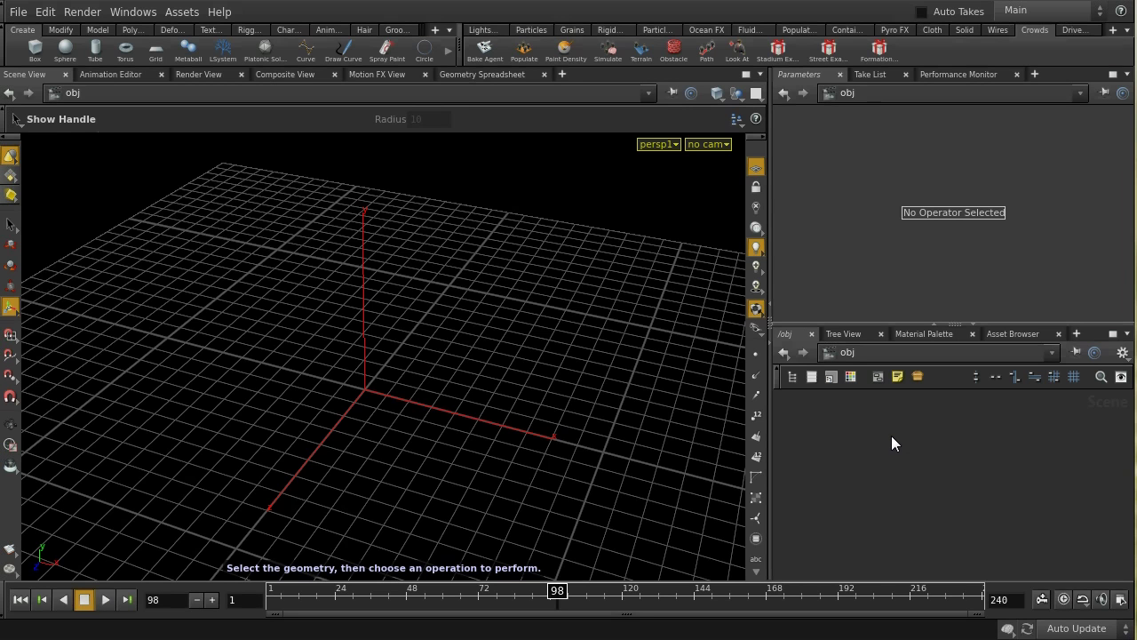
# Step: Add a Robotrig digital asset to the empty object network and view it in the scene from another angle
pyautogui.rightClick(891, 435)
pyautogui.click(837, 424)
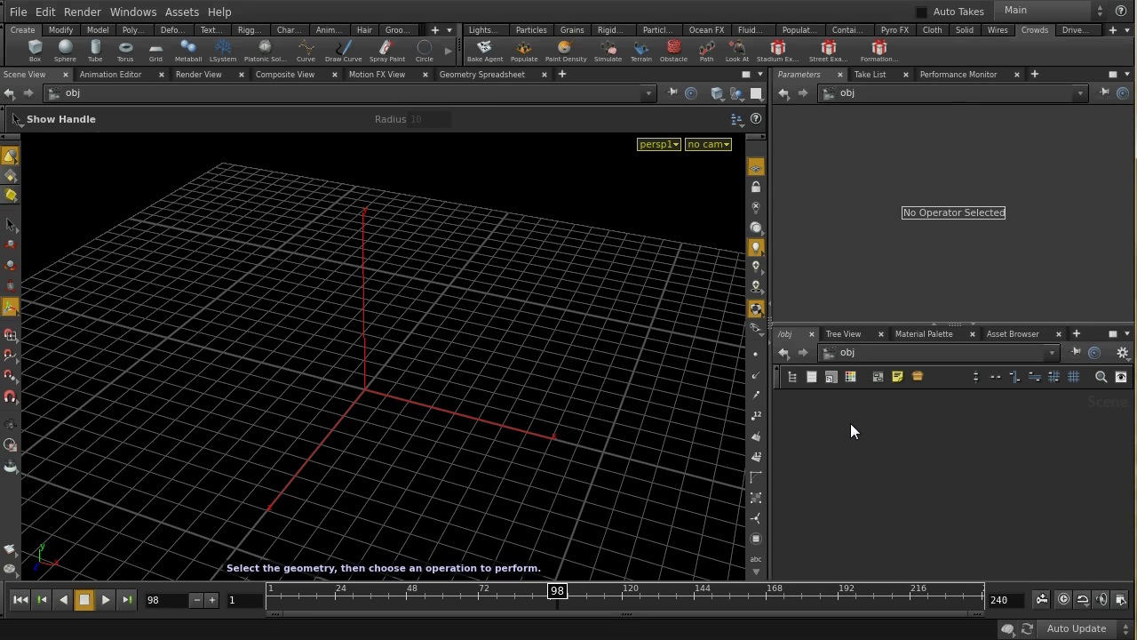
pyautogui.press('Tab')
pyautogui.moveTo(941, 506)
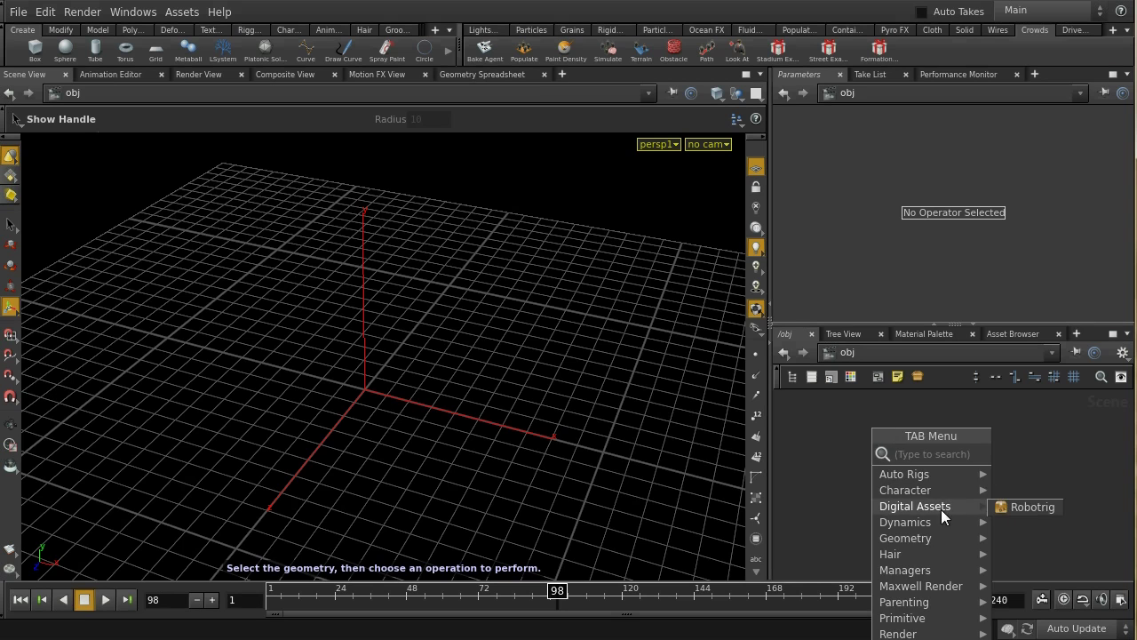
pyautogui.click(1007, 508)
pyautogui.click(962, 449)
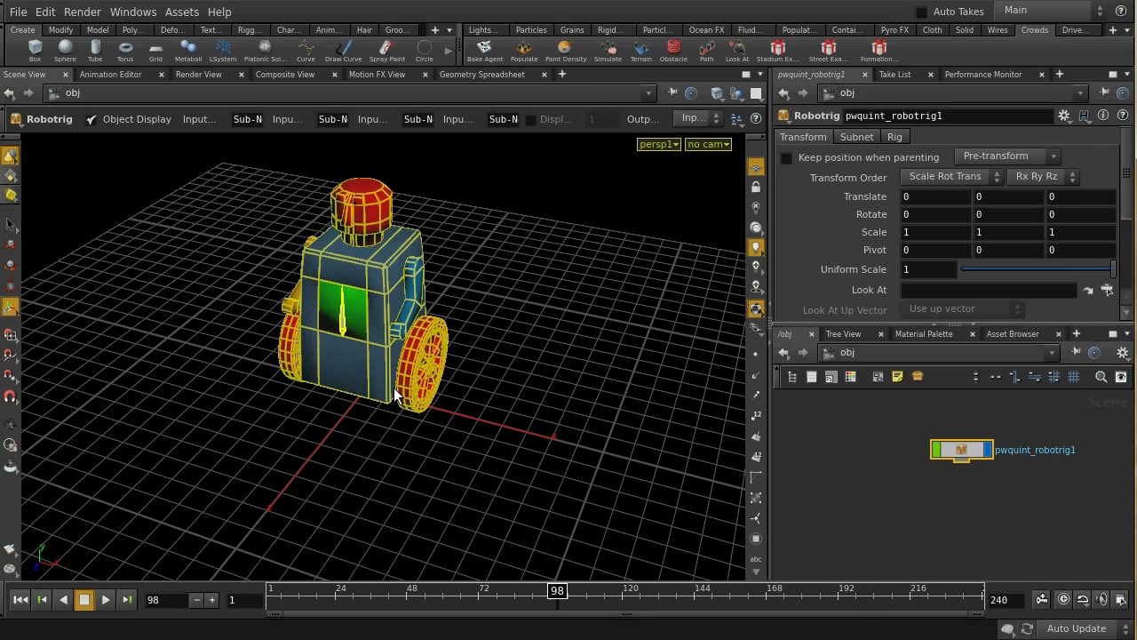
pyautogui.press('Escape')
pyautogui.moveTo(395, 396); pyautogui.dragTo(472, 373)
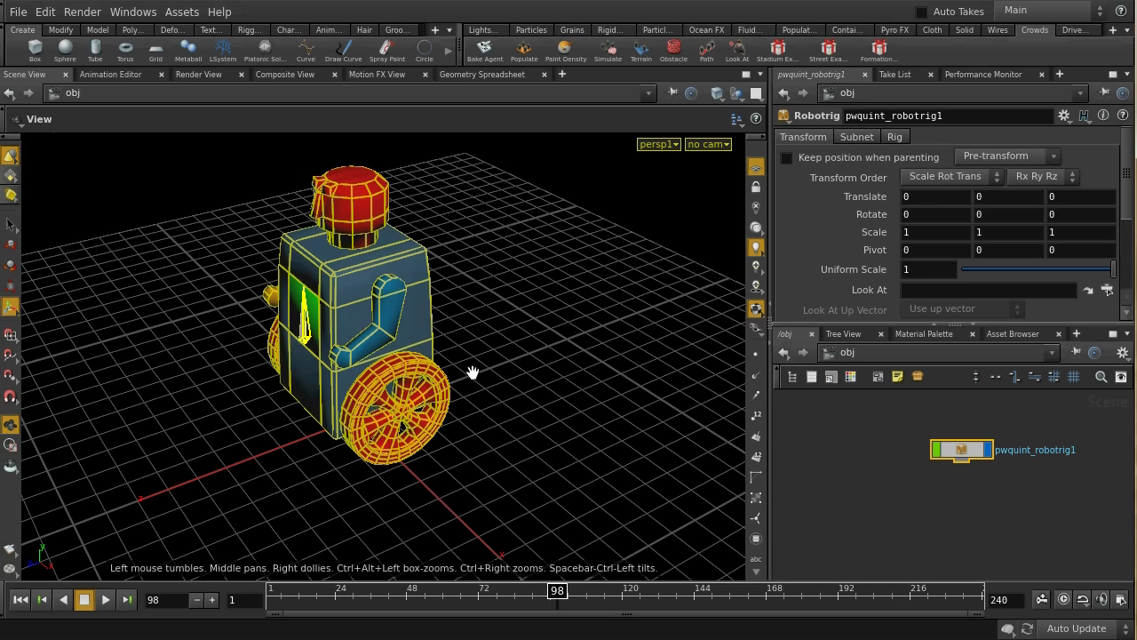
# Step: Open the robot rig's internal network, enlarge the network view and examine the bone hierarchy
pyautogui.rightClick(971, 455)
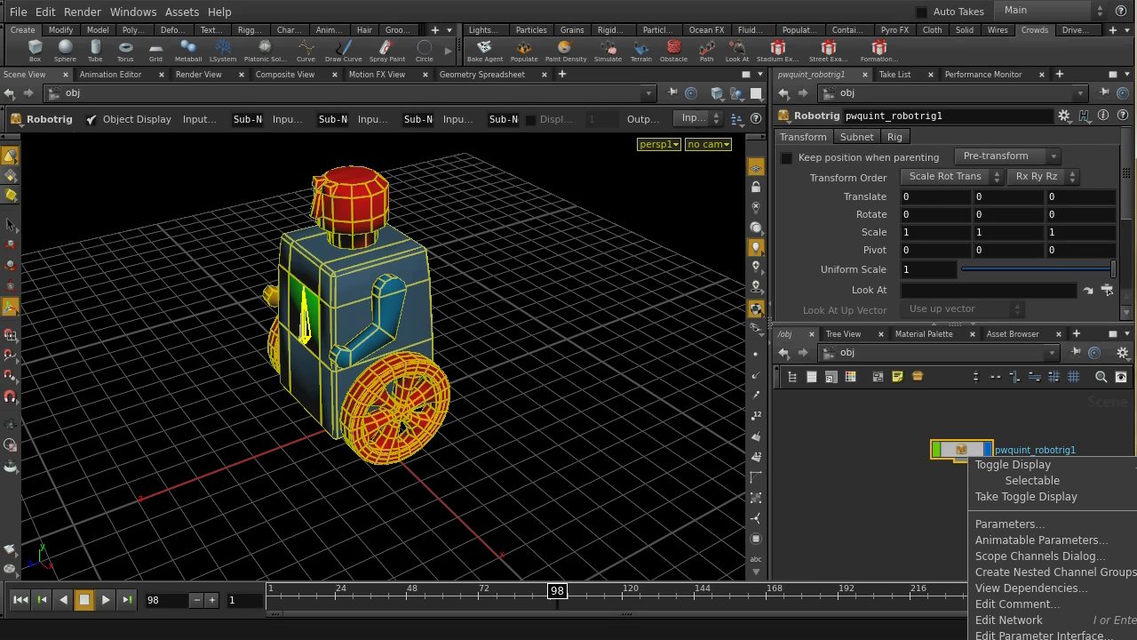
pyautogui.click(940, 415)
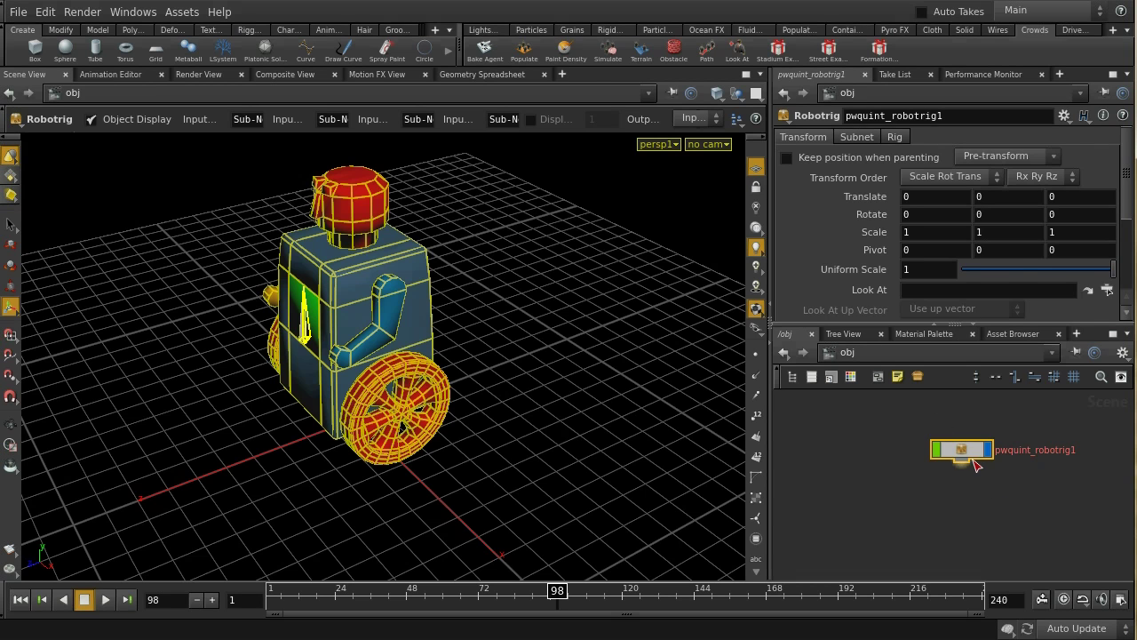
pyautogui.doubleClick(967, 451)
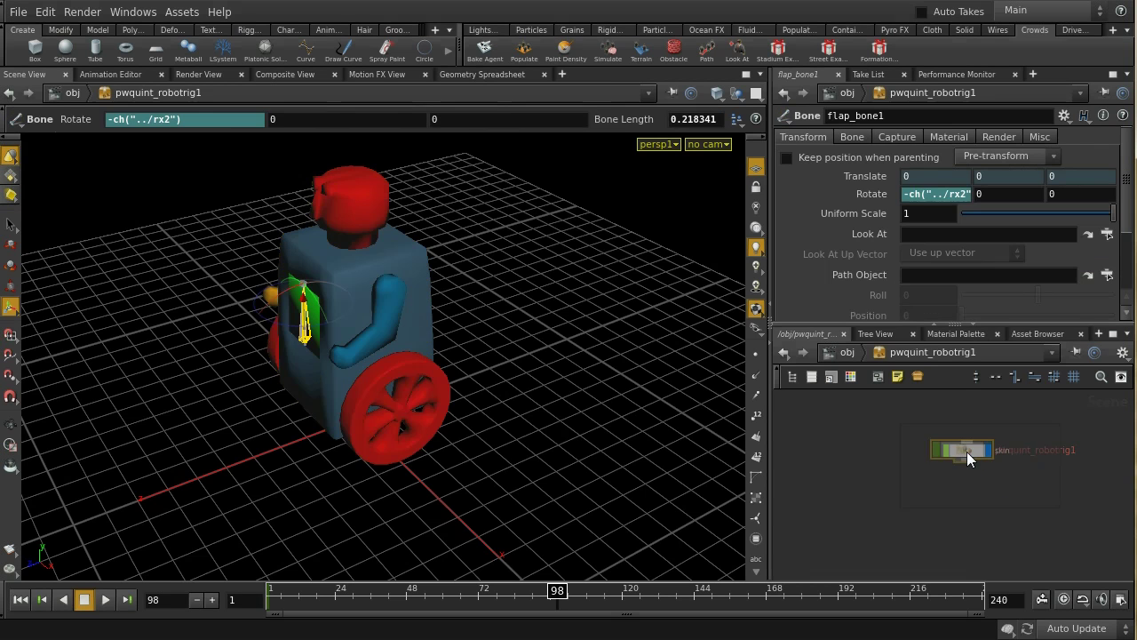
pyautogui.click(1113, 333)
pyautogui.press('h')
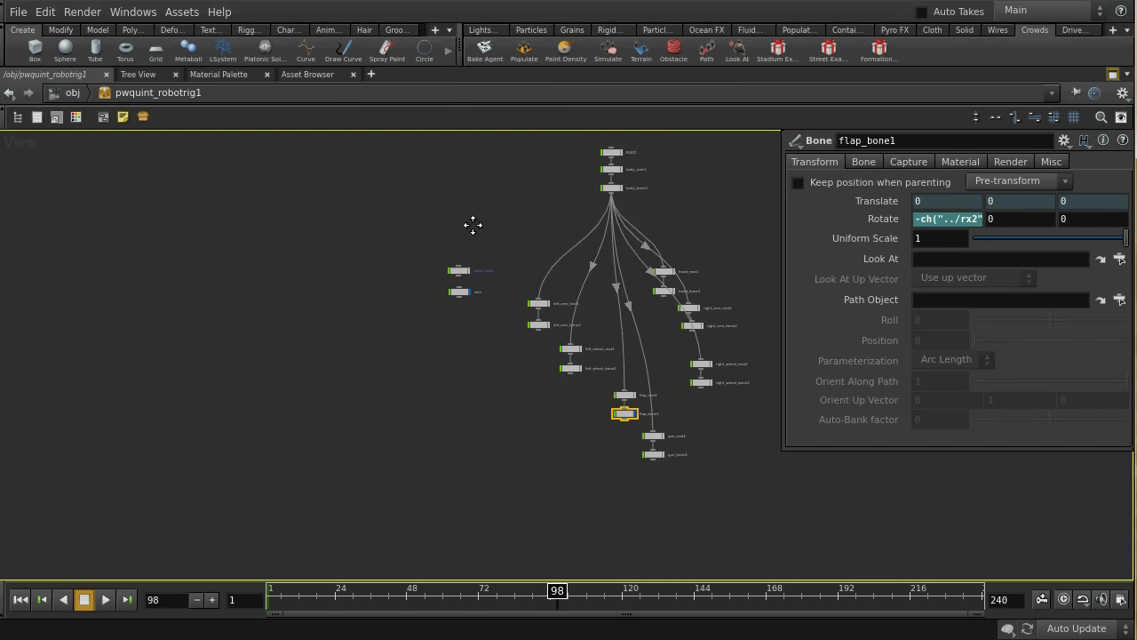
pyautogui.scroll(4, 667, 292)
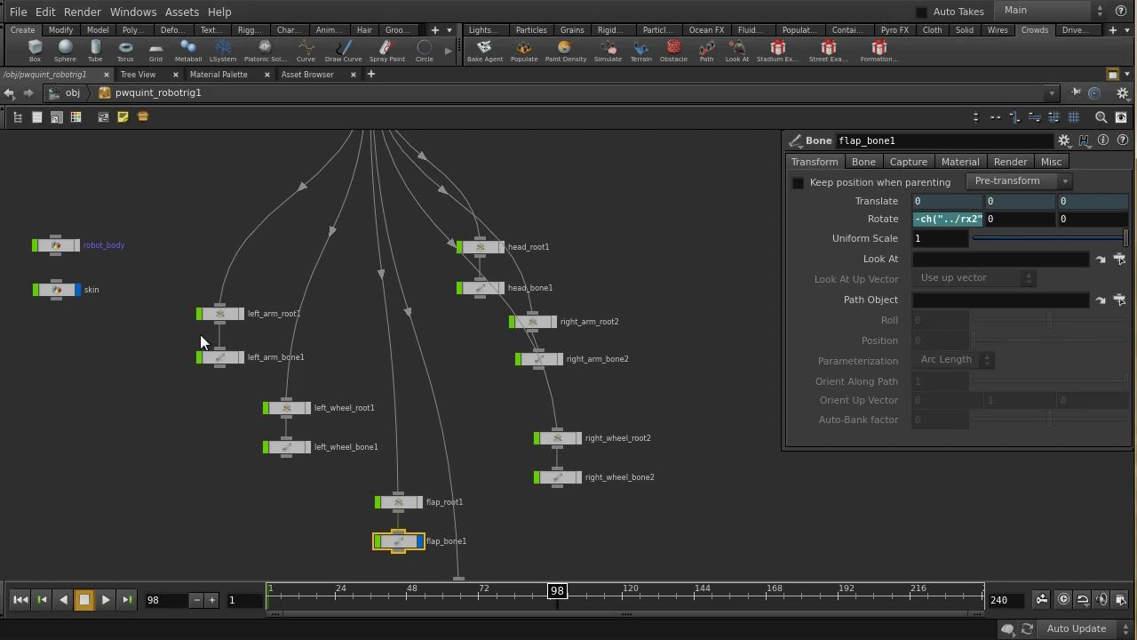
# Step: Inspect the capture and deform chain inside the skin object, including the right_arm_capture settings, and return to the rig level
pyautogui.click(51, 243)
pyautogui.doubleClick(50, 290)
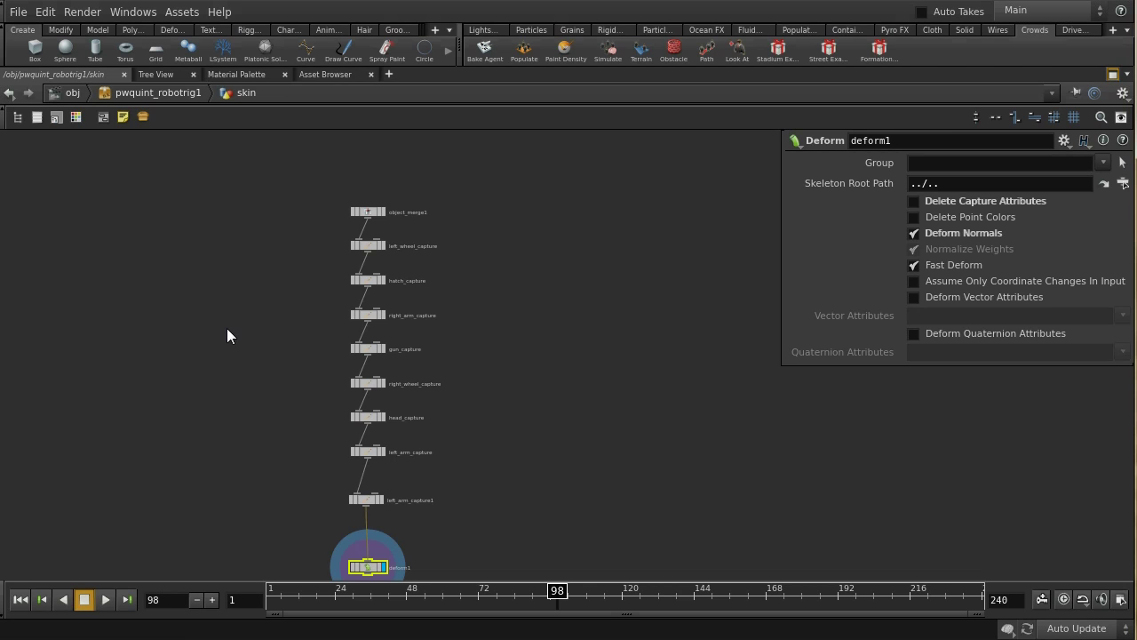
pyautogui.click(370, 315)
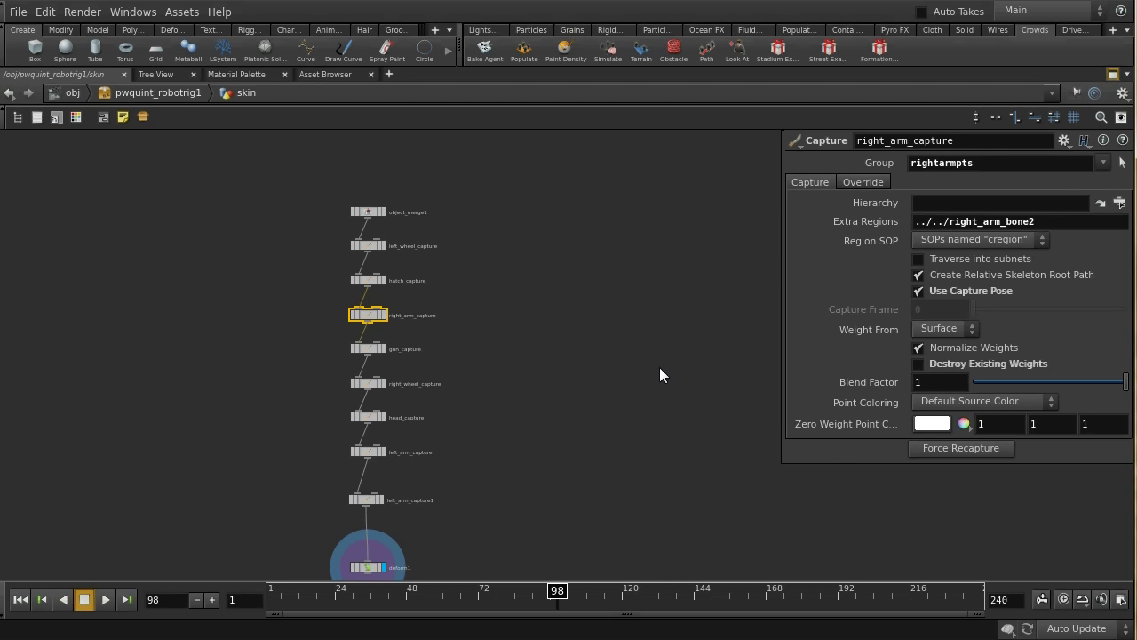
pyautogui.press('u')
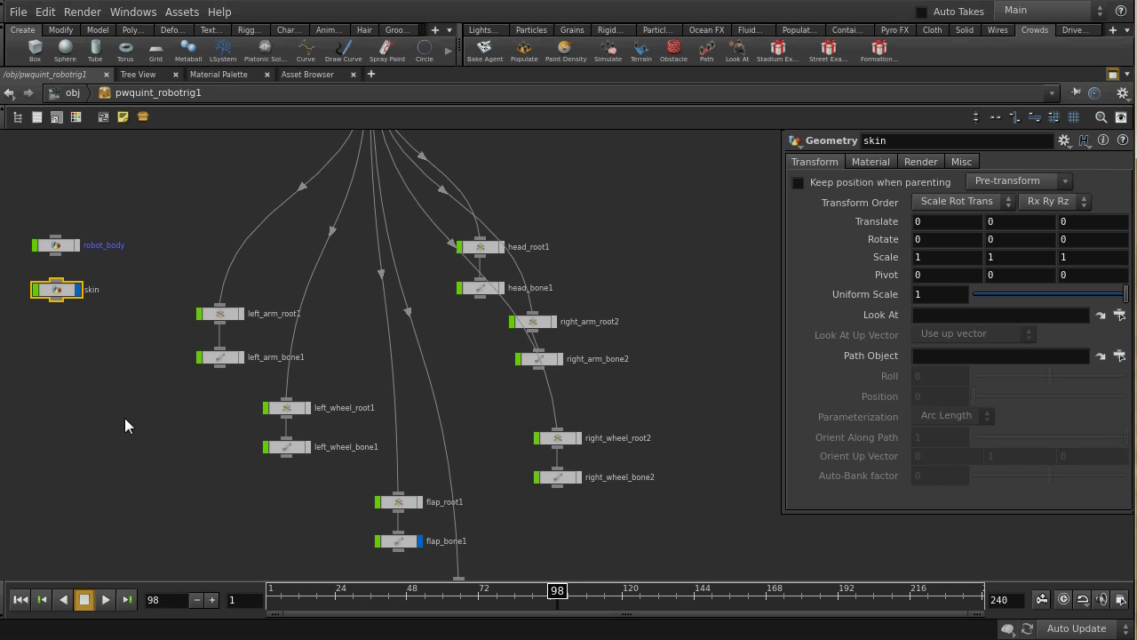
pyautogui.scroll(-2, 124, 416)
pyautogui.click(564, 293)
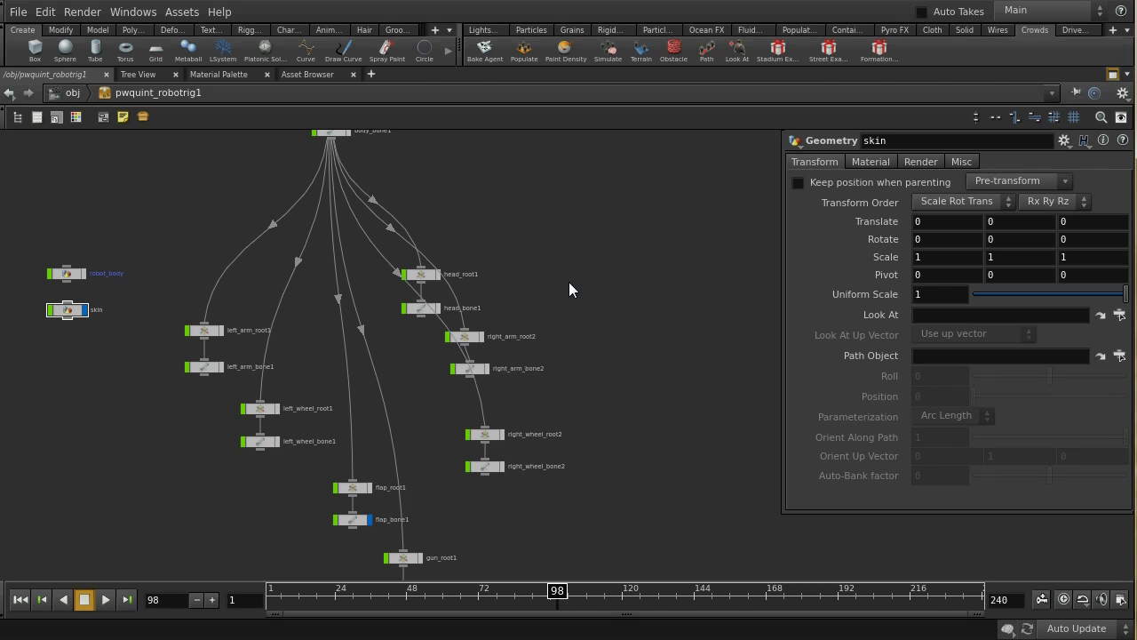
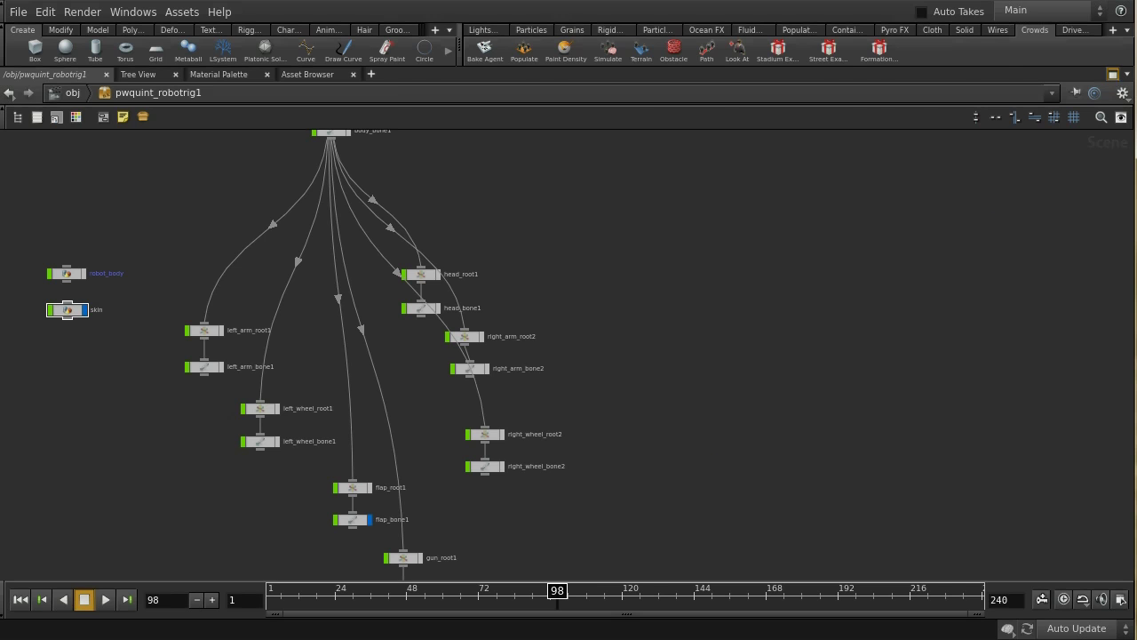
# Step: Restore the split layout and examine the deformed robot skin from several angles in the viewport
pyautogui.click(1112, 73)
pyautogui.moveTo(508, 380); pyautogui.dragTo(492, 289)
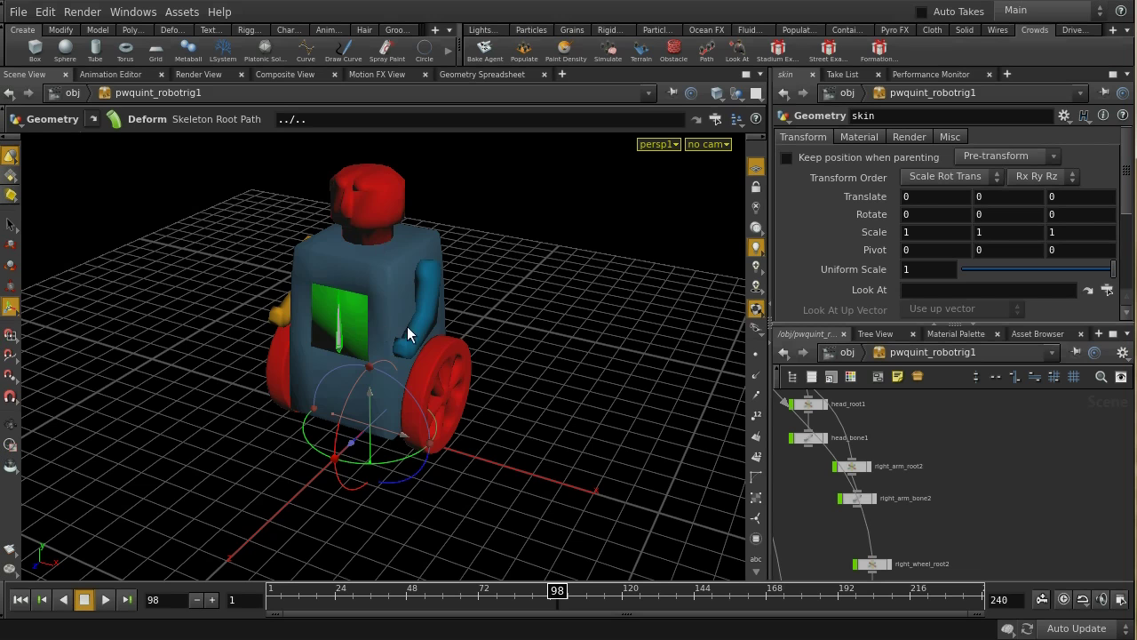
pyautogui.keyDown('alt'); pyautogui.moveTo(538, 401); pyautogui.dragTo(548, 361); pyautogui.keyUp('alt')
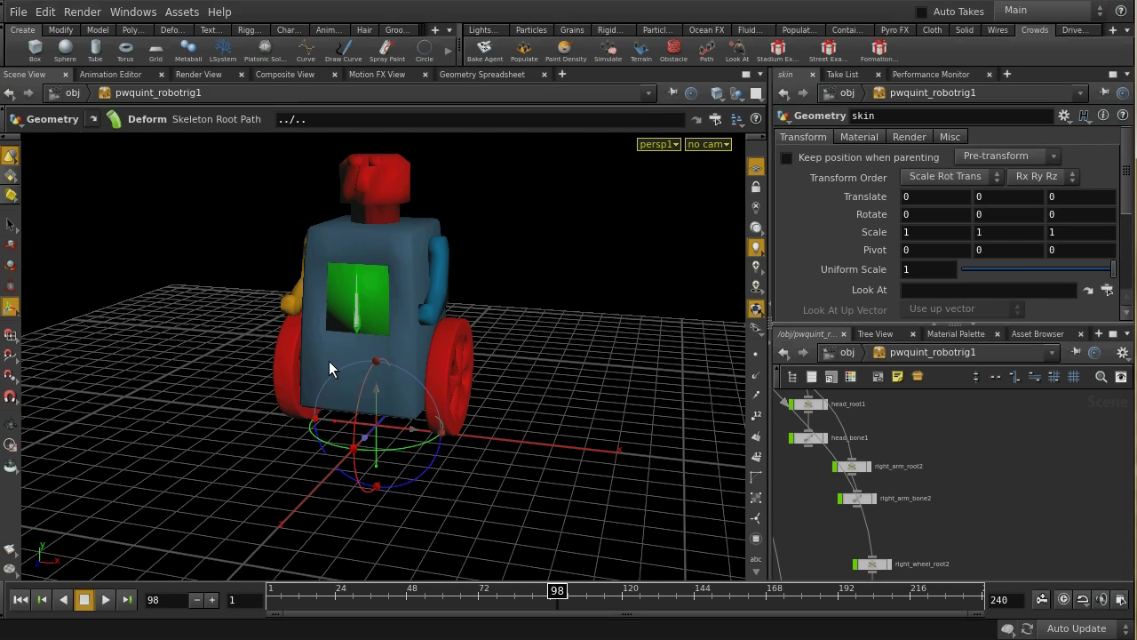
pyautogui.keyDown('alt'); pyautogui.moveTo(506, 355); pyautogui.dragTo(582, 404); pyautogui.keyUp('alt')
pyautogui.scroll(5, 581, 435)
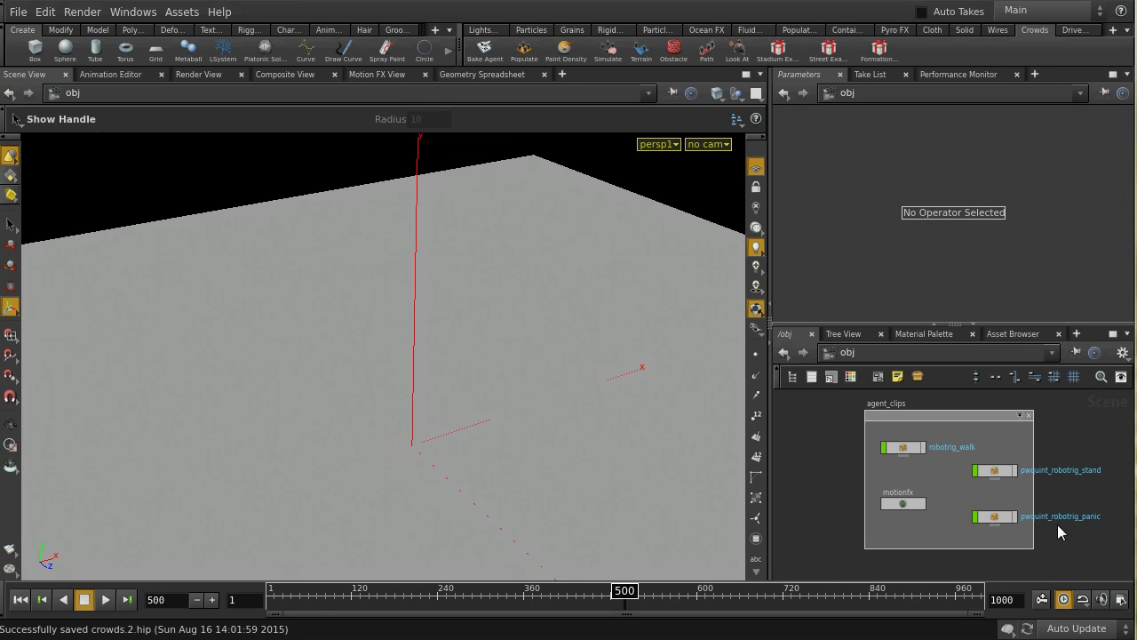
# Step: Display the robotrig_walk rig, view it from the front and review its animated Rig parameters
pyautogui.click(921, 448)
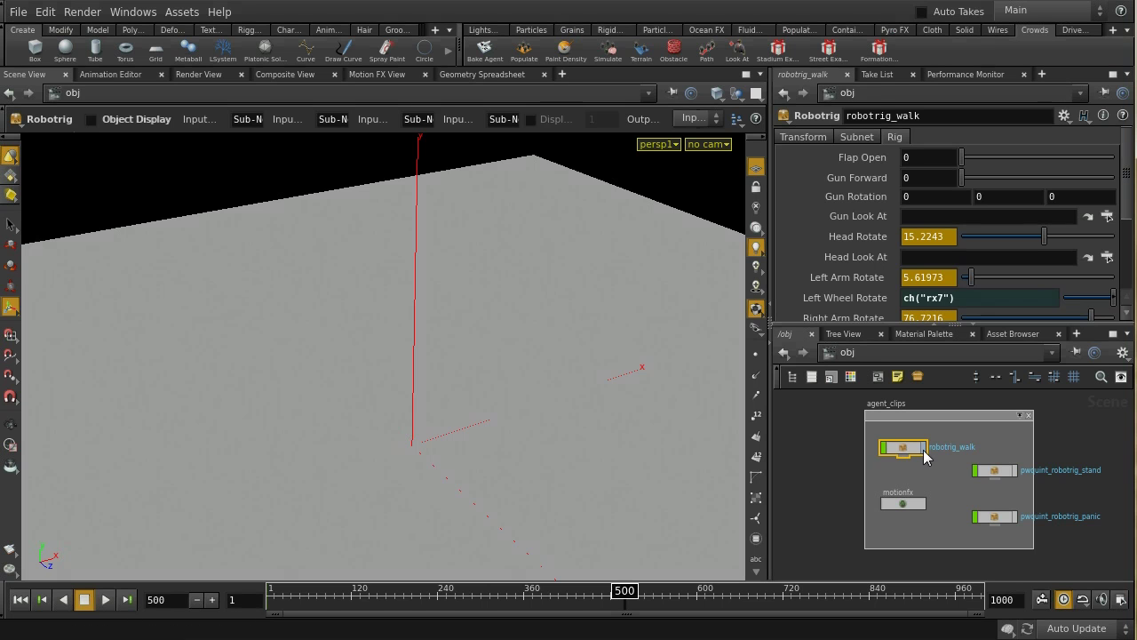
pyautogui.press('Escape')
pyautogui.scroll(2, 475, 364)
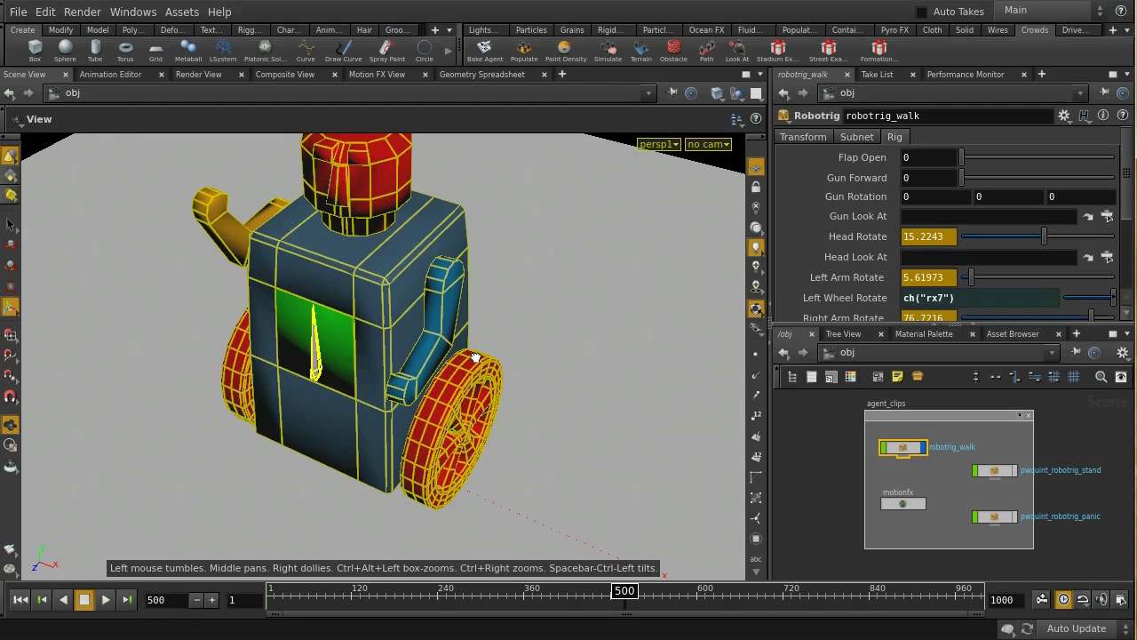
pyautogui.scroll(-5, 513, 345)
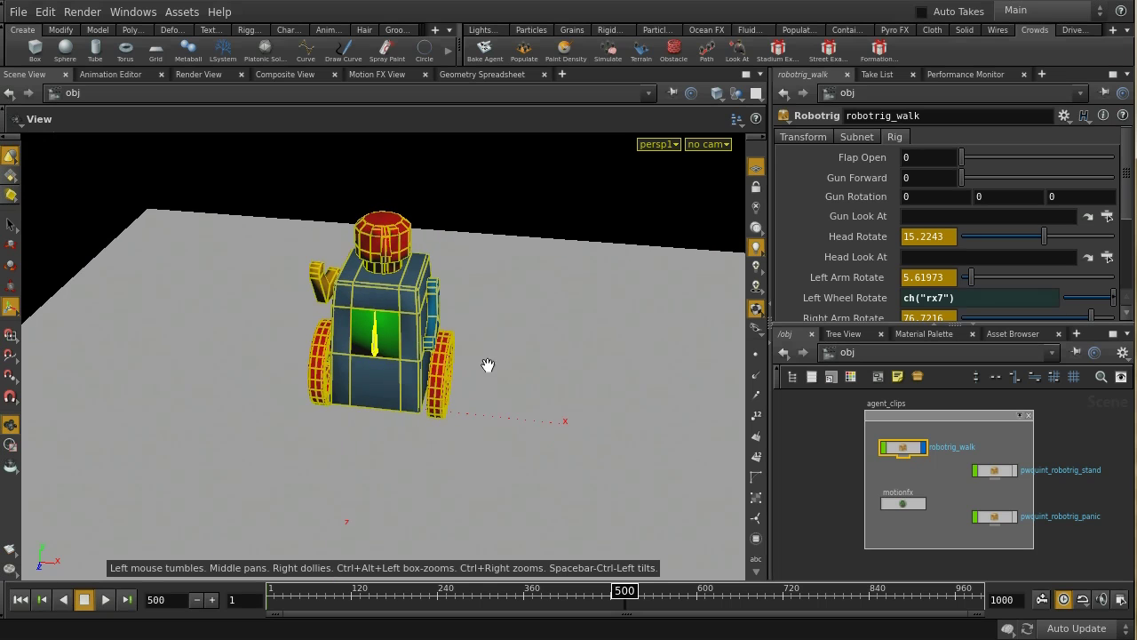
pyautogui.moveTo(554, 400); pyautogui.dragTo(554, 345)
pyautogui.press('Return')
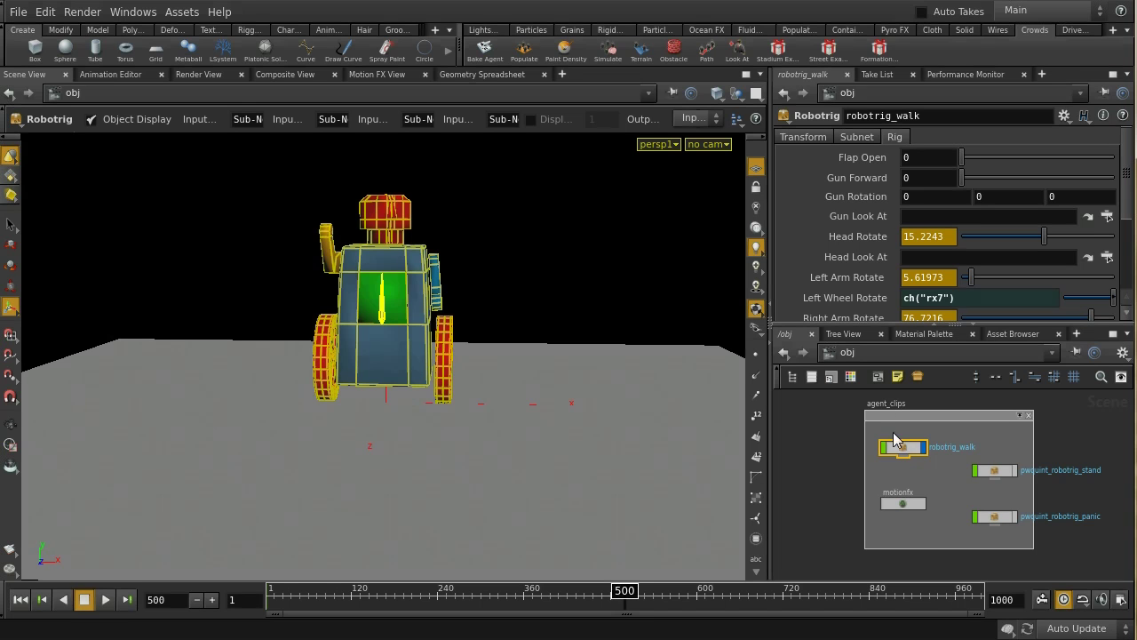
pyautogui.moveTo(1128, 197)
pyautogui.mouseDown()
pyautogui.moveTo(1128, 213)
pyautogui.moveTo(1126, 147)
pyautogui.moveTo(1127, 227)
pyautogui.moveTo(1126, 206)
pyautogui.mouseUp()
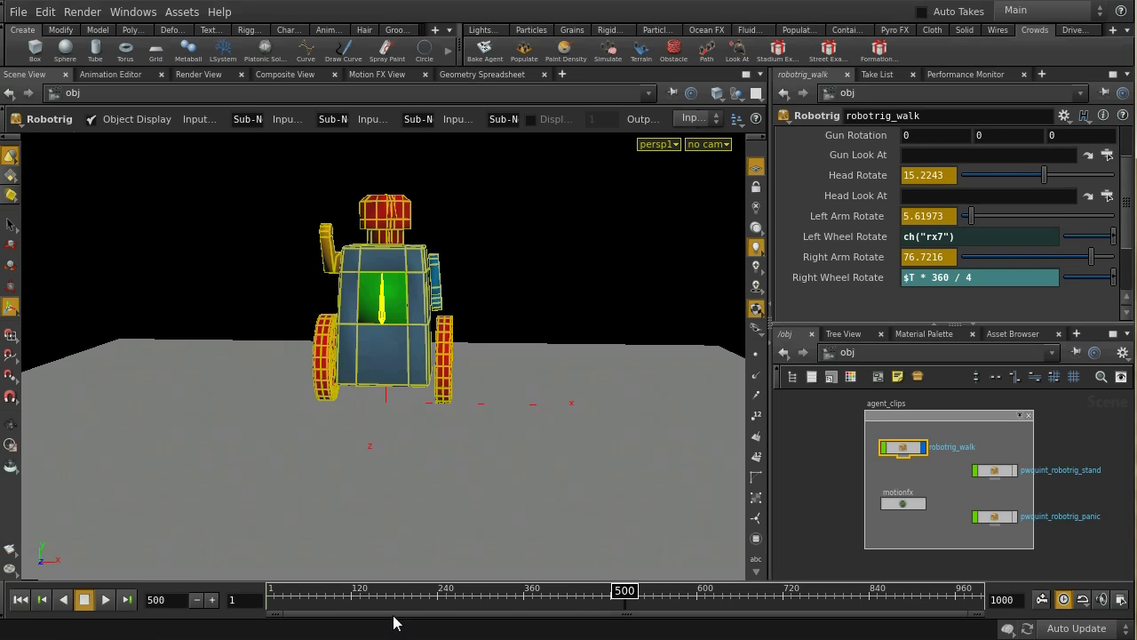
# Step: Play the walk animation from frame 1 and watch the robot from several angles
pyautogui.click(21, 599)
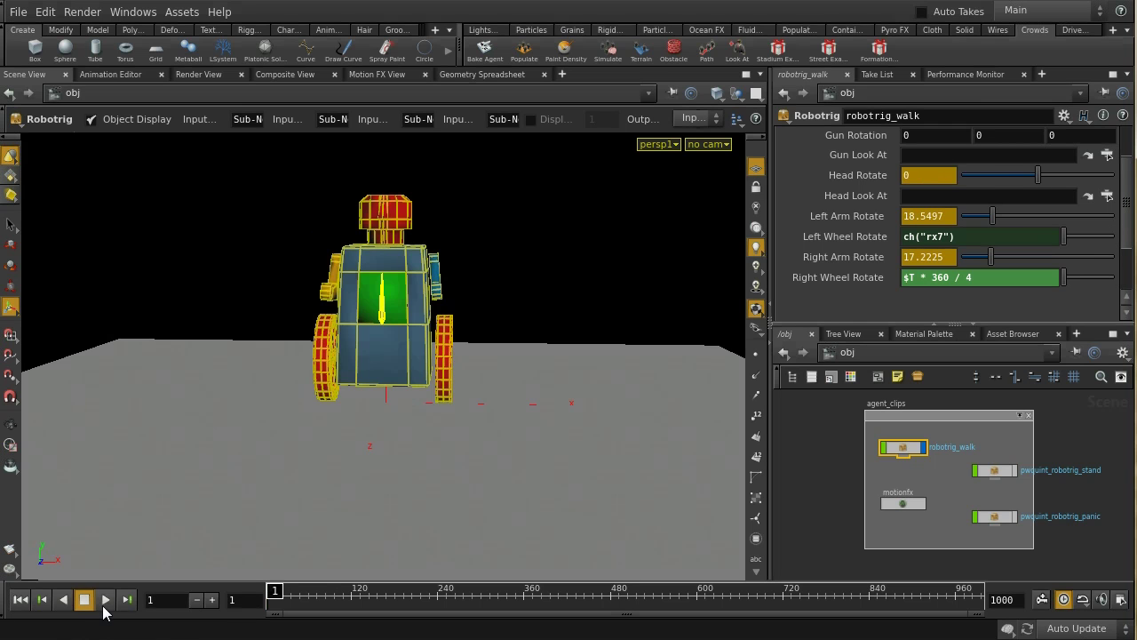
pyautogui.click(100, 602)
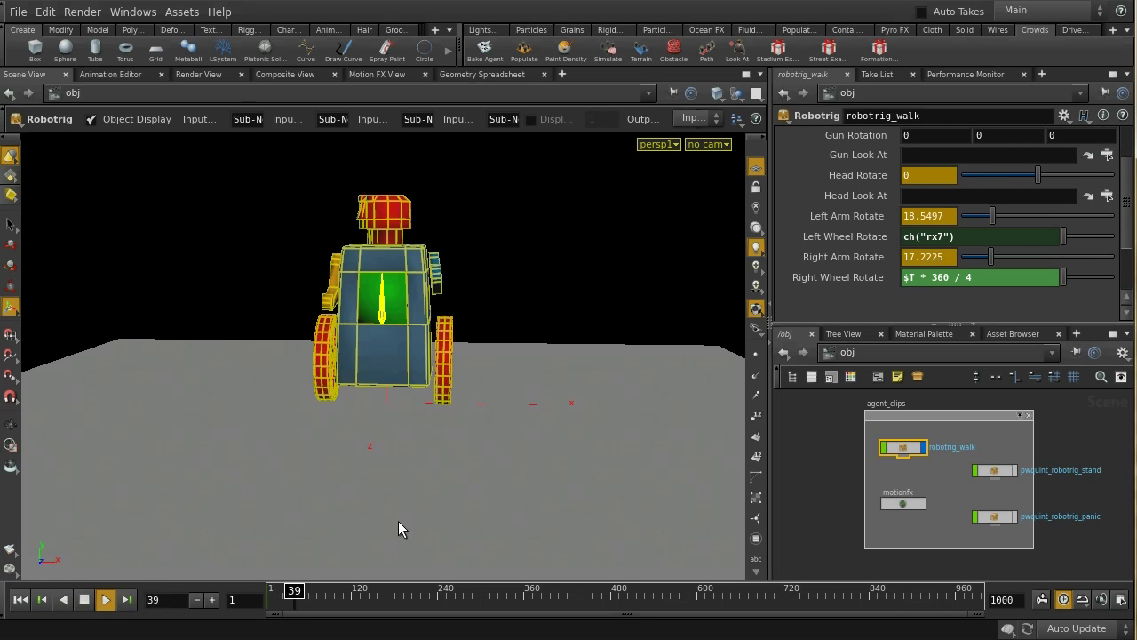
pyautogui.press('Escape')
pyautogui.moveTo(396, 520); pyautogui.dragTo(218, 515)
pyautogui.moveTo(327, 459); pyautogui.dragTo(640, 542)
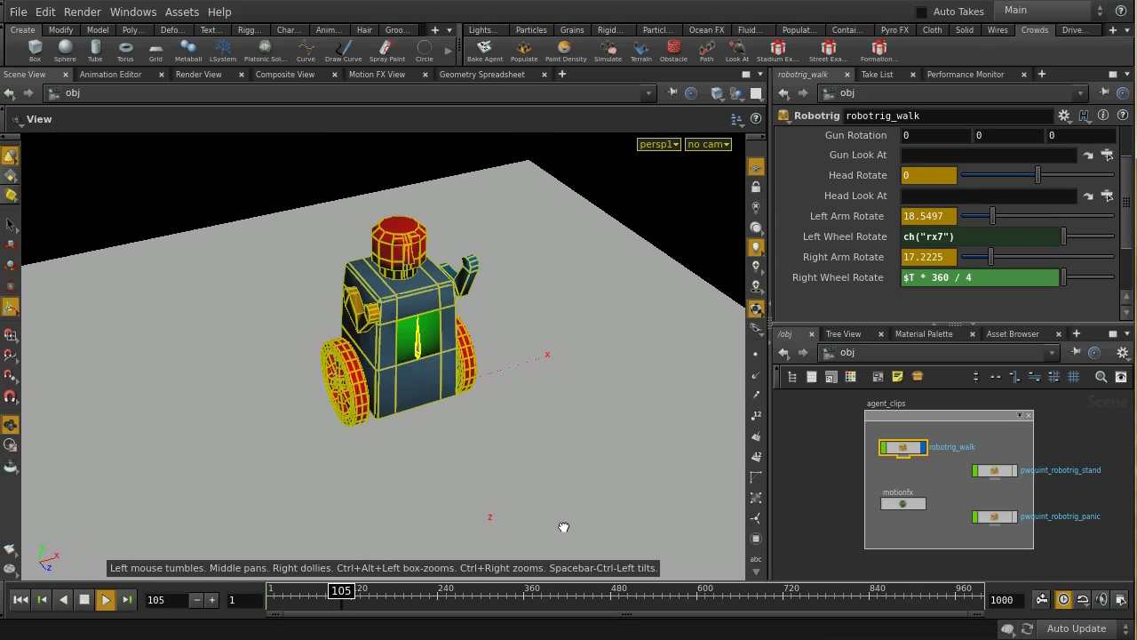
# Step: Switch the display from the walk rig to the stand rig and on to the panic rig, viewing each animation during playback
pyautogui.click(1014, 471)
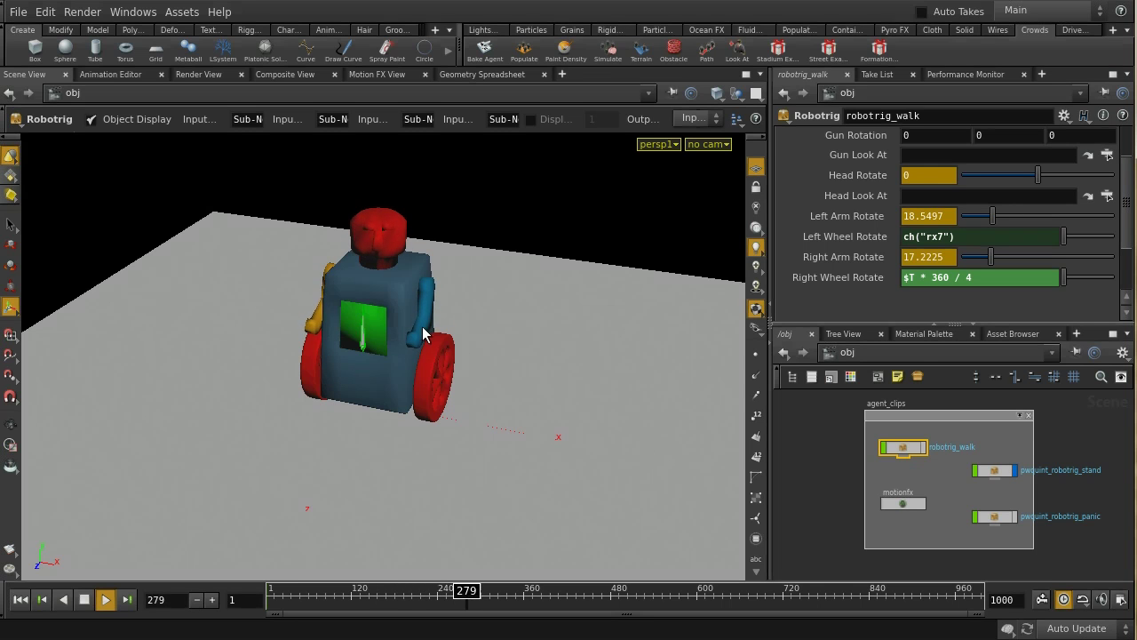
pyautogui.moveTo(492, 416)
pyautogui.mouseDown()
pyautogui.moveTo(471, 418)
pyautogui.moveTo(499, 419)
pyautogui.mouseUp()
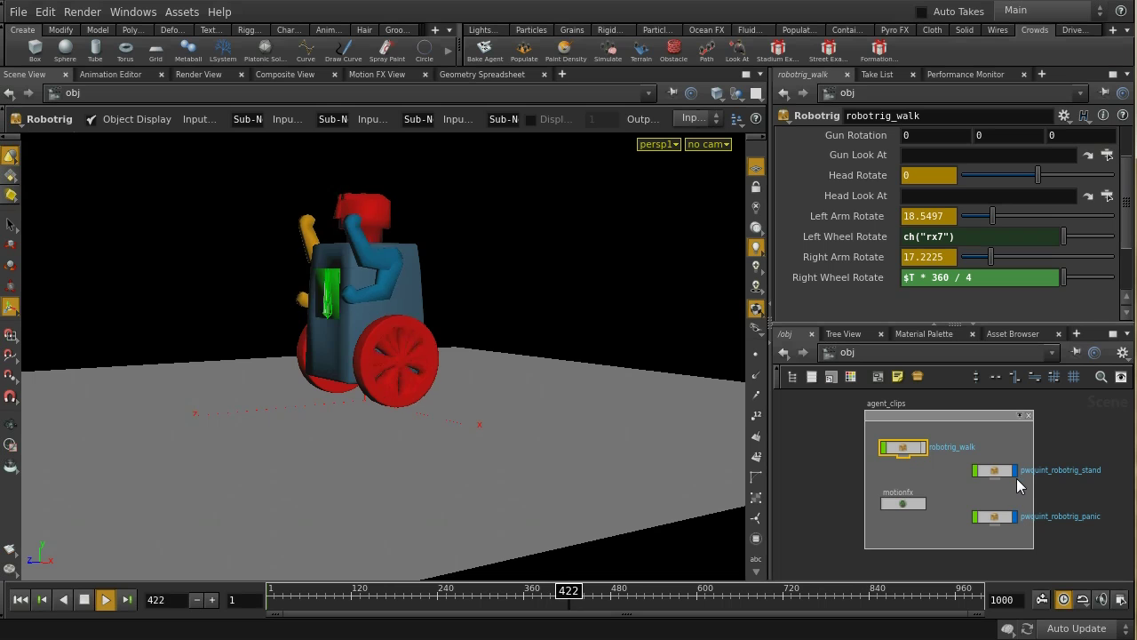
pyautogui.click(1013, 470)
pyautogui.moveTo(678, 430); pyautogui.dragTo(640, 416)
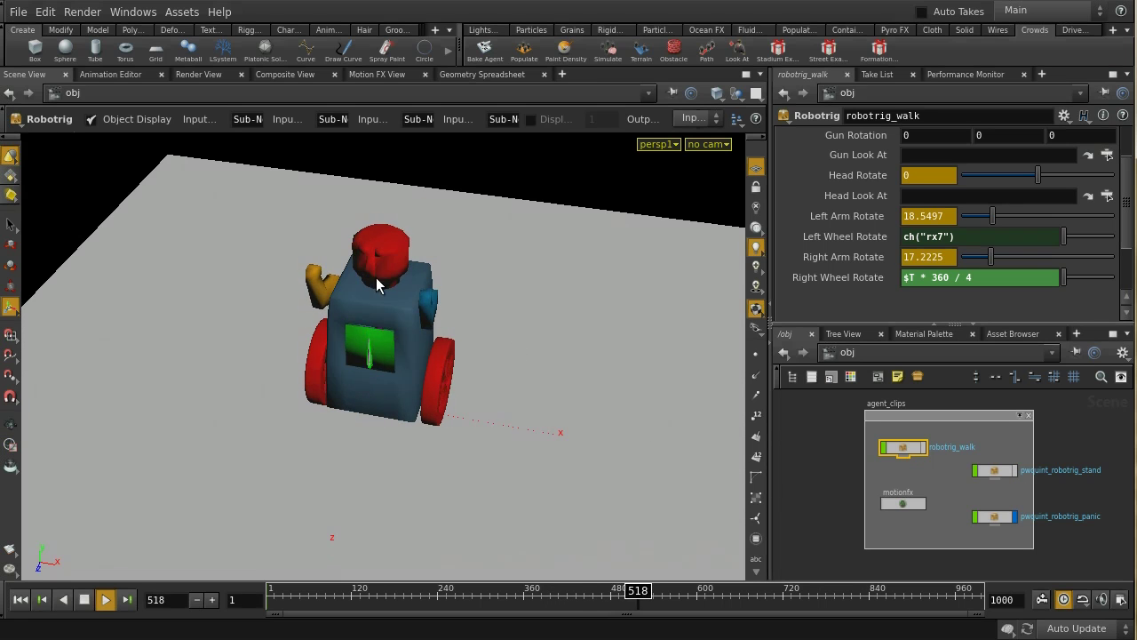
pyautogui.moveTo(488, 447); pyautogui.dragTo(377, 442)
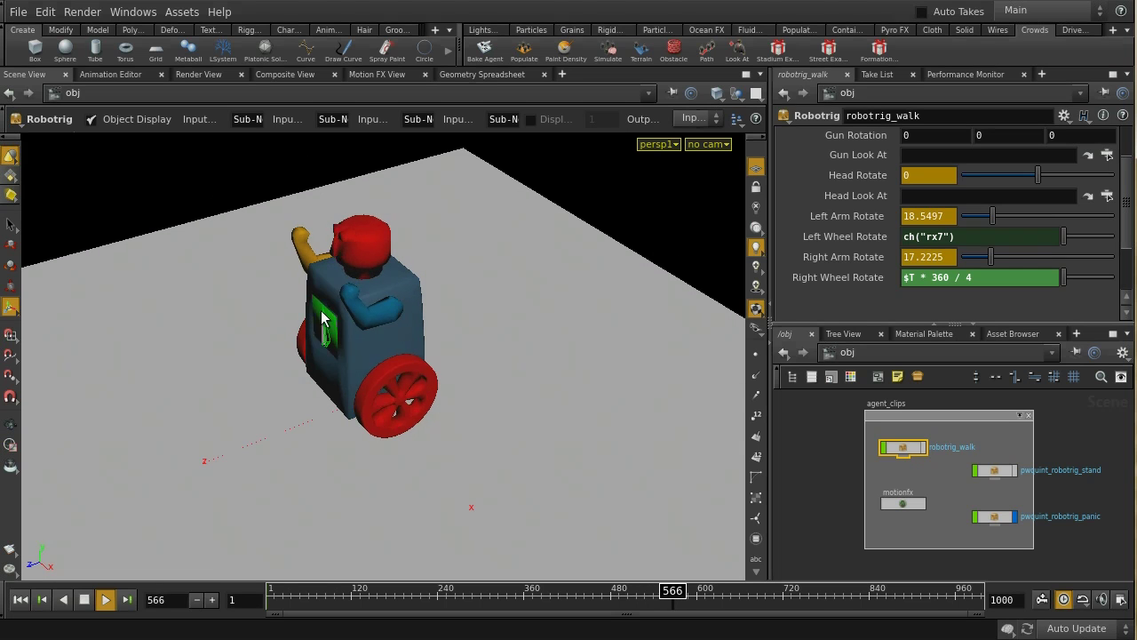
pyautogui.moveTo(563, 406); pyautogui.dragTo(622, 366)
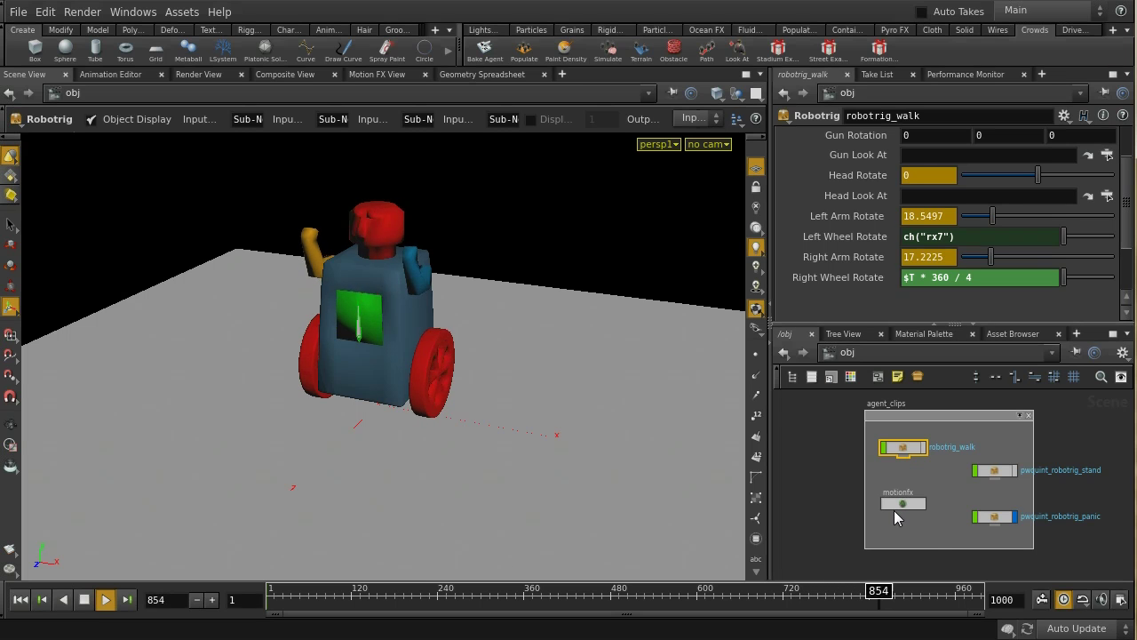
# Step: Stop playback, rewind to frame 1, bake robotrig_walk as an agent clip named "walk" and return to the object network
pyautogui.click(84, 599)
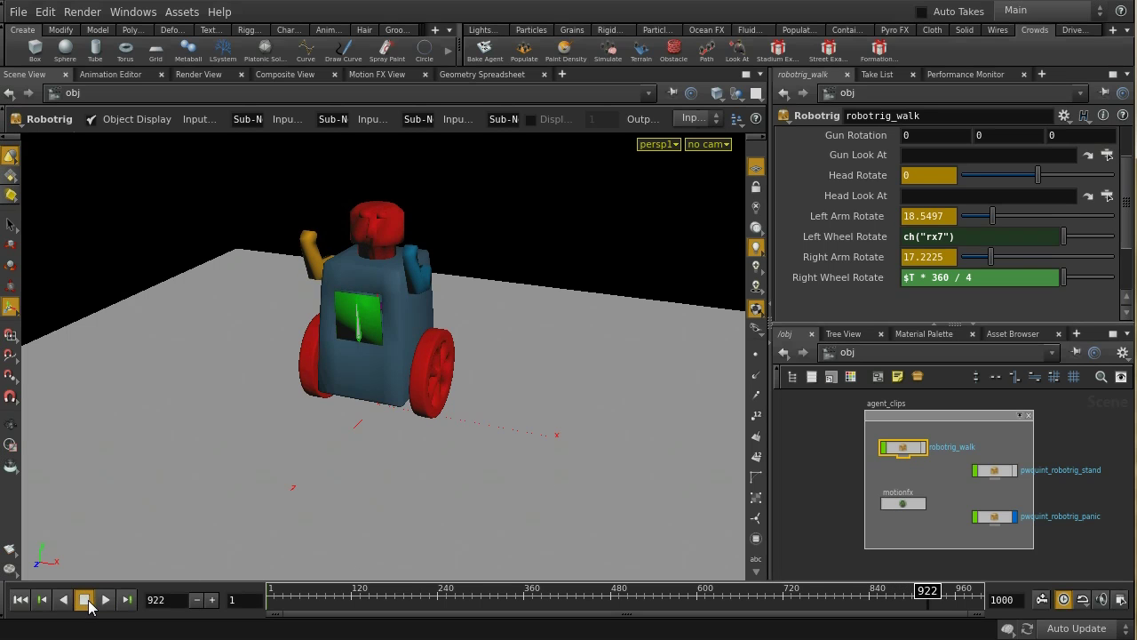
pyautogui.click(21, 600)
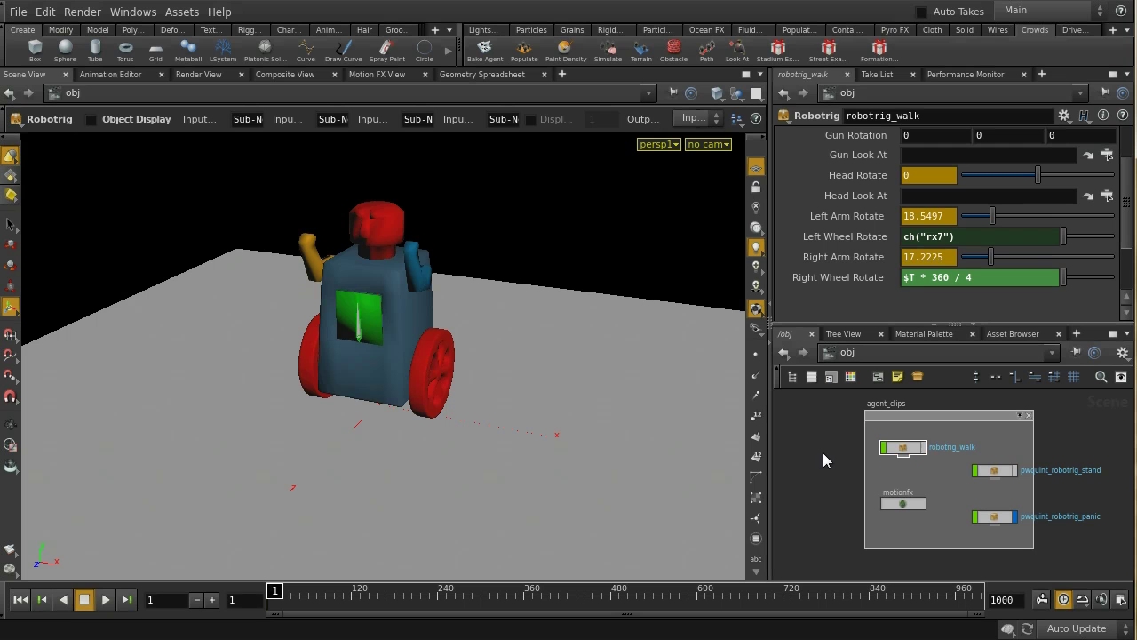
pyautogui.click(949, 462)
pyautogui.click(913, 447)
pyautogui.click(484, 62)
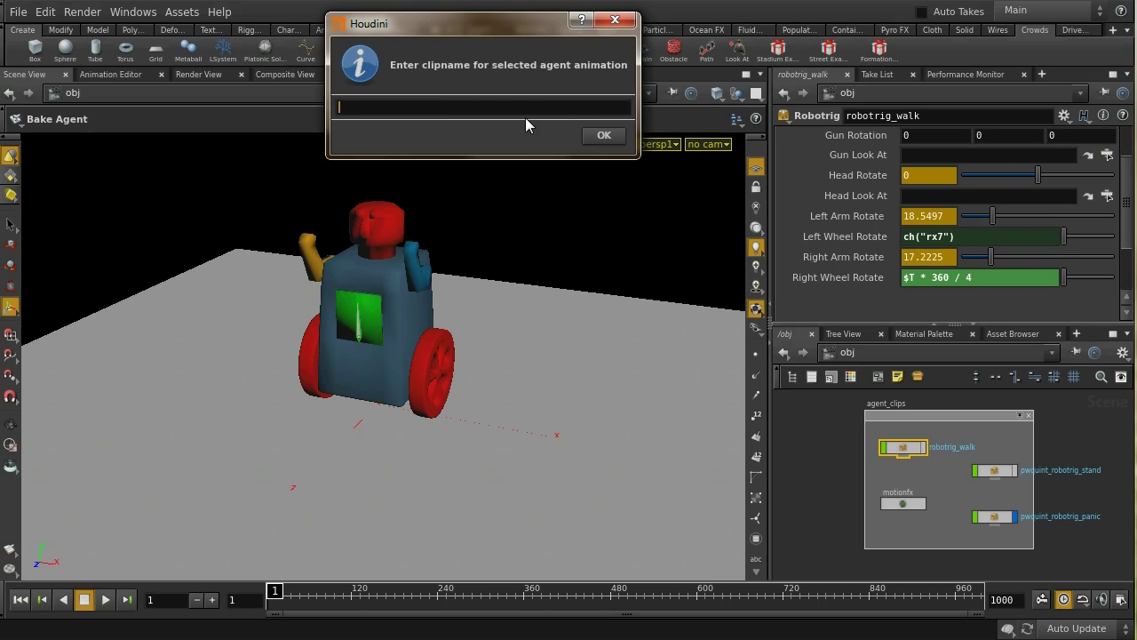
pyautogui.write('walk')
pyautogui.click(603, 138)
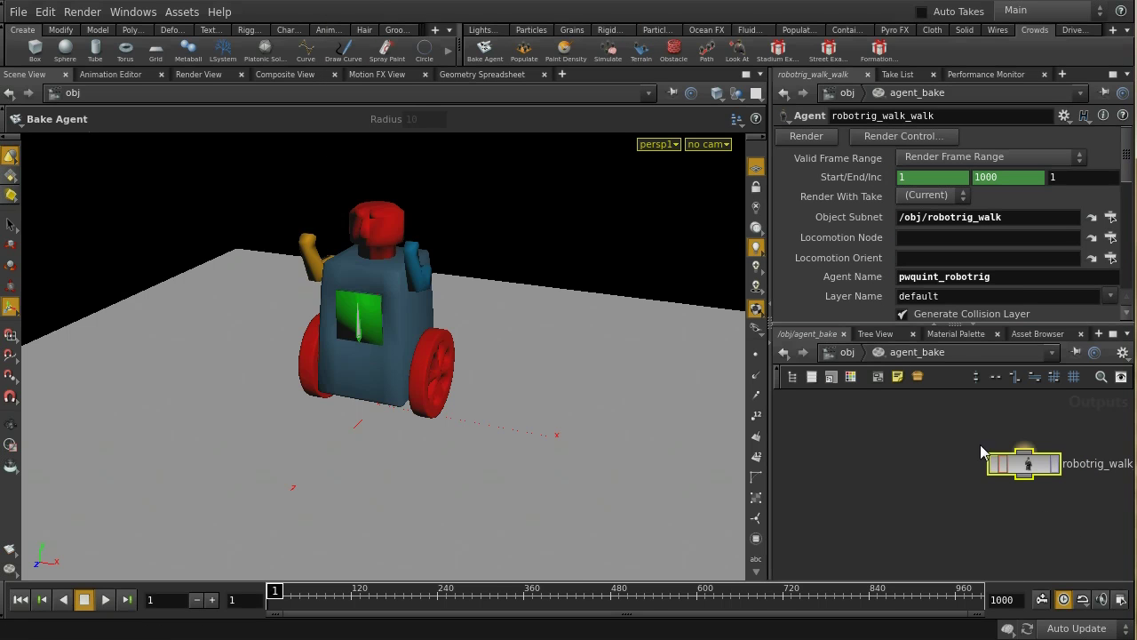
pyautogui.click(847, 351)
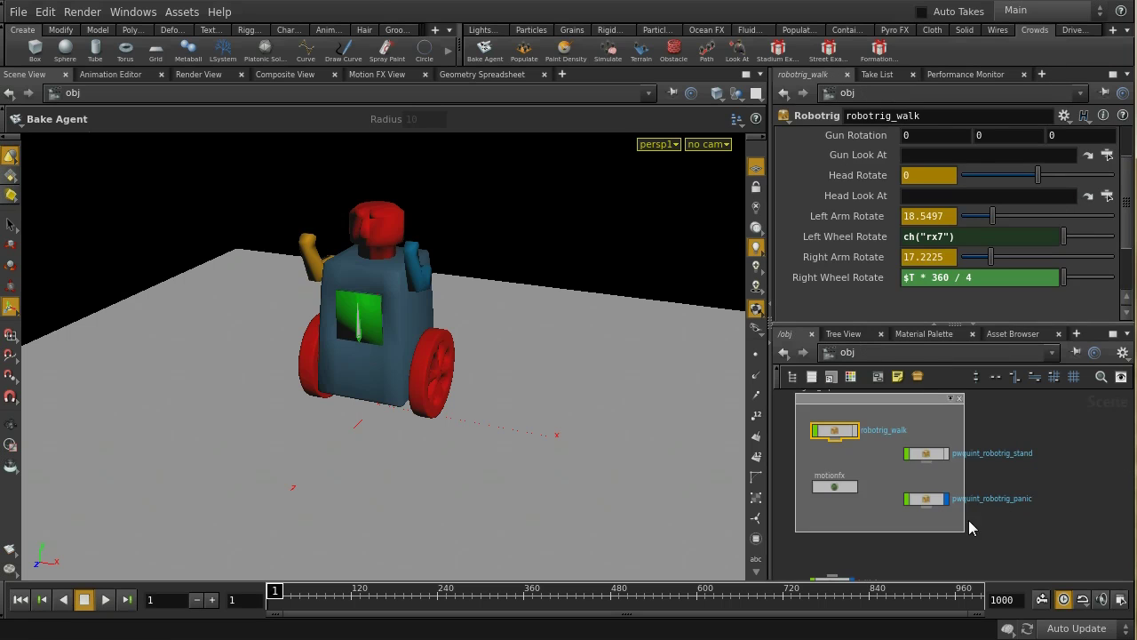
# Step: Look at the walk agent's output node inside agent_bake, return to the object network and select the stand rig
pyautogui.moveTo(1025, 515); pyautogui.dragTo(1010, 399, button='middle')
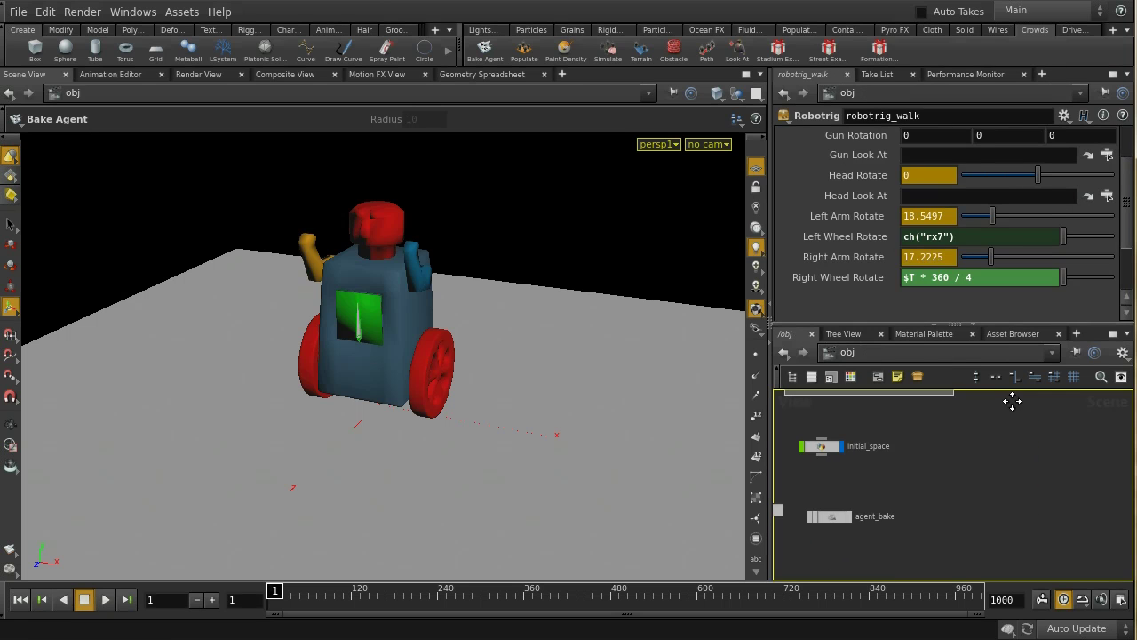
pyautogui.doubleClick(831, 516)
pyautogui.moveTo(1024, 474); pyautogui.dragTo(870, 458)
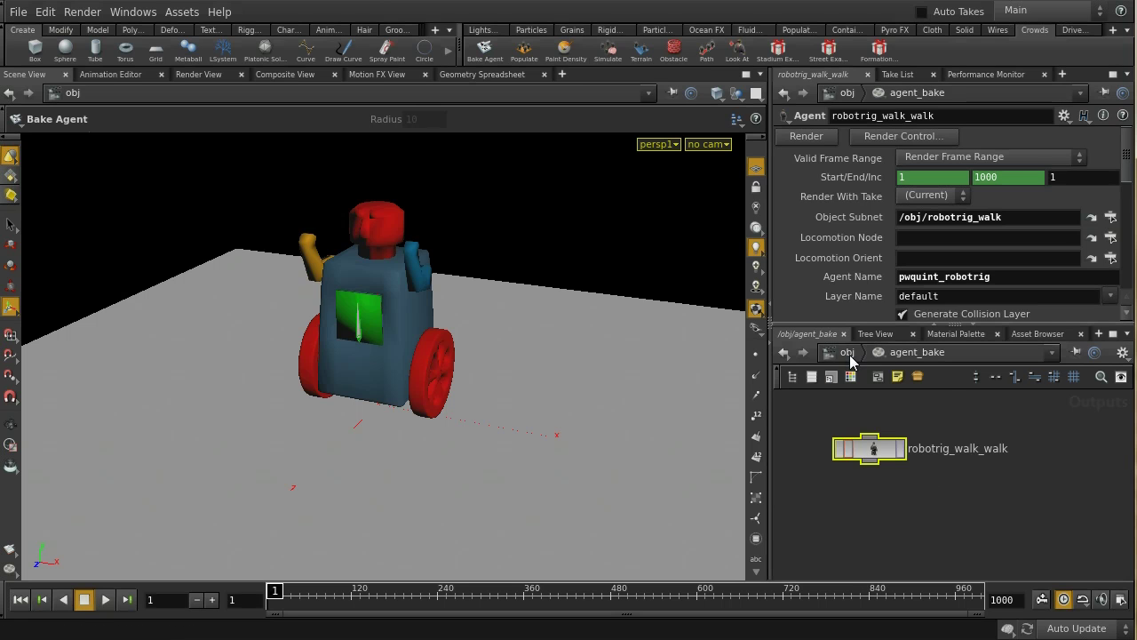
pyautogui.press('u')
pyautogui.moveTo(935, 480); pyautogui.dragTo(999, 548, button='middle')
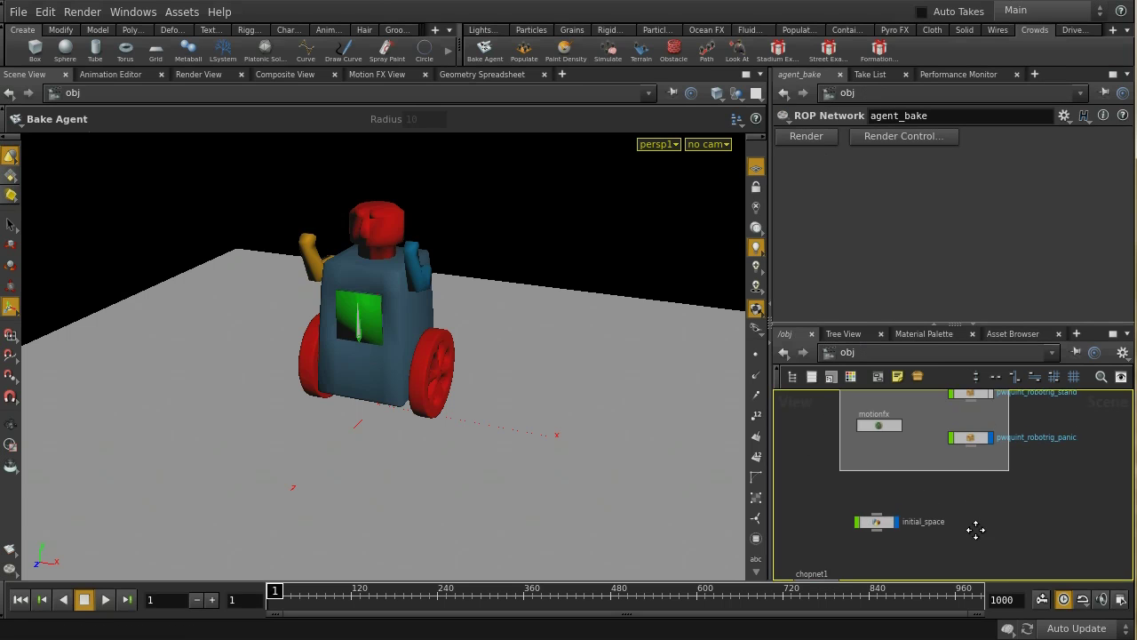
pyautogui.click(977, 446)
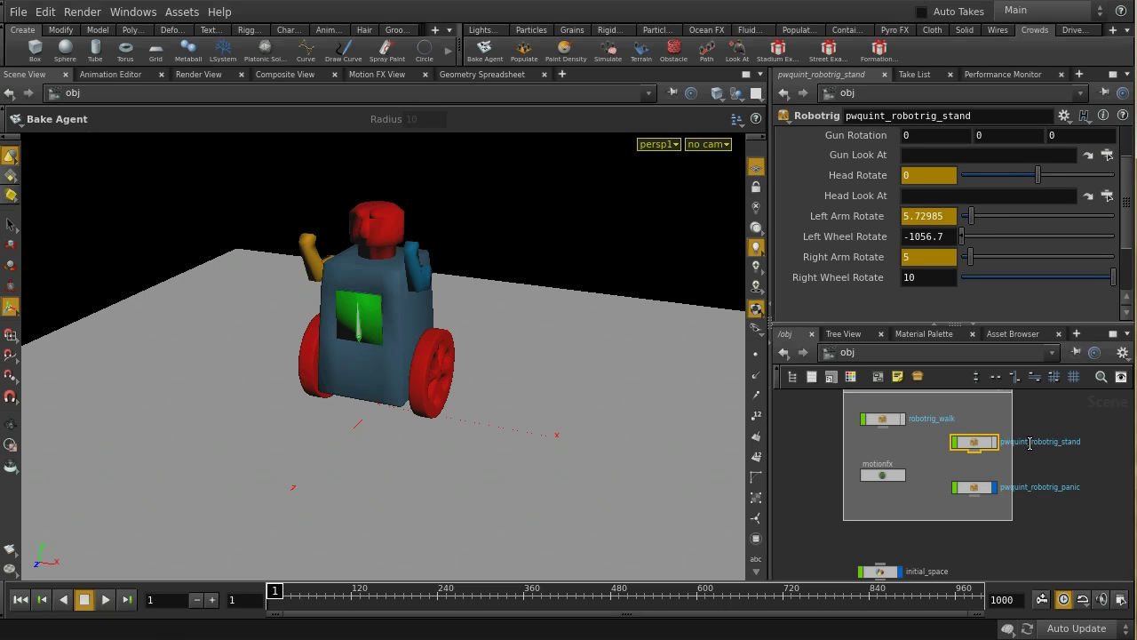
# Step: Set the Agent Name of the robotrig_walk_walk output in agent_bake to "robot"
pyautogui.moveTo(1053, 517); pyautogui.dragTo(1050, 409, button='middle')
pyautogui.doubleClick(892, 530)
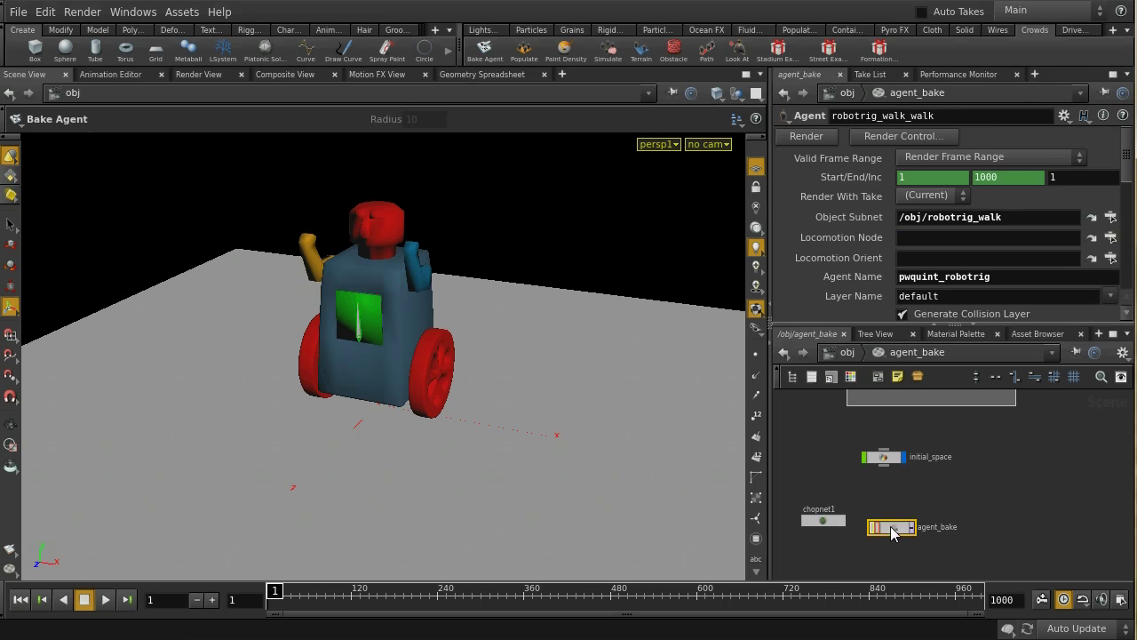
pyautogui.moveTo(993, 545); pyautogui.dragTo(989, 521, button='middle')
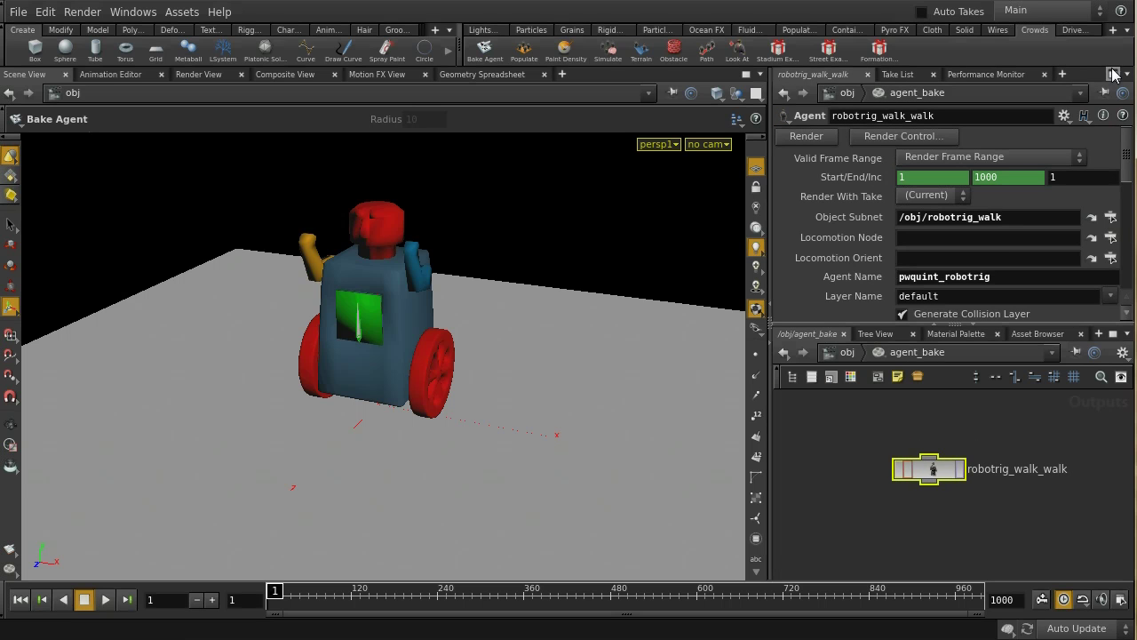
pyautogui.click(1112, 74)
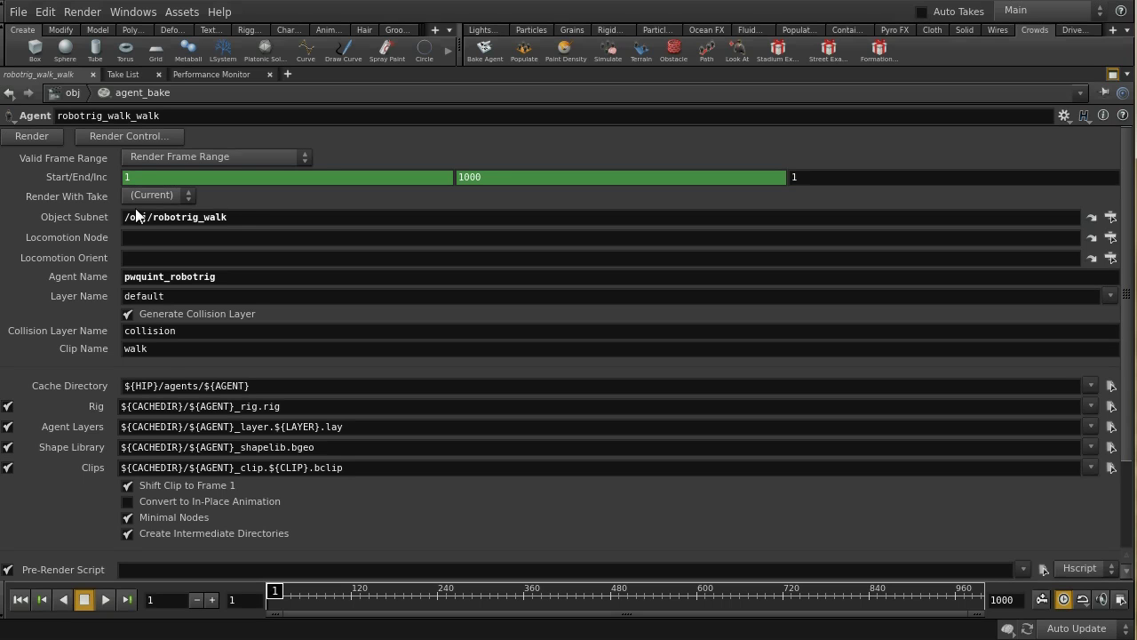
pyautogui.click(231, 282)
pyautogui.moveTo(217, 279); pyautogui.dragTo(85, 270)
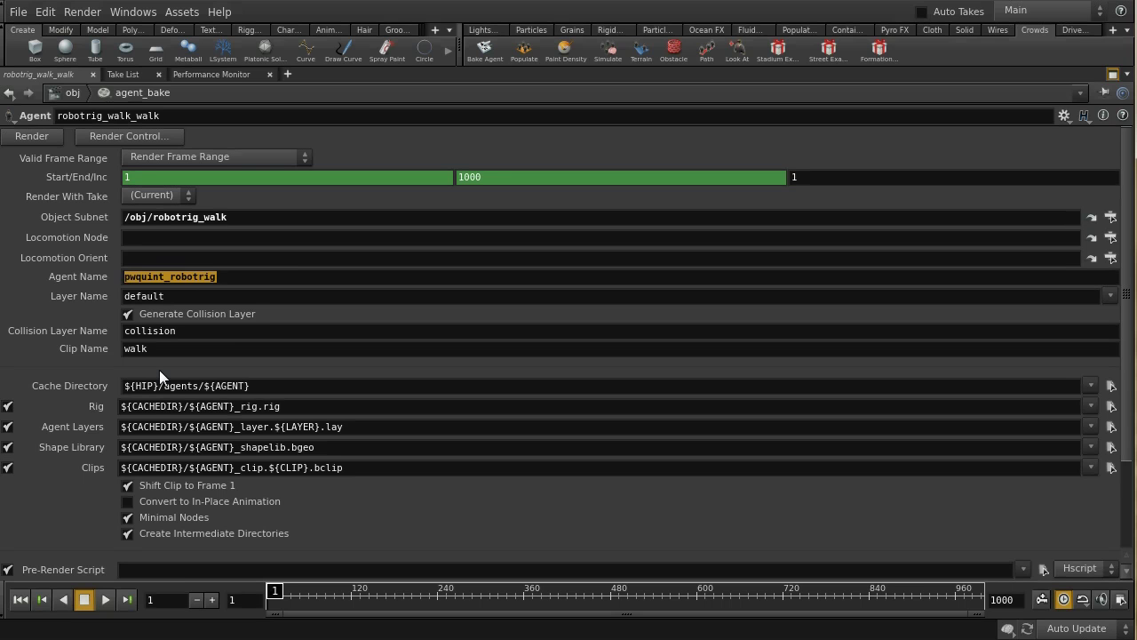
pyautogui.write('robot')
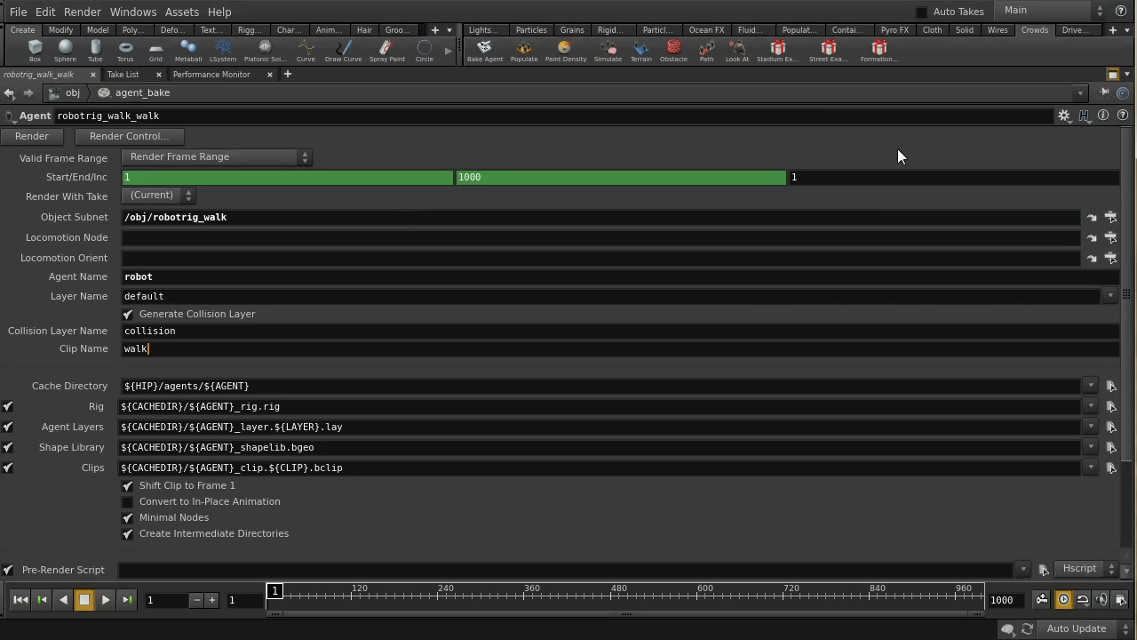
pyautogui.click(1112, 74)
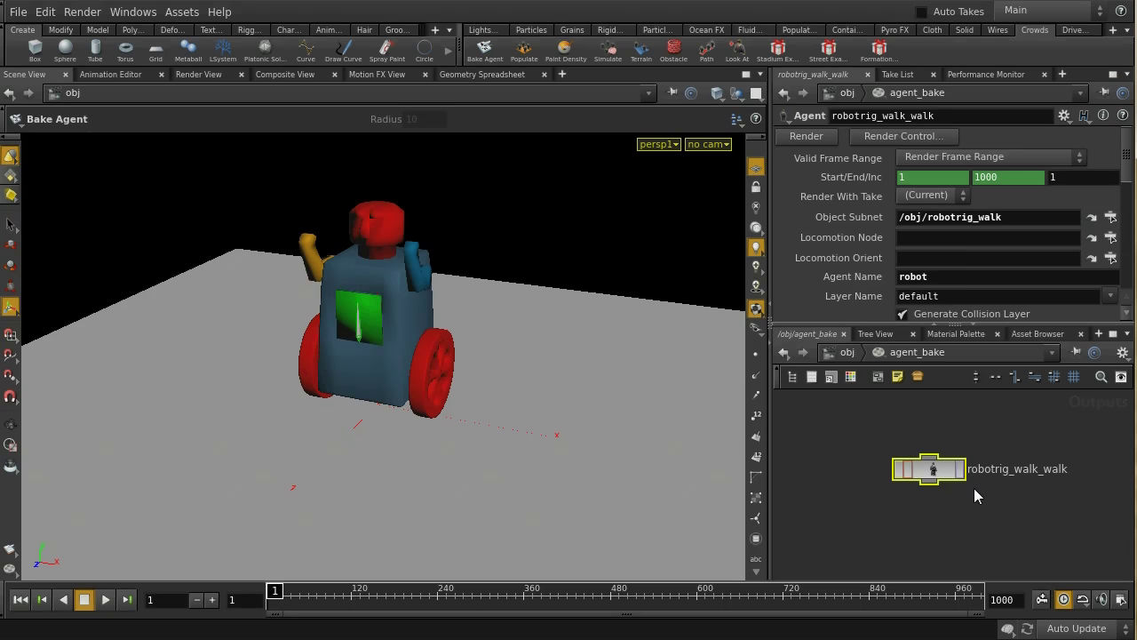
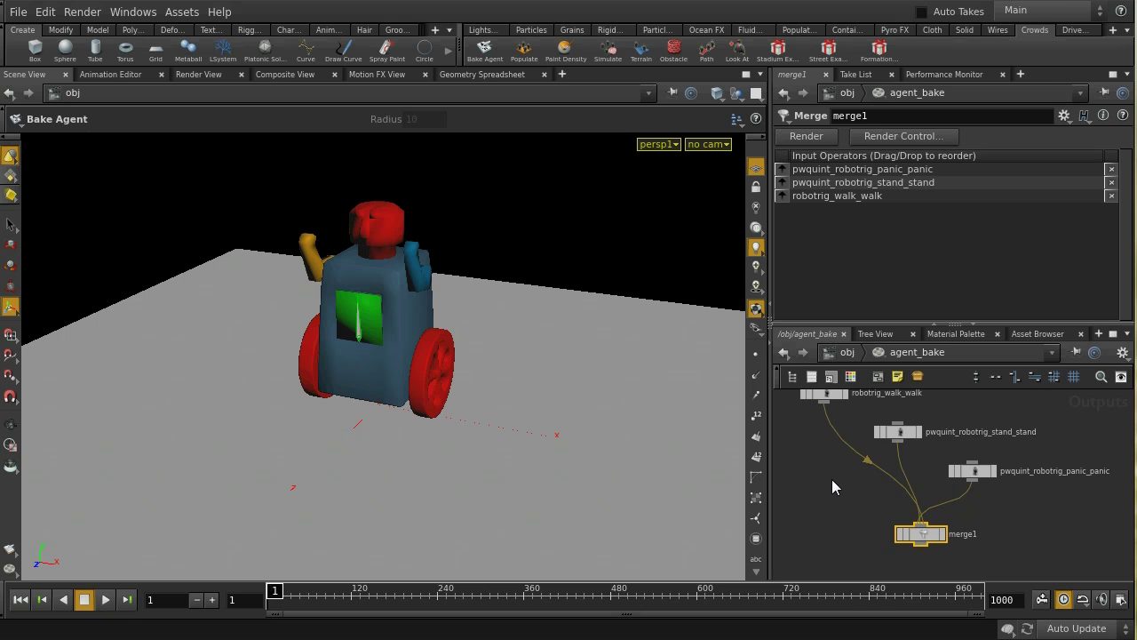
# Step: Render the merge1 output with all its inputs to bake the walk, stand and panic clips
pyautogui.moveTo(832, 480); pyautogui.dragTo(868, 507, button='middle')
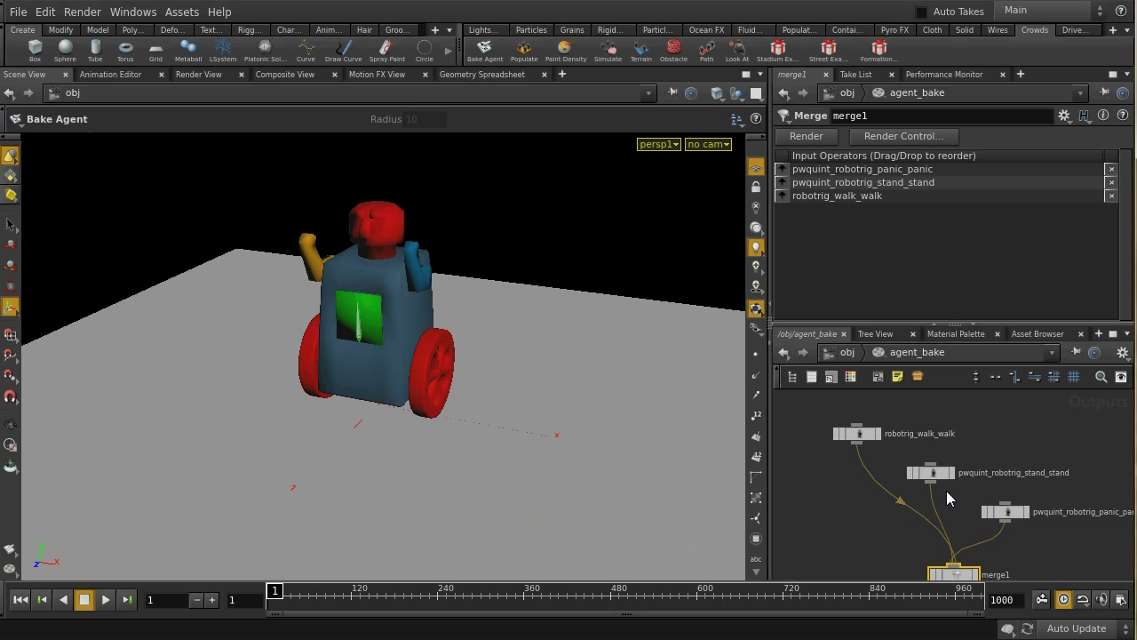
pyautogui.scroll(-2, 996, 539)
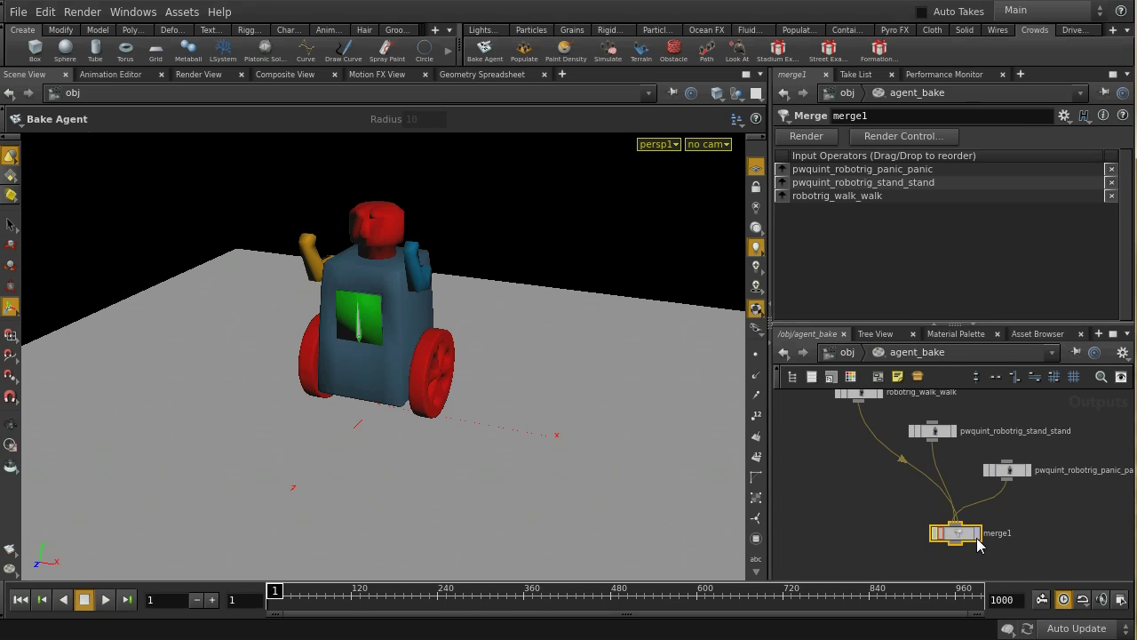
pyautogui.click(977, 544)
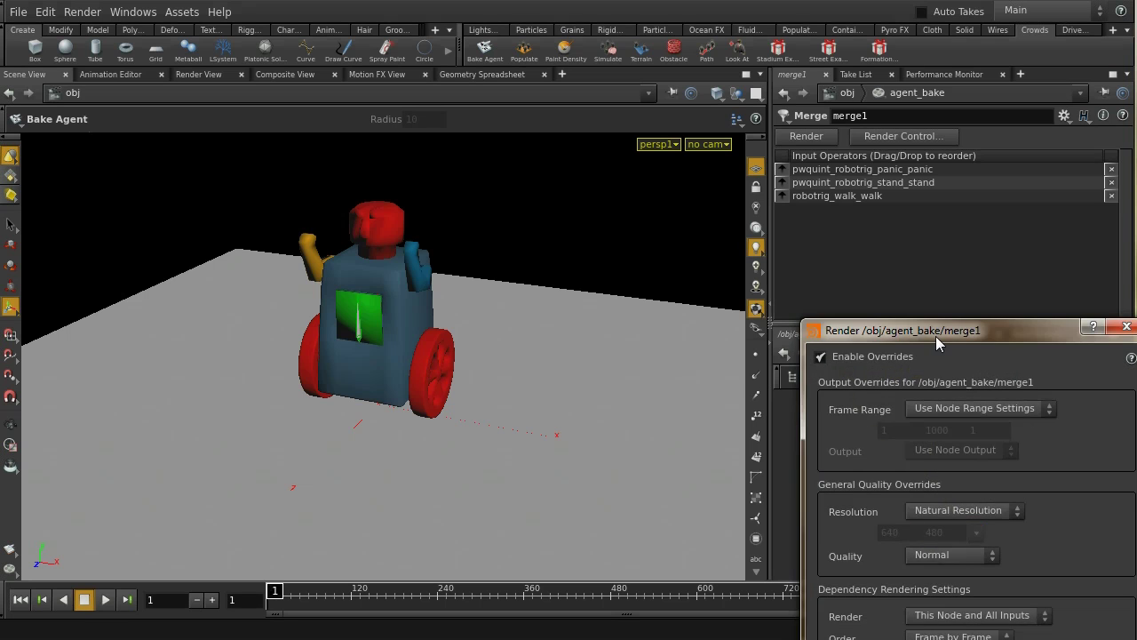
pyautogui.moveTo(935, 336); pyautogui.dragTo(814, 157)
pyautogui.click(758, 534)
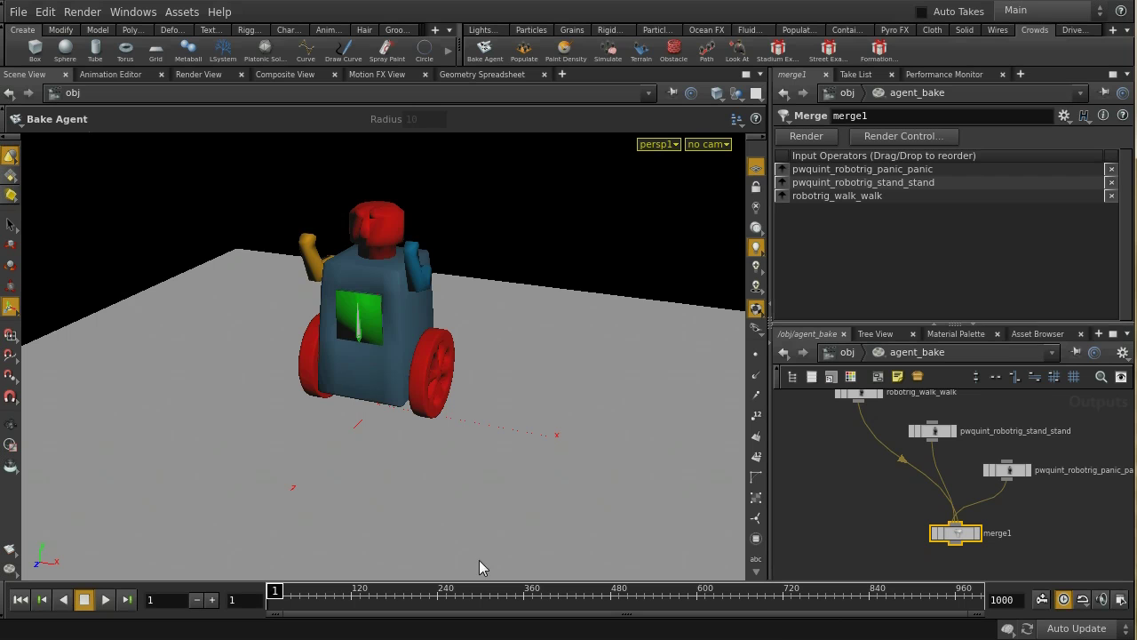
# Step: Bring up the project's hip folder in Windows Explorer, move it aside and examine the stand agent output's cache directory and file settings
pyautogui.hotkey('alt', 'Tab')
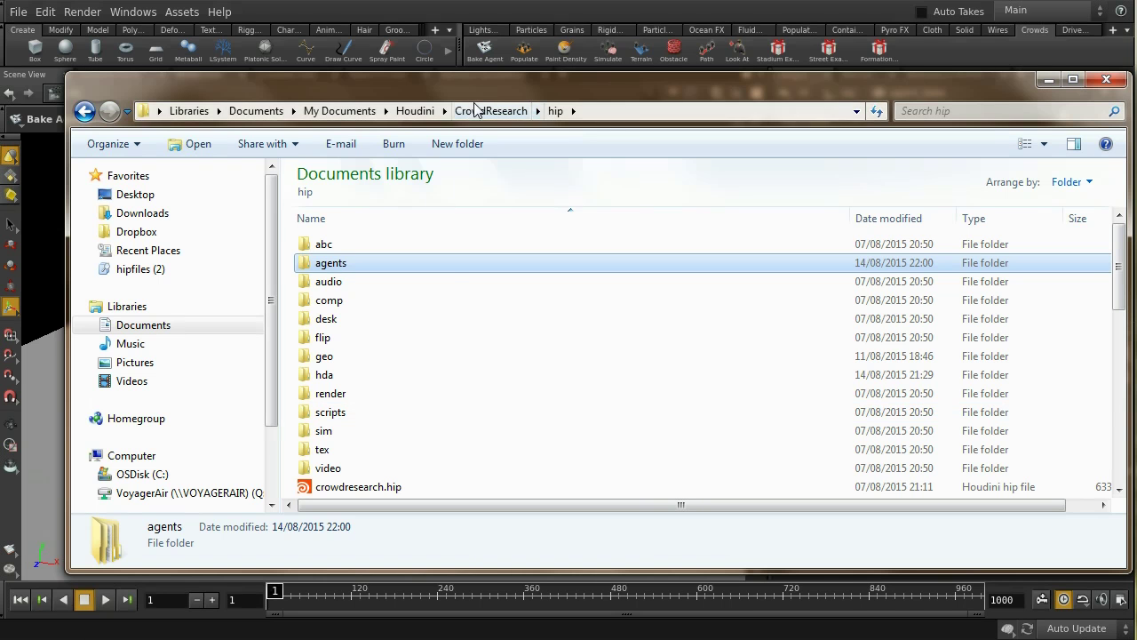
pyautogui.moveTo(479, 82); pyautogui.dragTo(510, 520)
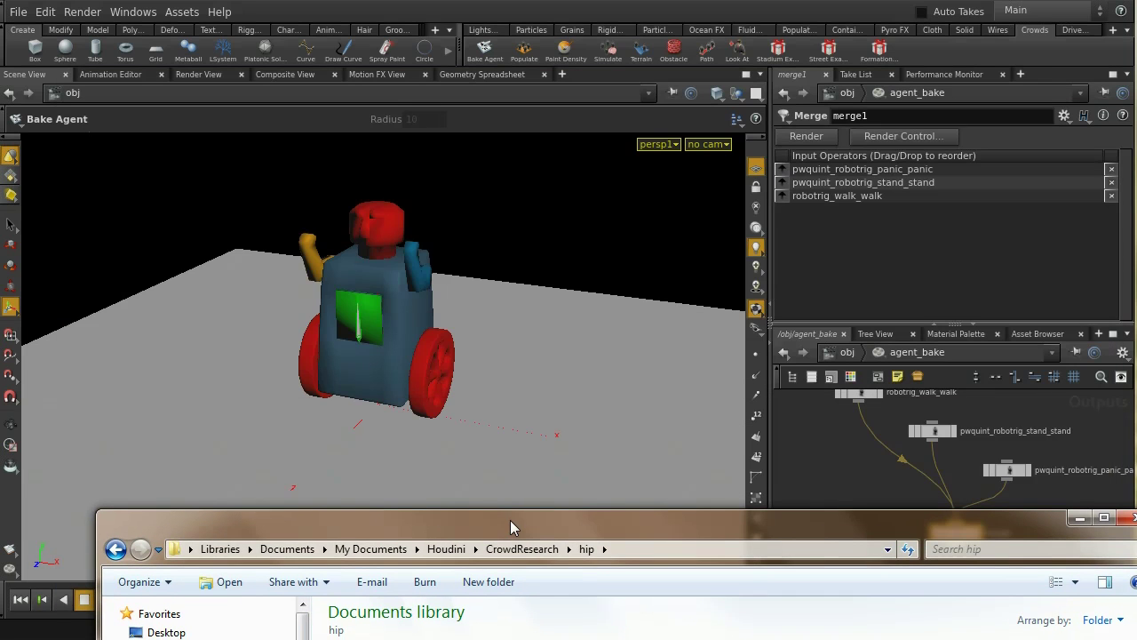
pyautogui.click(932, 433)
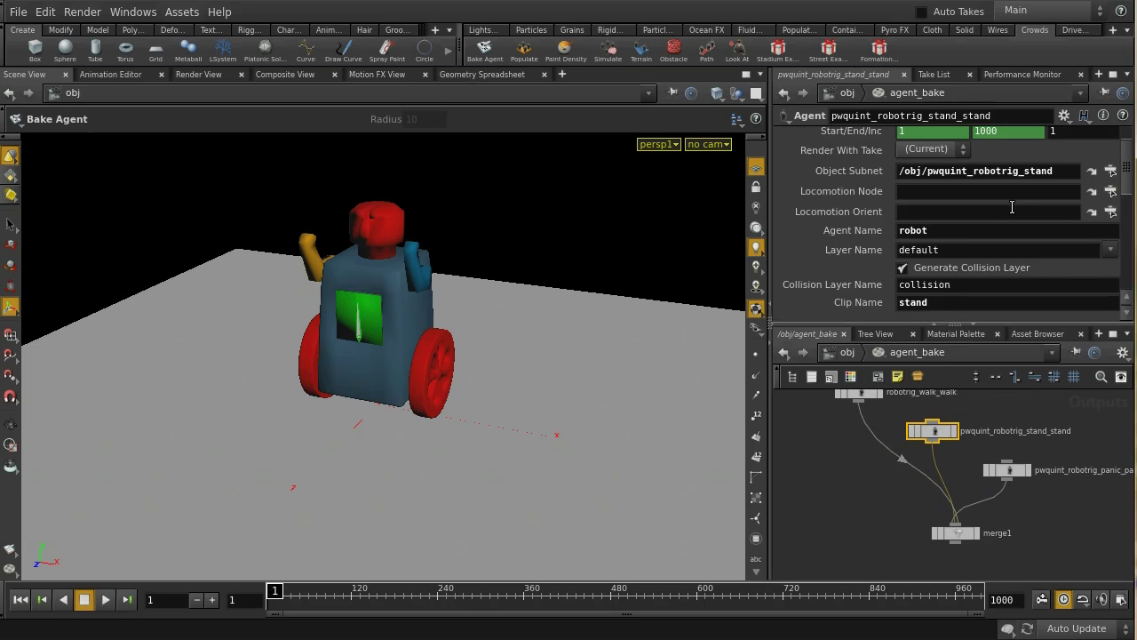
pyautogui.scroll(1, 1131, 180)
pyautogui.scroll(-6, 1128, 182)
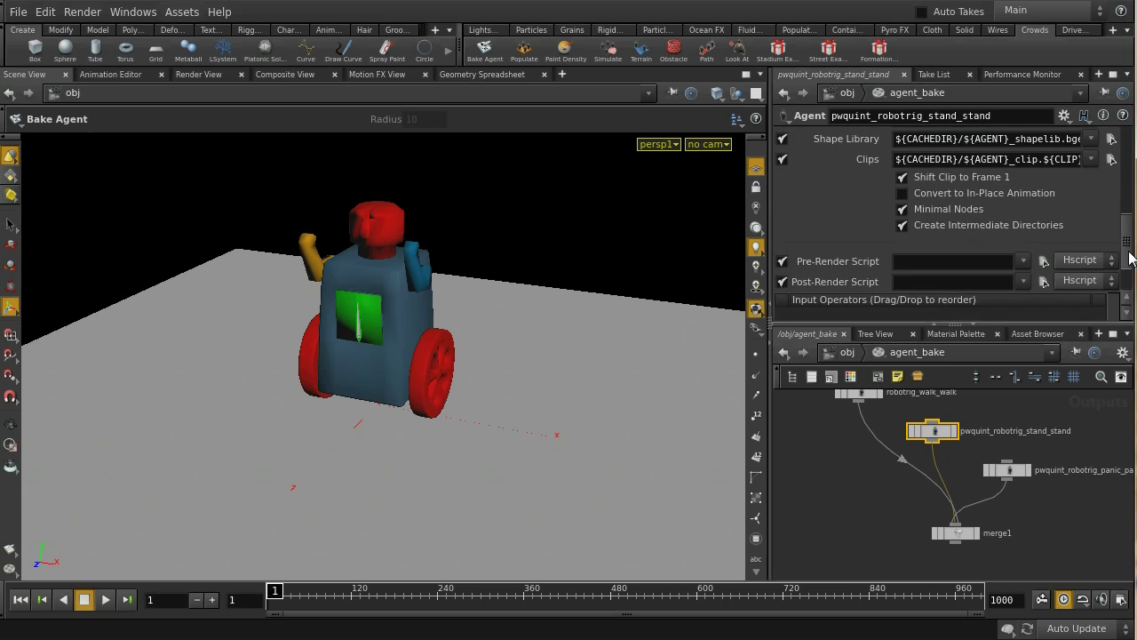
pyautogui.scroll(4, 977, 204)
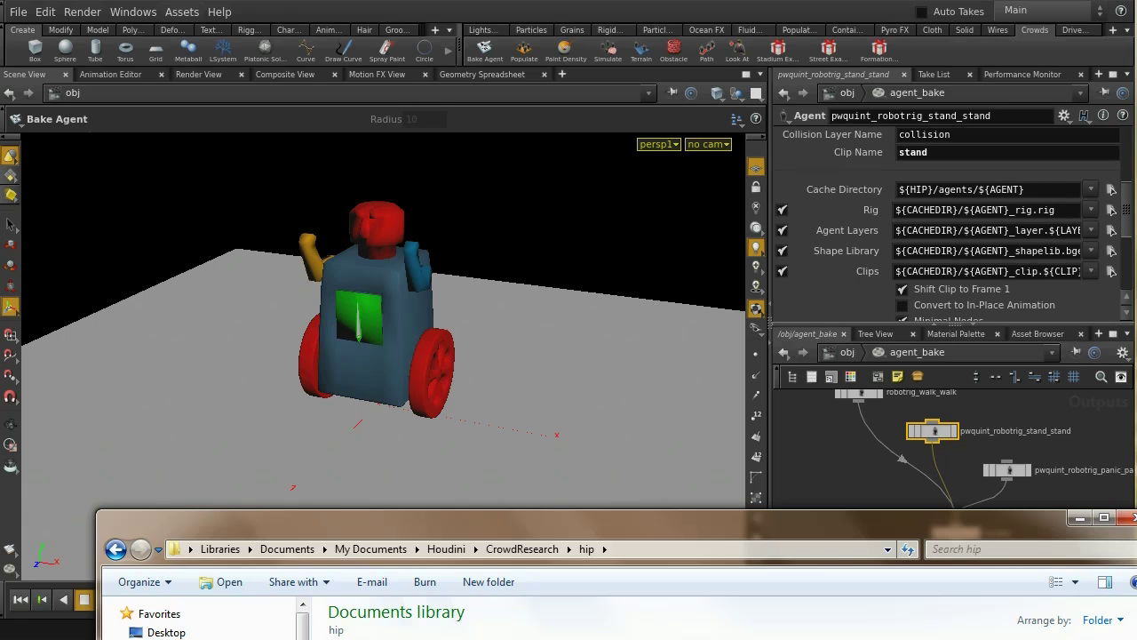
# Step: Open the agents/robot folder in Windows Explorer, examine the baked agent files and return to Houdini
pyautogui.moveTo(582, 526); pyautogui.dragTo(516, 130)
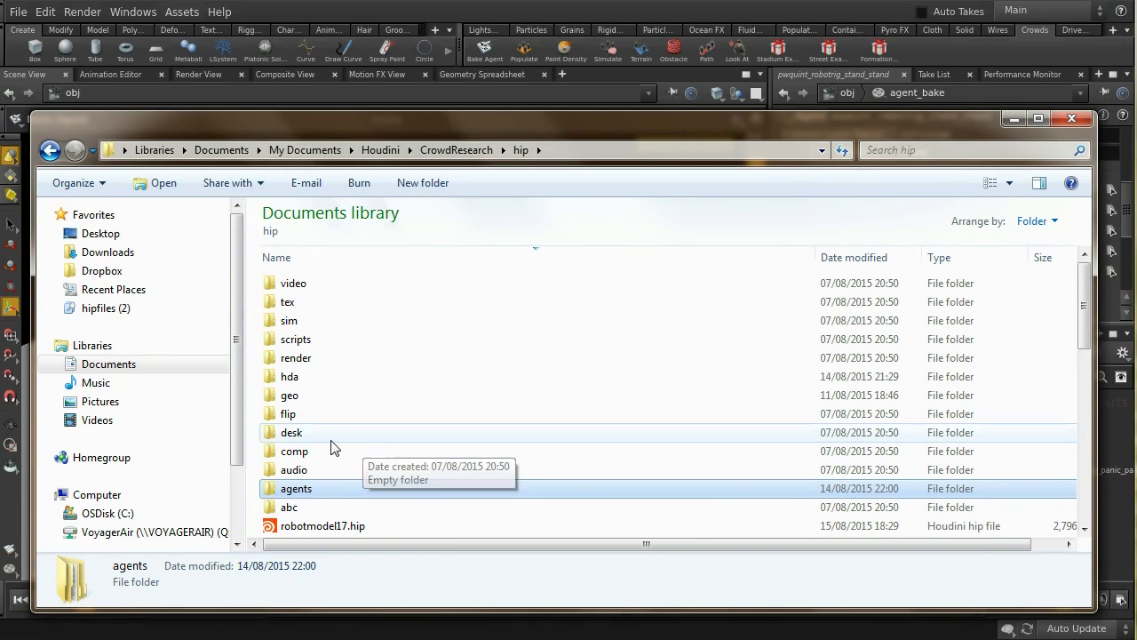
pyautogui.click(337, 259)
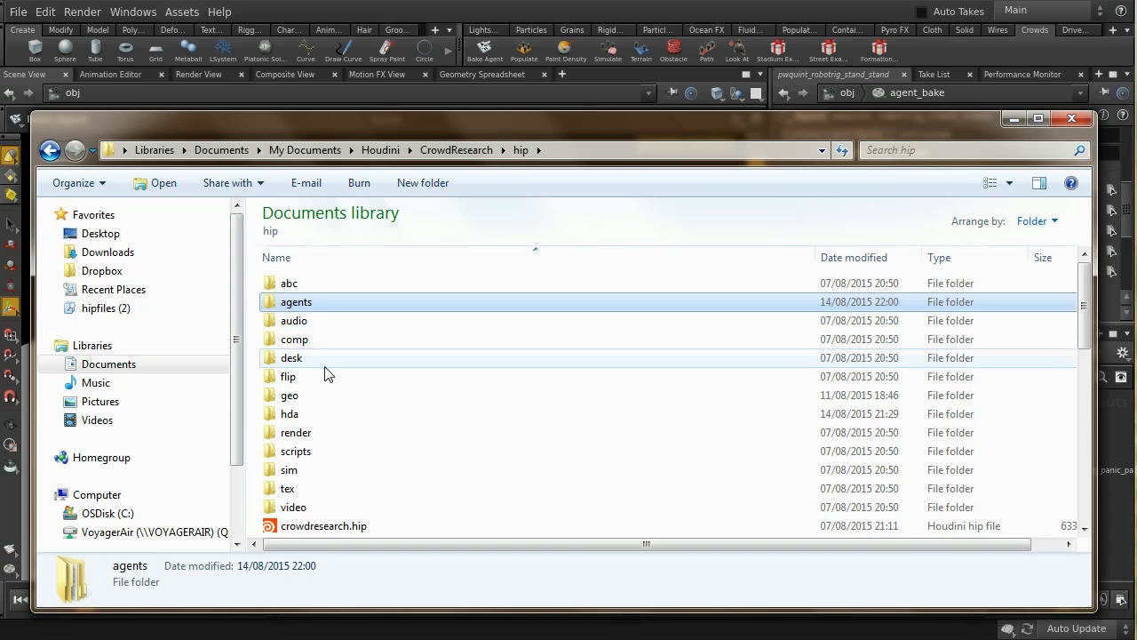
pyautogui.doubleClick(305, 302)
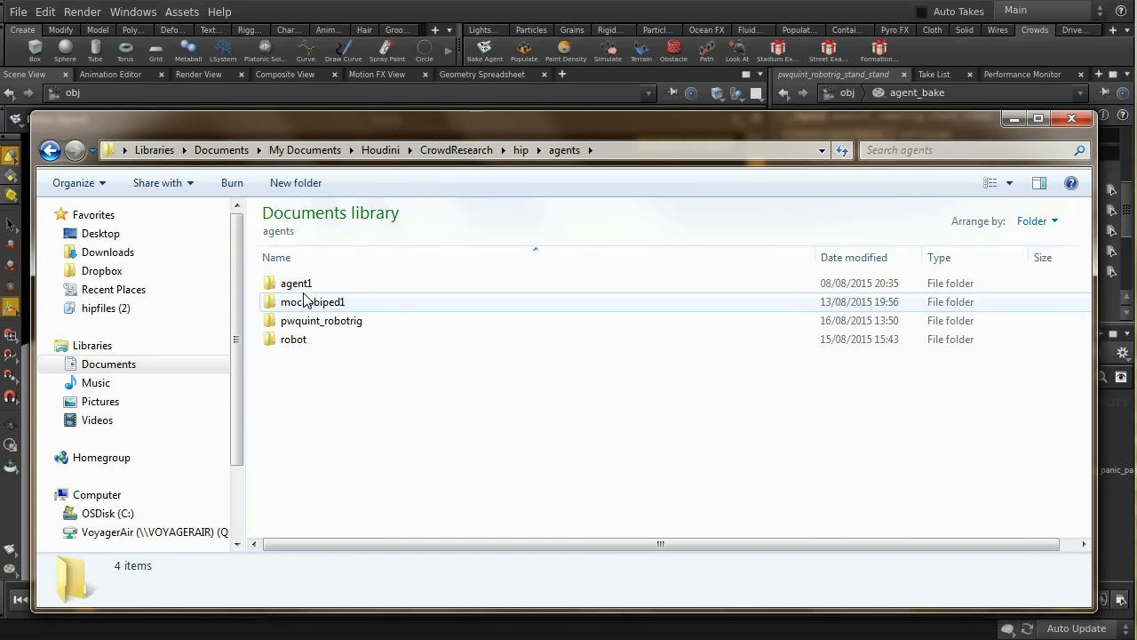
pyautogui.doubleClick(293, 341)
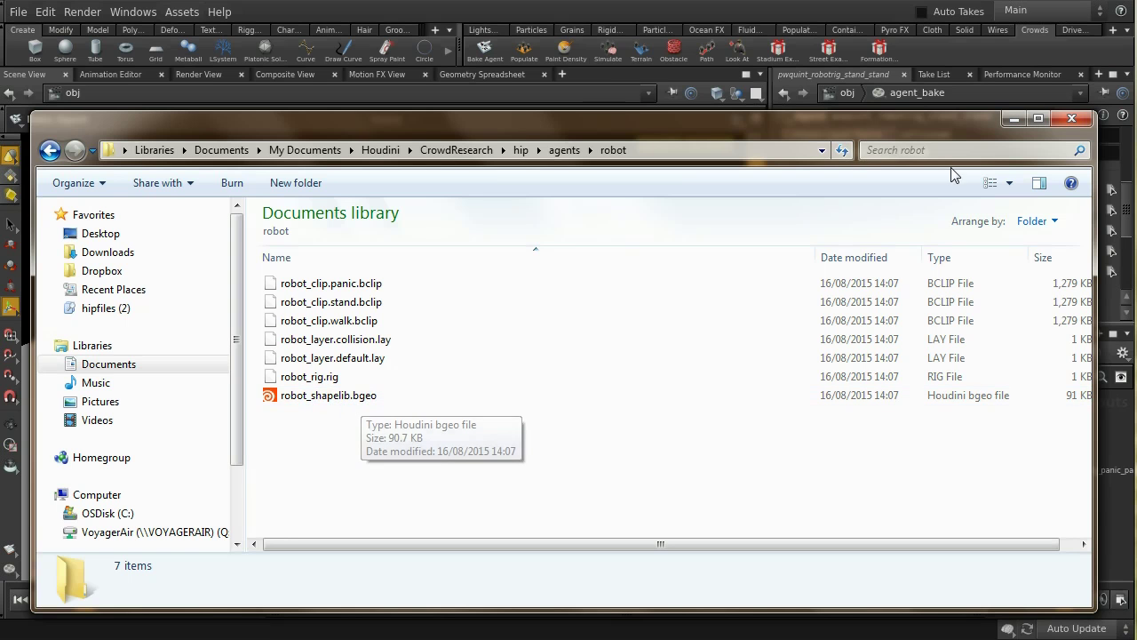
pyautogui.click(1015, 119)
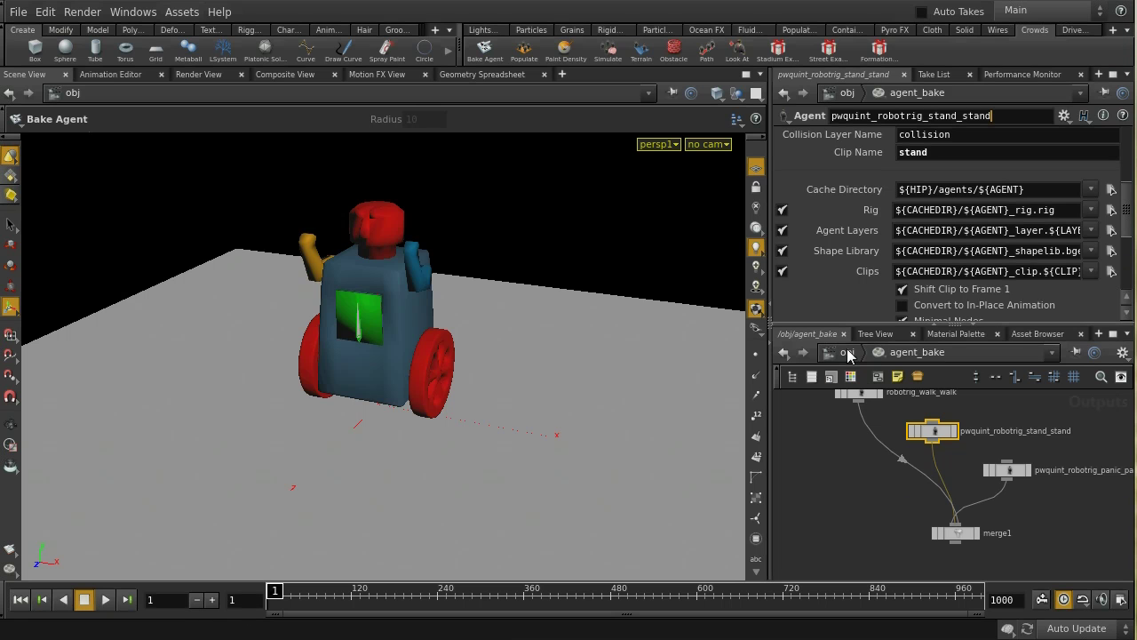
# Step: Examine the channel curves of the baked clip loaded by file1 in chopnet1, then go back to the object network and 3D scene
pyautogui.click(847, 355)
pyautogui.moveTo(816, 553); pyautogui.dragTo(927, 470, button='middle')
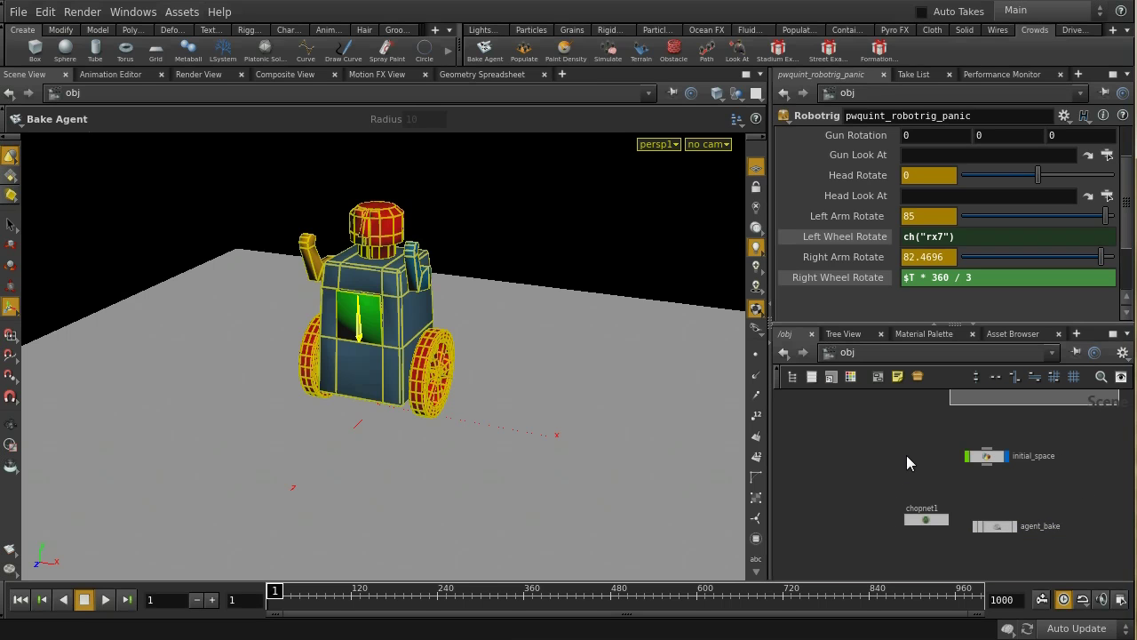
pyautogui.click(924, 520)
pyautogui.doubleClick(922, 521)
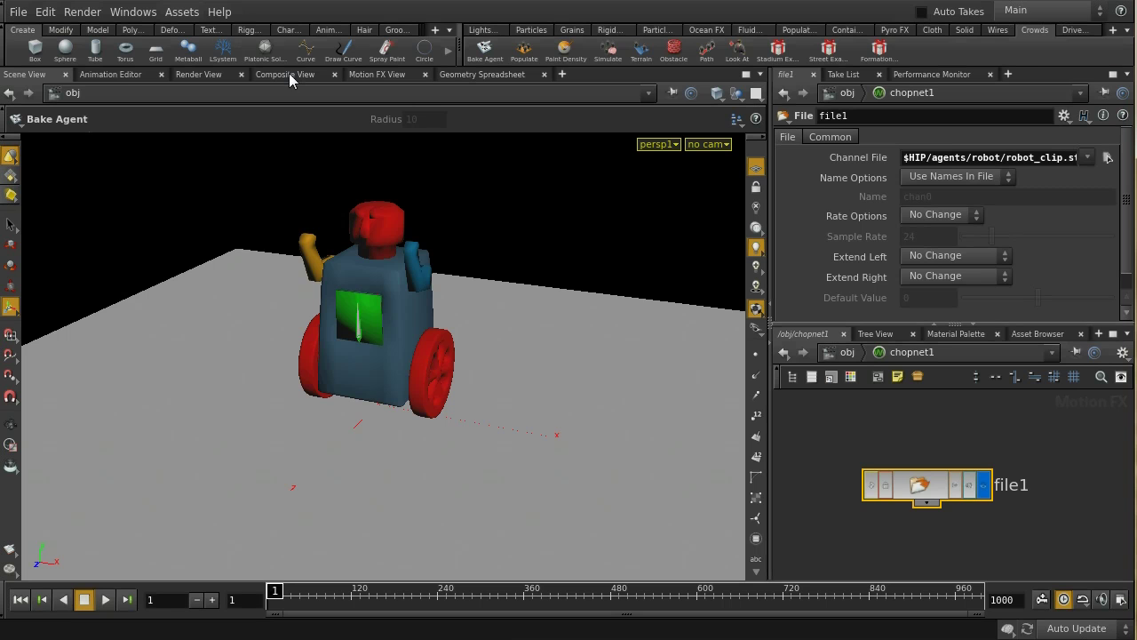
pyautogui.click(365, 75)
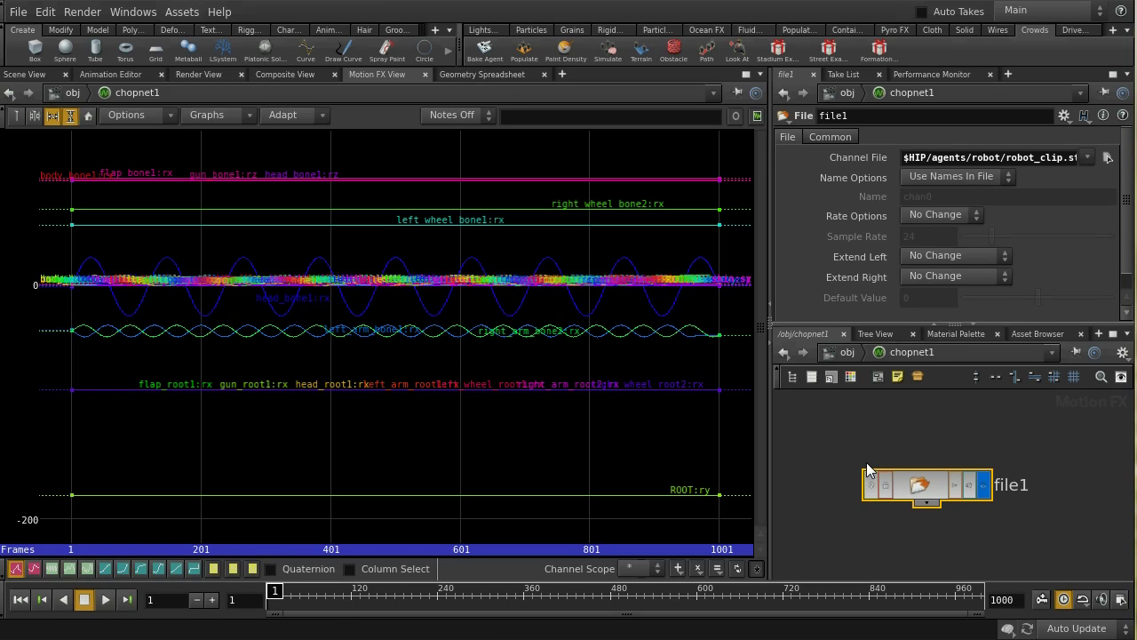
pyautogui.click(847, 353)
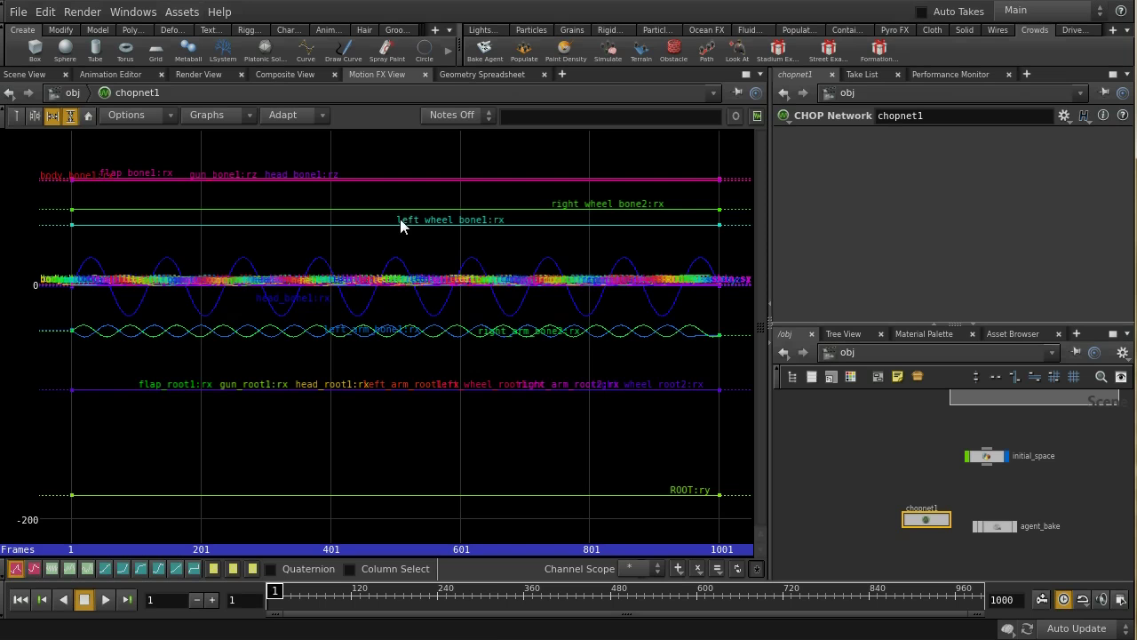
pyautogui.click(31, 75)
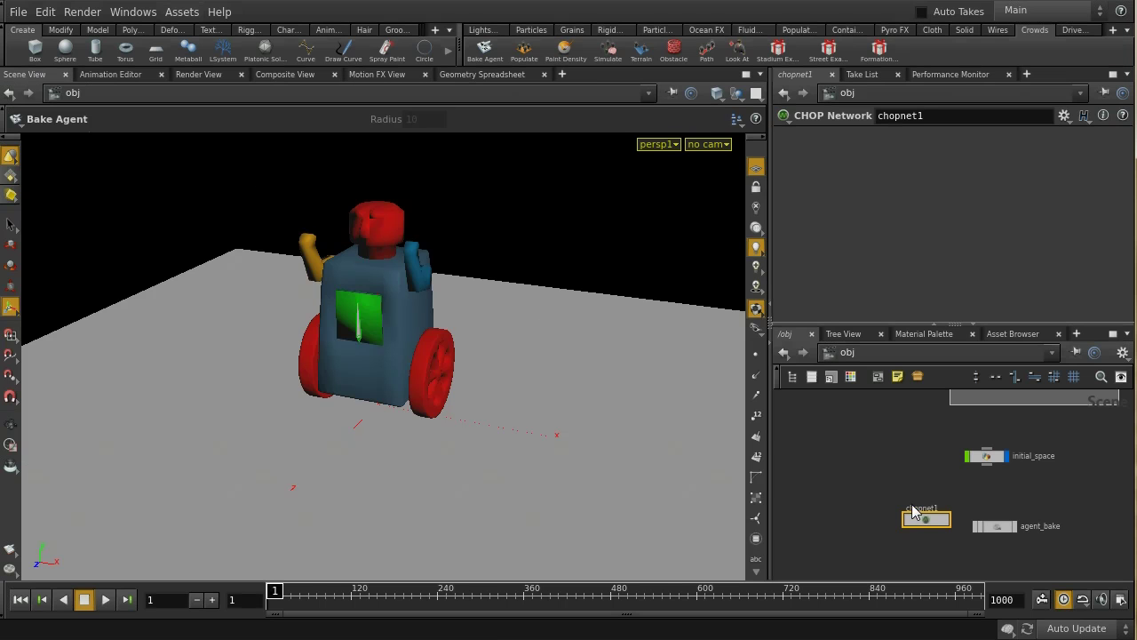
# Step: Review the agent_clips rigs in the object network and select the initial_space geometry object
pyautogui.click(924, 518)
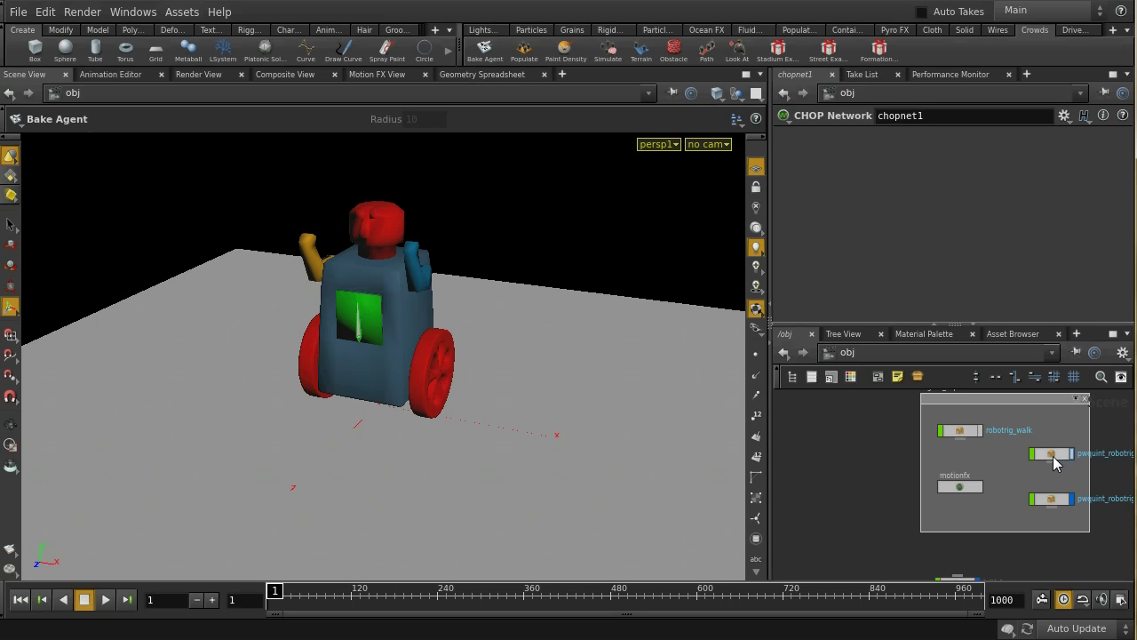
pyautogui.press('h')
pyautogui.moveTo(777, 483); pyautogui.dragTo(826, 464, button='middle')
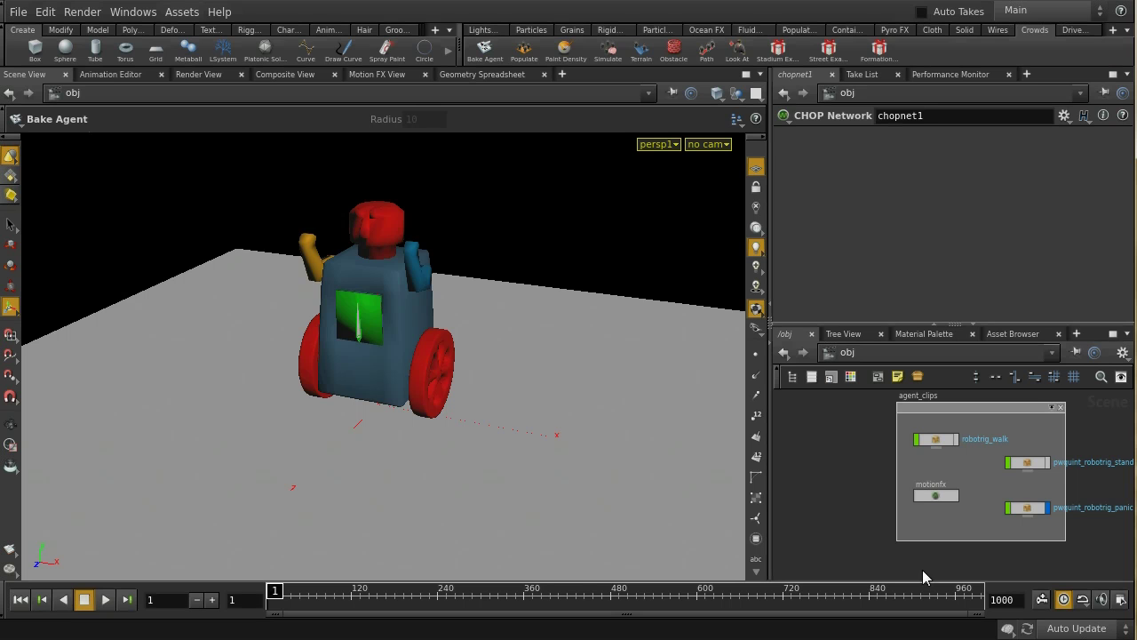
pyautogui.moveTo(894, 553); pyautogui.dragTo(844, 482, button='middle')
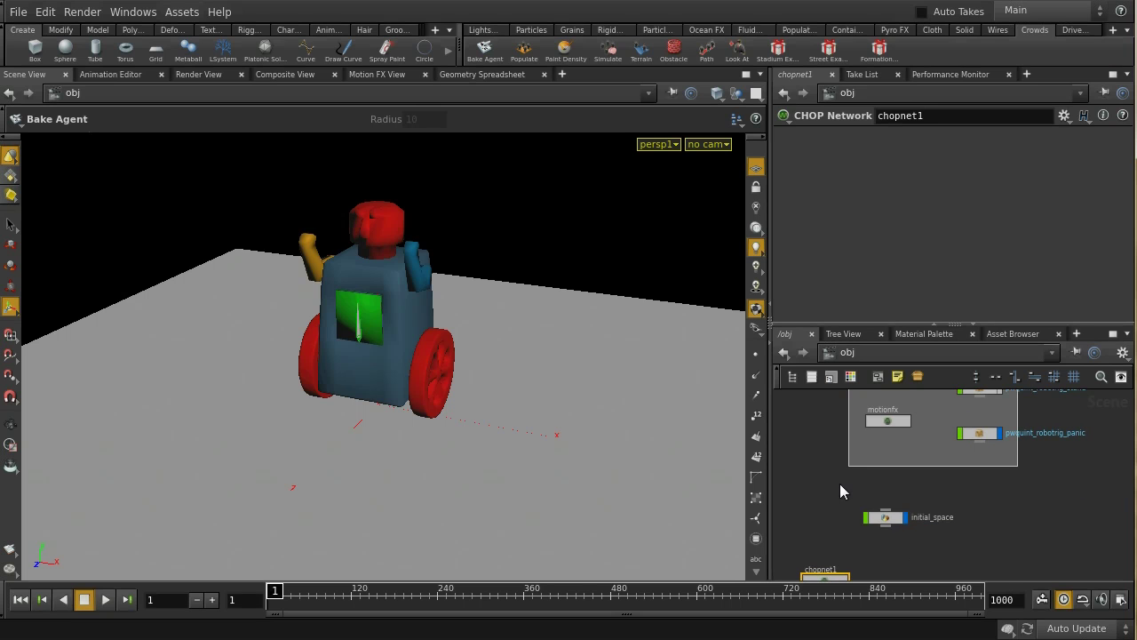
pyautogui.moveTo(980, 533); pyautogui.dragTo(994, 475, button='middle')
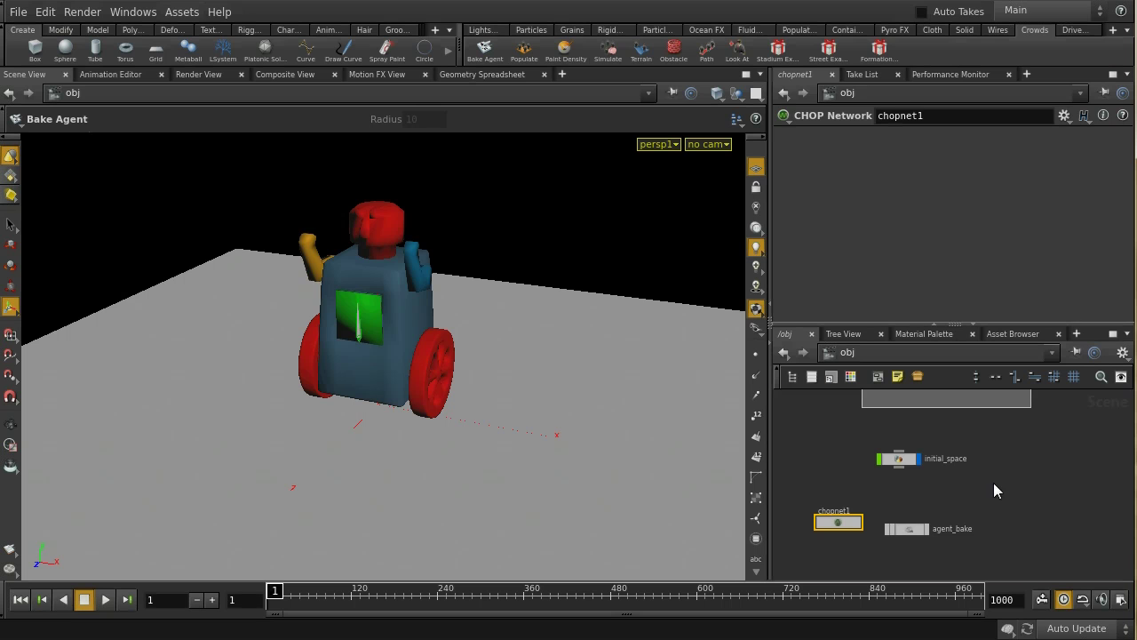
pyautogui.click(899, 459)
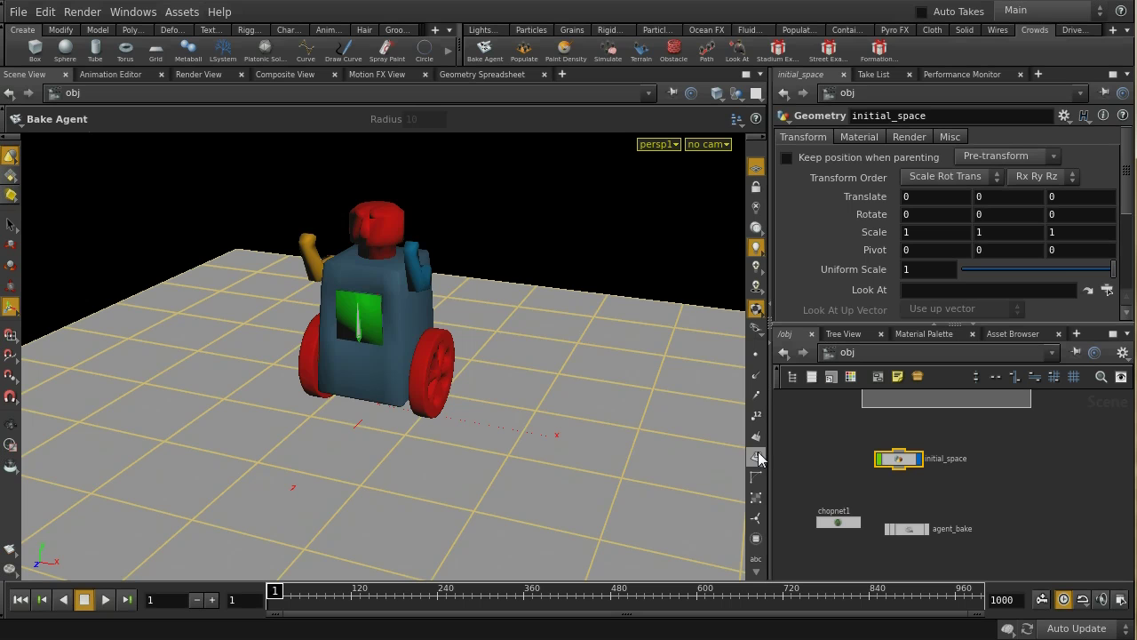
# Step: Populate the initial_space grid with crowd agents based on the robotrig_walk asset node
pyautogui.press('Escape')
pyautogui.scroll(-6, 577, 380)
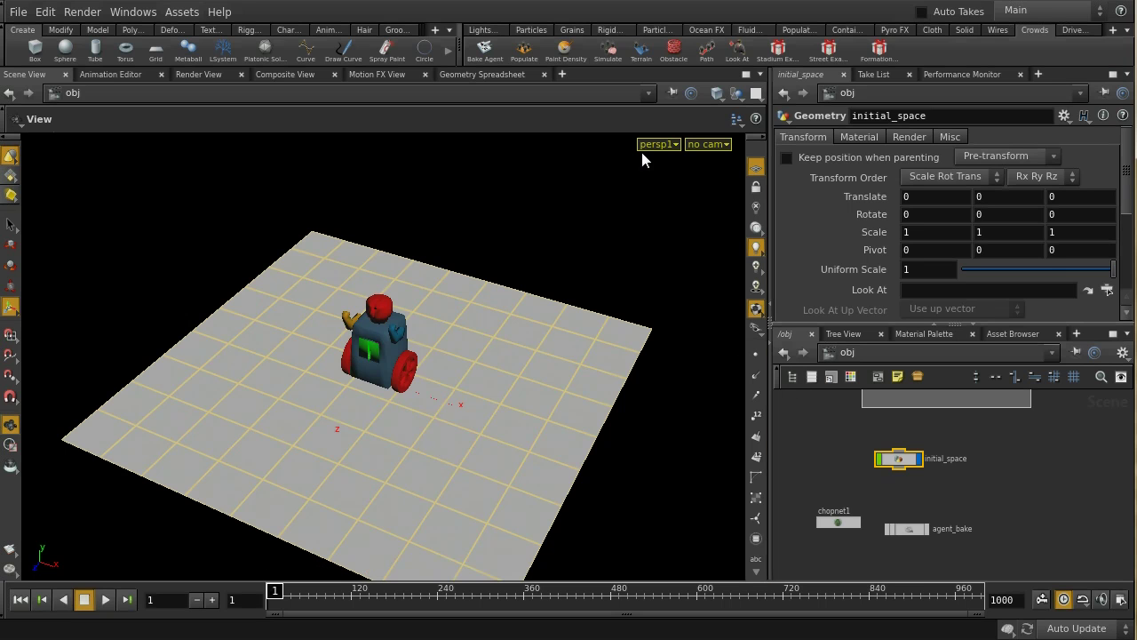
pyautogui.click(527, 53)
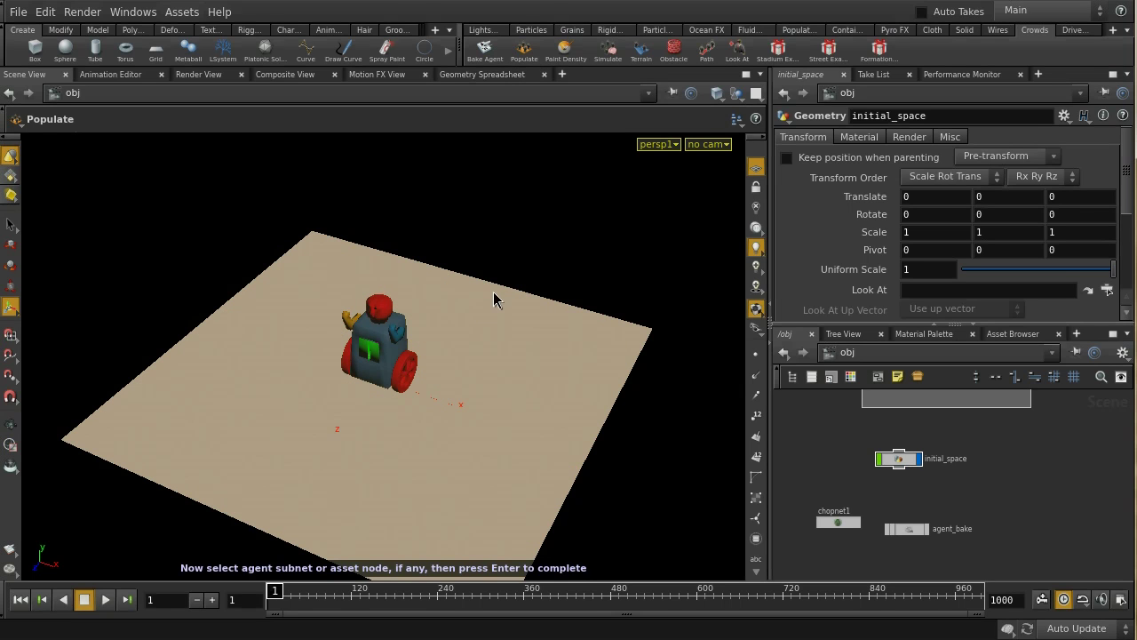
pyautogui.click(401, 340)
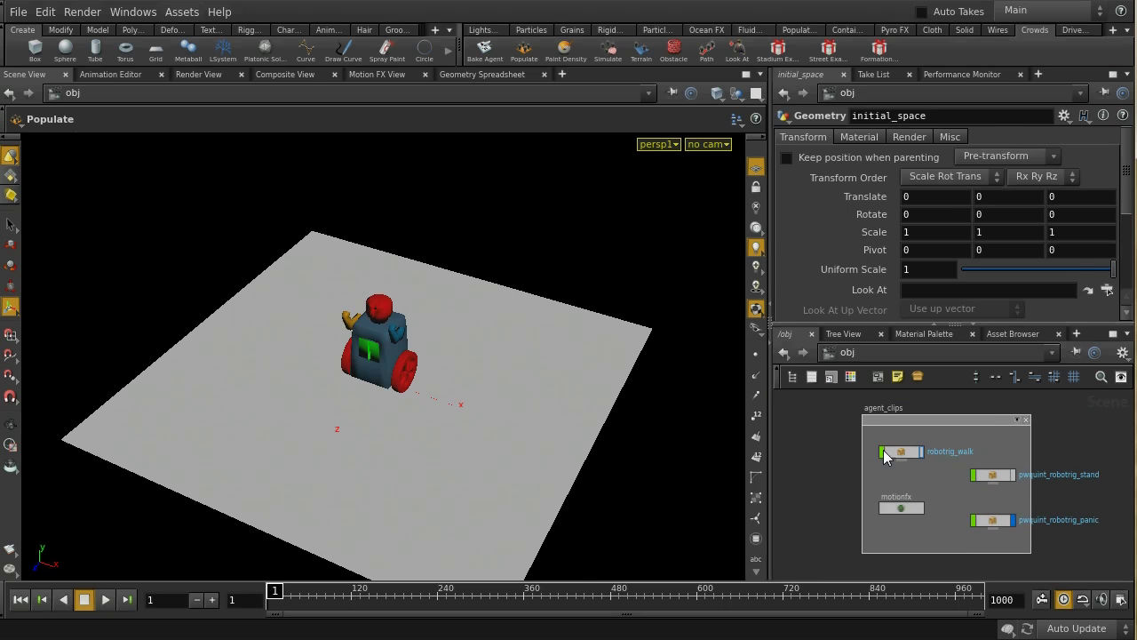
pyautogui.click(893, 453)
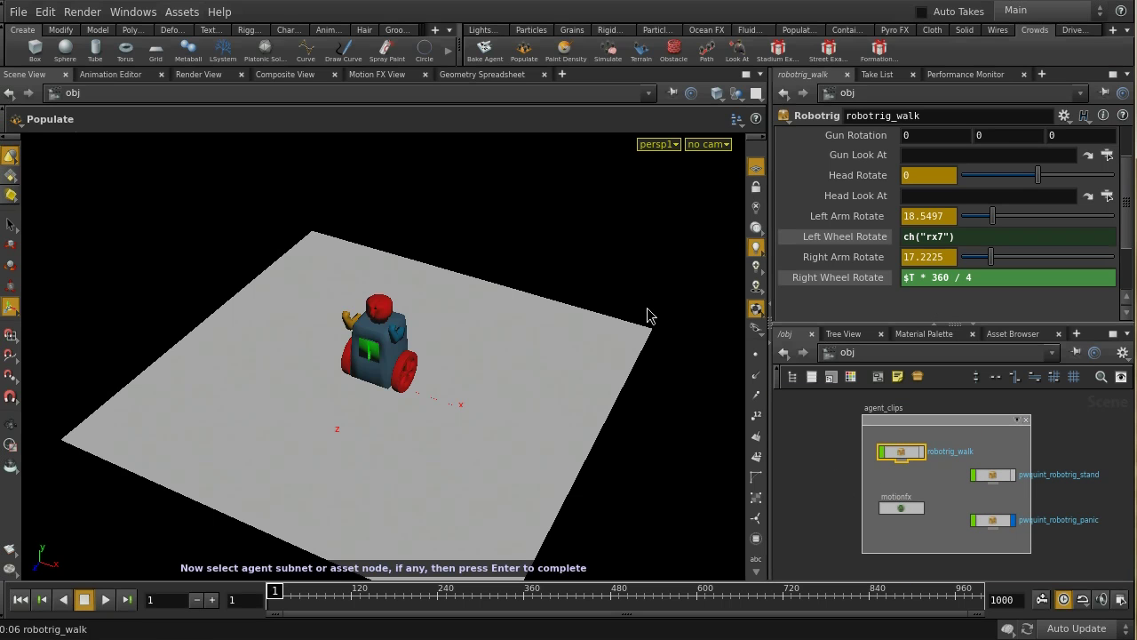
pyautogui.press('Return')
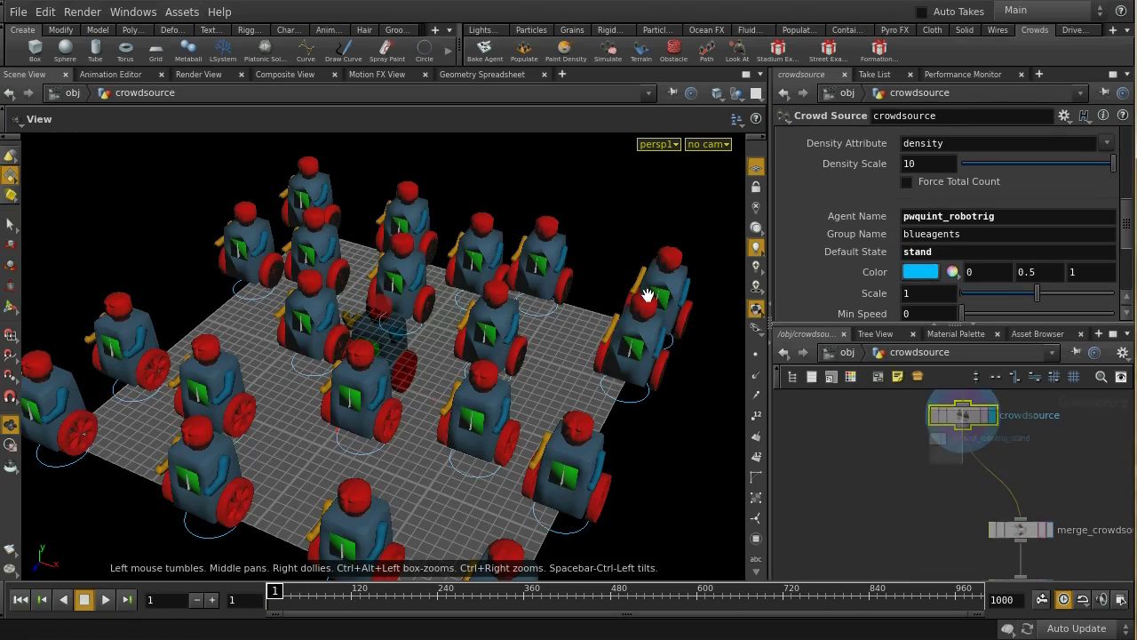
# Step: Space the crowdsource and initial_space_input nodes apart vertically to leave room between them in the crowdsource network
pyautogui.moveTo(431, 373); pyautogui.dragTo(330, 475)
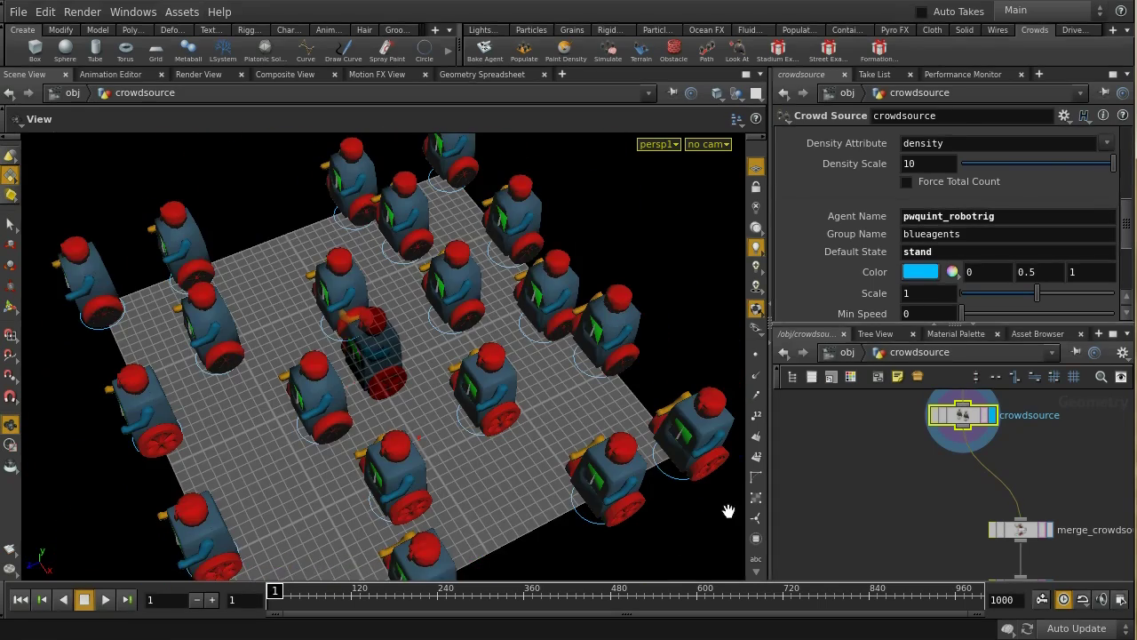
pyautogui.moveTo(890, 462); pyautogui.dragTo(874, 539, button='middle')
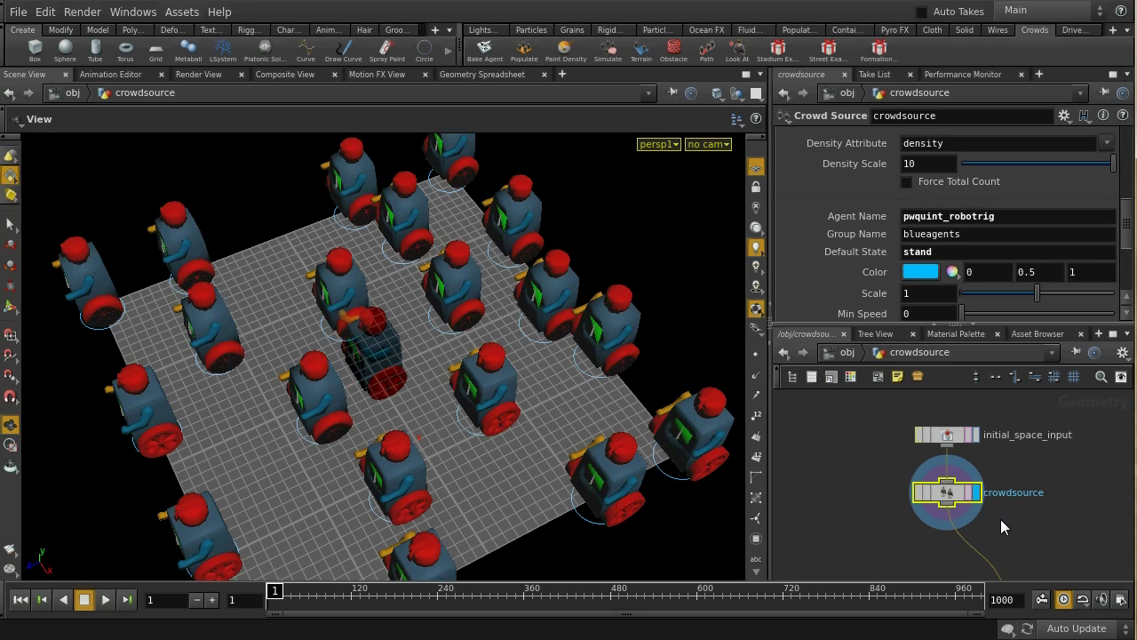
pyautogui.click(952, 508)
pyautogui.moveTo(952, 508); pyautogui.dragTo(950, 560)
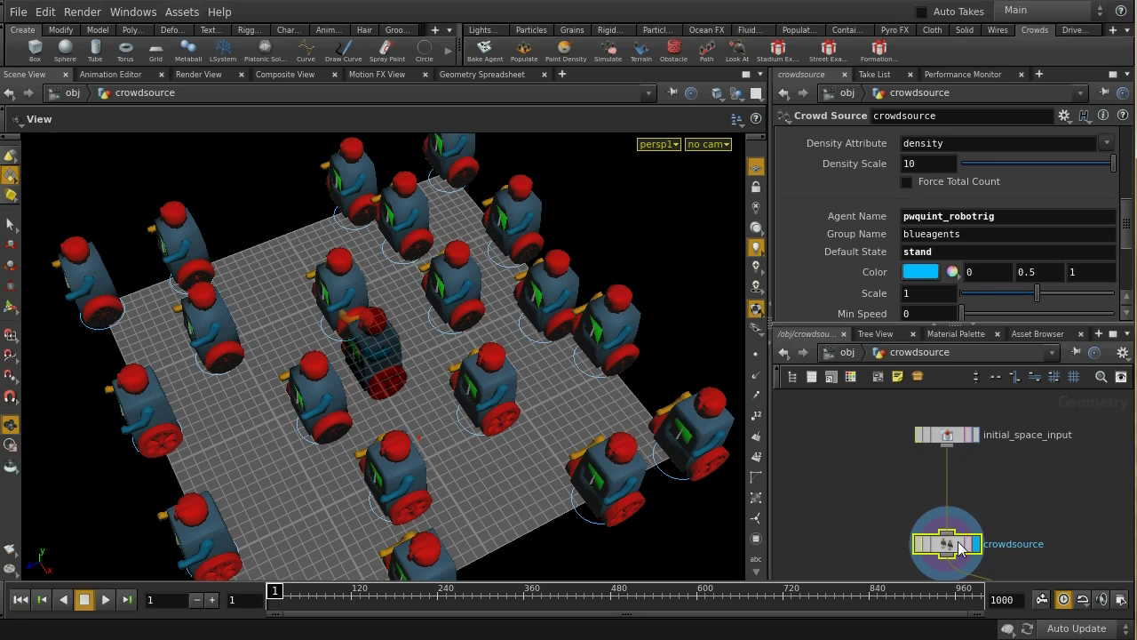
pyautogui.click(958, 437)
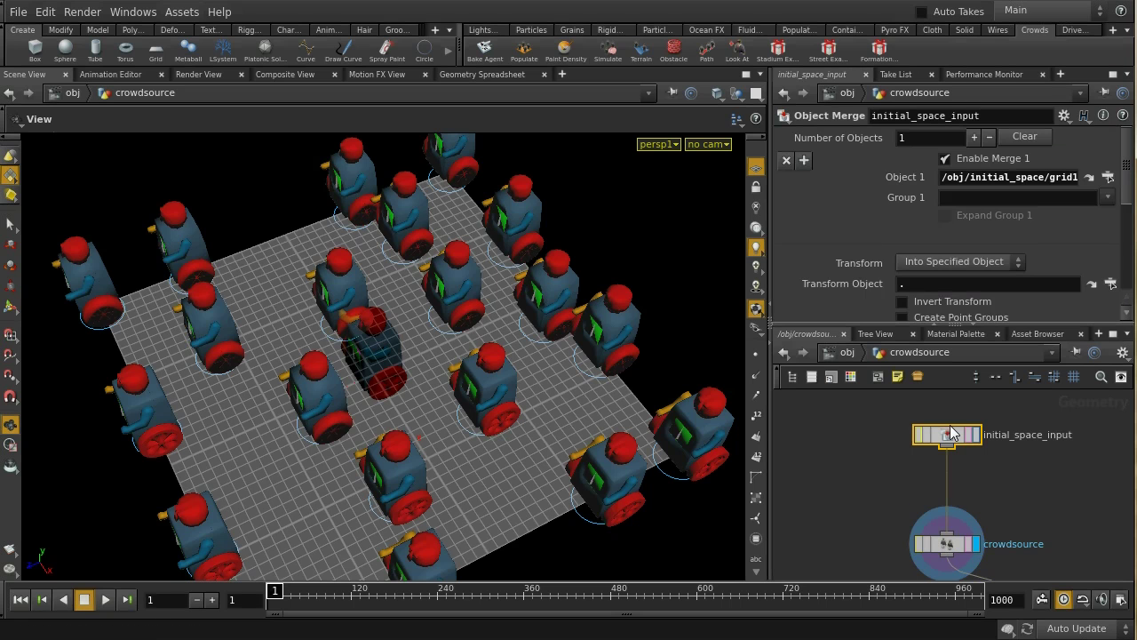
pyautogui.moveTo(990, 476); pyautogui.dragTo(1023, 529, button='middle')
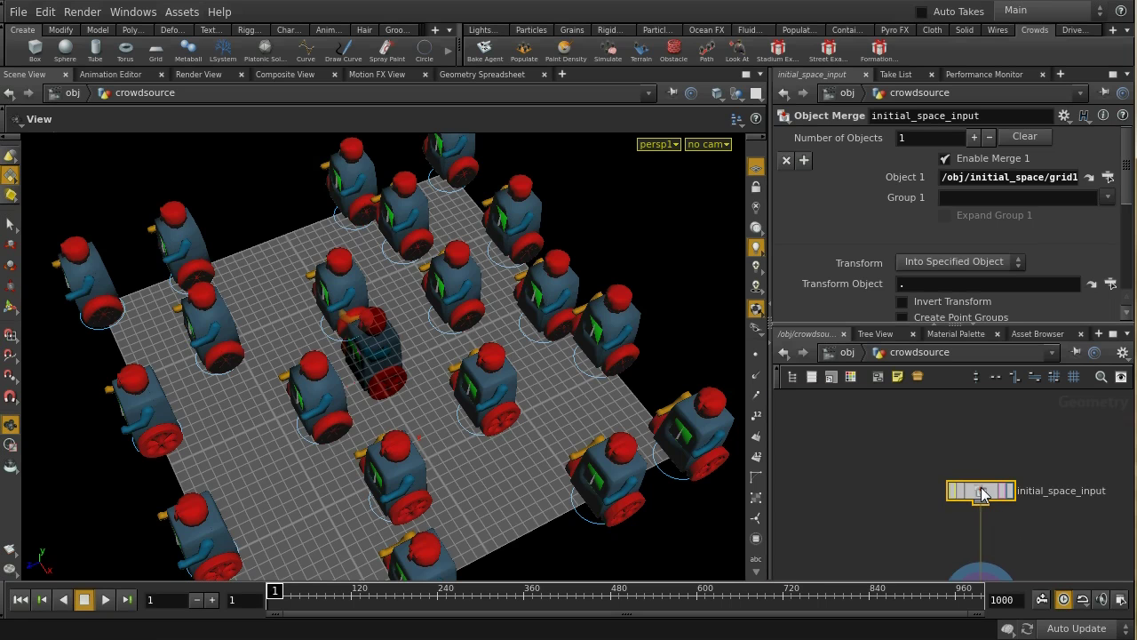
pyautogui.moveTo(986, 497); pyautogui.dragTo(989, 455)
pyautogui.moveTo(1025, 457); pyautogui.dragTo(982, 391, button='middle')
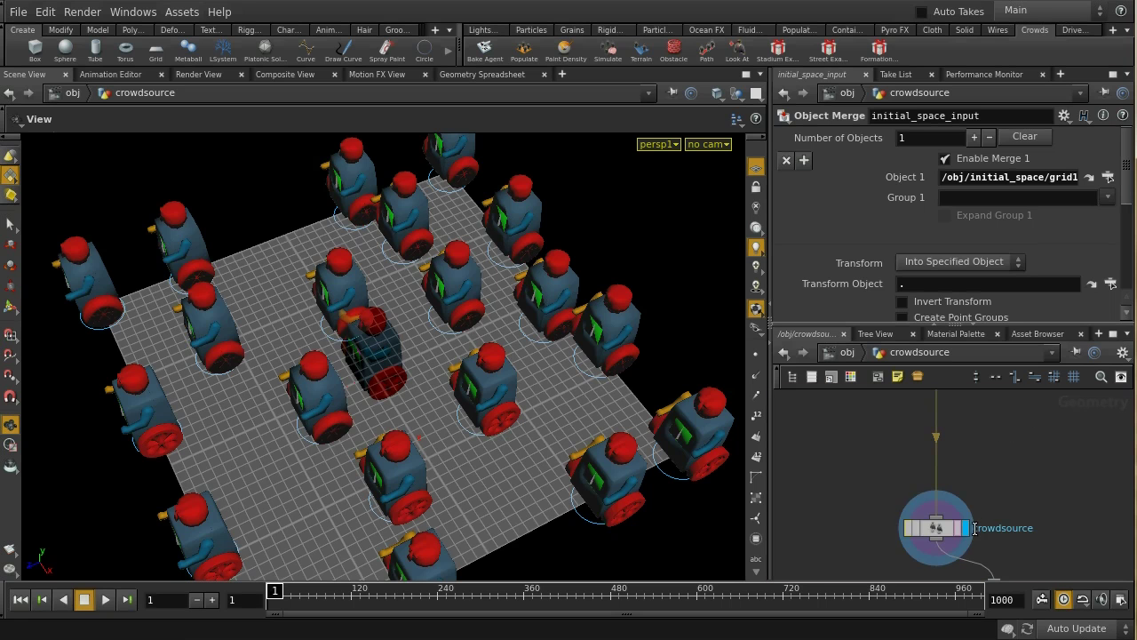
pyautogui.moveTo(996, 483); pyautogui.dragTo(984, 554, button='middle')
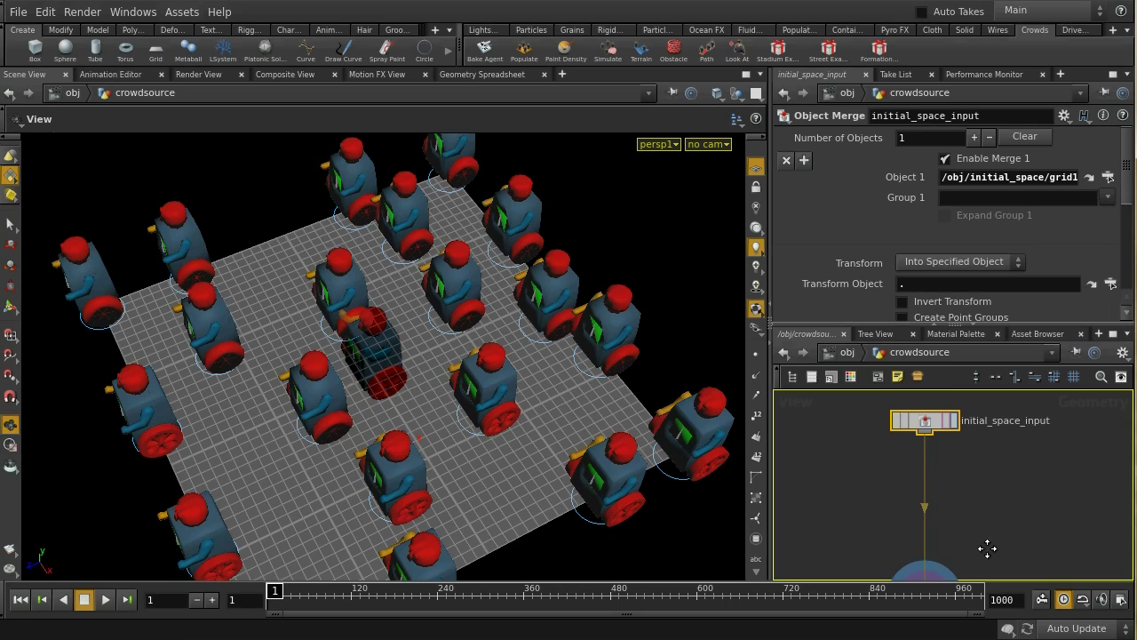
# Step: Insert a Scatter node into the connection between initial_space_input and crowdsource
pyautogui.press('Tab')
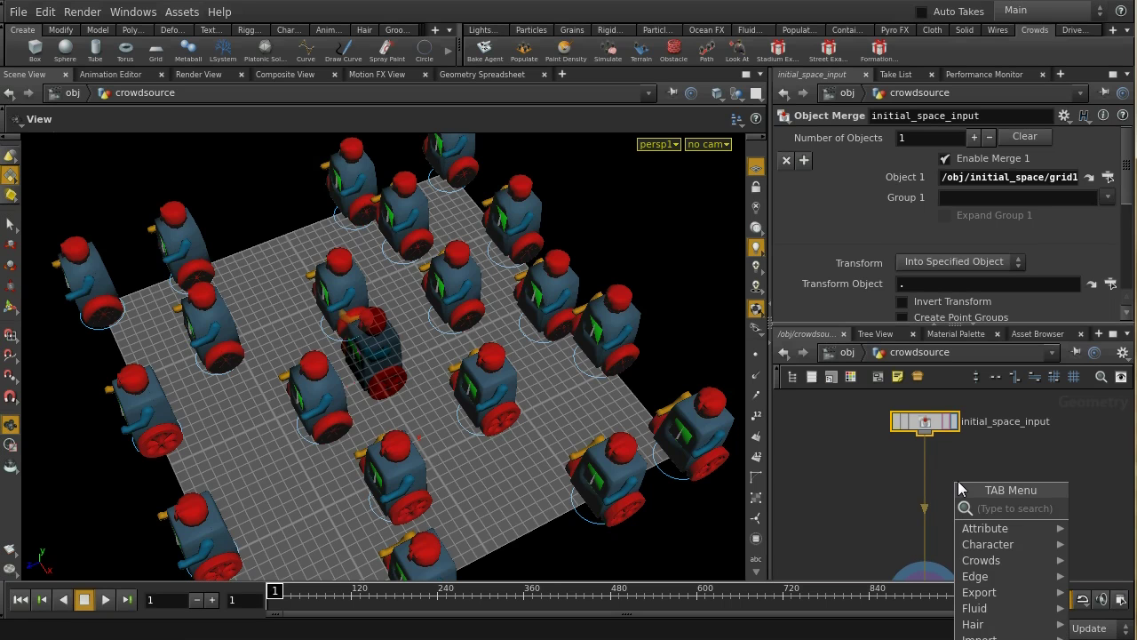
pyautogui.write('sca')
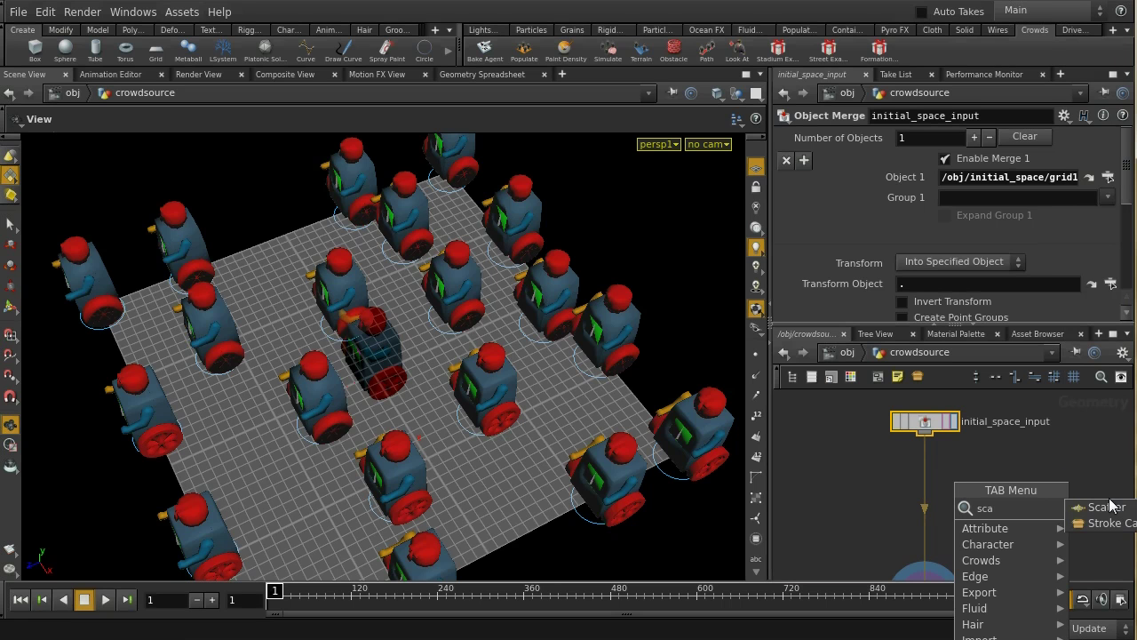
pyautogui.click(1106, 507)
pyautogui.click(931, 481)
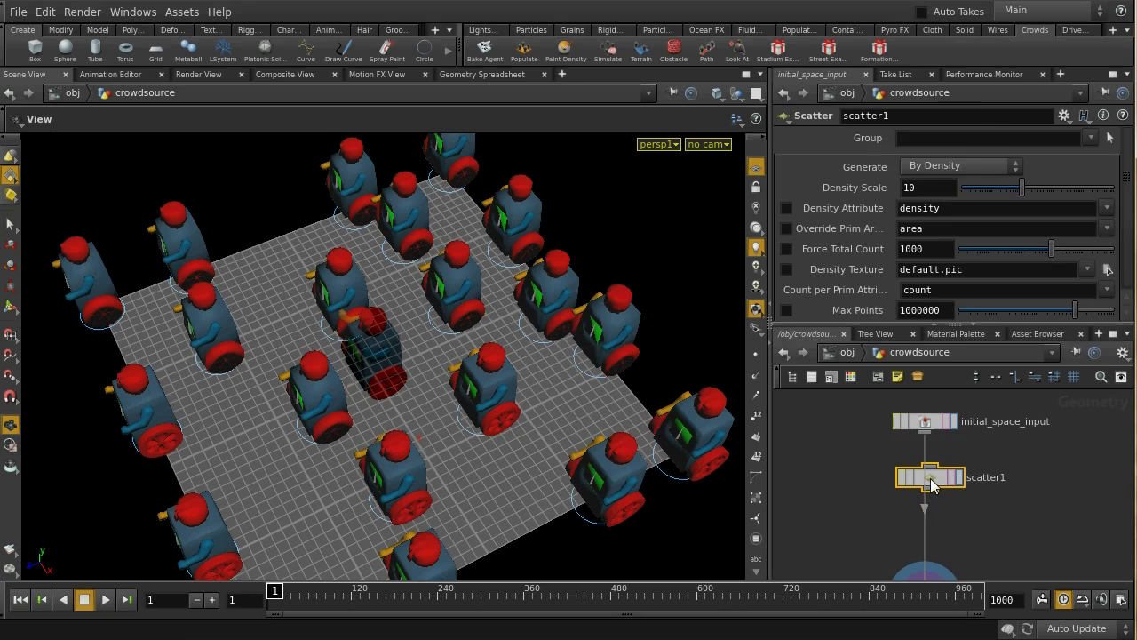
# Step: Force the Scatter node's total count to 10 and align the node under initial_space_input
pyautogui.click(933, 263)
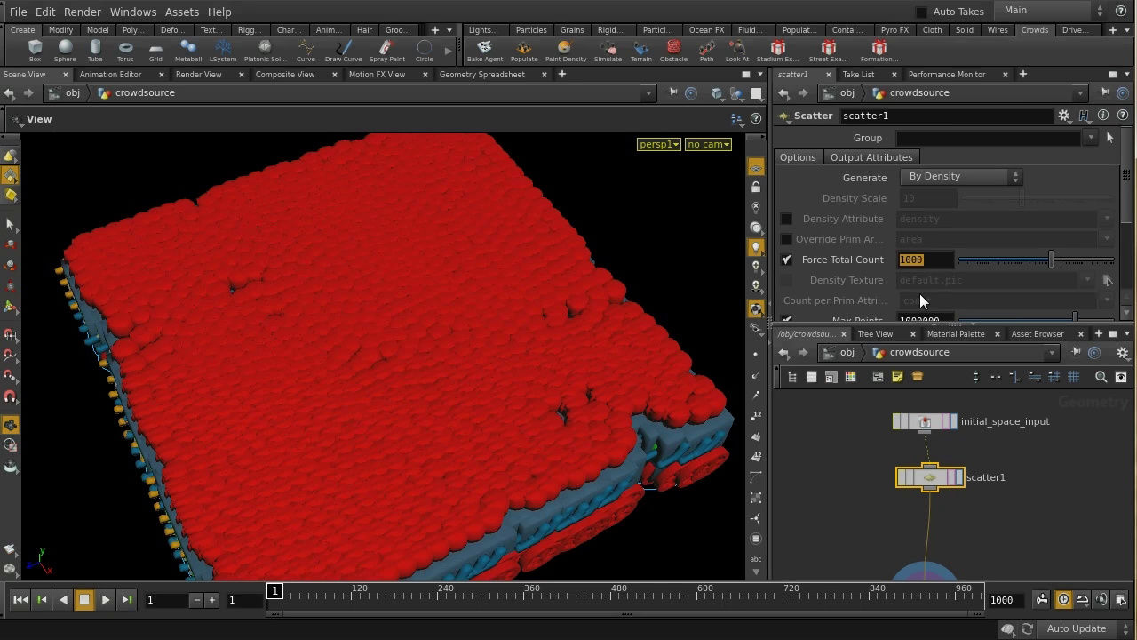
pyautogui.write('5')
pyautogui.press('BackSpace')
pyautogui.write('10')
pyautogui.press('Return')
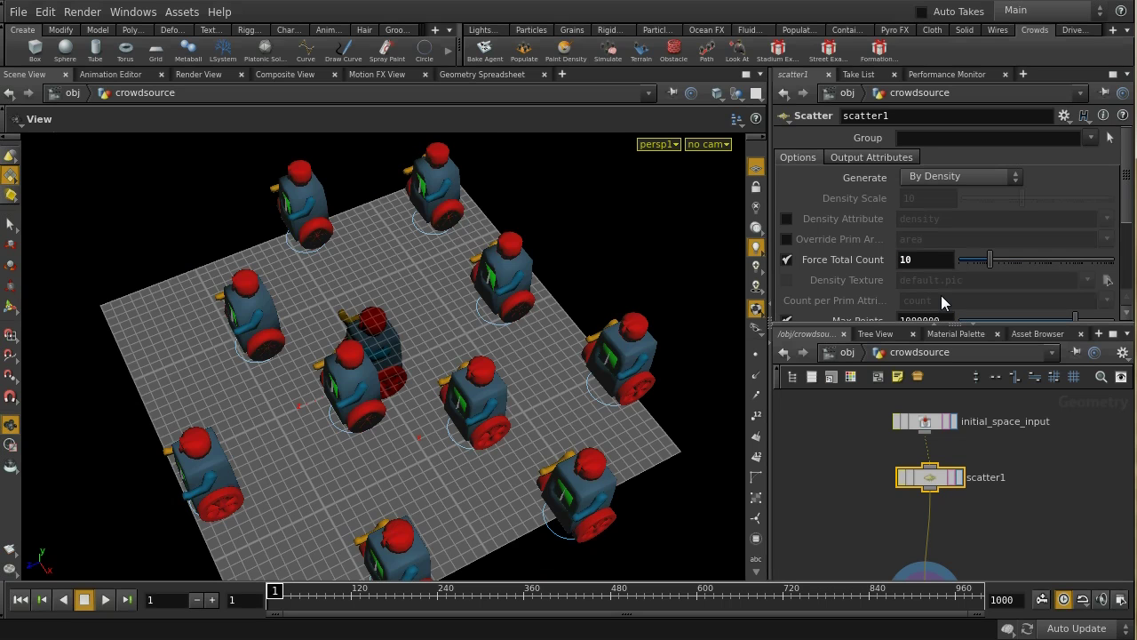
pyautogui.moveTo(936, 483); pyautogui.dragTo(925, 495)
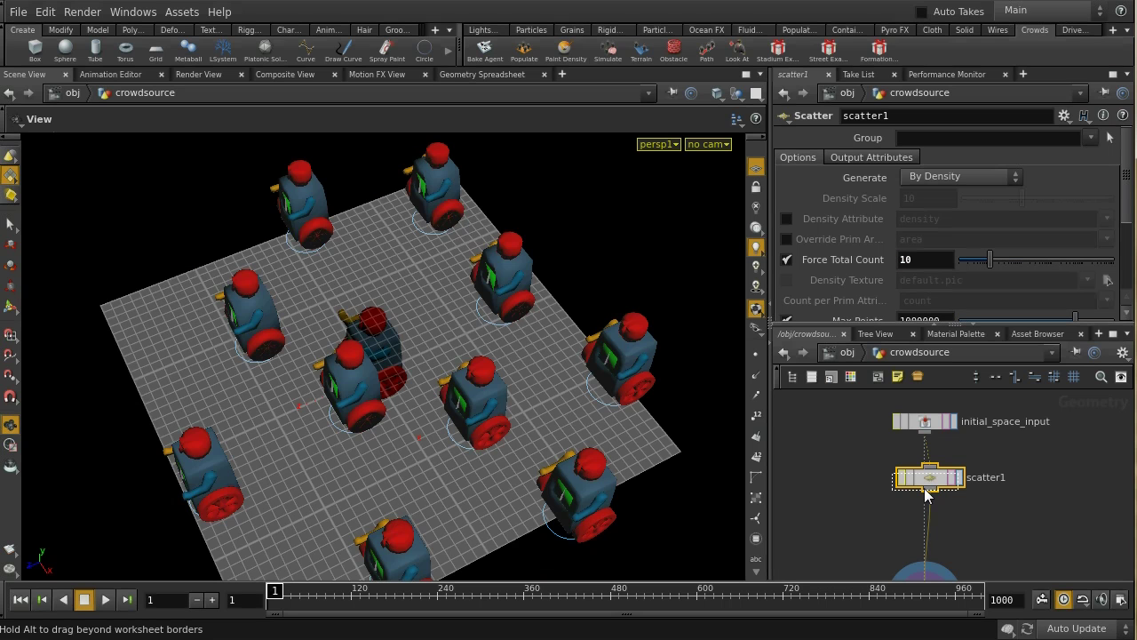
# Step: Insert a Split node between scatter1 and crowdsource and set its group to 0-4
pyautogui.moveTo(986, 520); pyautogui.dragTo(995, 423, button='middle')
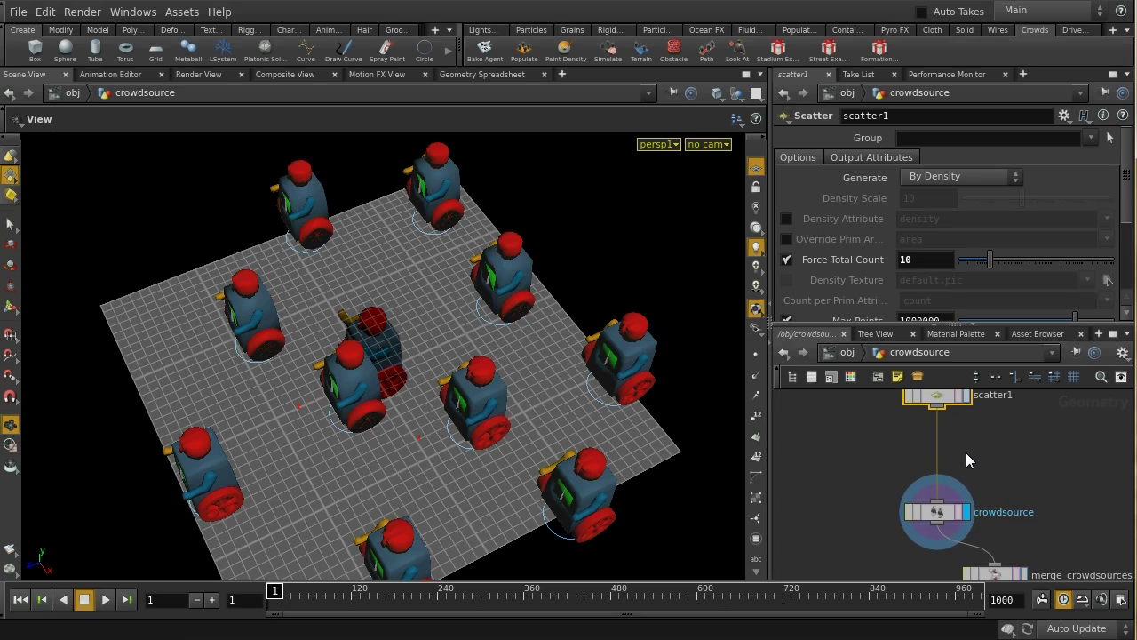
pyautogui.press('Tab')
pyautogui.write('s')
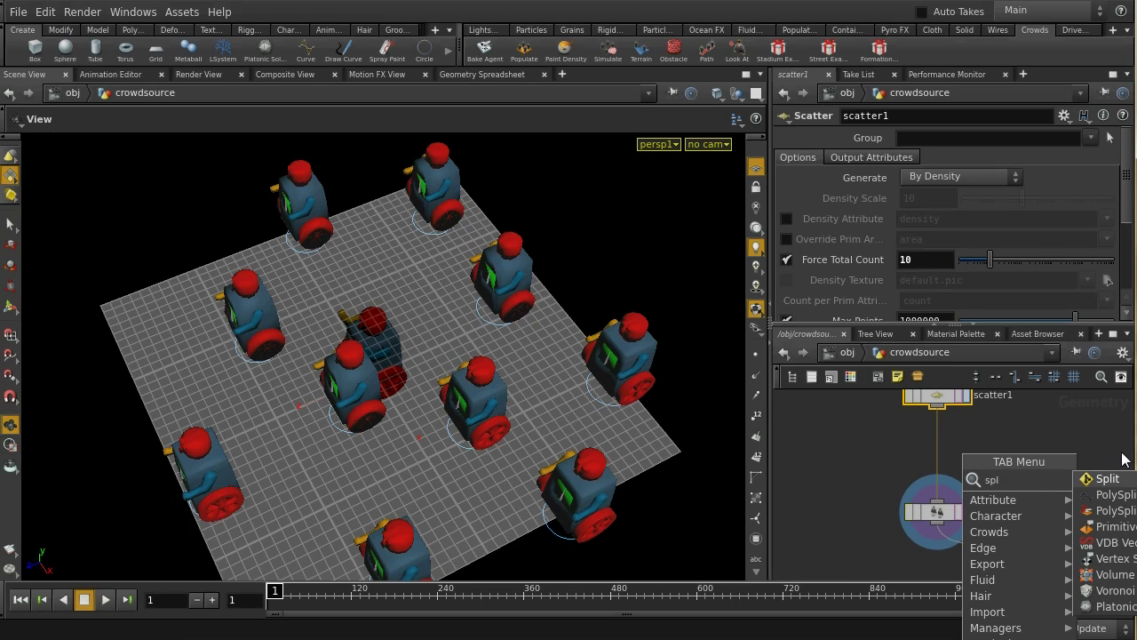
pyautogui.click(1116, 480)
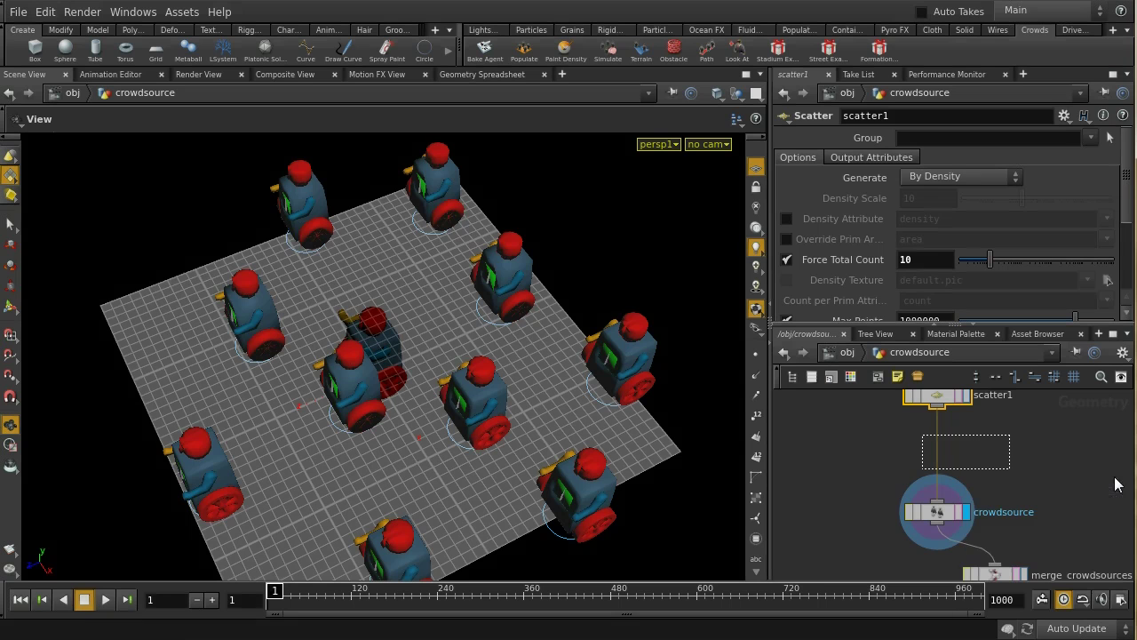
pyautogui.click(942, 455)
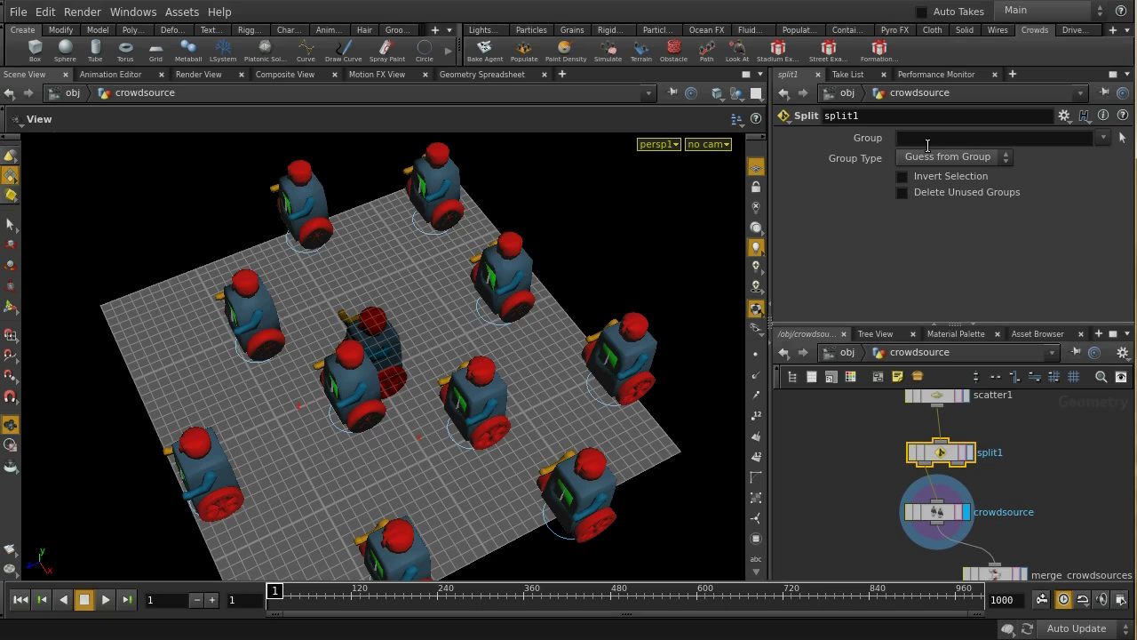
pyautogui.click(903, 137)
pyautogui.write('0-4')
pyautogui.press('Return')
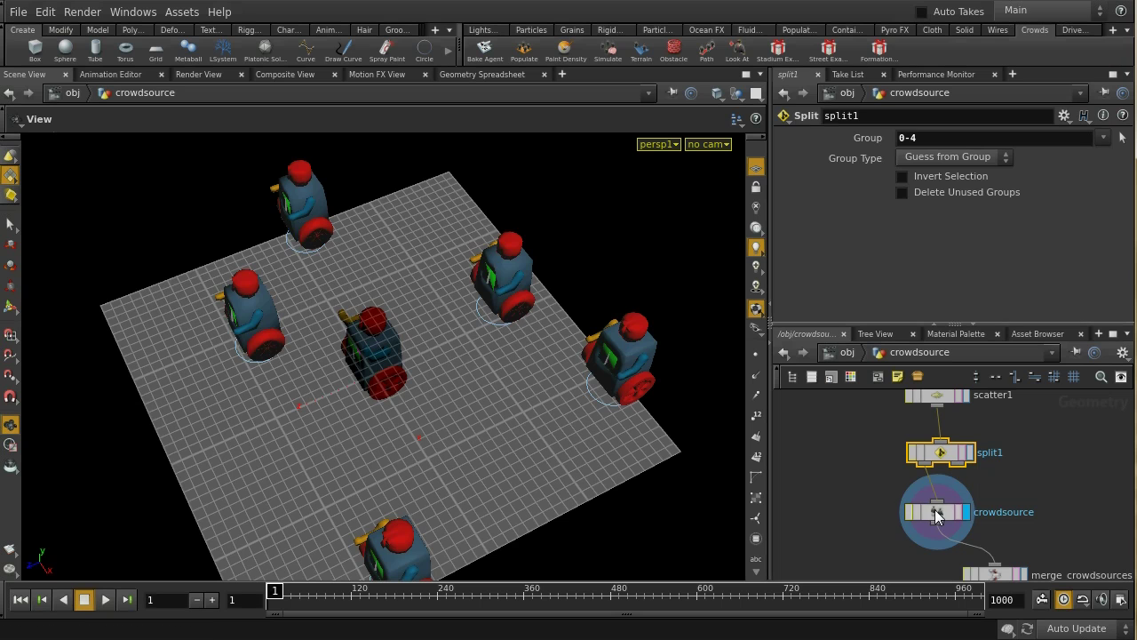
# Step: Duplicate the crowdsource node, feed it from the Split node's second output, and connect it to merge_crowdsources, centred below both sources
pyautogui.moveTo(938, 515); pyautogui.dragTo(1018, 523)
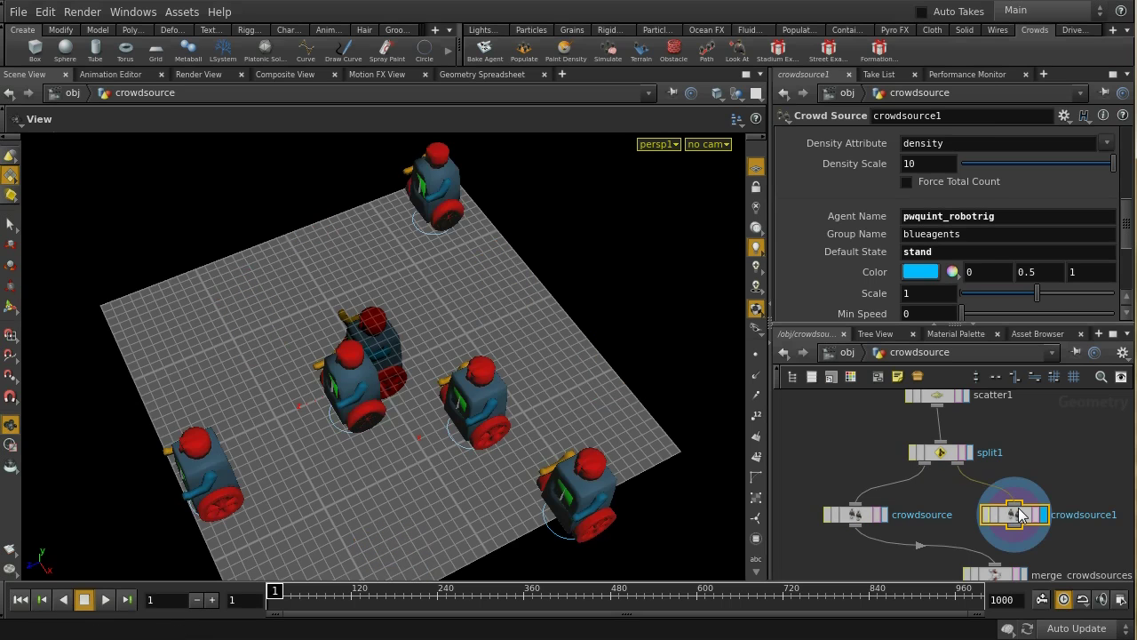
pyautogui.moveTo(1078, 467); pyautogui.dragTo(1048, 410, button='middle')
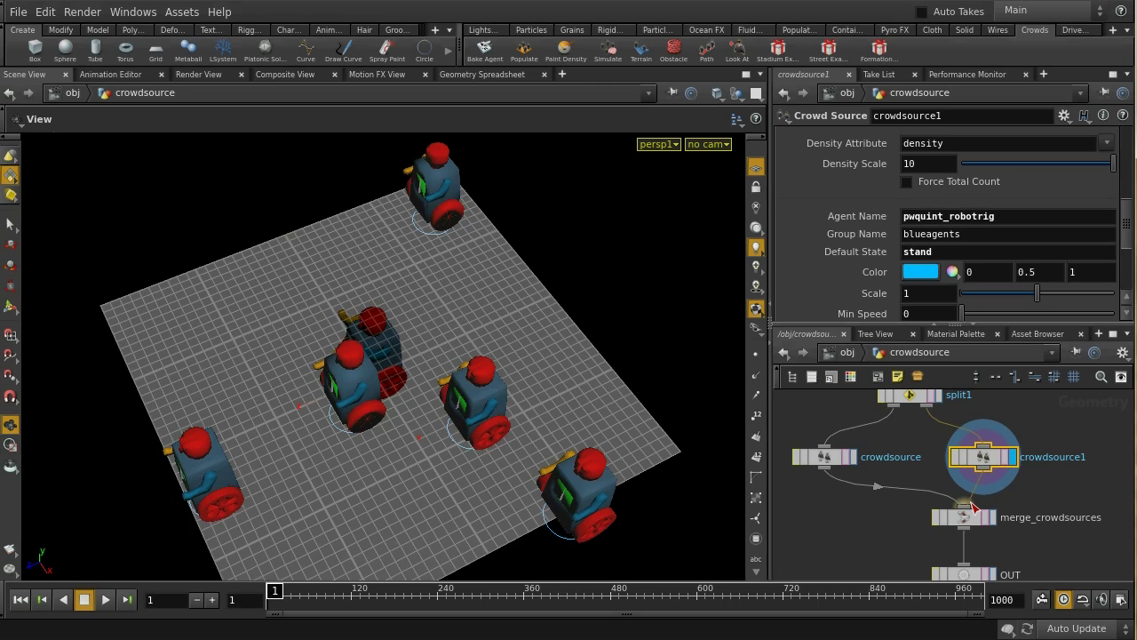
pyautogui.moveTo(968, 523); pyautogui.dragTo(902, 538)
pyautogui.moveTo(910, 435); pyautogui.dragTo(914, 507, button='middle')
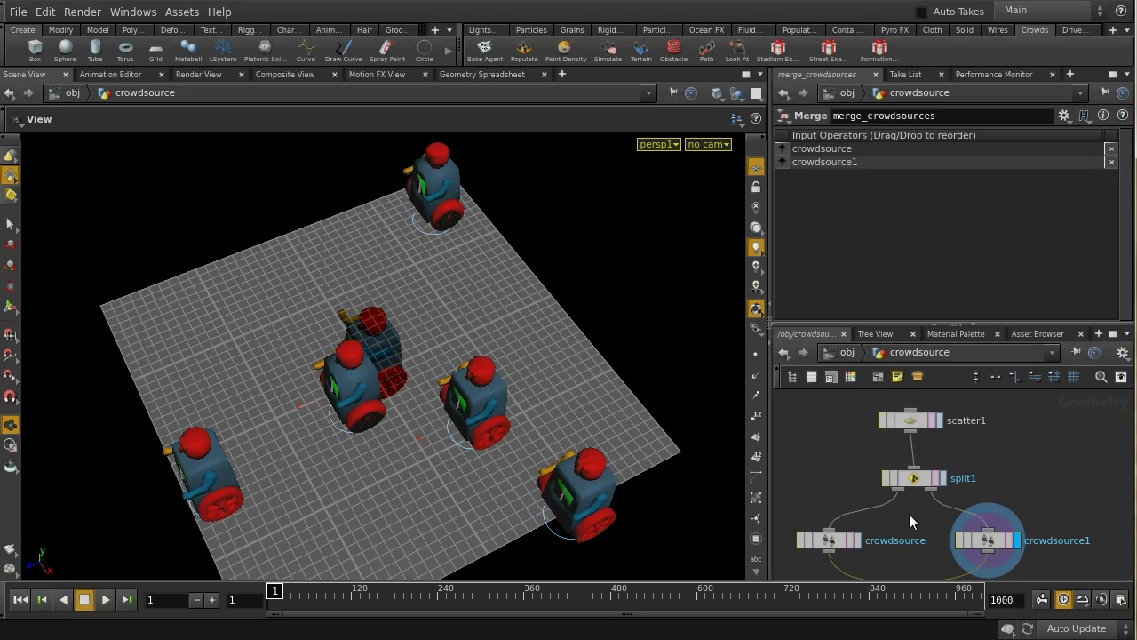
# Step: Check the Split node's group setting and display the merge_crowdsources node to view both agent groups together
pyautogui.moveTo(908, 513); pyautogui.dragTo(915, 480, button='middle')
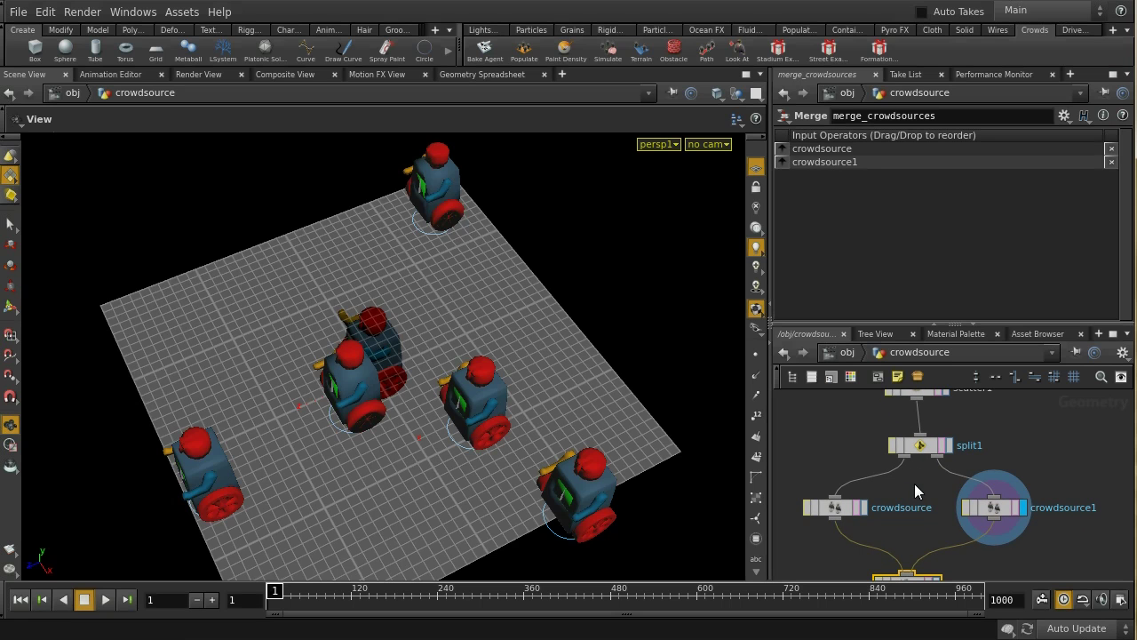
pyautogui.click(922, 449)
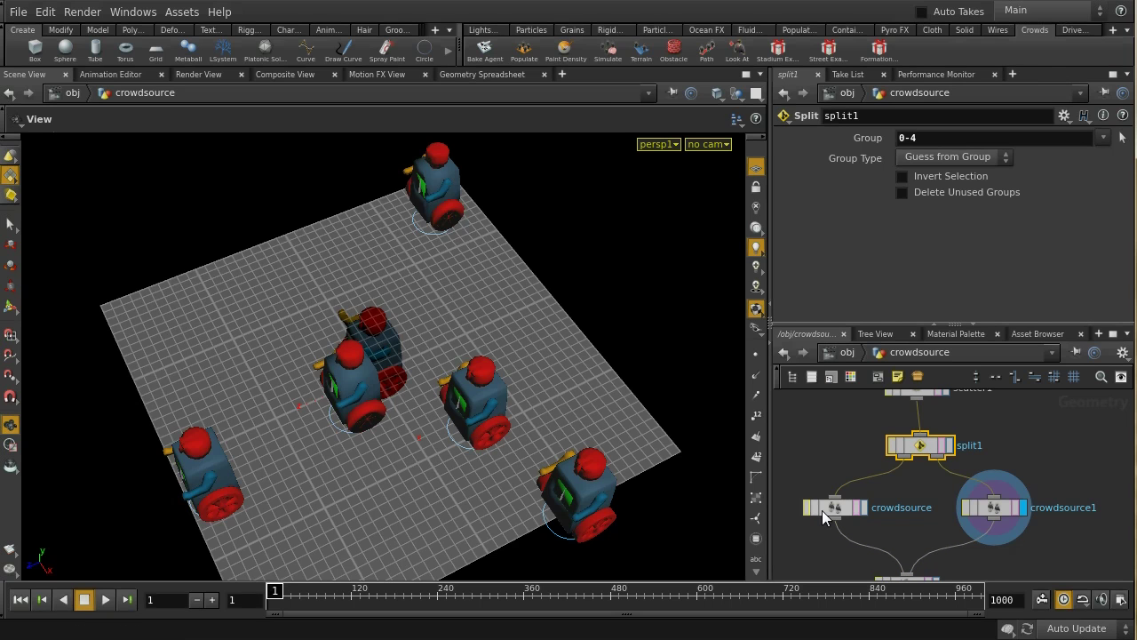
pyautogui.moveTo(994, 537); pyautogui.dragTo(993, 493, button='middle')
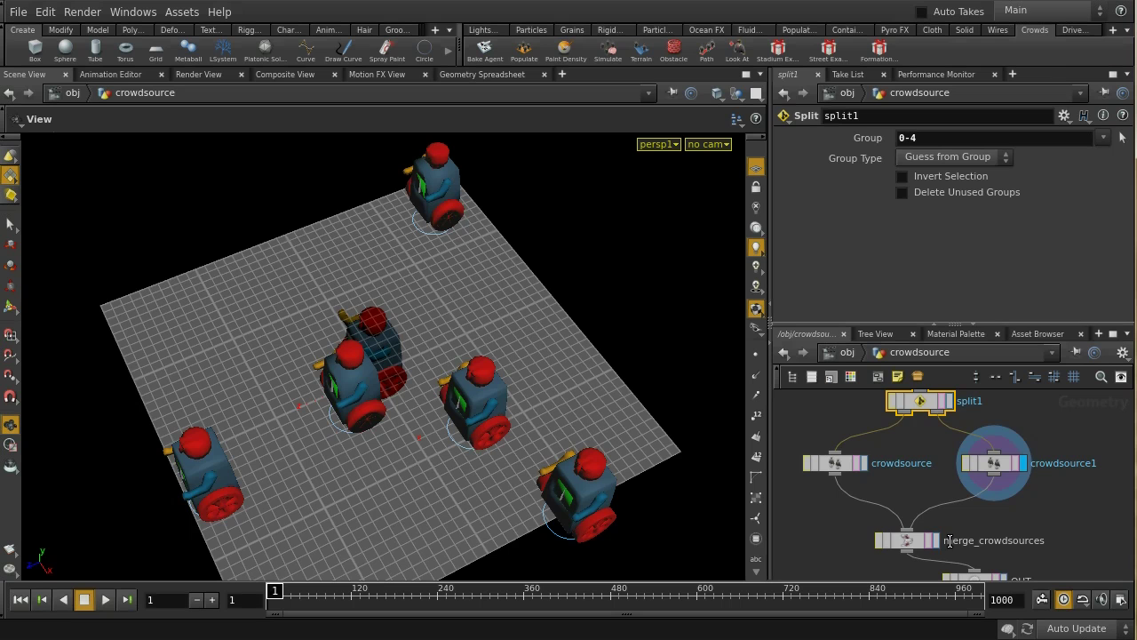
pyautogui.click(936, 542)
pyautogui.click(919, 549)
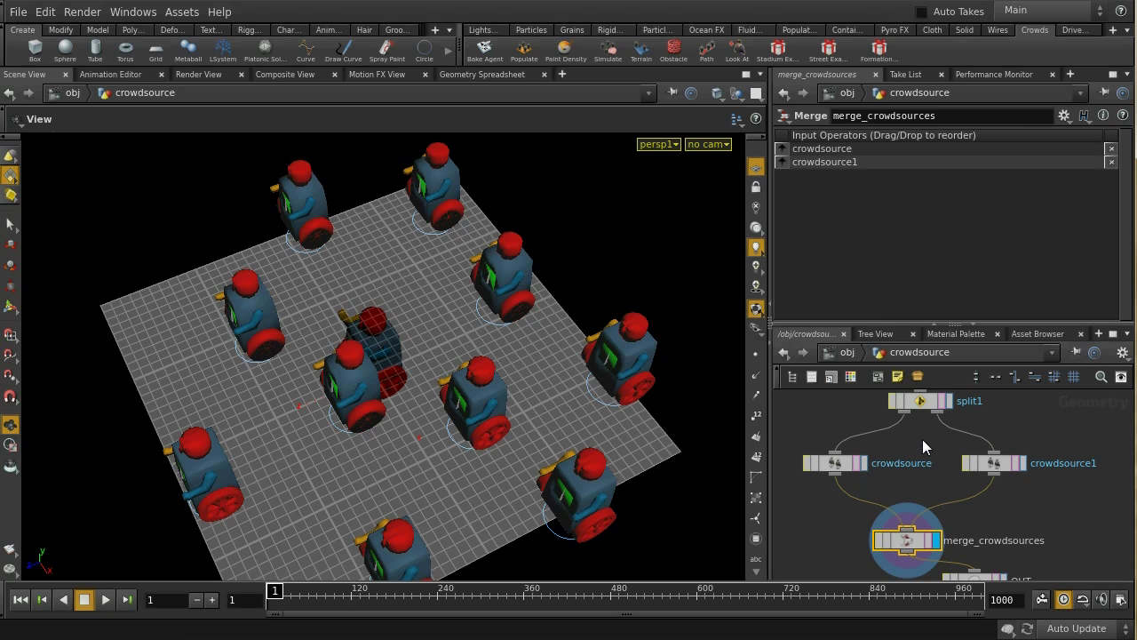
# Step: Display the crowdsource_stand node and show its source and setup parameters
pyautogui.moveTo(927, 440); pyautogui.dragTo(934, 481, button='middle')
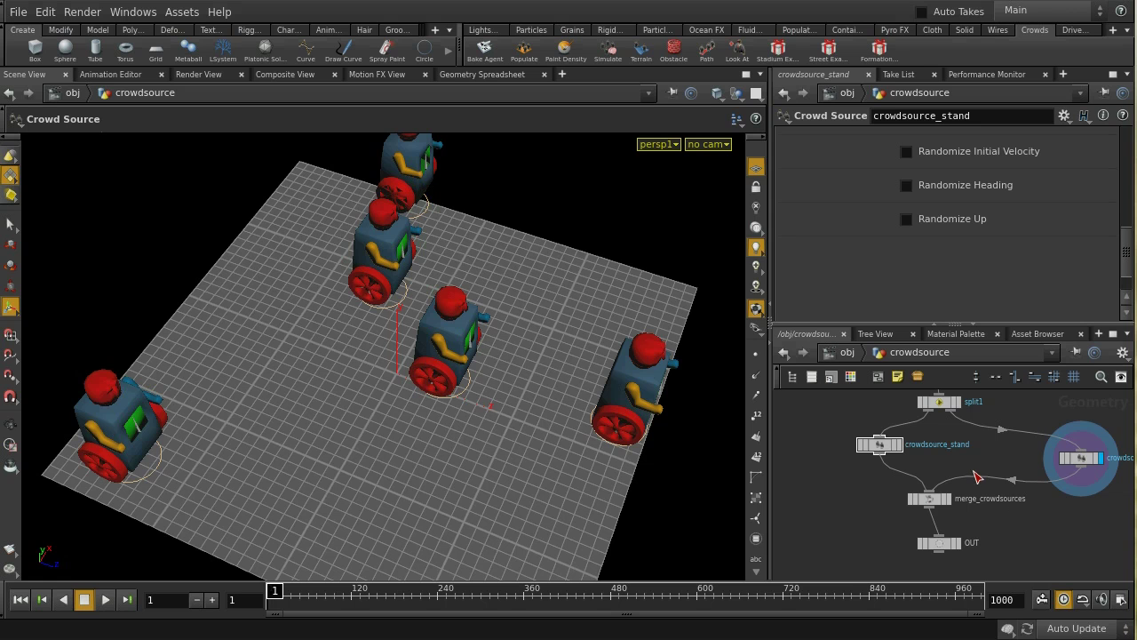
pyautogui.click(884, 447)
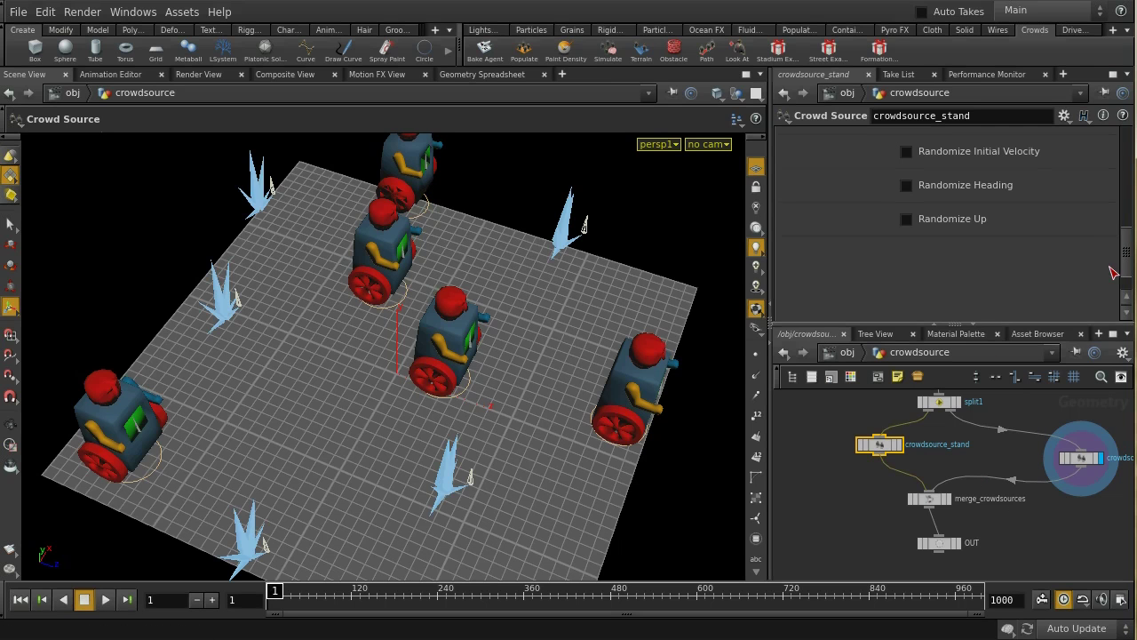
pyautogui.moveTo(1127, 262); pyautogui.dragTo(1126, 147)
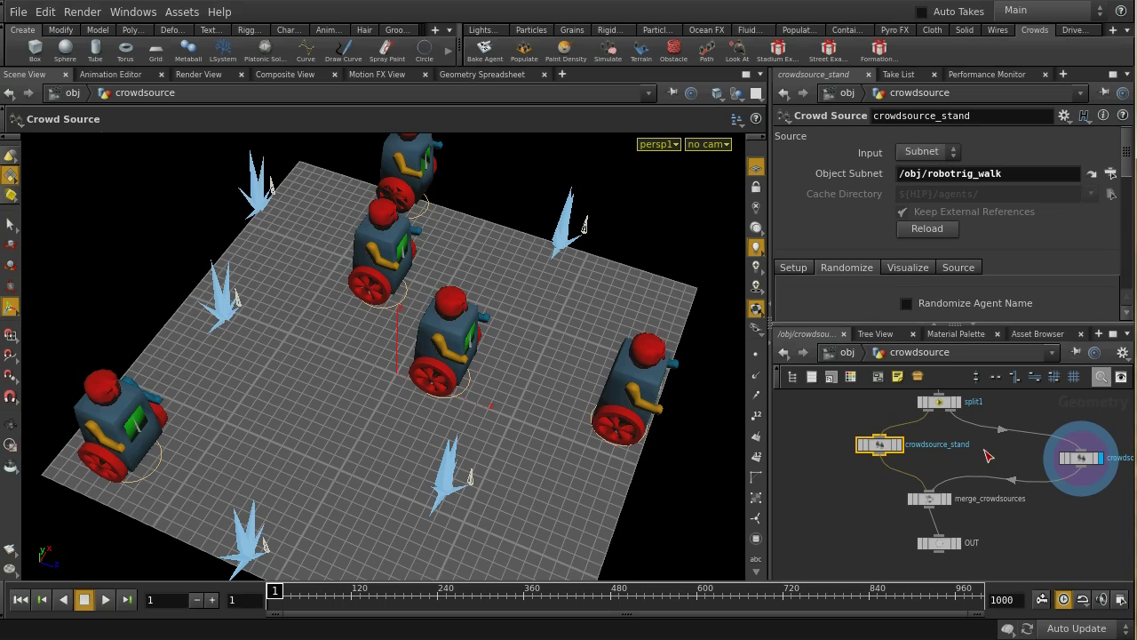
pyautogui.click(899, 446)
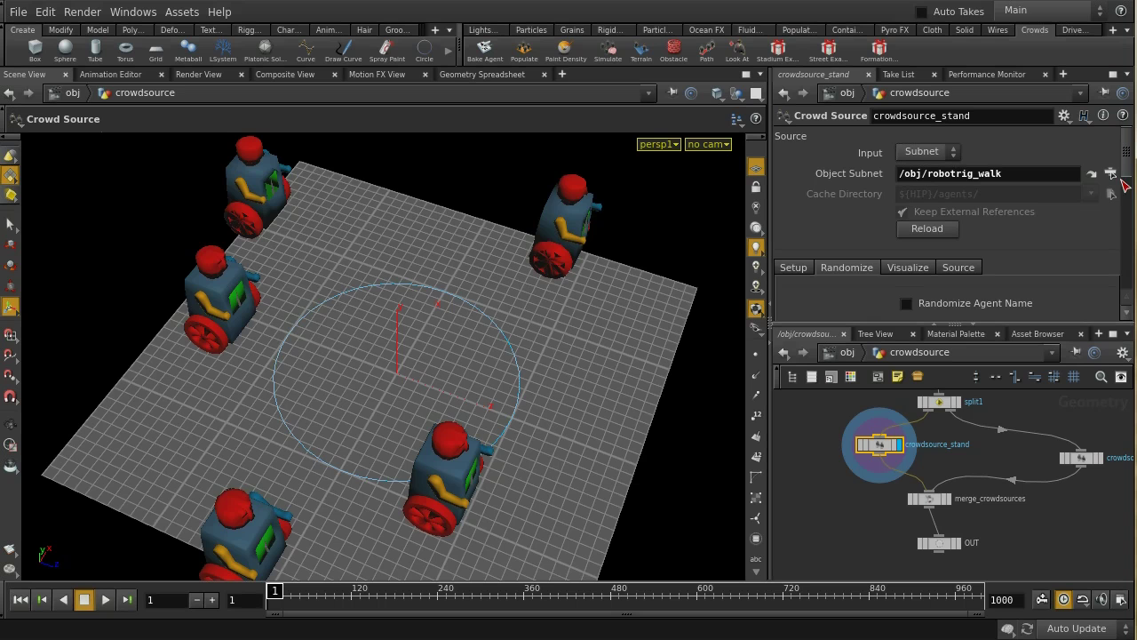
pyautogui.click(795, 268)
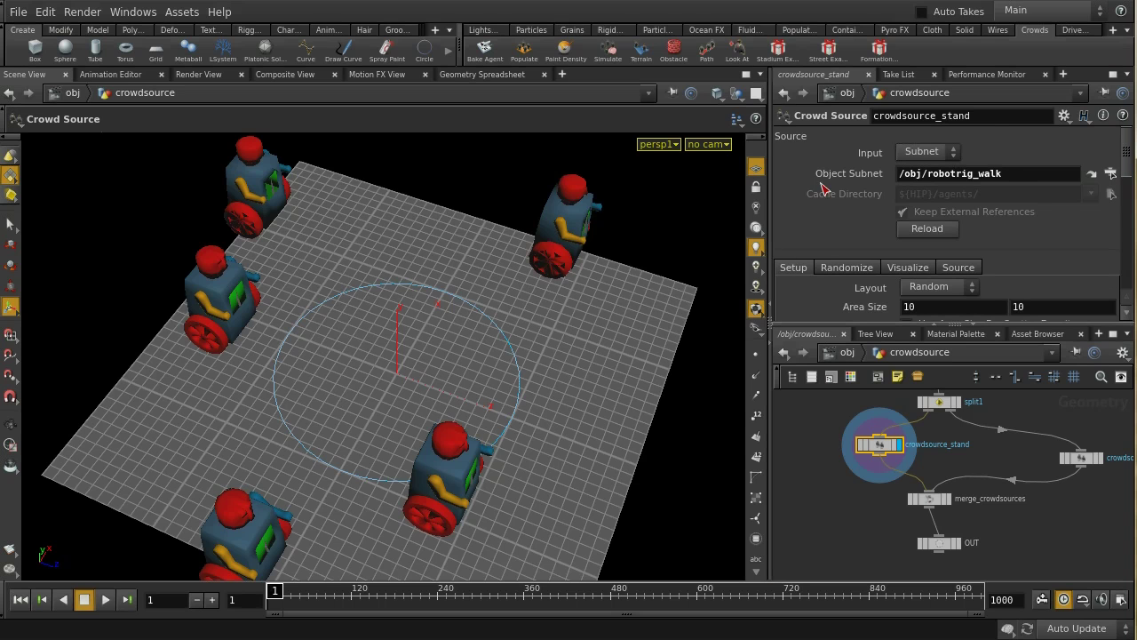
# Step: Enlarge the crowdsource_stand parameters and examine its Setup settings, from layout and default state to speed limits, initial velocity, heading and up
pyautogui.click(1113, 74)
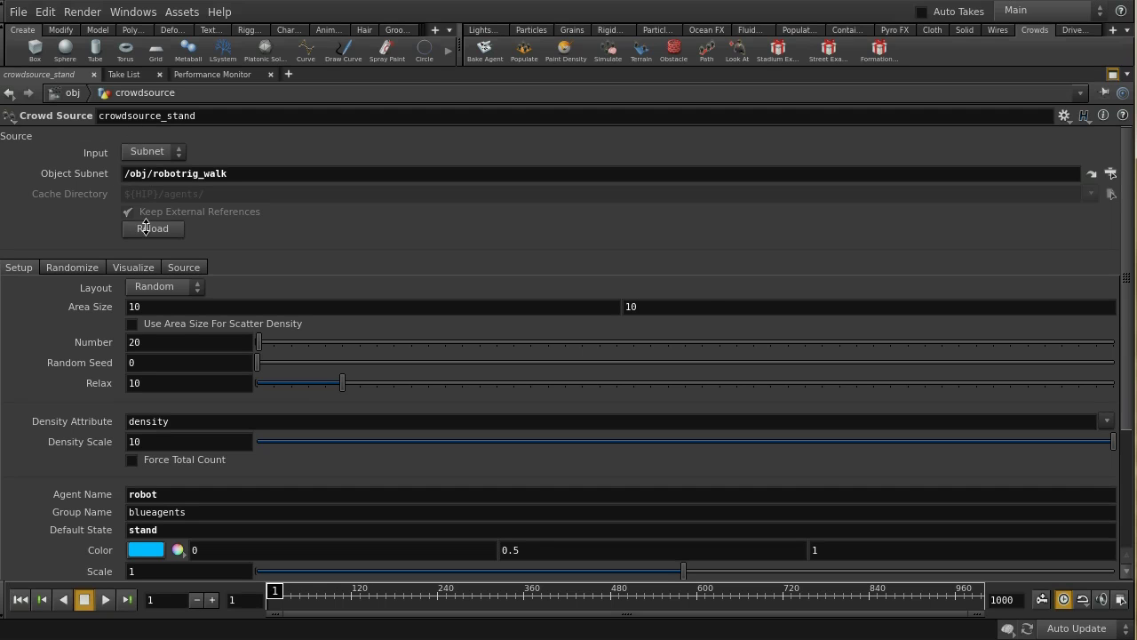
pyautogui.moveTo(236, 206)
pyautogui.scroll(-1, 1127, 397)
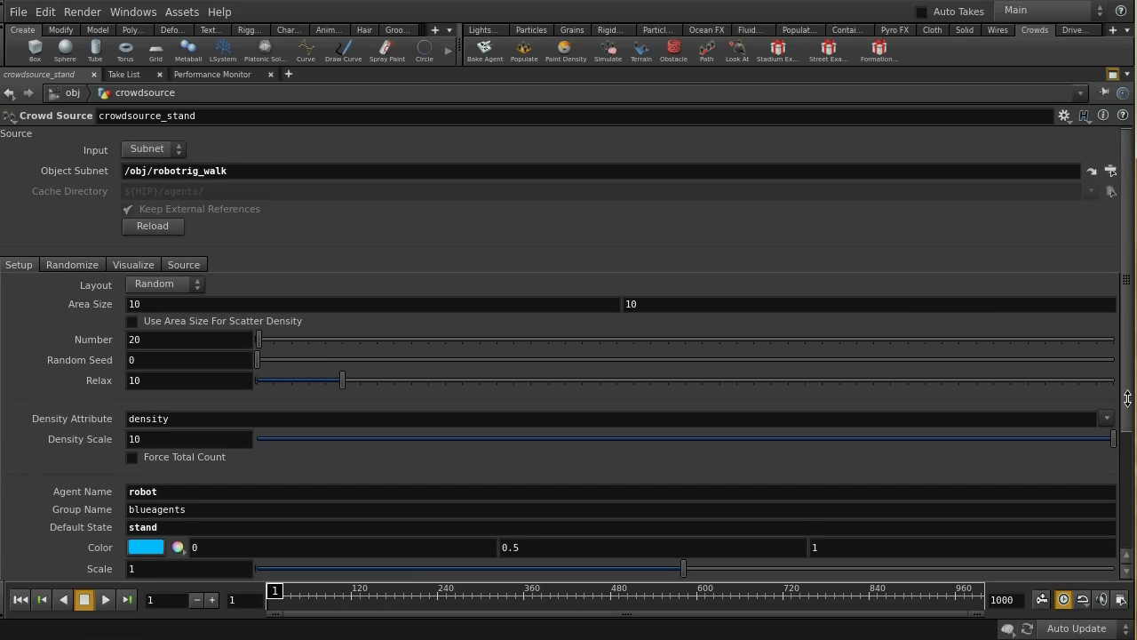
pyautogui.moveTo(1127, 397); pyautogui.dragTo(1120, 456)
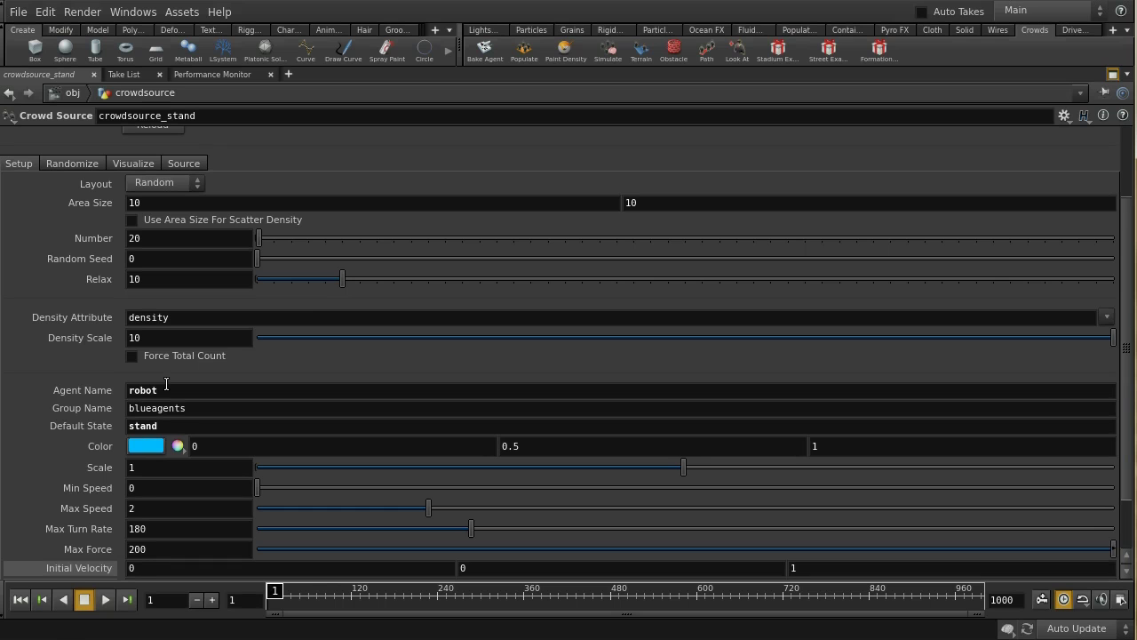
pyautogui.scroll(-3, 1119, 533)
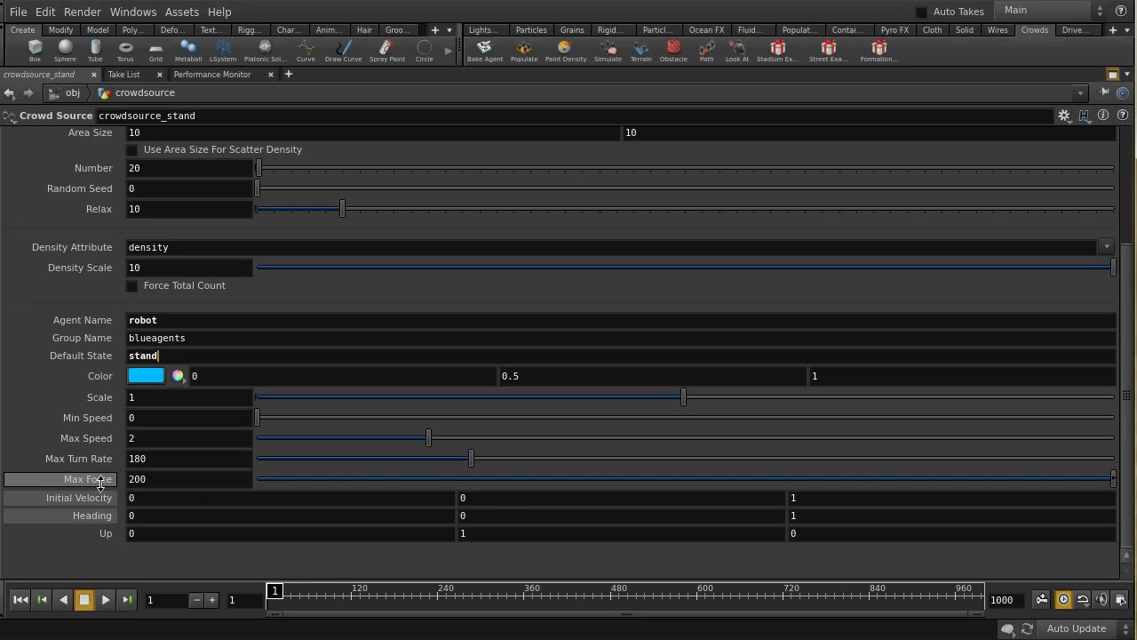
pyautogui.moveTo(97, 497)
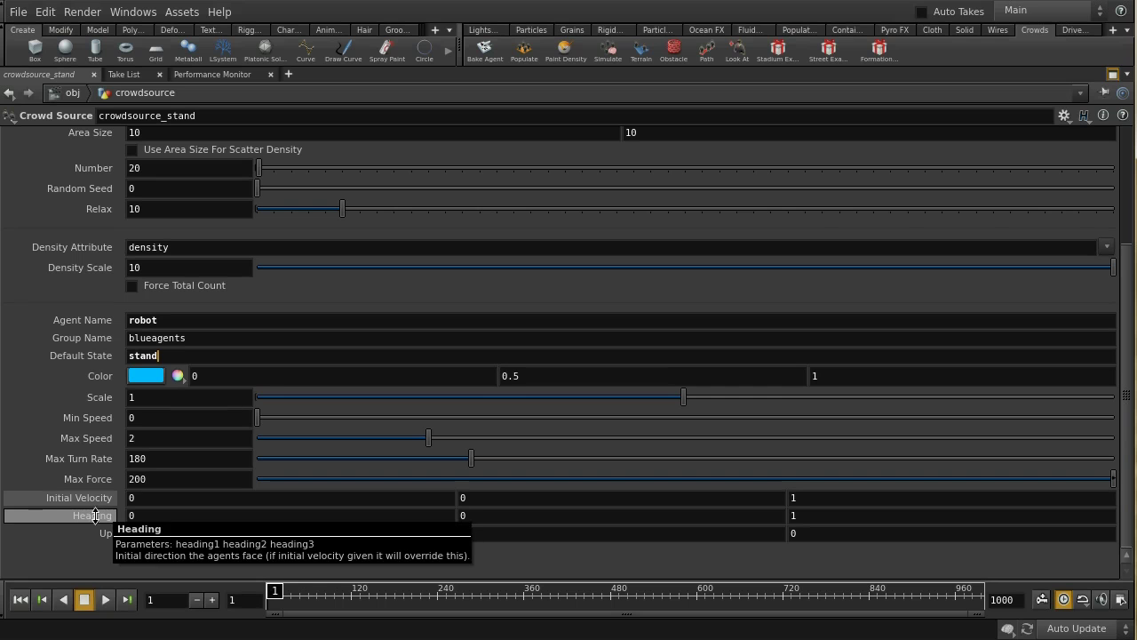
pyautogui.moveTo(102, 533)
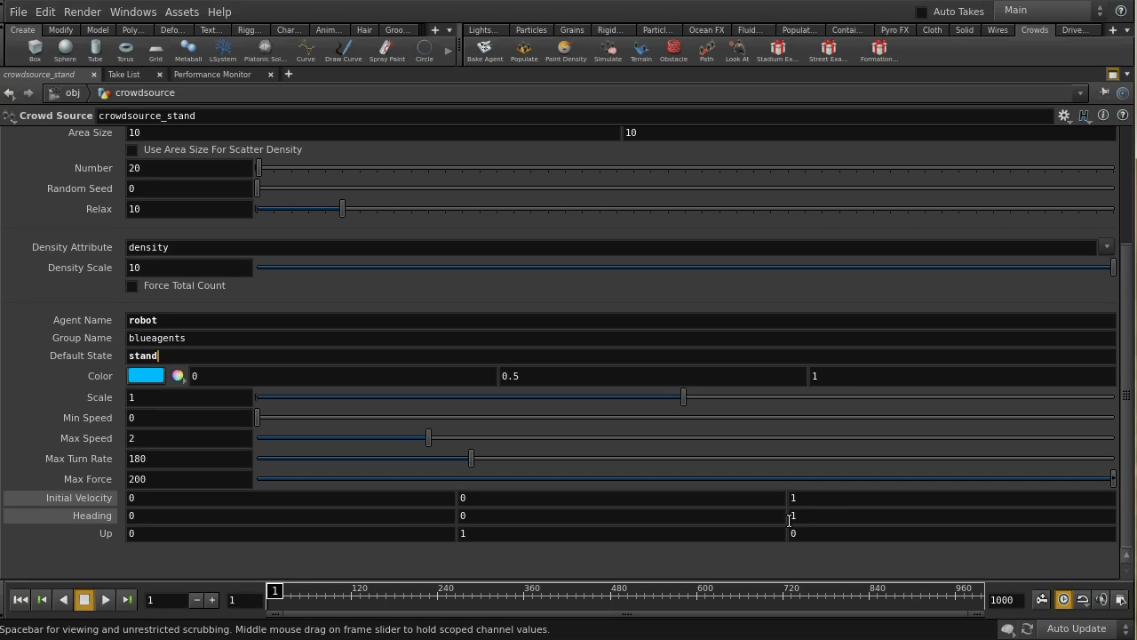
pyautogui.scroll(5, 1126, 435)
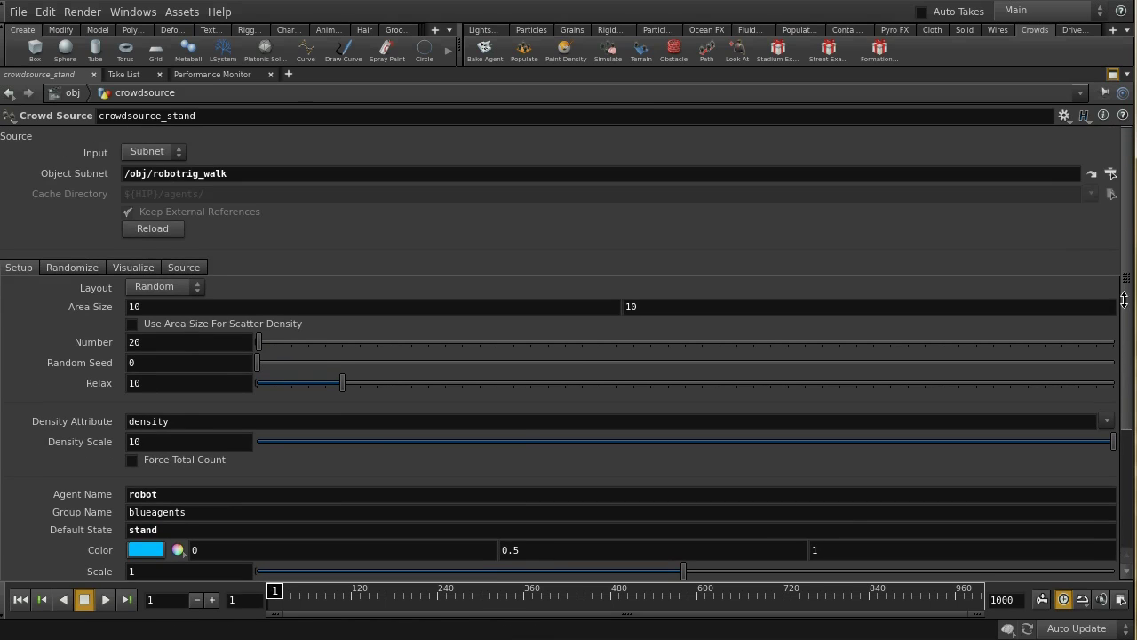
# Step: Review the Randomize options of crowdsource_stand and restore the normal pane layout
pyautogui.click(71, 268)
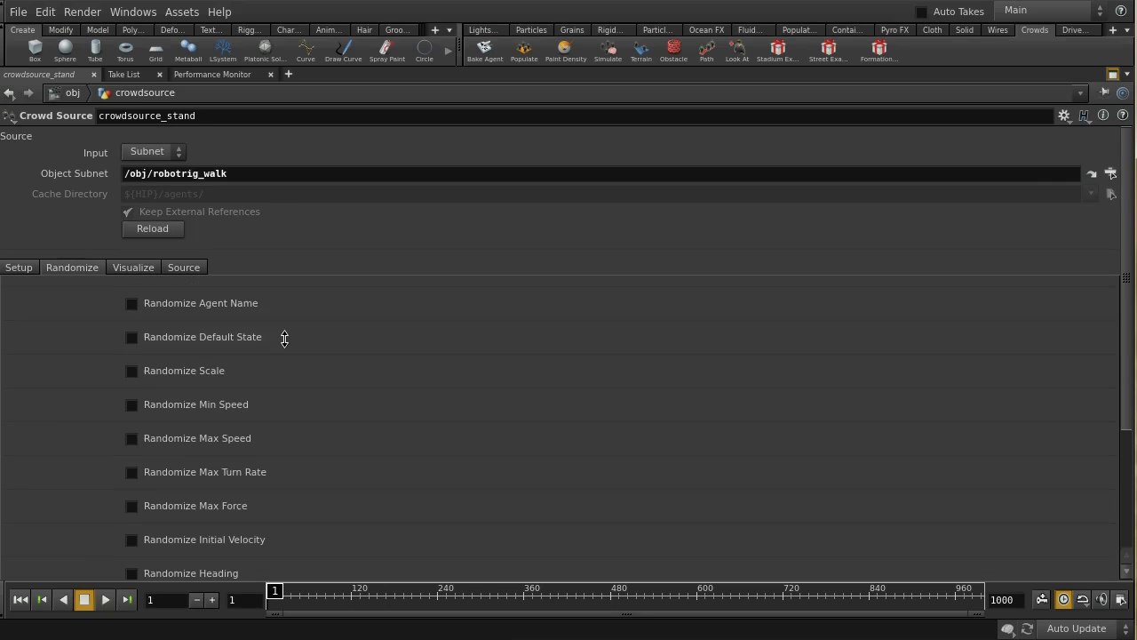
pyautogui.scroll(-3, 290, 341)
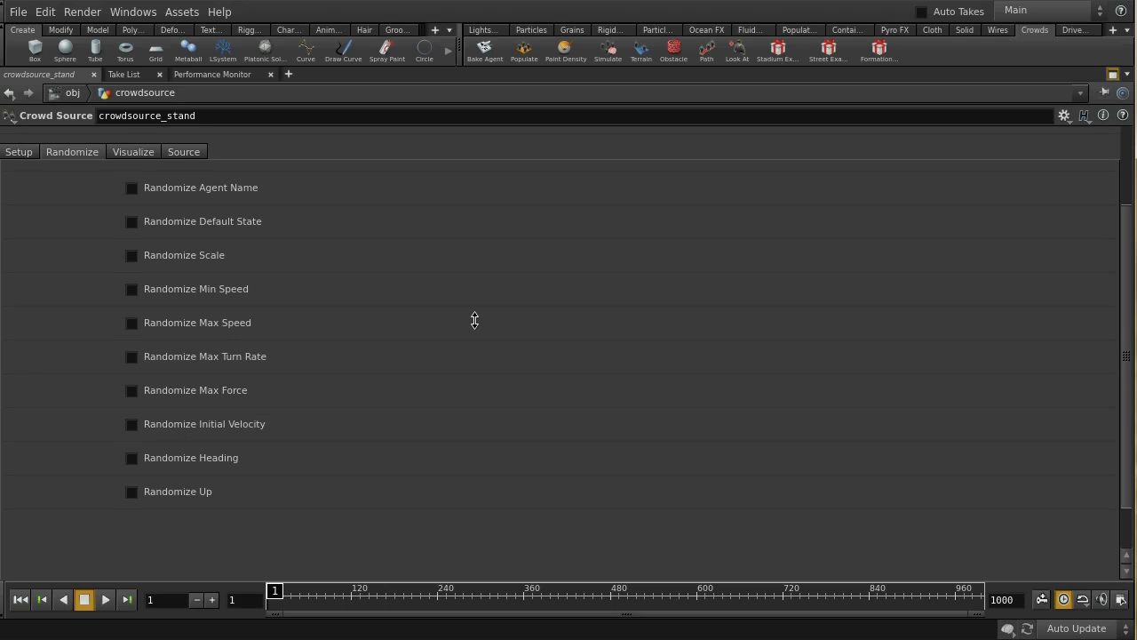
pyautogui.scroll(3, 474, 319)
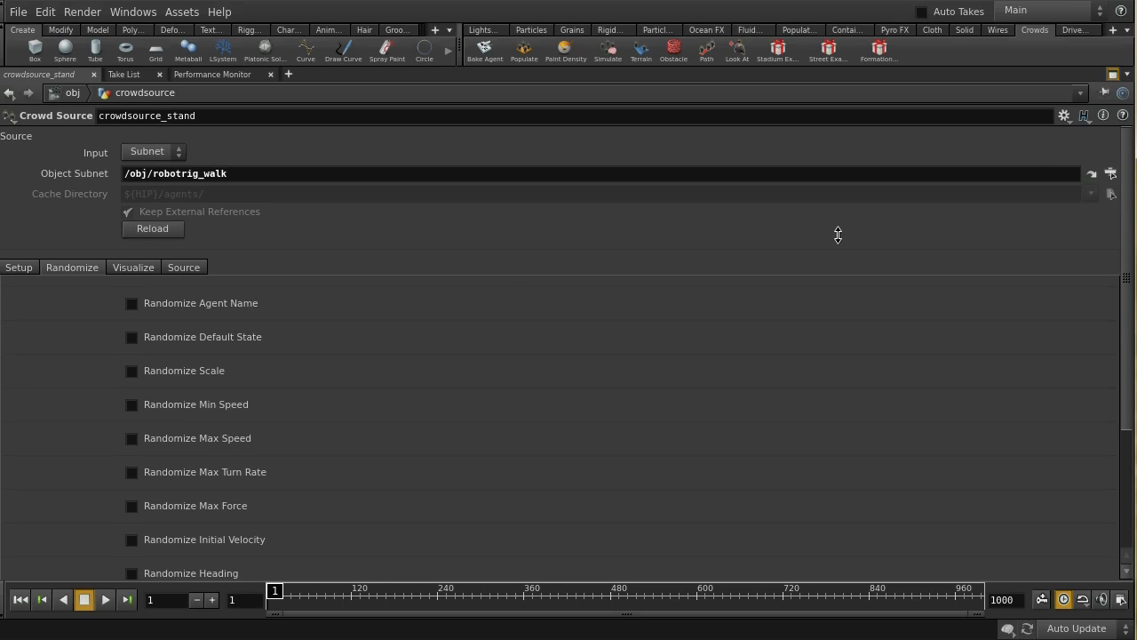
pyautogui.click(1115, 72)
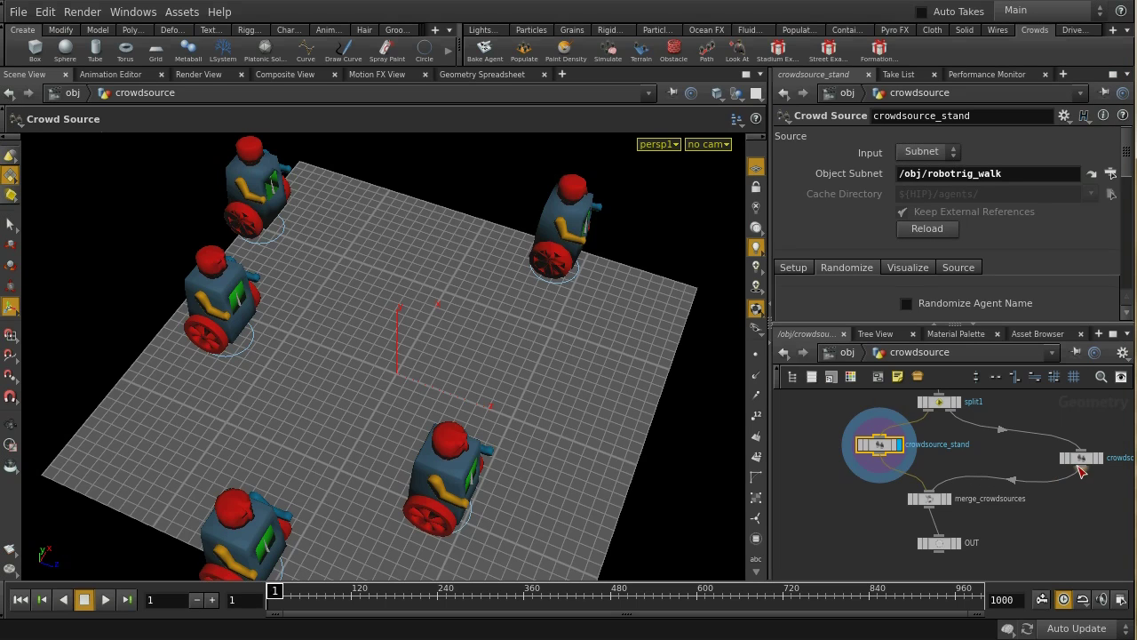
# Step: Display the crowdsource_walk node and check its agent name, group name, default state and colour in the Setup parameters
pyautogui.moveTo(1079, 471); pyautogui.dragTo(1083, 467)
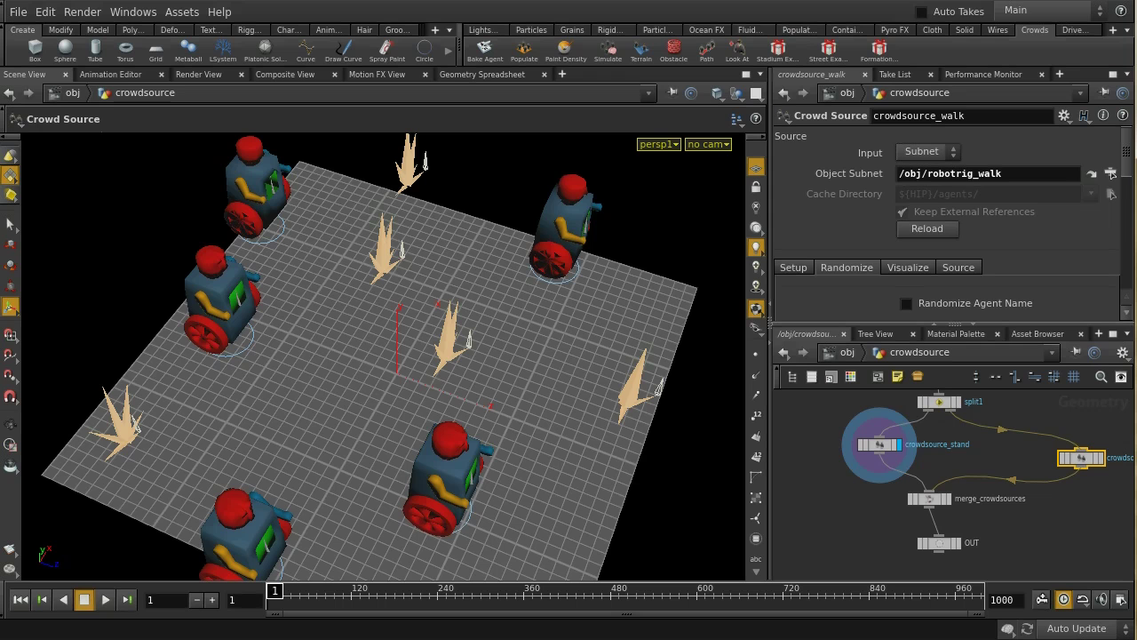
pyautogui.click(1104, 460)
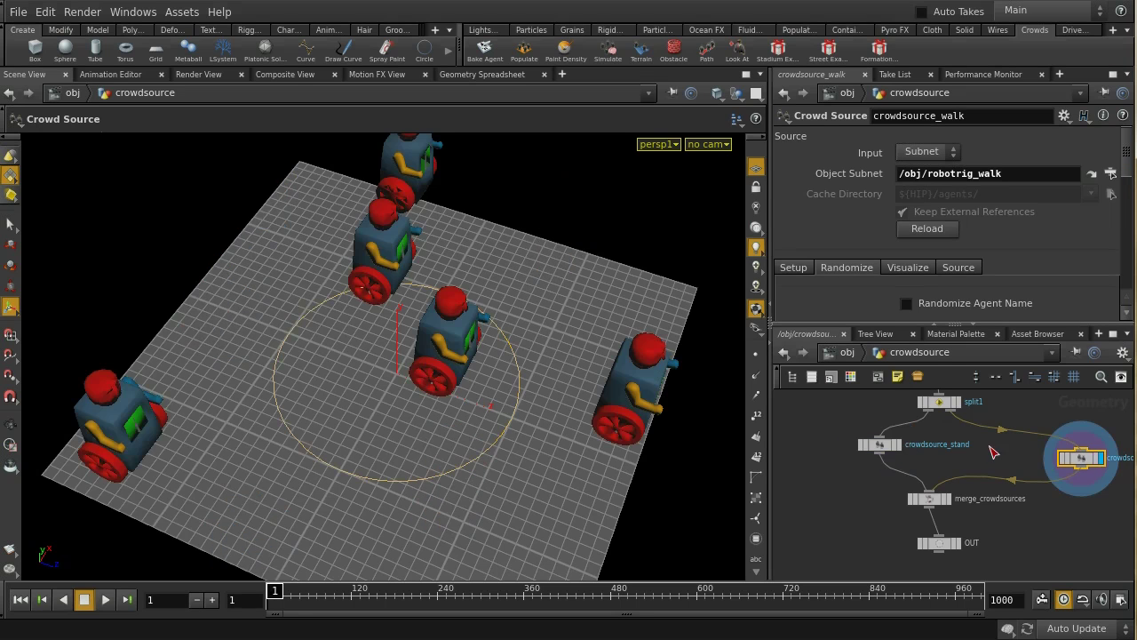
pyautogui.moveTo(1128, 167)
pyautogui.mouseDown()
pyautogui.moveTo(1129, 183)
pyautogui.moveTo(1132, 151)
pyautogui.mouseUp()
pyautogui.click(799, 270)
pyautogui.scroll(-10, 930, 249)
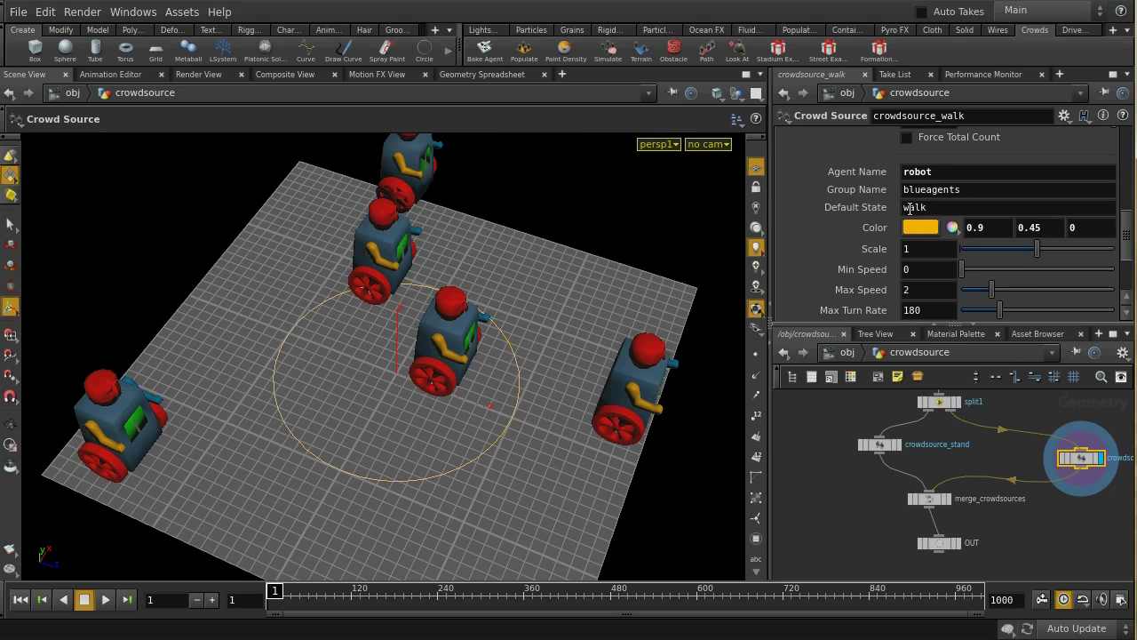
# Step: Display the OUT null to combine both sources and create a crowd simulation from the crowdsource object
pyautogui.click(960, 546)
pyautogui.click(943, 544)
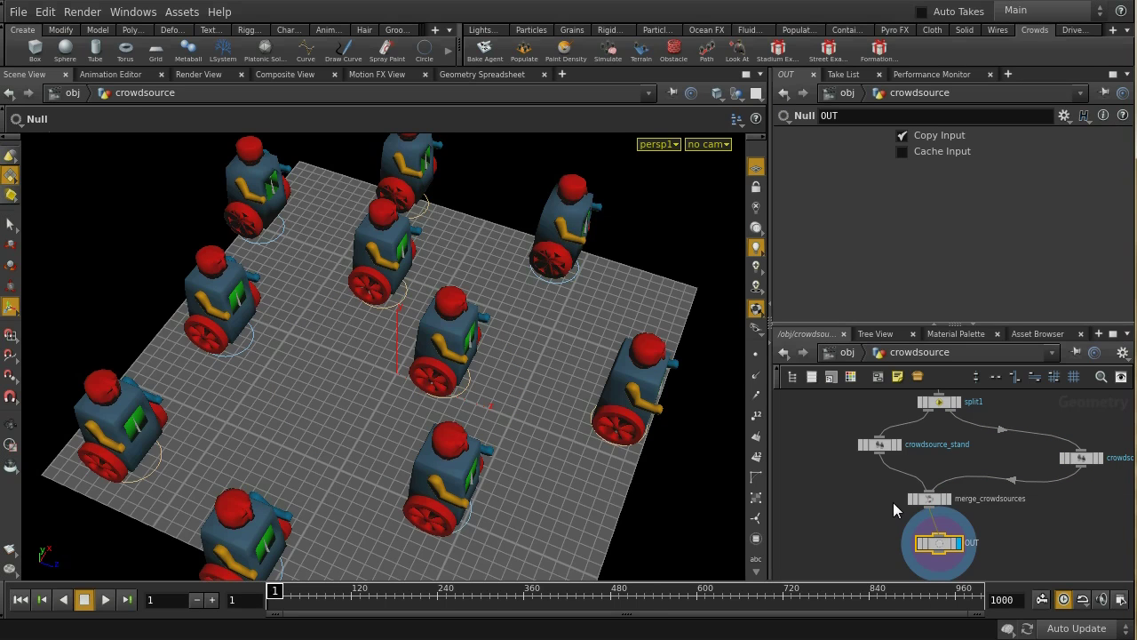
pyautogui.click(844, 354)
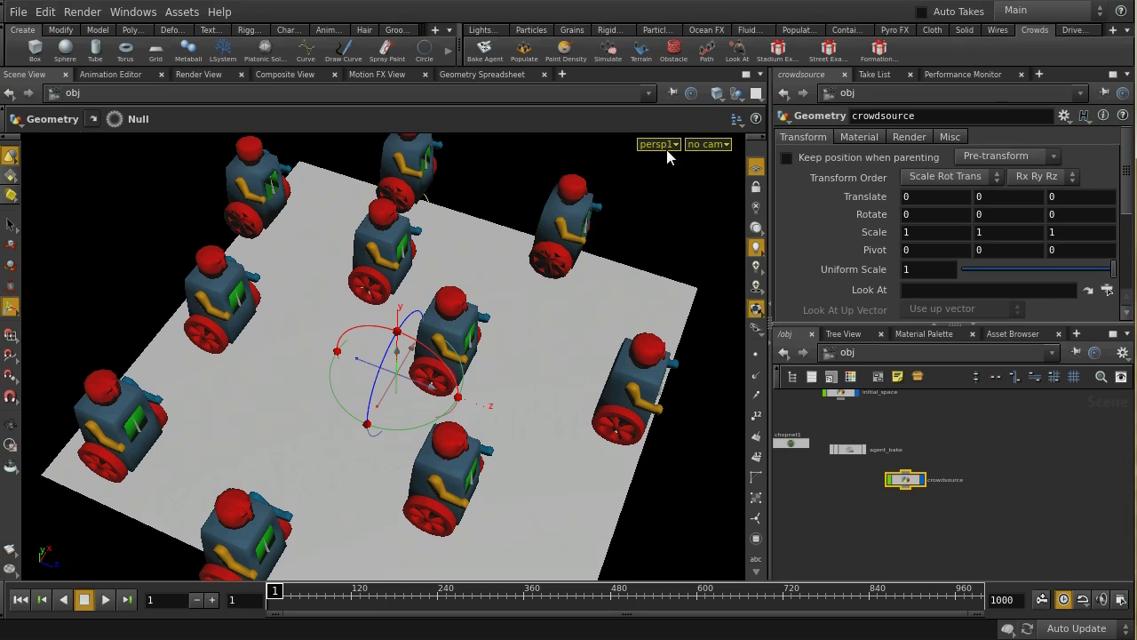
pyautogui.click(610, 51)
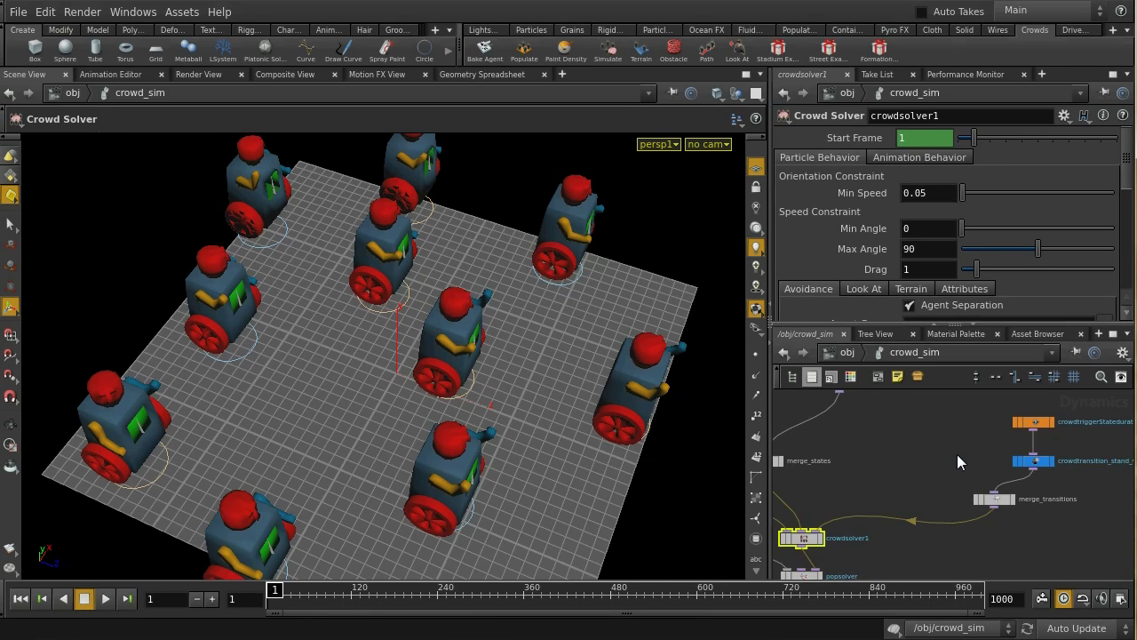
# Step: Locate the crowd_sim object at the scene level and open its network to view all the simulation nodes
pyautogui.scroll(-3, 957, 454)
pyautogui.click(844, 352)
pyautogui.scroll(5, 946, 492)
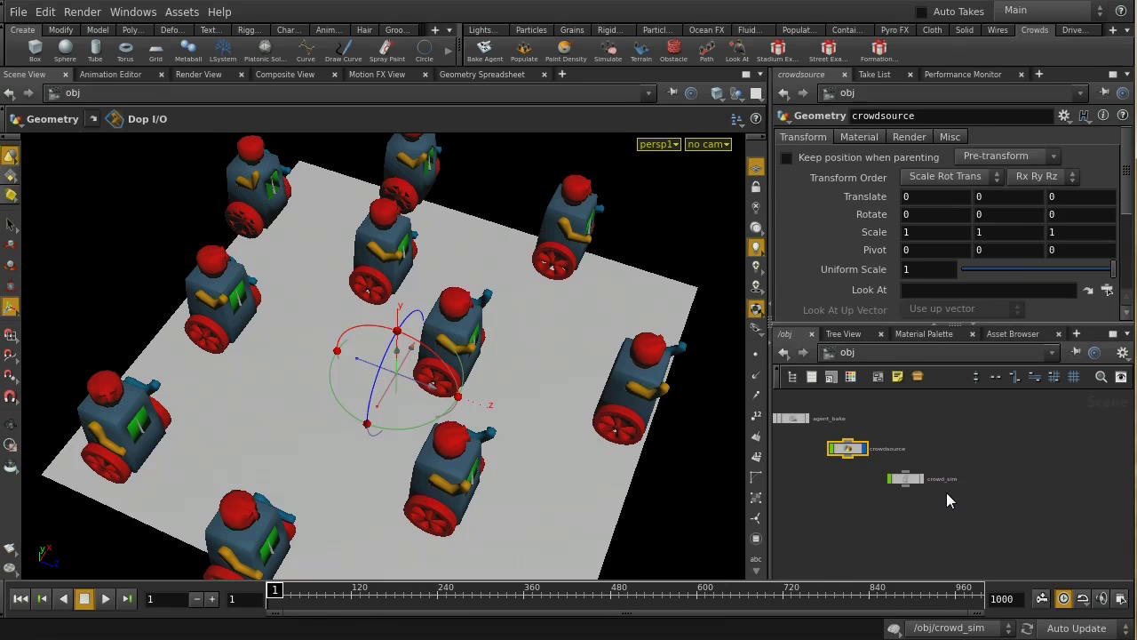
pyautogui.doubleClick(890, 474)
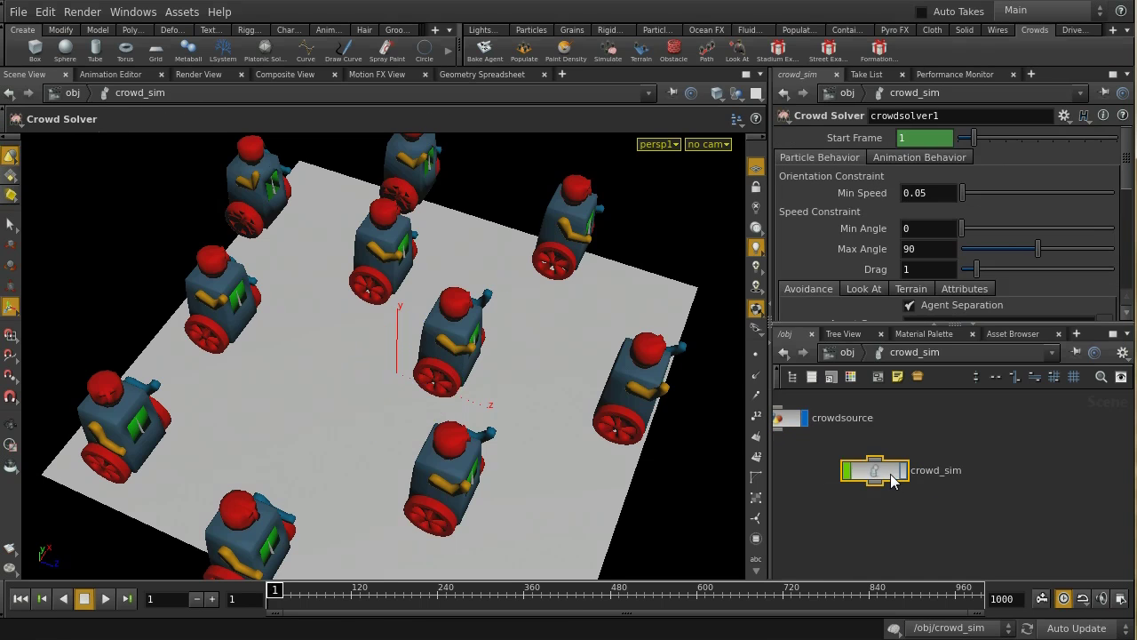
pyautogui.moveTo(990, 507); pyautogui.dragTo(1047, 536, button='middle')
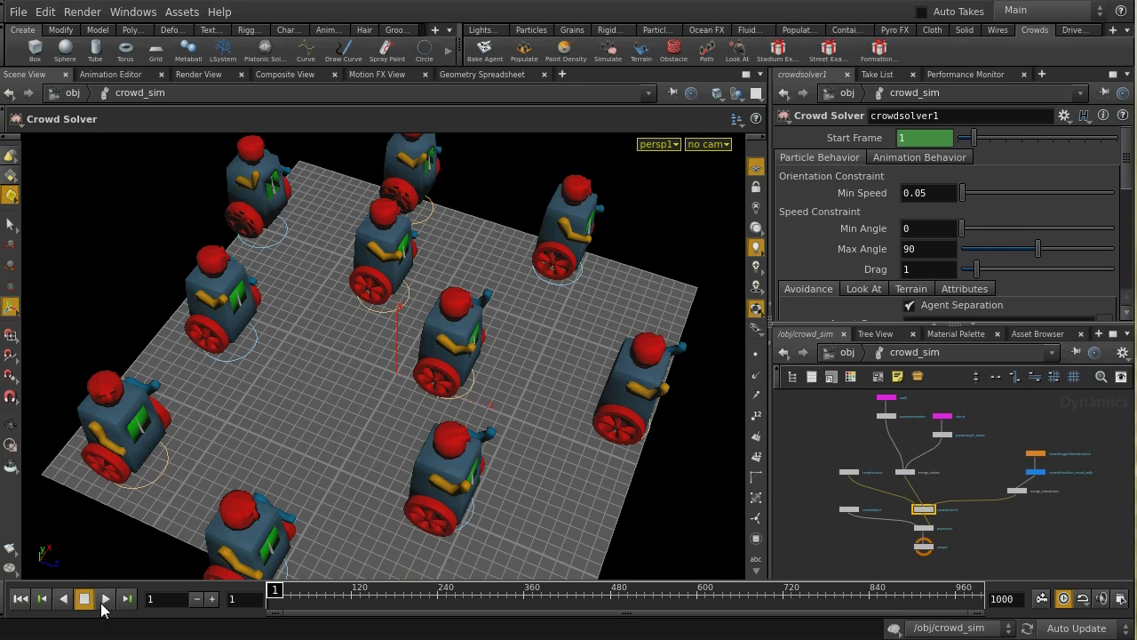
# Step: Play the crowd simulation to about frame 43, stop it and rewind to frame 1
pyautogui.click(105, 601)
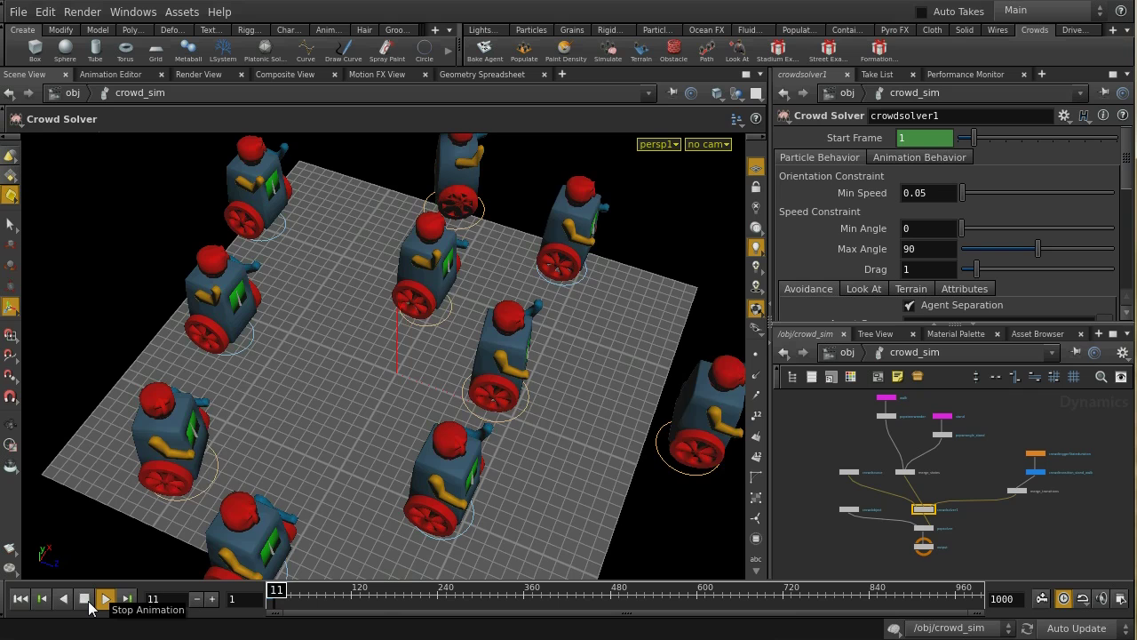
pyautogui.click(88, 606)
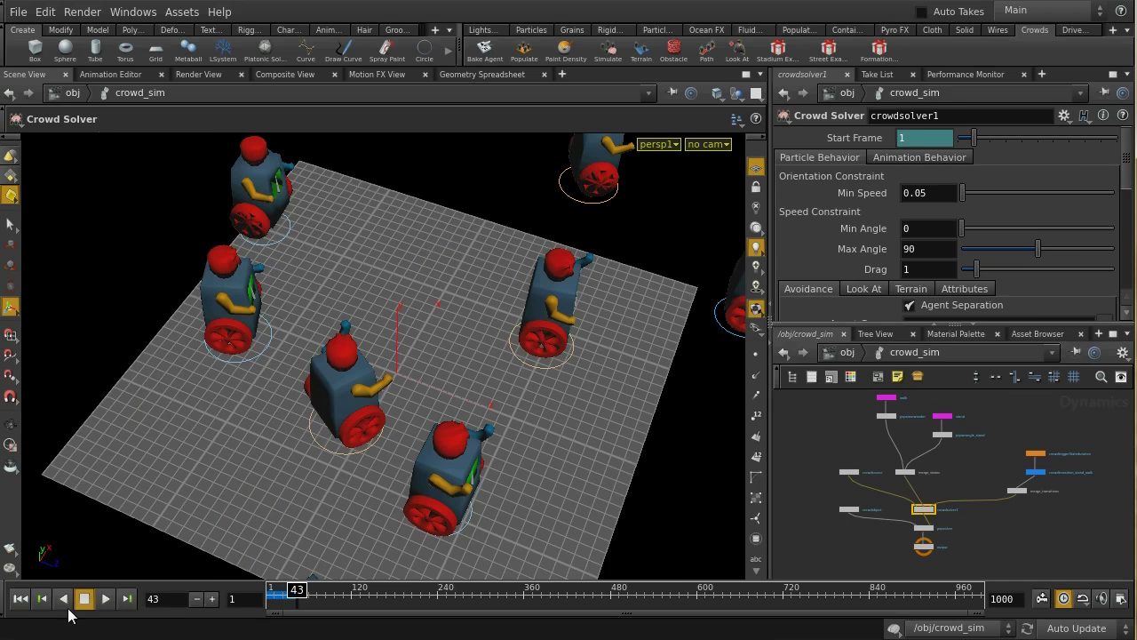
pyautogui.click(20, 599)
# Step: Delete the state-duration crowd trigger and the stand-to-walk crowd transition that feed merge_transitions
pyautogui.scroll(2, 1093, 573)
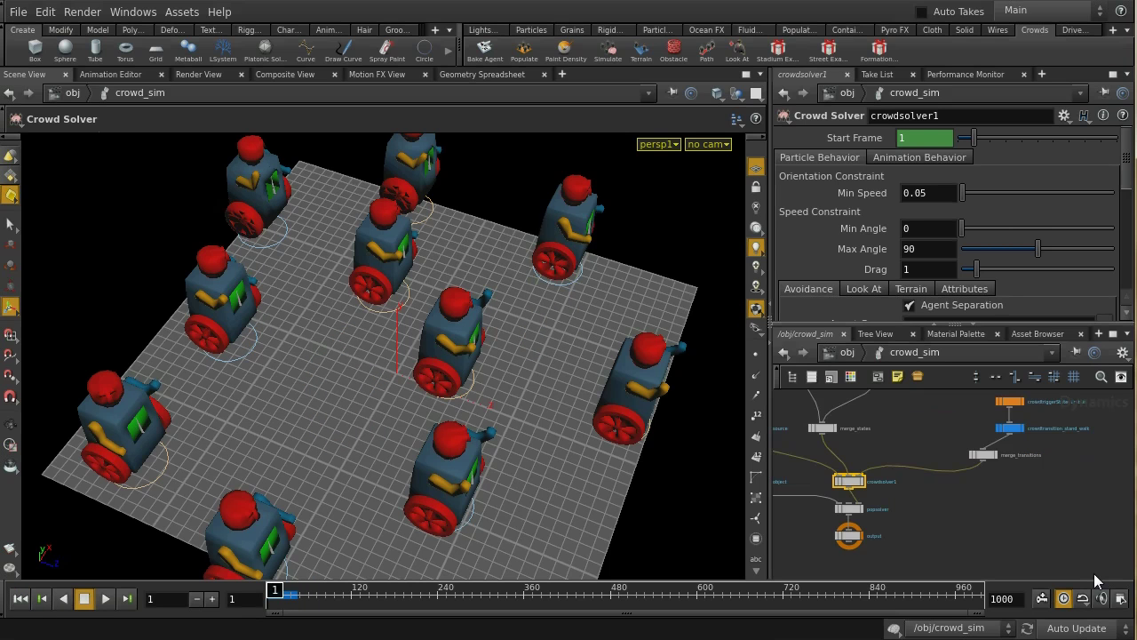
pyautogui.scroll(2, 1085, 506)
pyautogui.moveTo(982, 455); pyautogui.dragTo(1051, 506)
pyautogui.press('Delete')
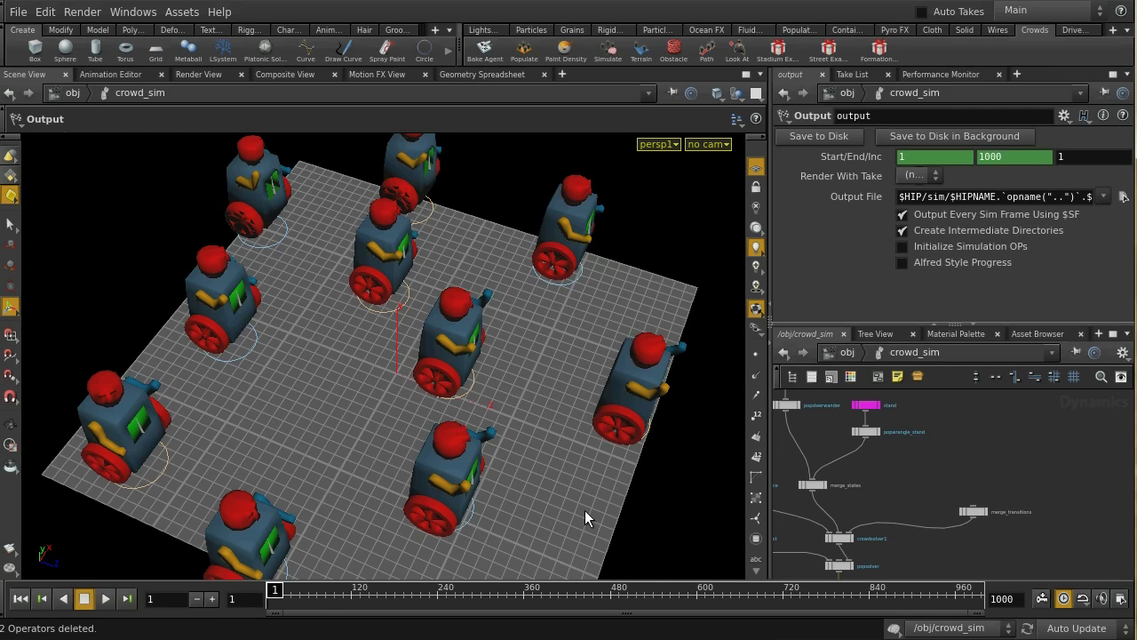
# Step: Play the simulation without the transition to about frame 383, watching the robots from a wider and a low viewpoint
pyautogui.scroll(-2, 357, 349)
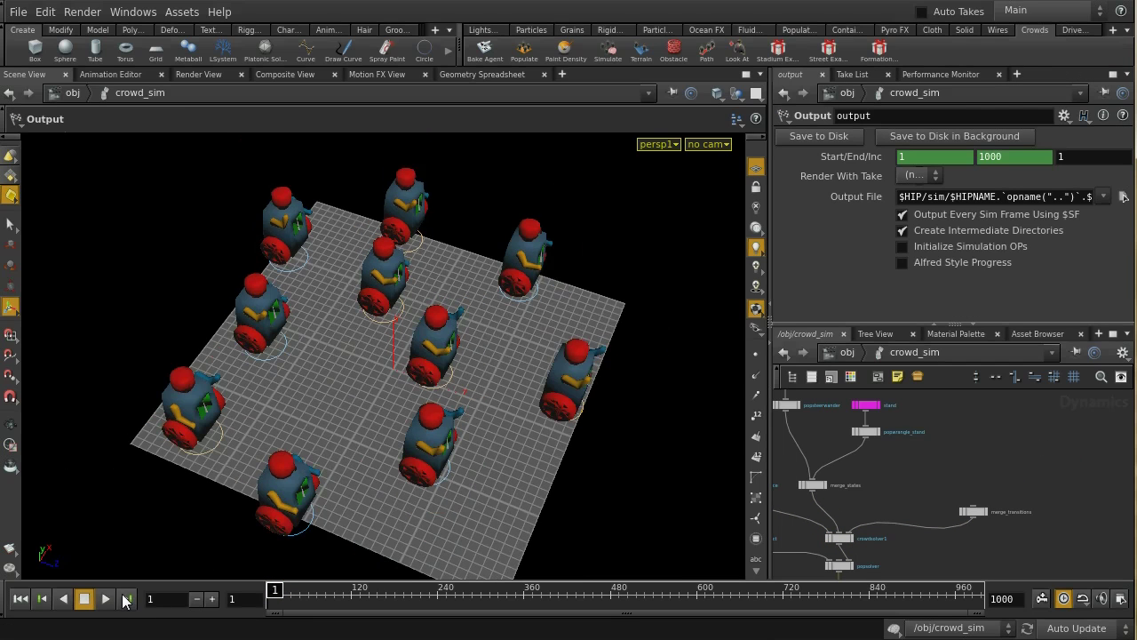
pyautogui.click(105, 599)
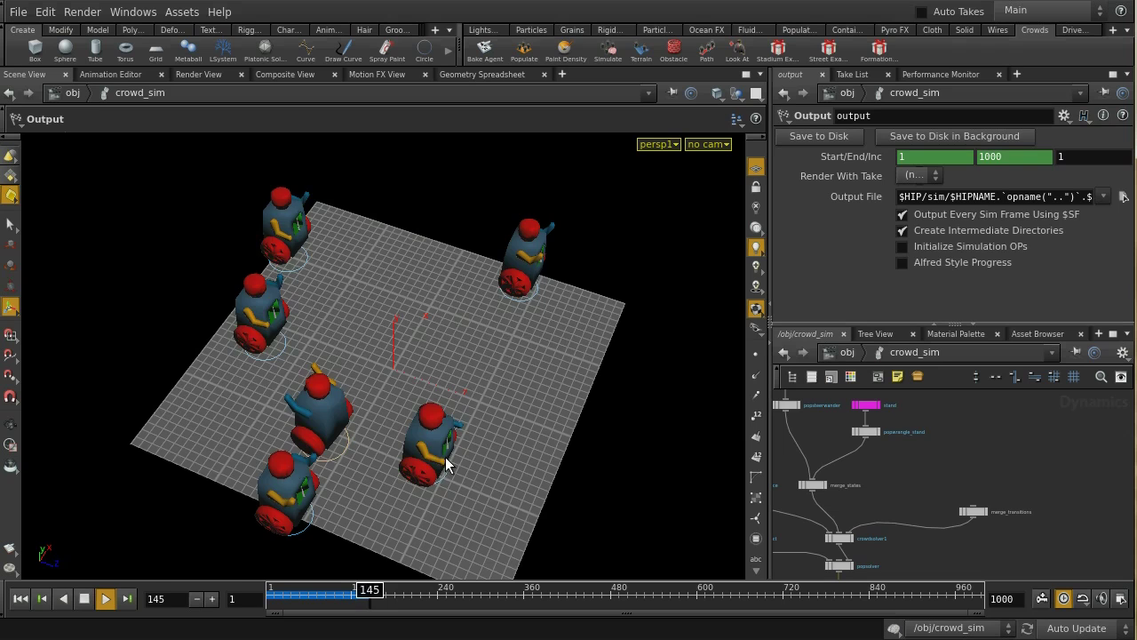
pyautogui.press('Escape')
pyautogui.moveTo(475, 475); pyautogui.dragTo(490, 379)
pyautogui.press('Return')
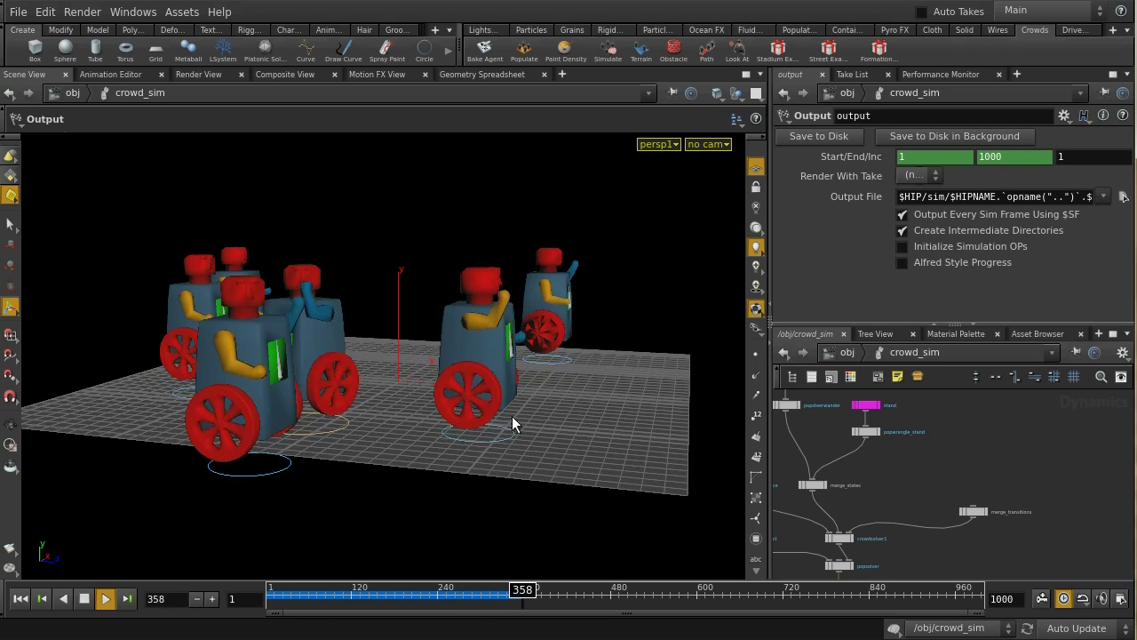
pyautogui.click(92, 597)
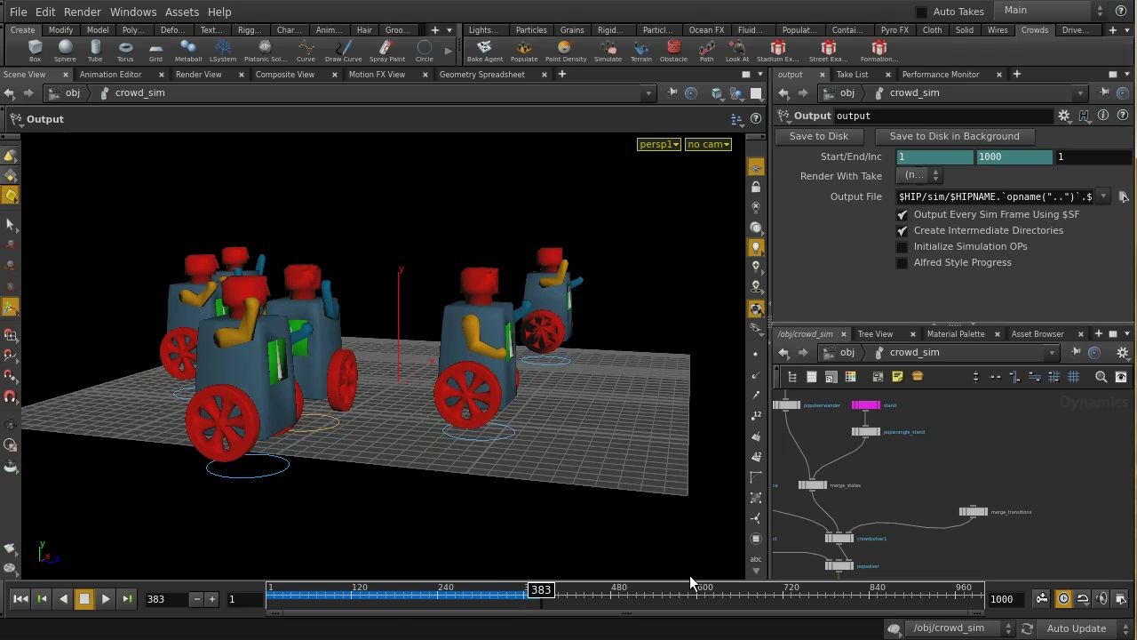
# Step: Return to the crowdsource network and compare the Object Subnet settings of crowdsource_stand and crowdsource_walk
pyautogui.click(849, 354)
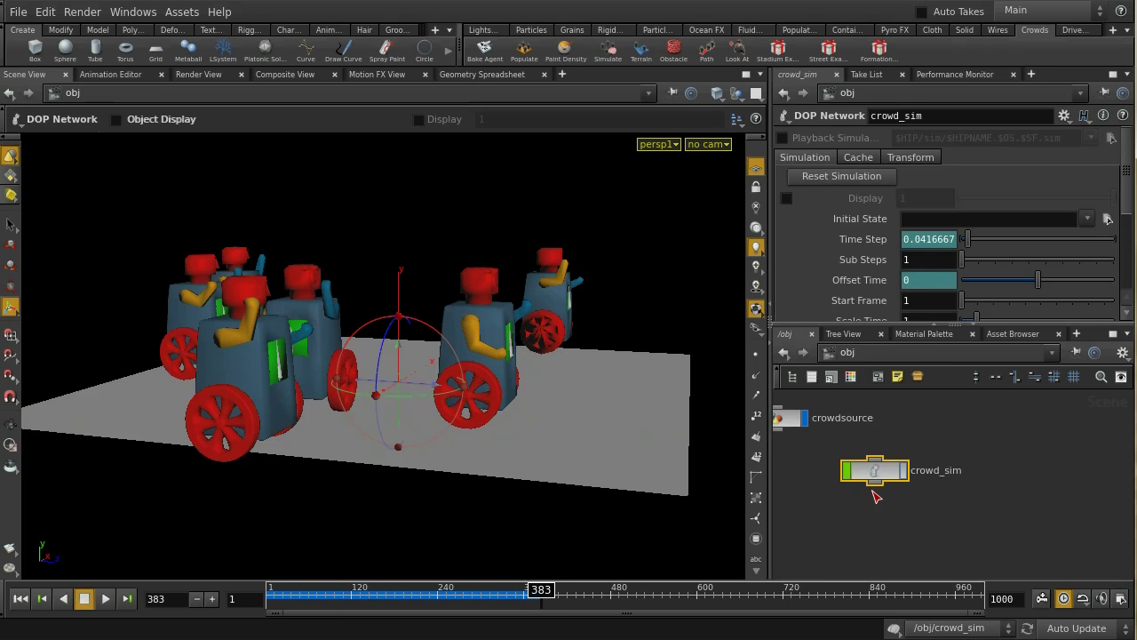
pyautogui.moveTo(809, 493); pyautogui.dragTo(973, 558, button='middle')
pyautogui.doubleClick(941, 503)
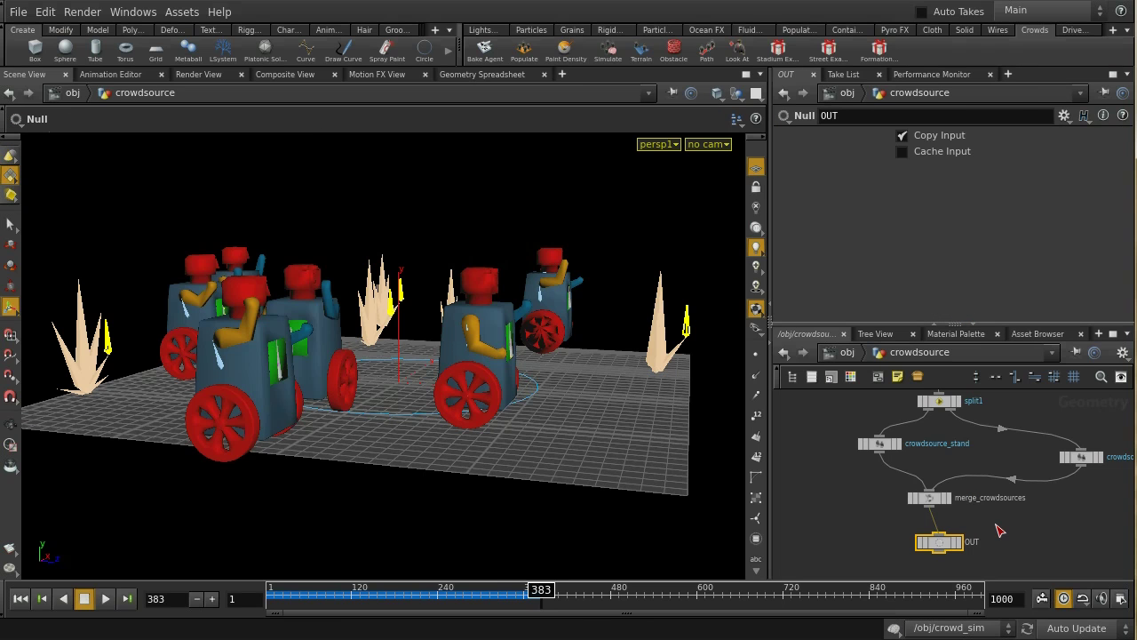
pyautogui.click(879, 442)
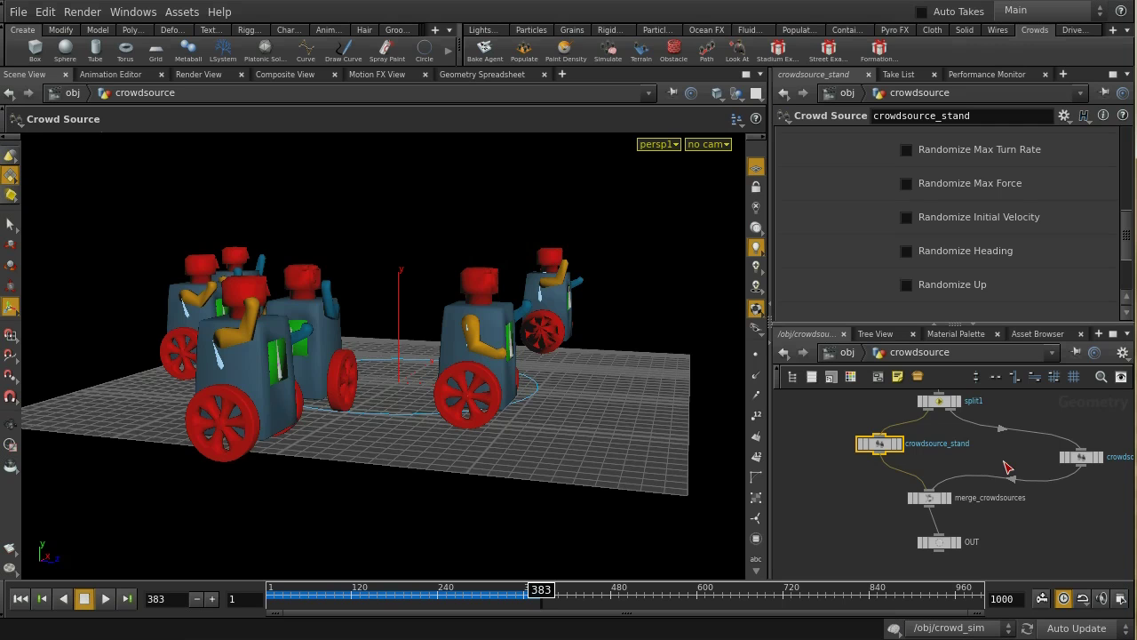
pyautogui.moveTo(983, 456); pyautogui.dragTo(983, 473, button='middle')
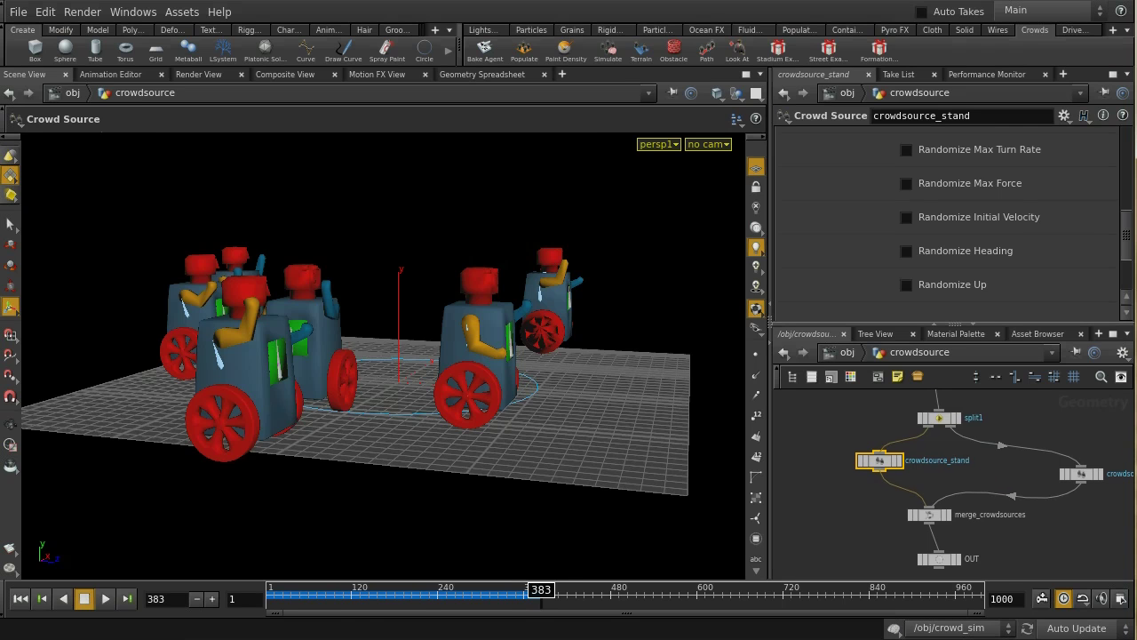
pyautogui.moveTo(1126, 235); pyautogui.dragTo(1126, 152)
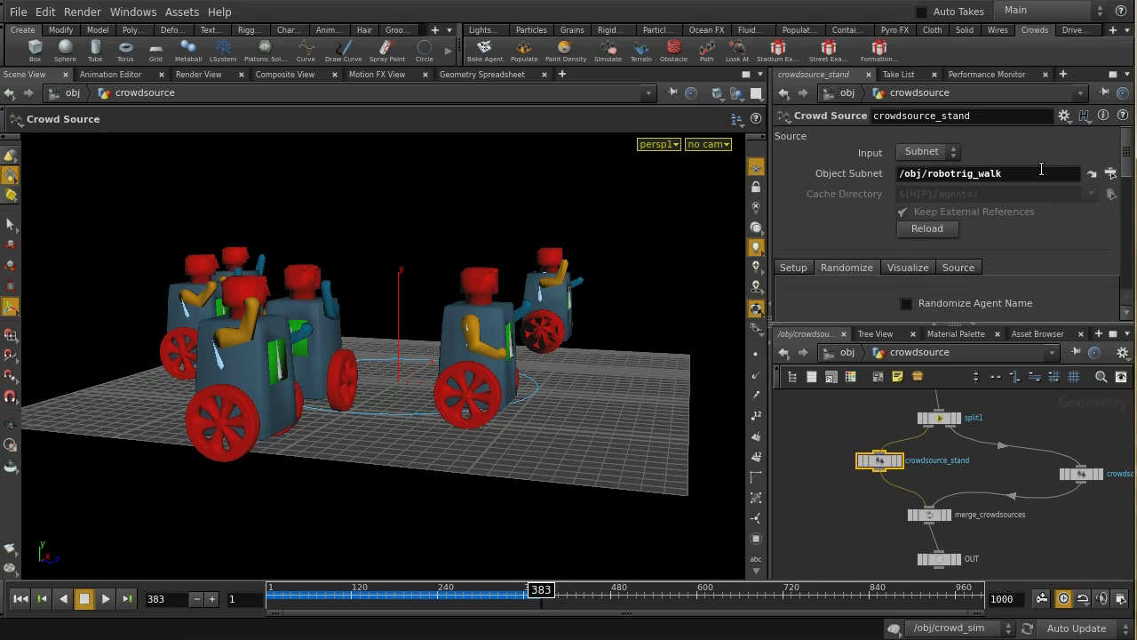
pyautogui.click(1033, 177)
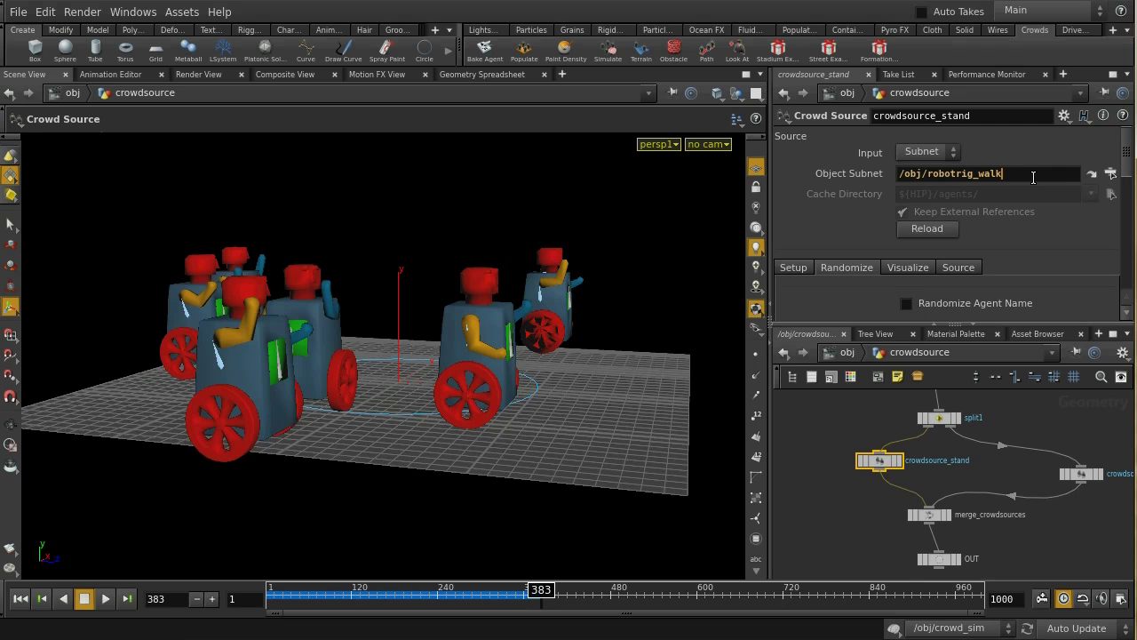
pyautogui.click(1080, 473)
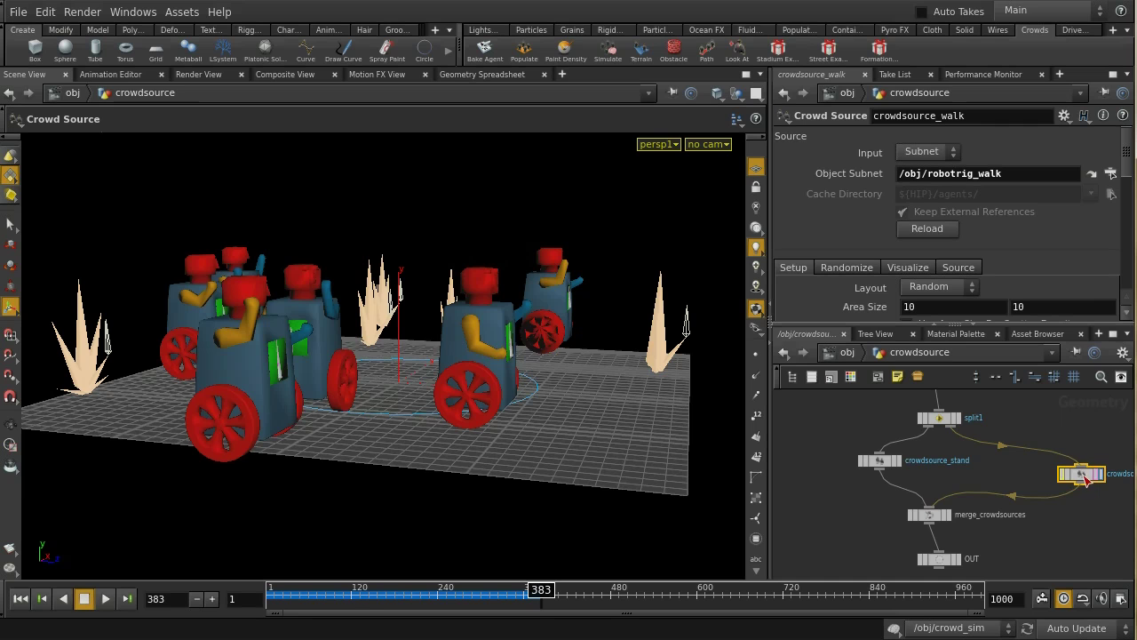
# Step: Set the Input of crowdsource_stand and crowdsource_walk to Disk and line both nodes up evenly below split1
pyautogui.moveTo(1081, 475); pyautogui.dragTo(1084, 462)
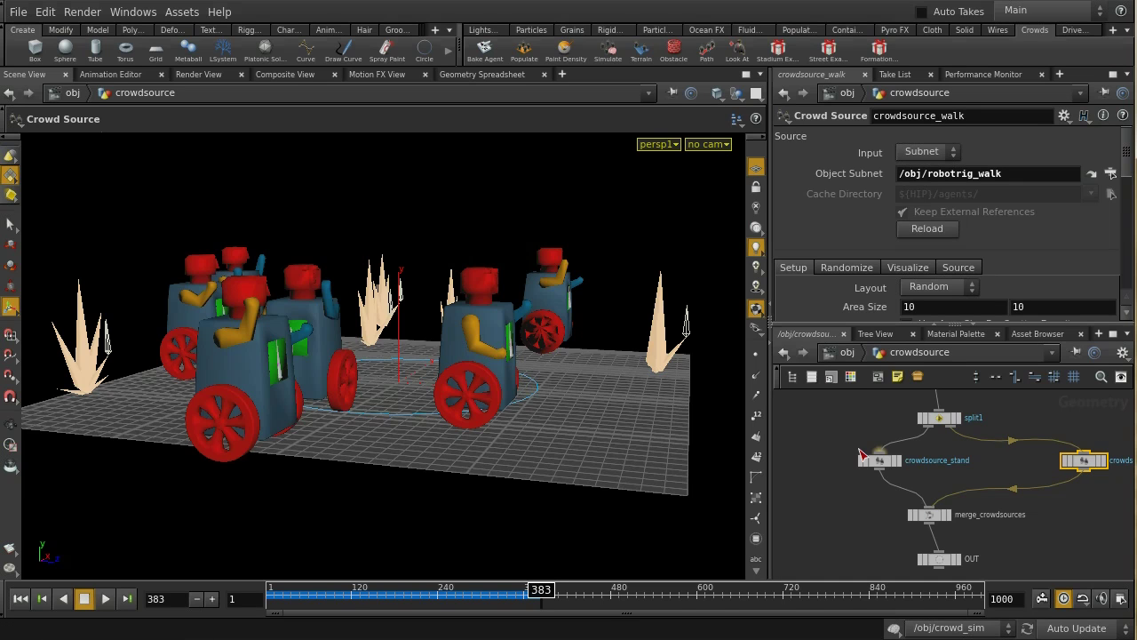
pyautogui.moveTo(840, 444); pyautogui.dragTo(1116, 490)
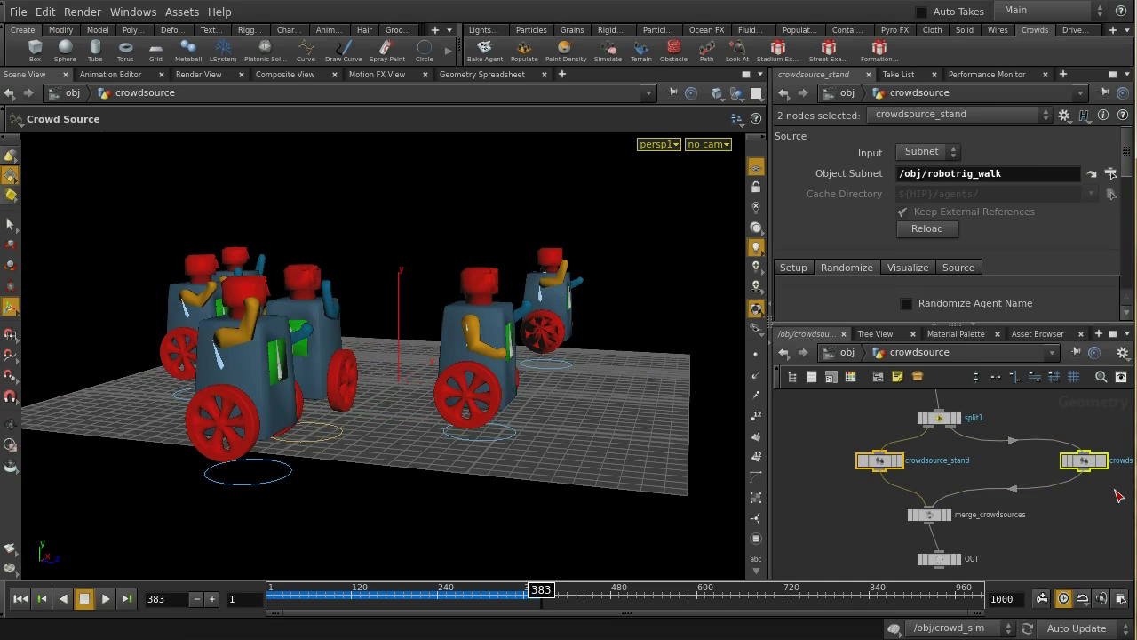
pyautogui.click(956, 154)
pyautogui.click(926, 192)
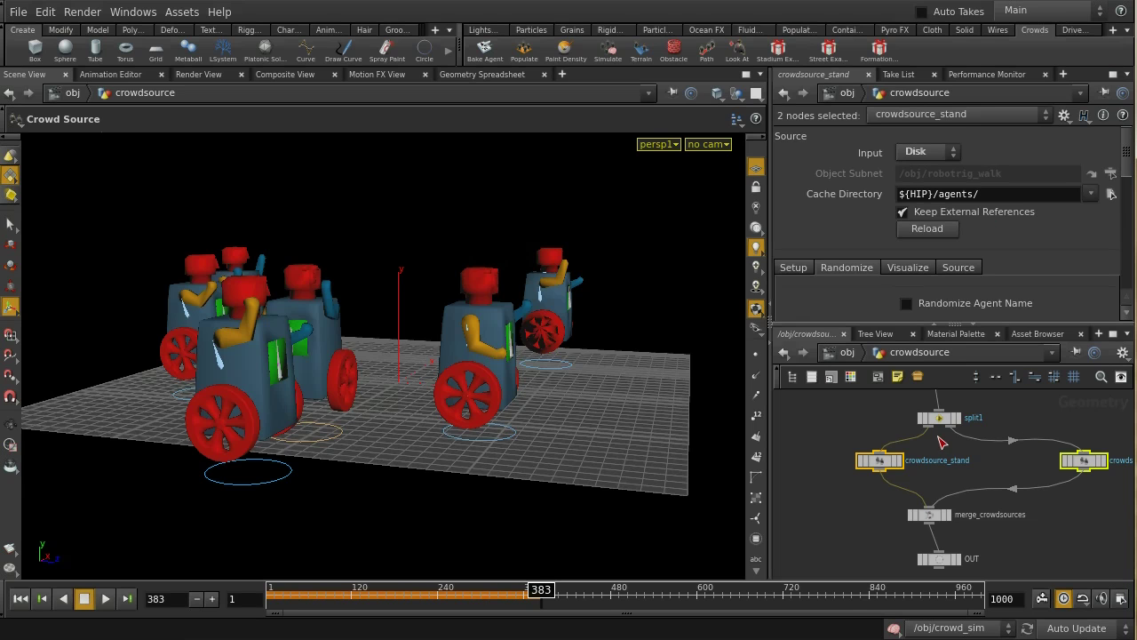
pyautogui.moveTo(896, 460); pyautogui.dragTo(871, 461)
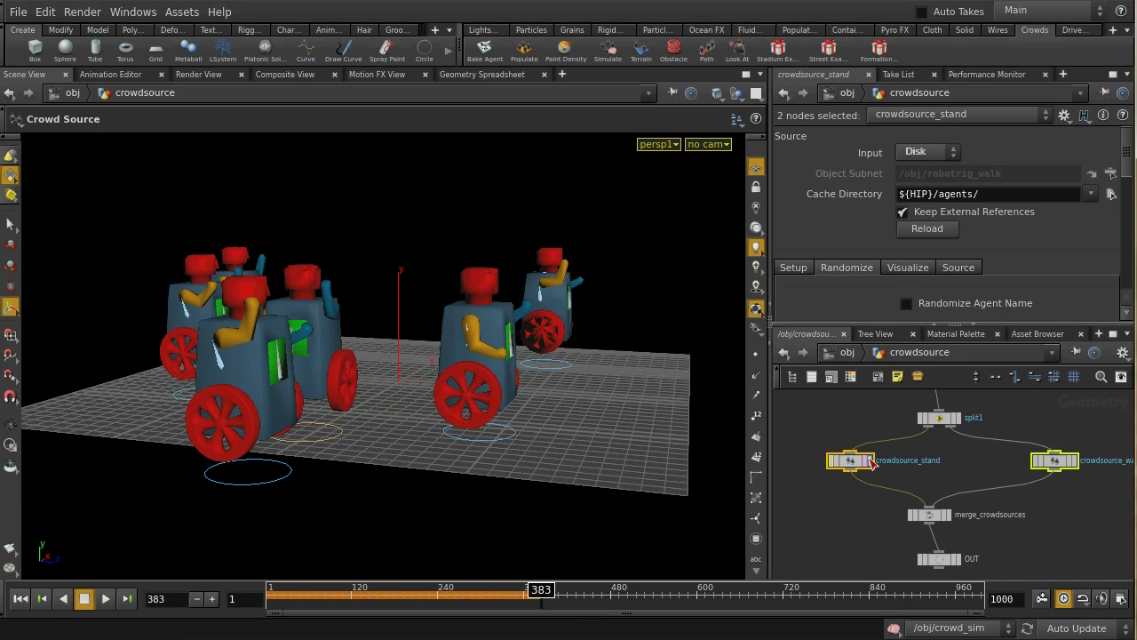
pyautogui.click(985, 464)
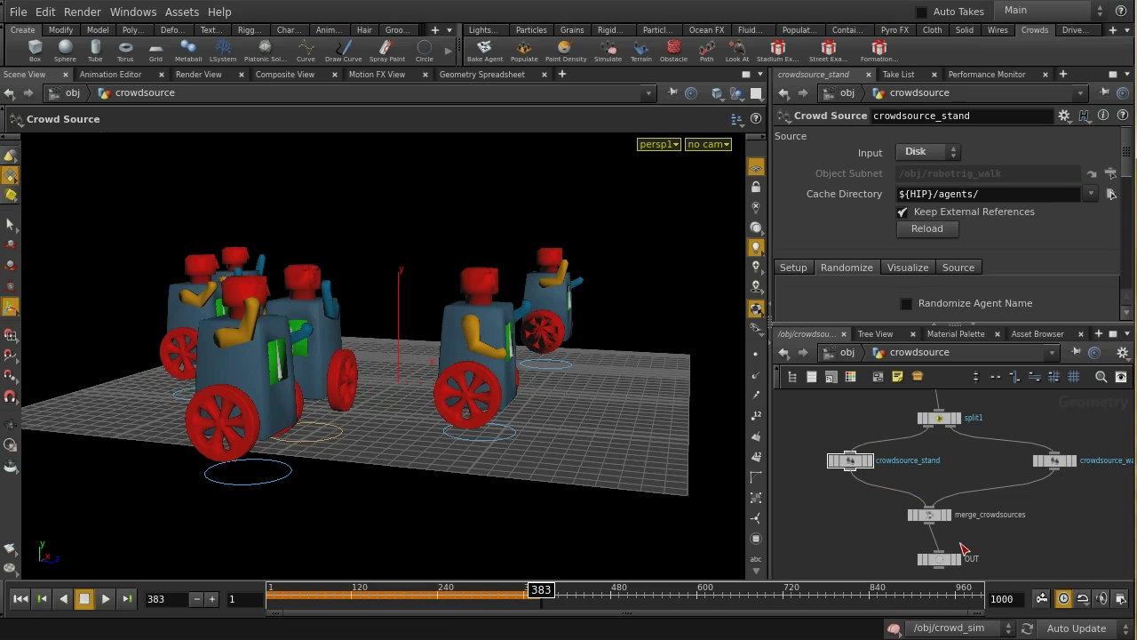
# Step: Play the crowd simulation from frame 1 to about frame 430 from a higher viewpoint, stop it and rewind
pyautogui.click(19, 597)
pyautogui.moveTo(401, 319); pyautogui.dragTo(376, 388)
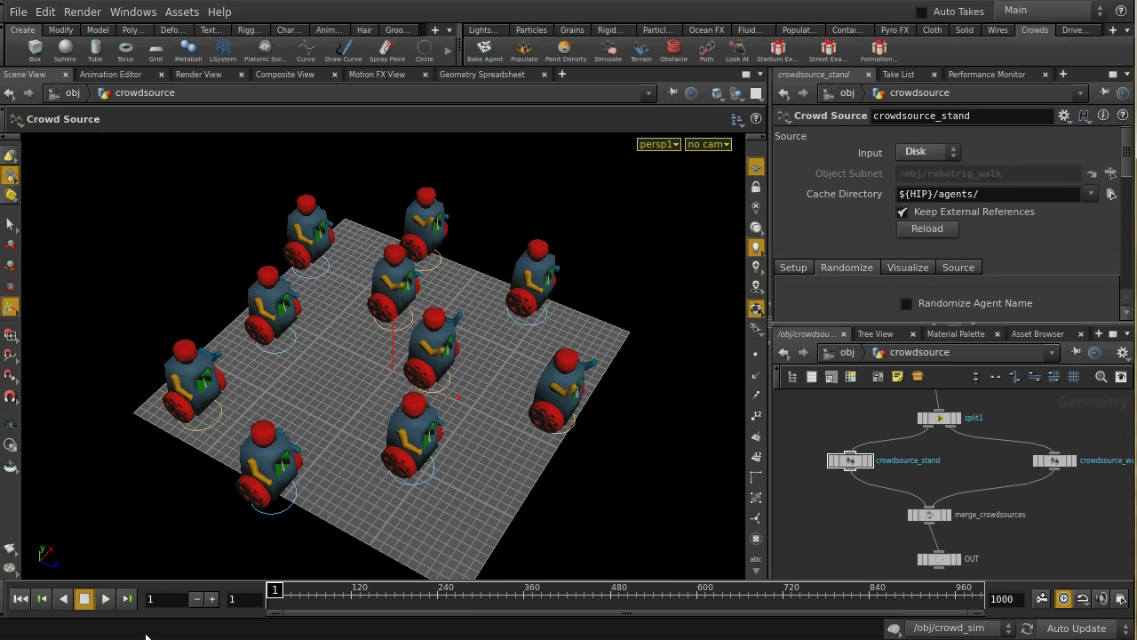
pyautogui.click(108, 596)
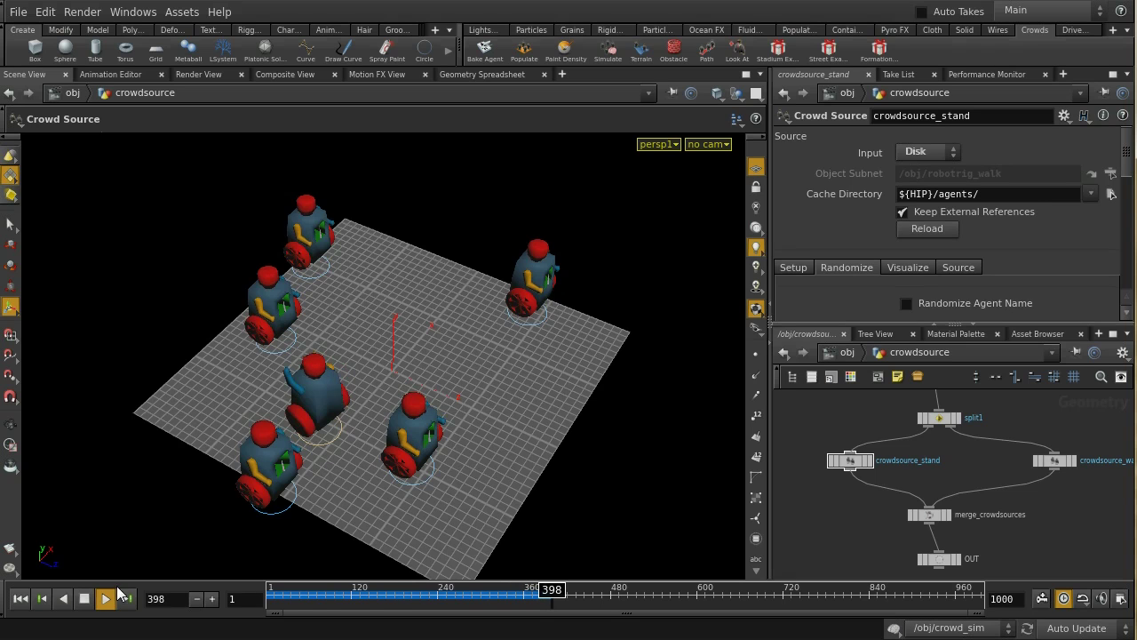
pyautogui.click(84, 600)
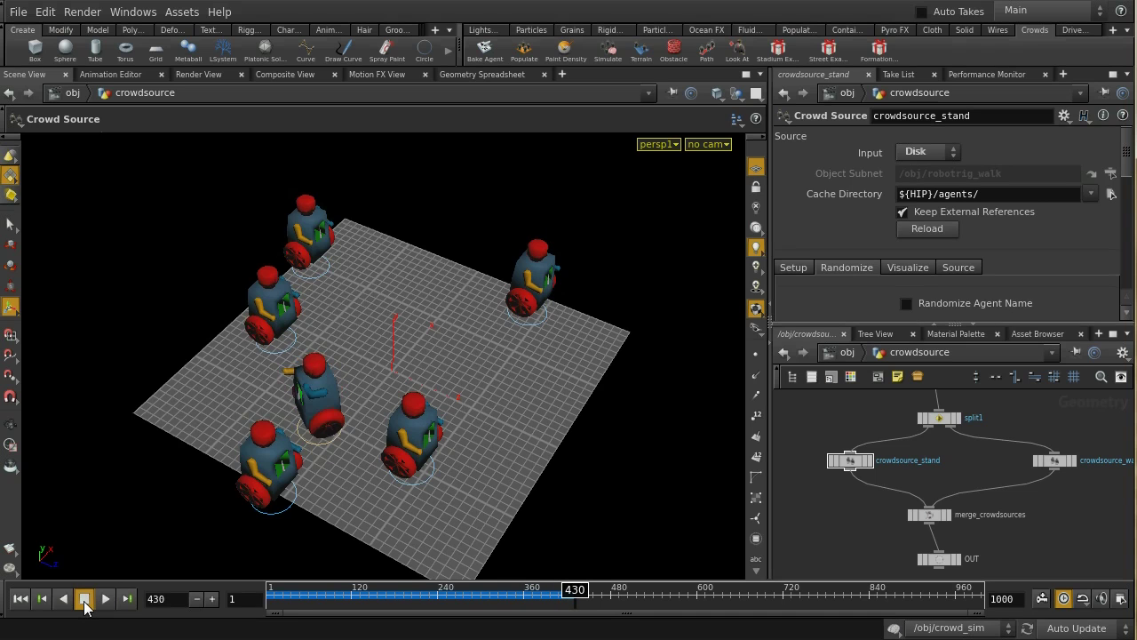
pyautogui.click(20, 599)
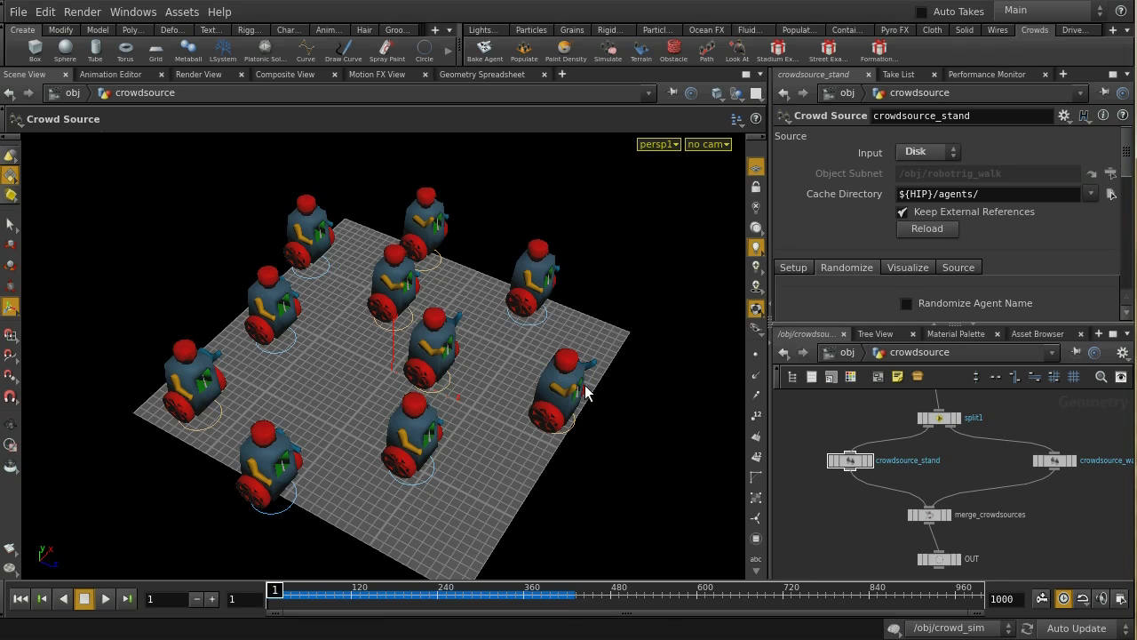
# Step: Randomize the heading of both crowd sources with heading 1, 0, 1 and randomness 1, 0, 1
pyautogui.scroll(2, 922, 465)
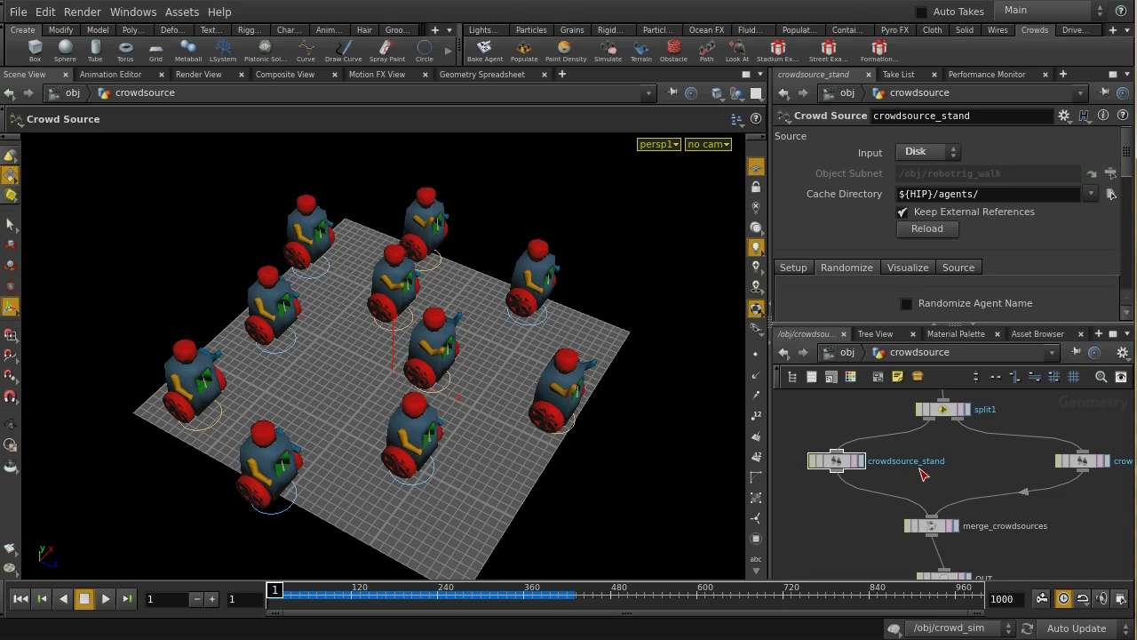
pyautogui.moveTo(784, 428); pyautogui.dragTo(1119, 499)
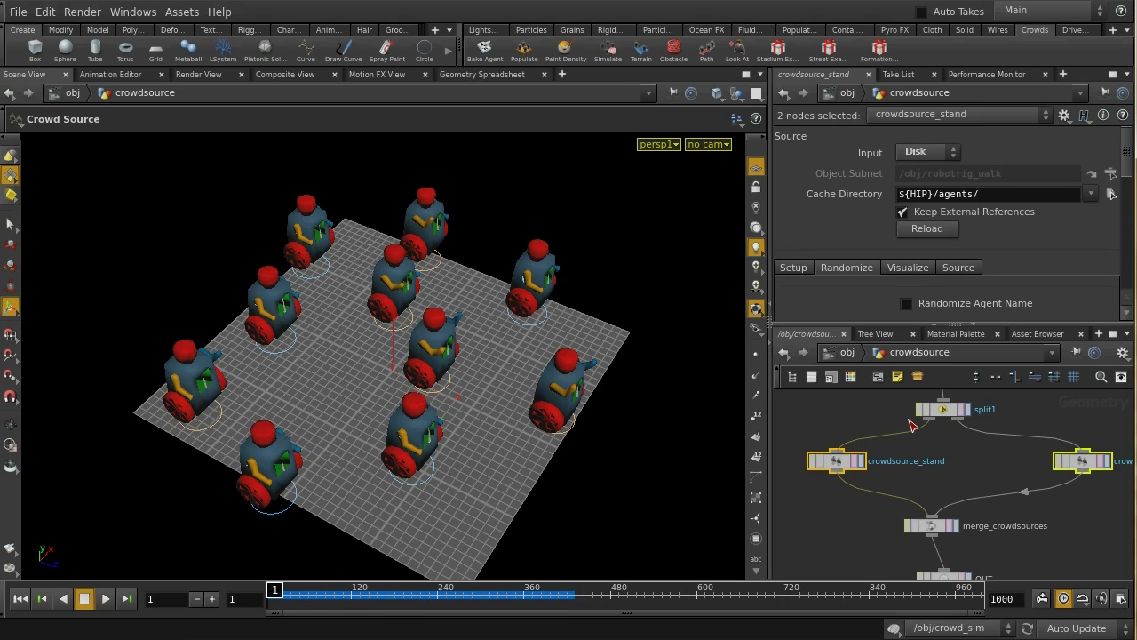
pyautogui.moveTo(1130, 167); pyautogui.dragTo(1111, 266)
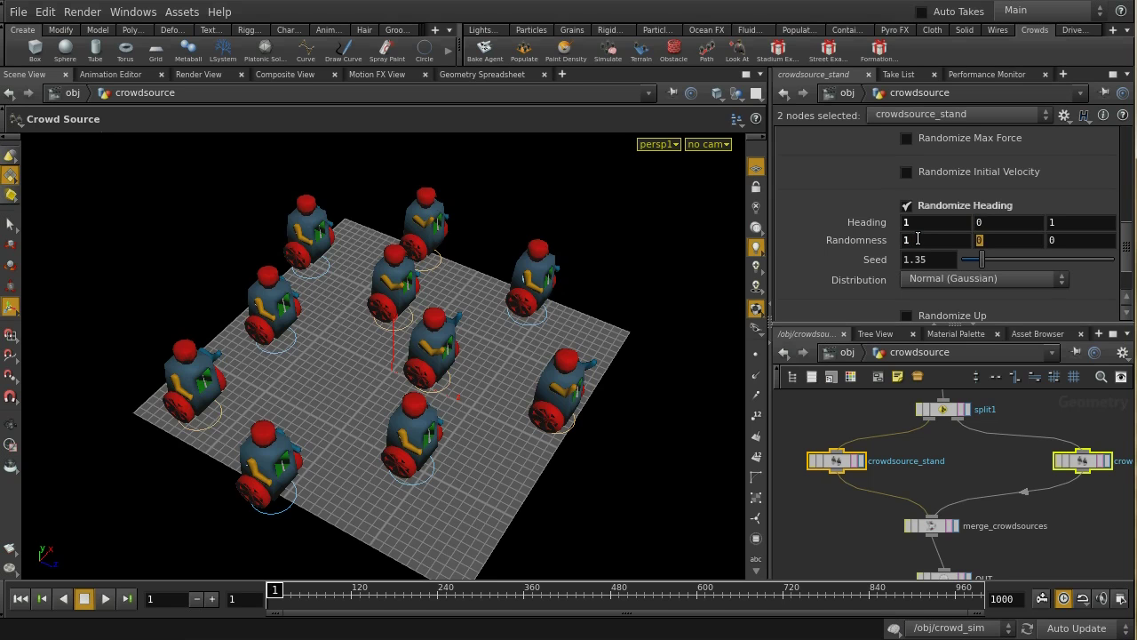
pyautogui.press('Tab')
pyautogui.scroll(5, 1126, 263)
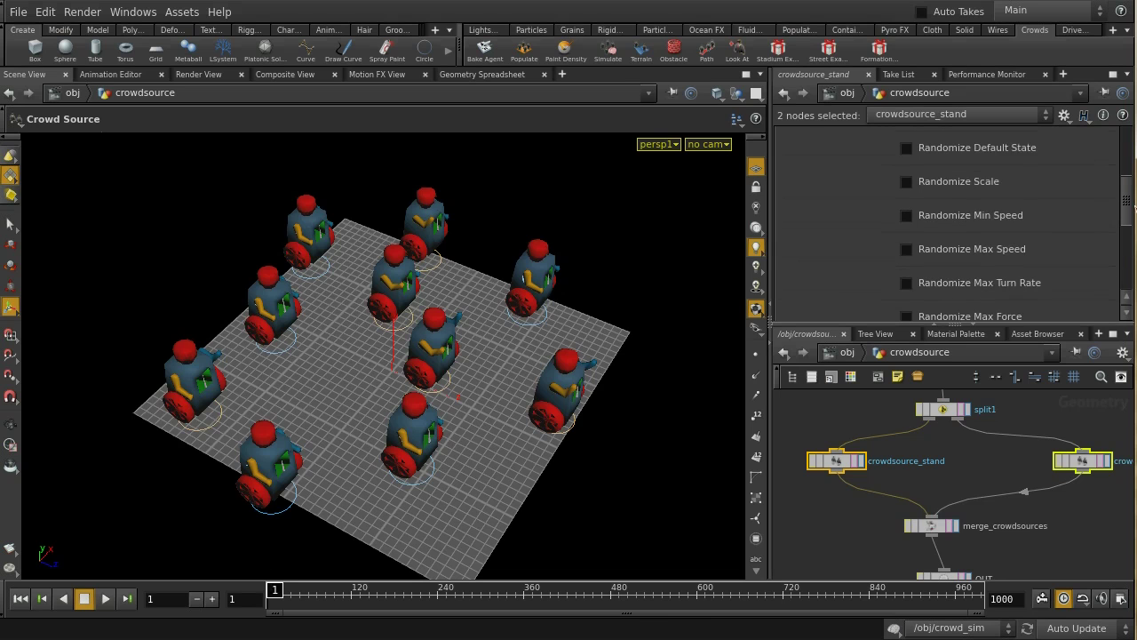
# Step: Set the Z component of the initial velocity to 0 for both crowd sources and view the robots from above
pyautogui.click(792, 197)
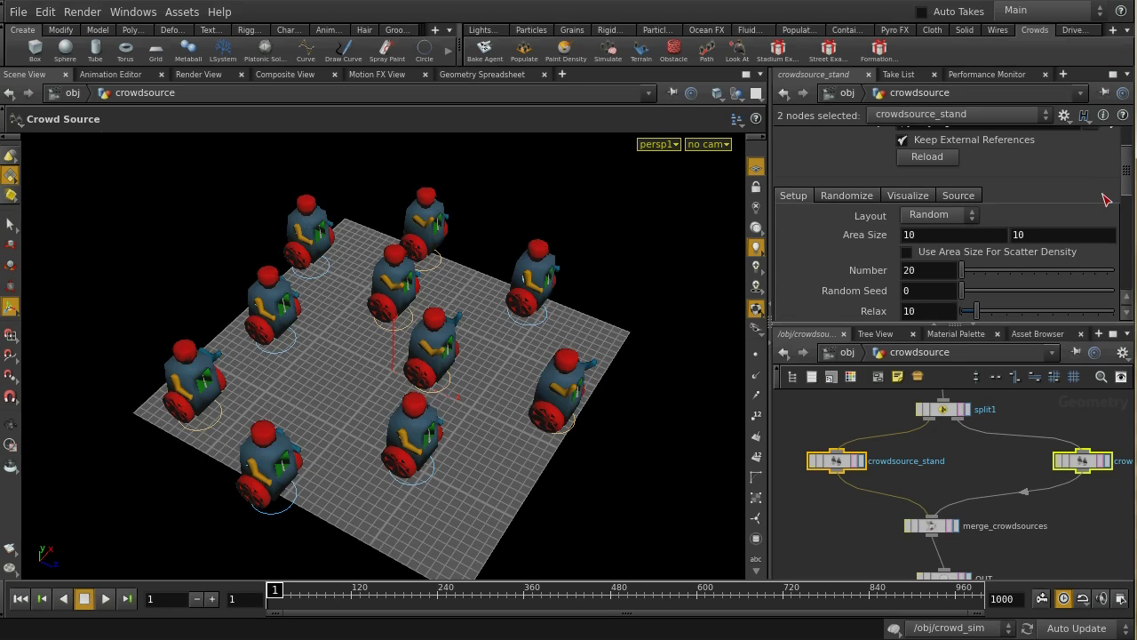
pyautogui.moveTo(1128, 180); pyautogui.dragTo(1109, 262)
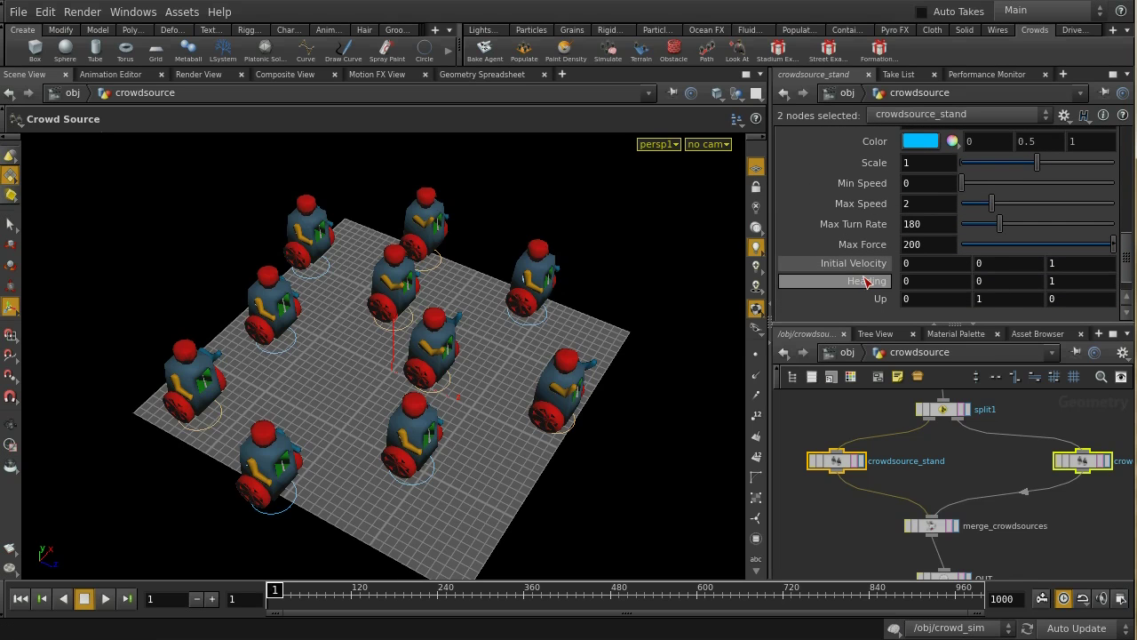
pyautogui.click(1065, 263)
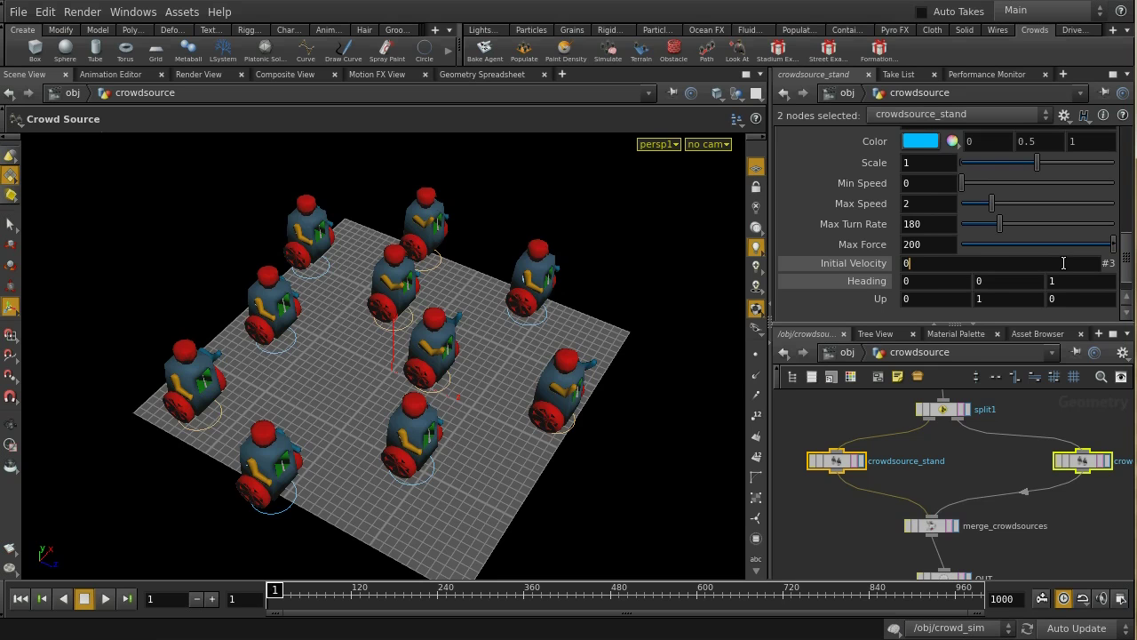
pyautogui.write('0')
pyautogui.press('Return')
pyautogui.press('space')
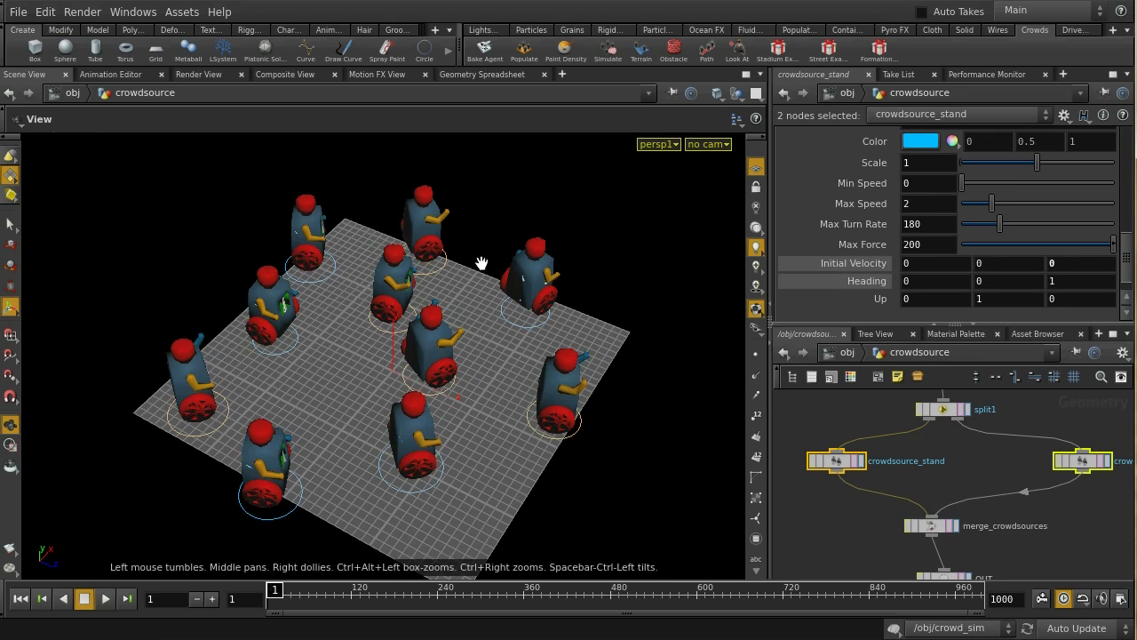
pyautogui.moveTo(520, 254); pyautogui.dragTo(472, 338)
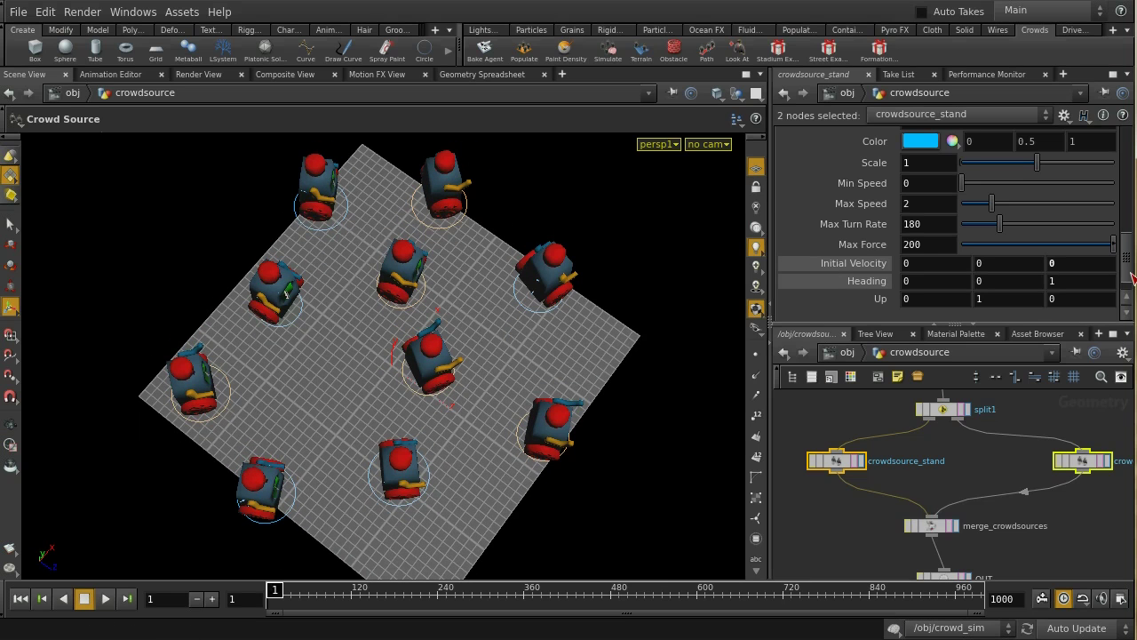
# Step: Change the randomized heading of both crowd sources to -1, 0, 1 with randomness 2, 0, 2
pyautogui.scroll(10, 1131, 278)
pyautogui.click(853, 201)
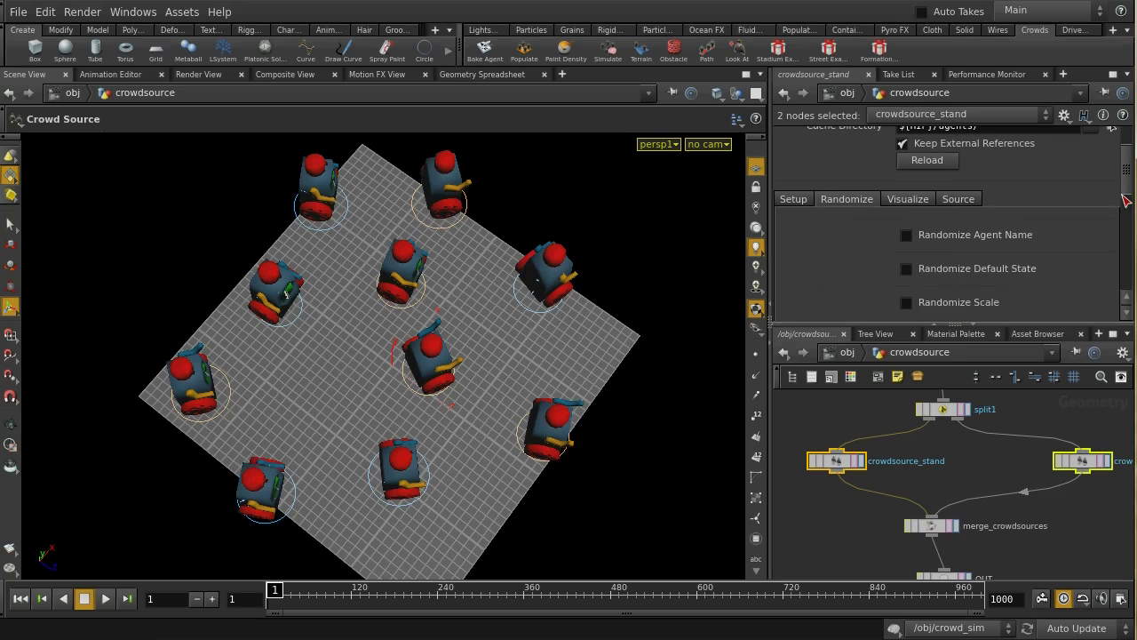
pyautogui.scroll(-5, 1132, 274)
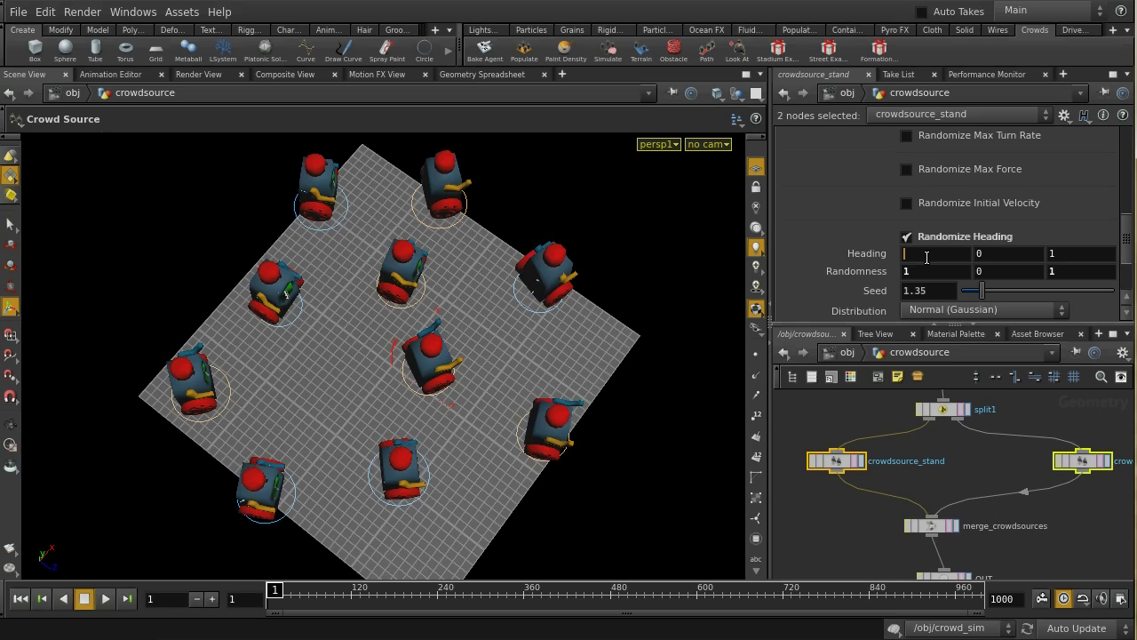
pyautogui.write('-1')
pyautogui.press('Tab')
pyautogui.press('Tab')
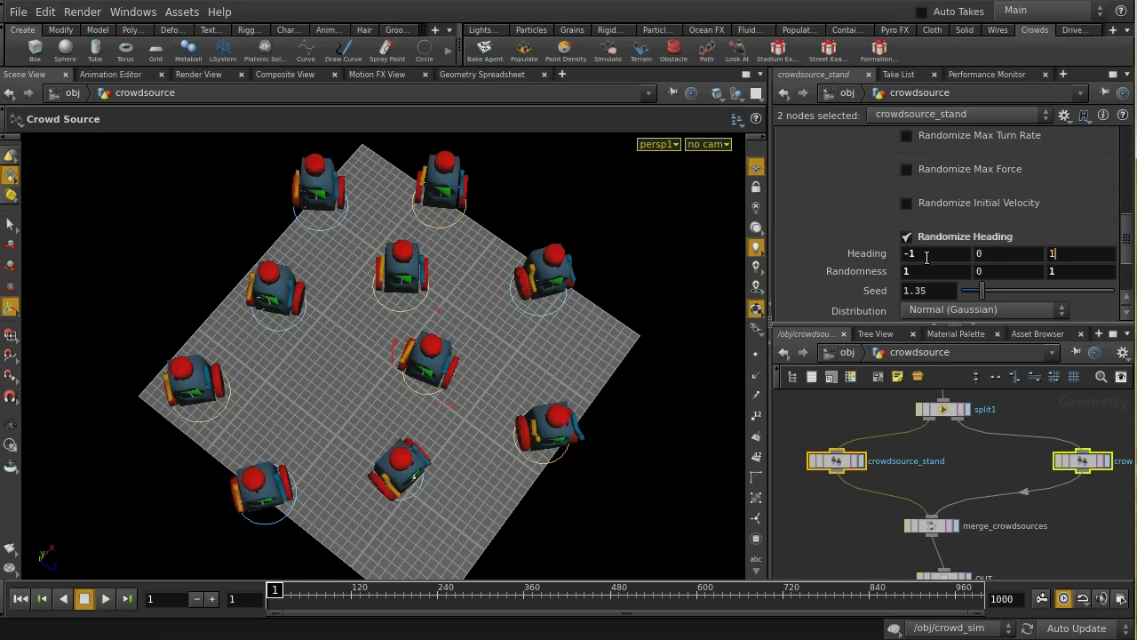
pyautogui.write('2')
pyautogui.press('Tab')
pyautogui.press('Tab')
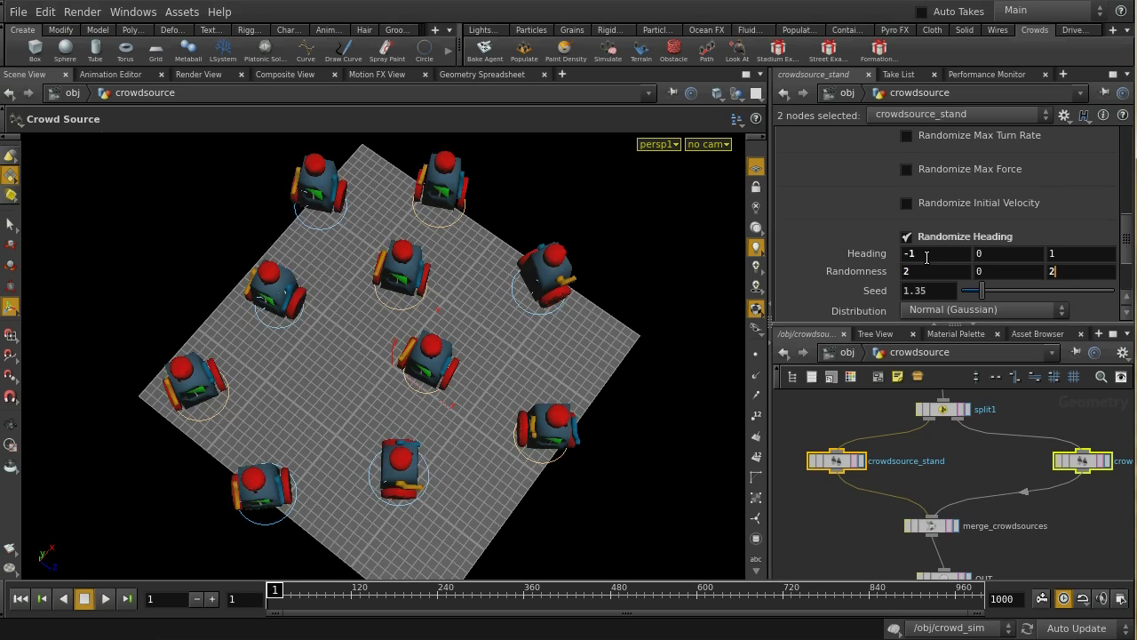
pyautogui.write('2')
pyautogui.press('Return')
# Step: Play the simulation with the new headings to about frame 120 from a lower viewpoint, stop and rewind to frame 1
pyautogui.press('Escape')
pyautogui.moveTo(338, 310); pyautogui.dragTo(332, 358)
pyautogui.press('Return')
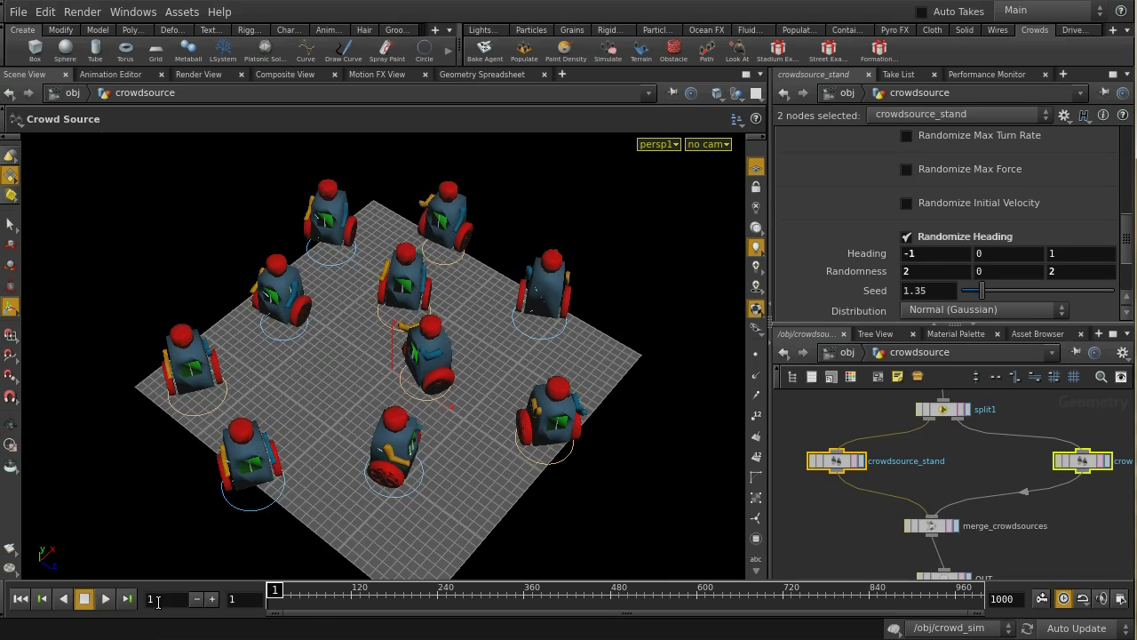
pyautogui.click(106, 599)
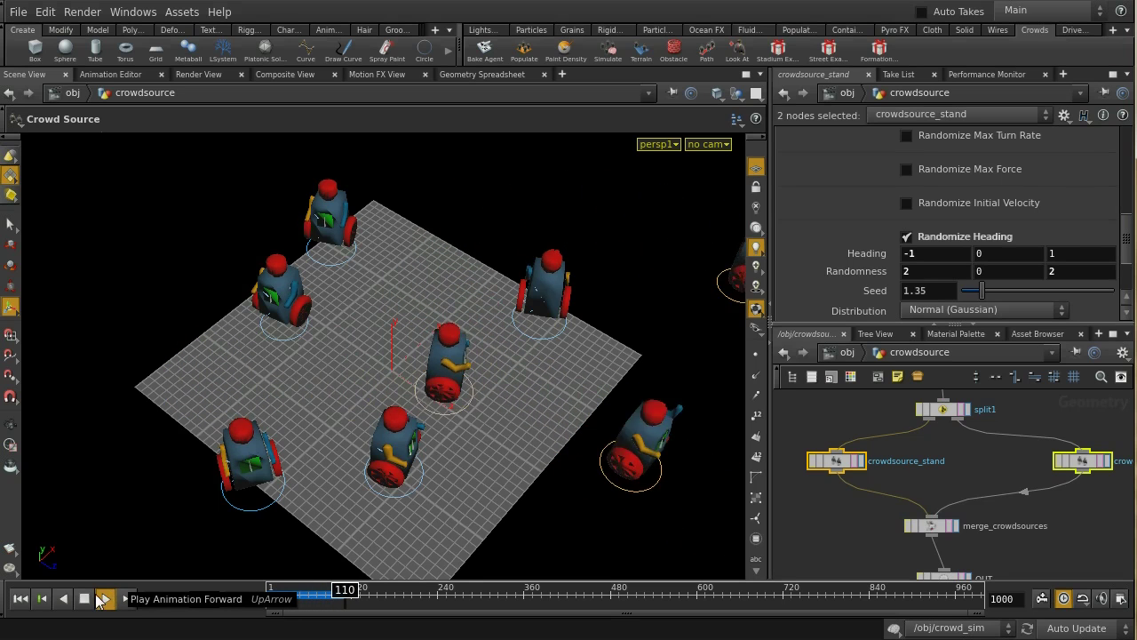
pyautogui.click(85, 598)
pyautogui.click(15, 602)
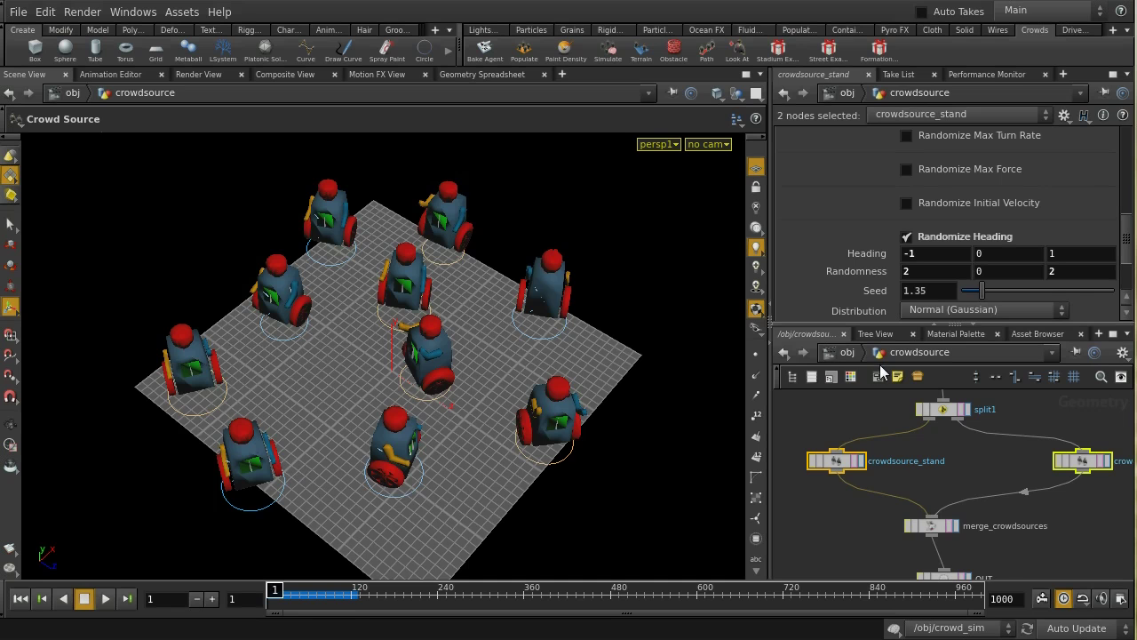
# Step: Go back to the object level, enter the crowd_sim network and maximize its node graph to show the whole chain
pyautogui.click(850, 353)
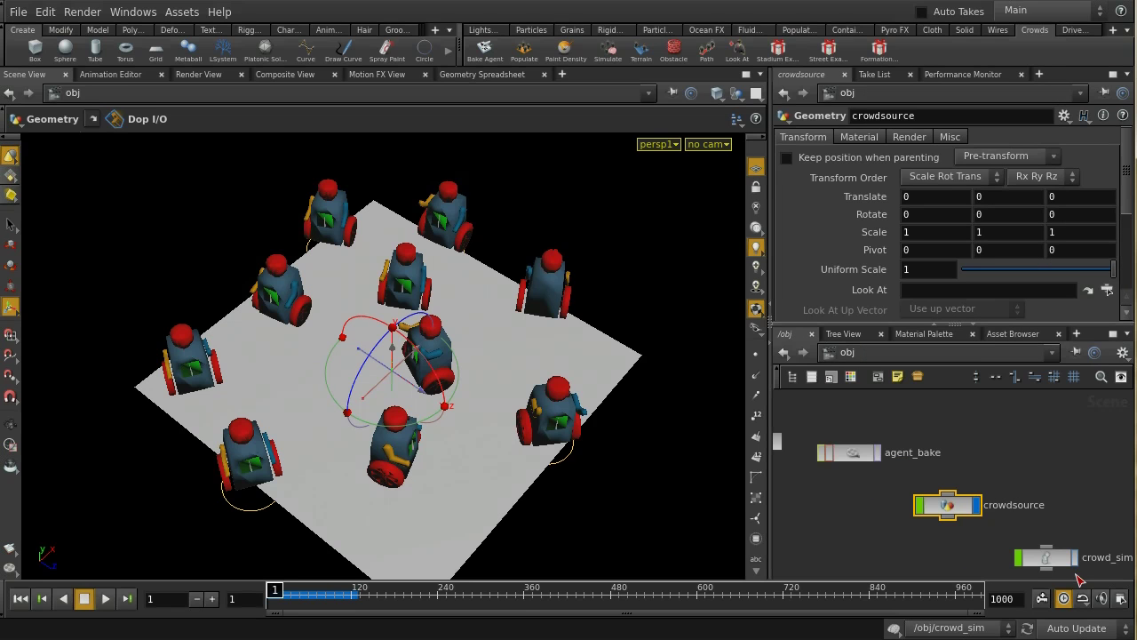
pyautogui.doubleClick(1043, 563)
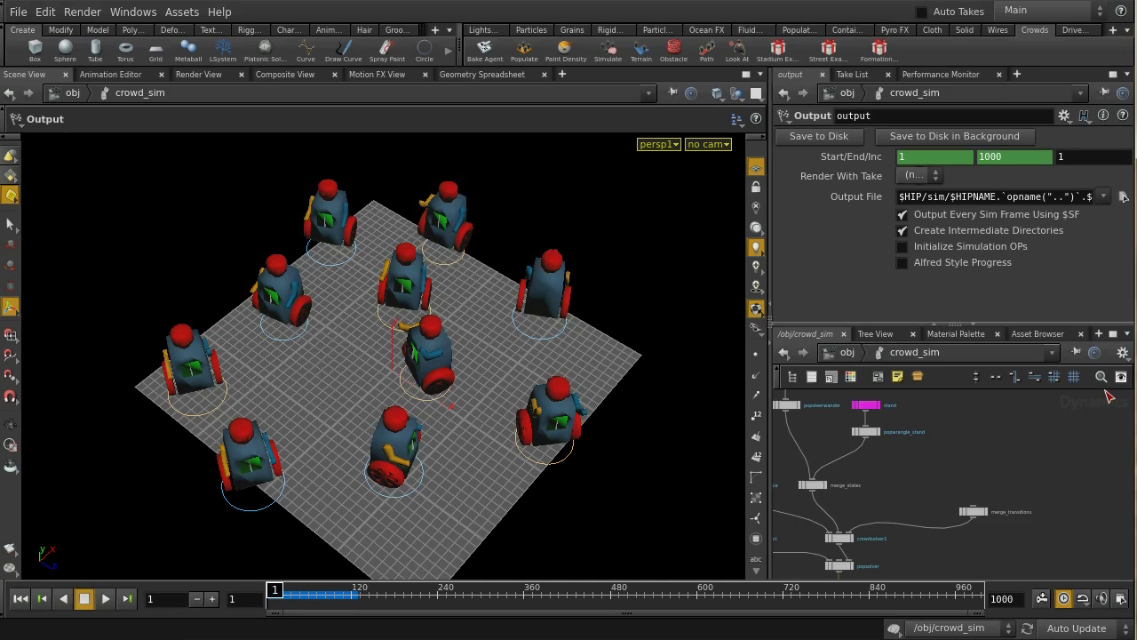
pyautogui.click(1122, 352)
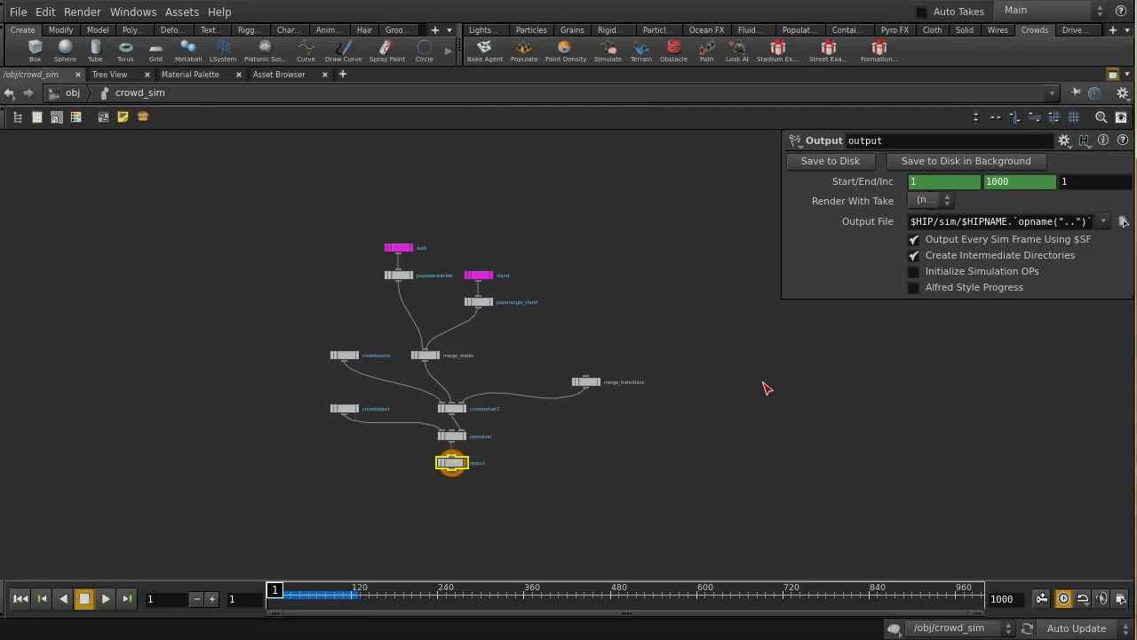
pyautogui.scroll(-2, 741, 385)
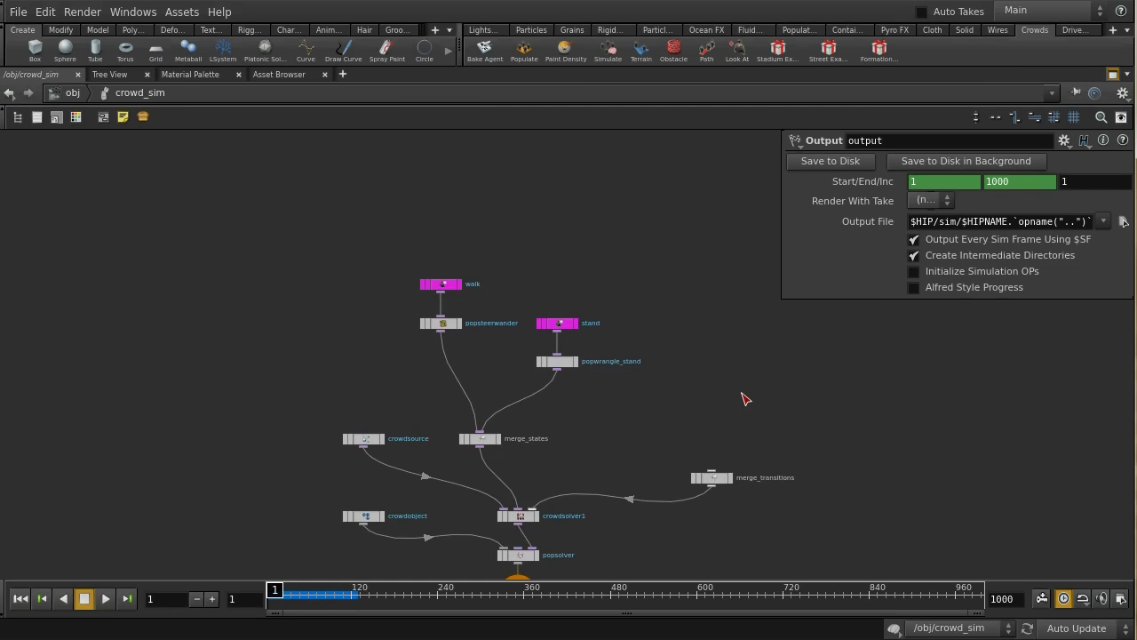
pyautogui.scroll(3, 744, 399)
pyautogui.scroll(-2, 632, 462)
pyautogui.moveTo(631, 462); pyautogui.dragTo(652, 352, button='middle')
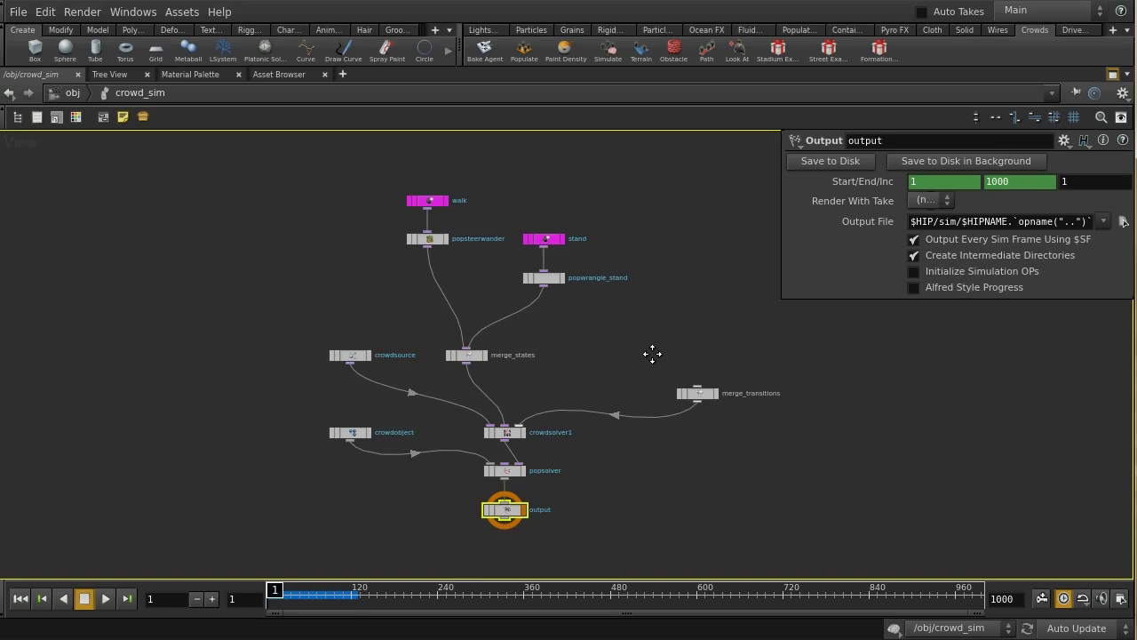
pyautogui.scroll(1, 652, 360)
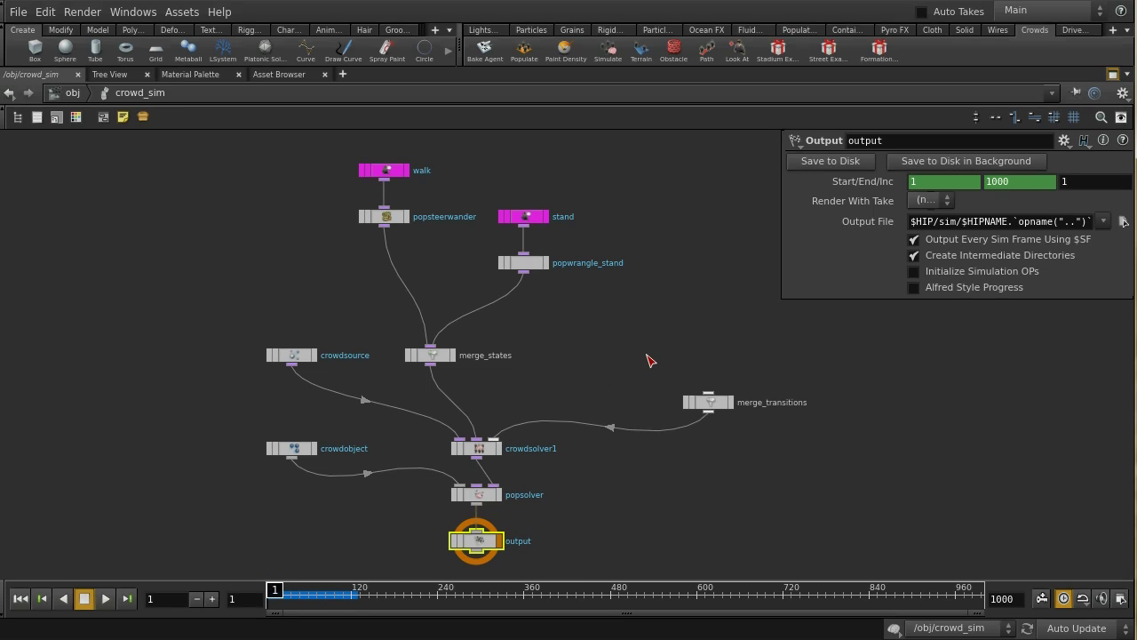
# Step: Examine the settings of popsolver and crowdobject, and the Source and Birth settings of the crowdsource POP Source
pyautogui.click(484, 500)
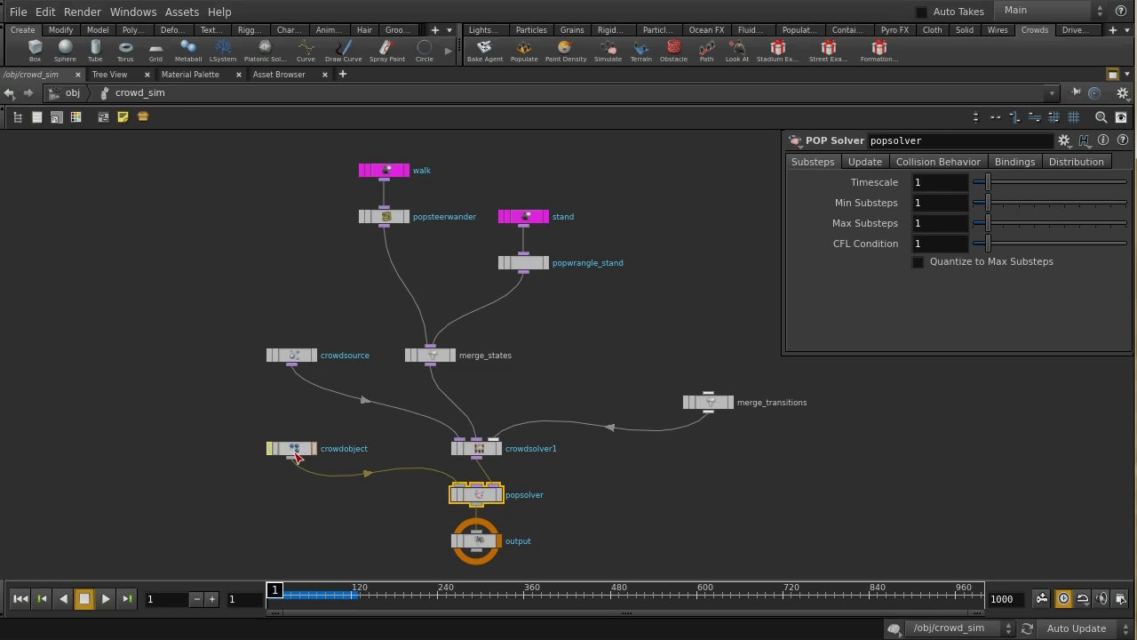
pyautogui.click(296, 456)
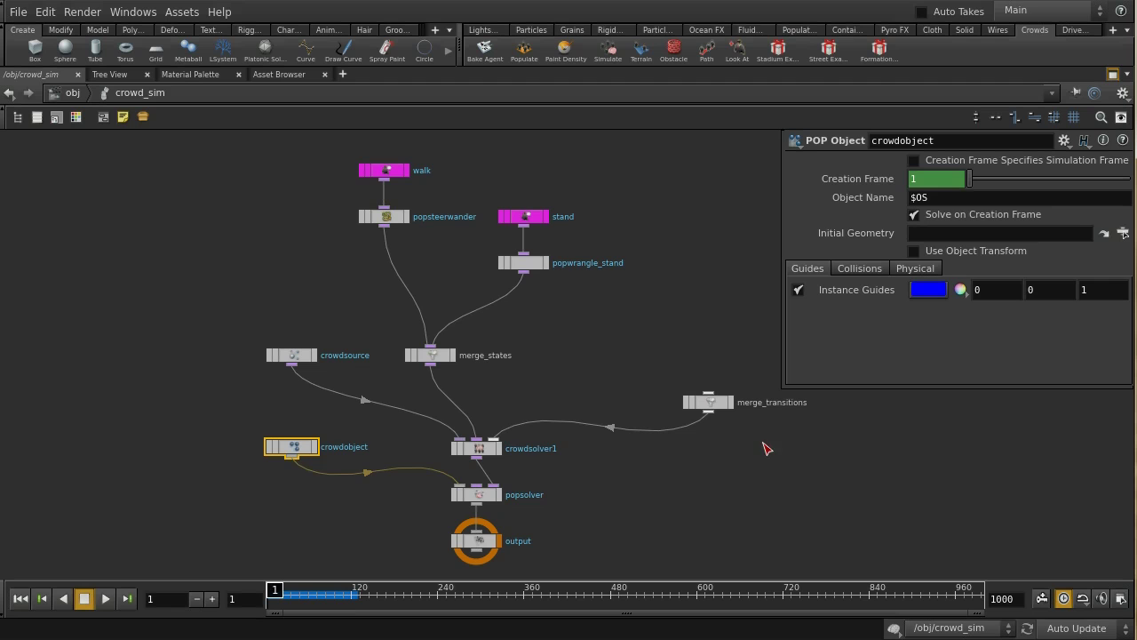
pyautogui.moveTo(252, 326); pyautogui.dragTo(303, 377)
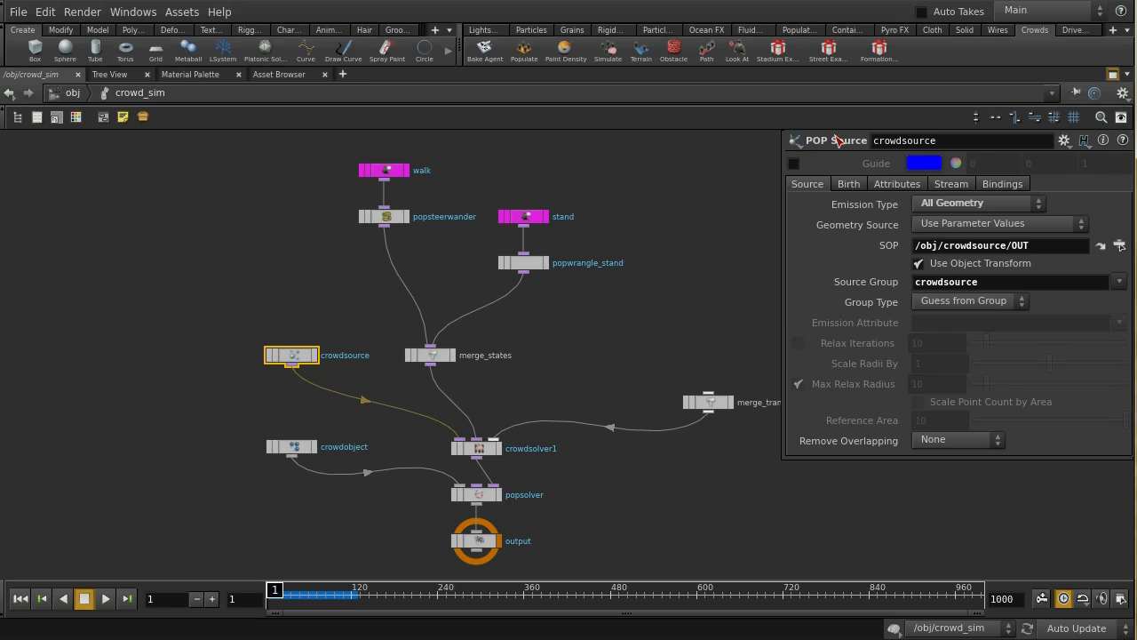
pyautogui.click(856, 185)
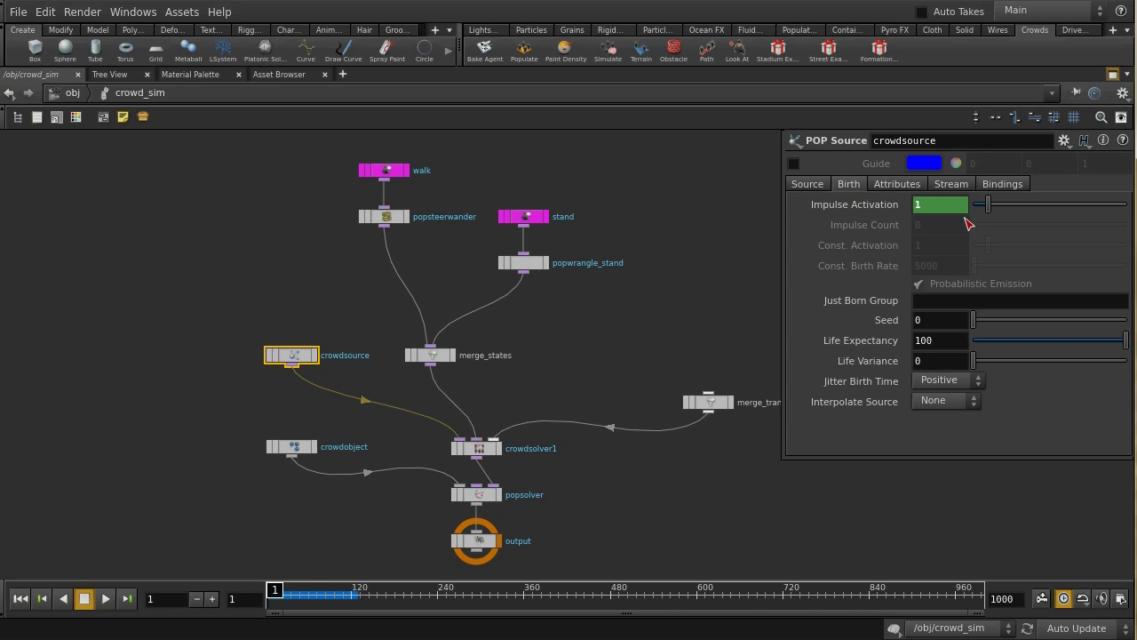
# Step: Examine the Impulse Activation expression of crowdsource and the Avoidance and Look At settings of crowdsolver1
pyautogui.click(888, 209)
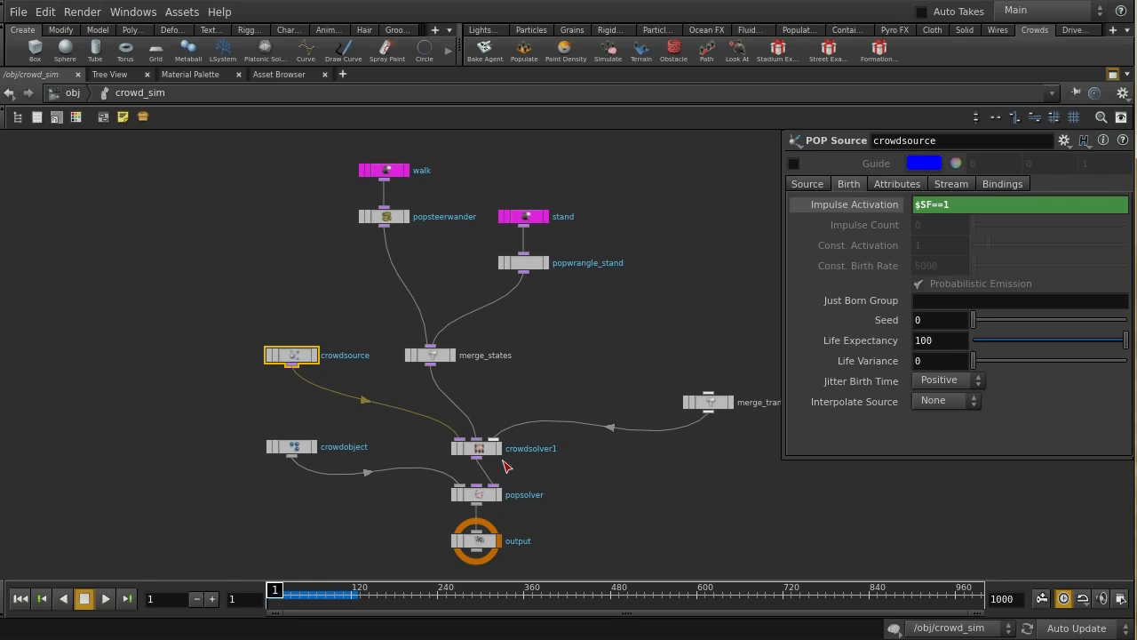
pyautogui.click(478, 451)
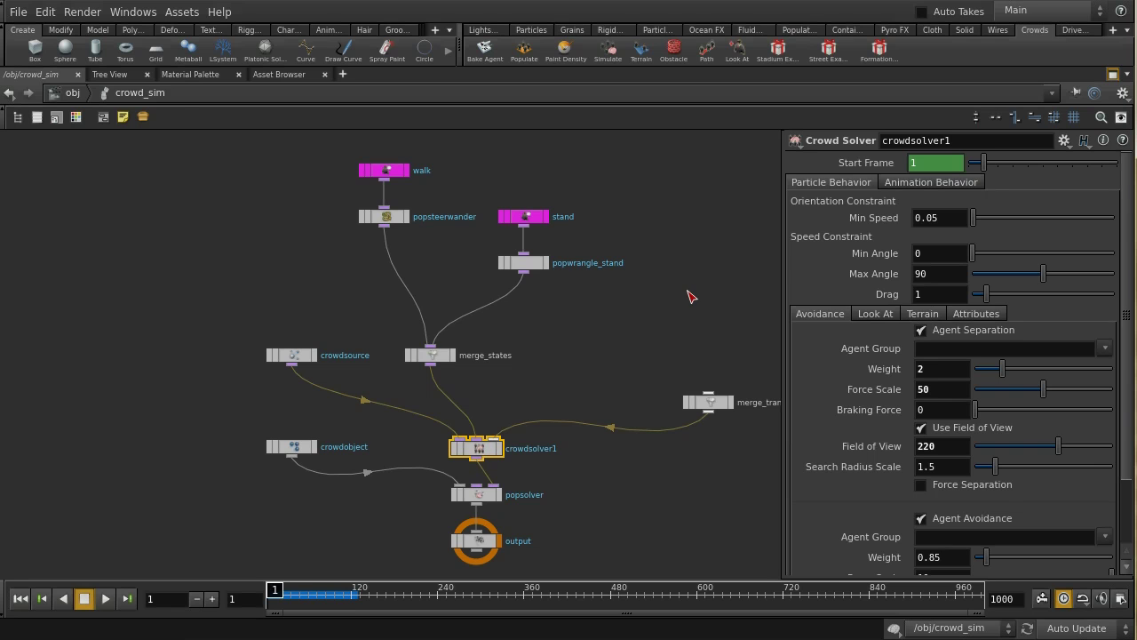
pyautogui.moveTo(1128, 210); pyautogui.dragTo(1121, 431)
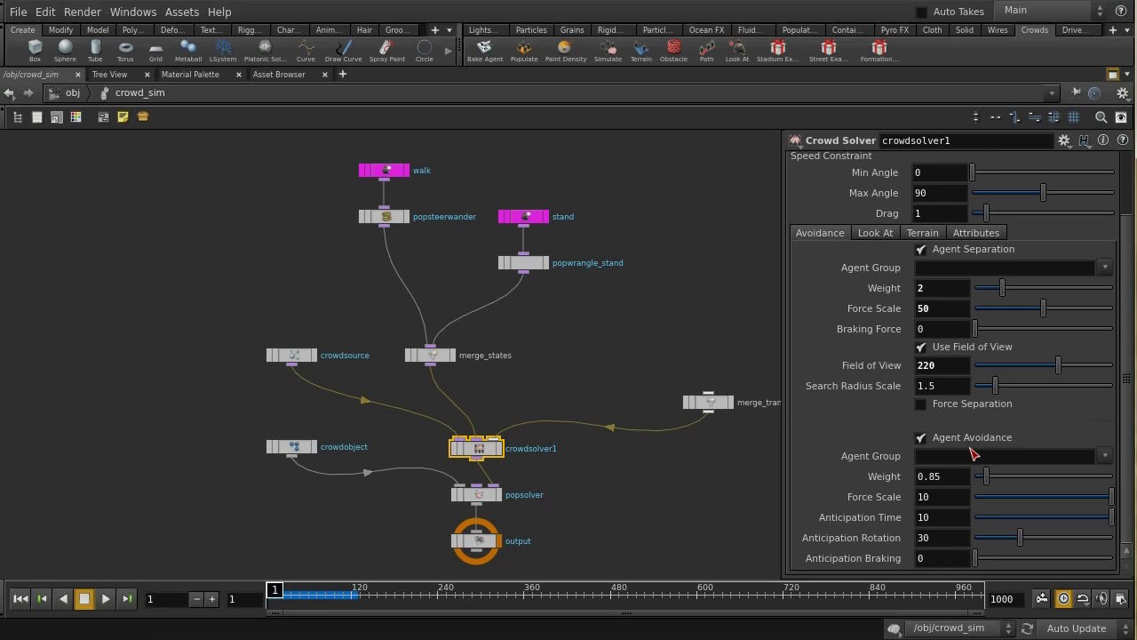
pyautogui.click(881, 237)
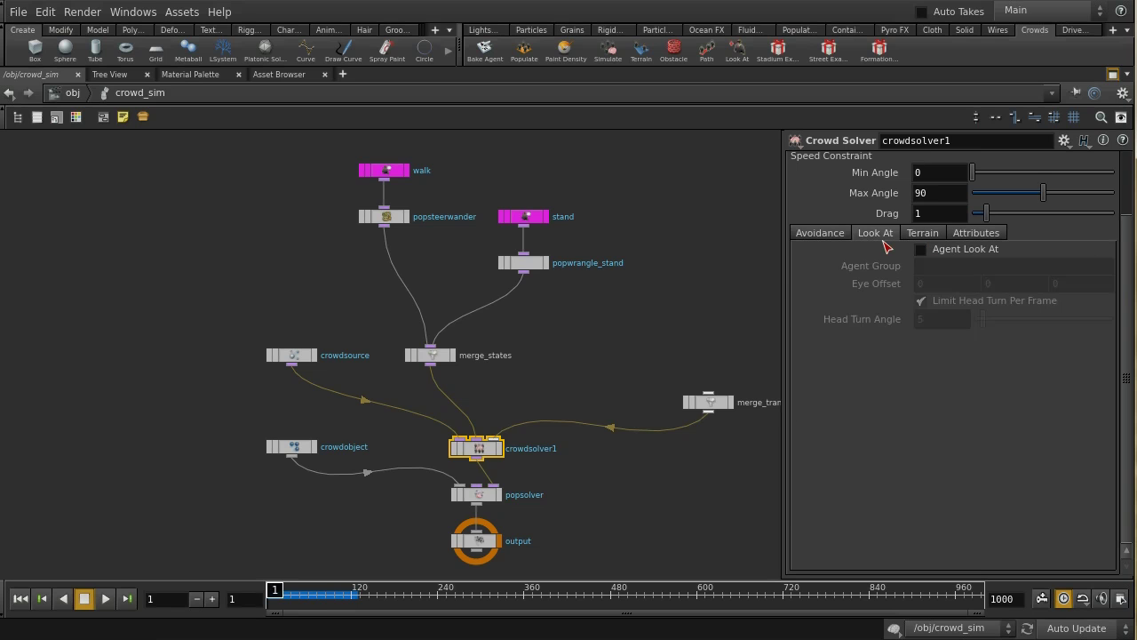
pyautogui.click(802, 240)
pyautogui.scroll(2, 657, 388)
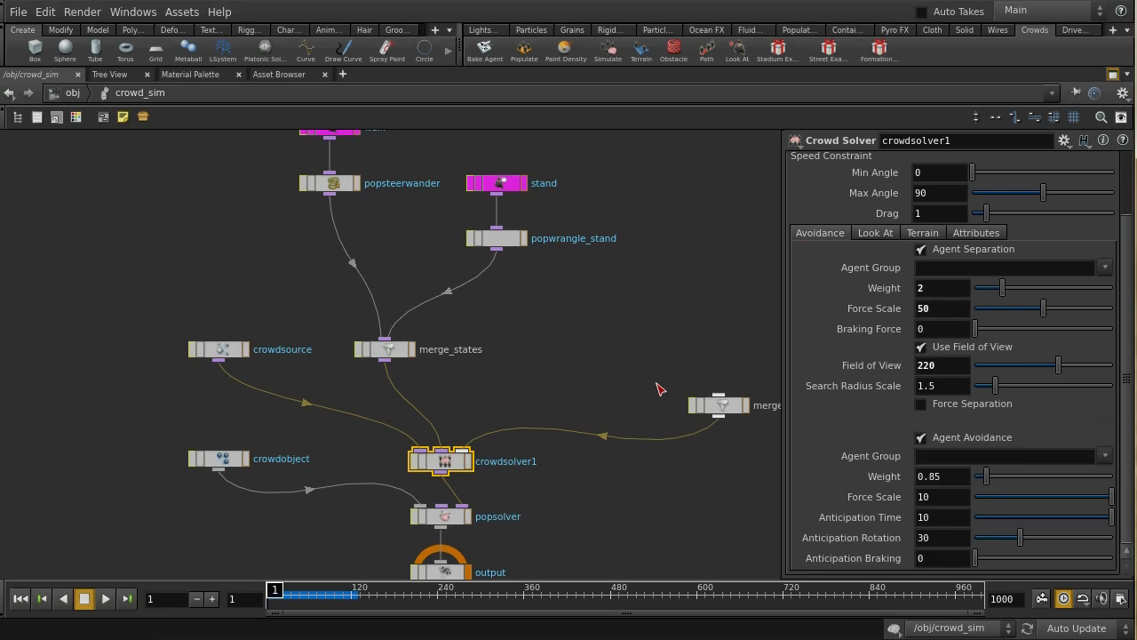
# Step: Move merge_transitions slightly closer to the solver chain and examine the input lists of merge_transitions and merge_states
pyautogui.click(719, 405)
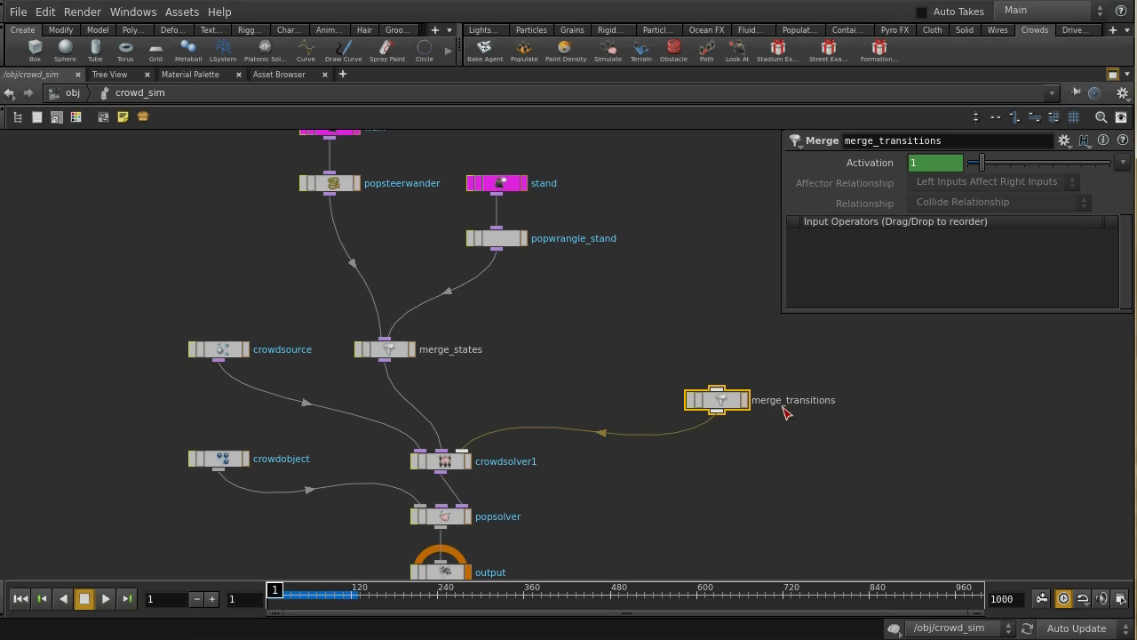
pyautogui.moveTo(708, 405); pyautogui.dragTo(681, 409)
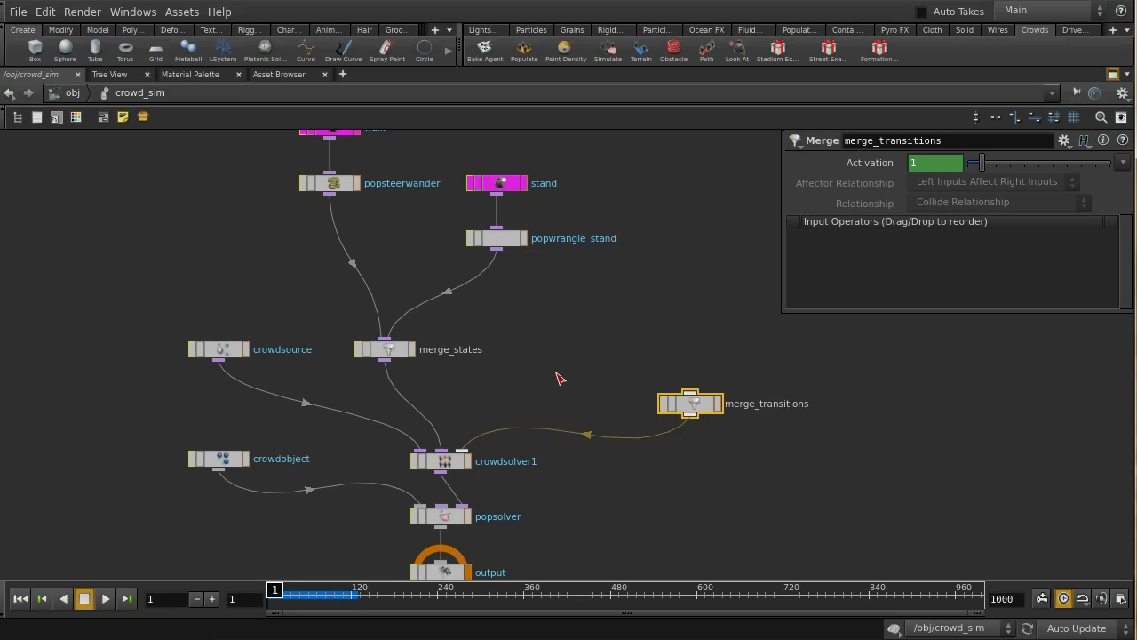
pyautogui.click(388, 355)
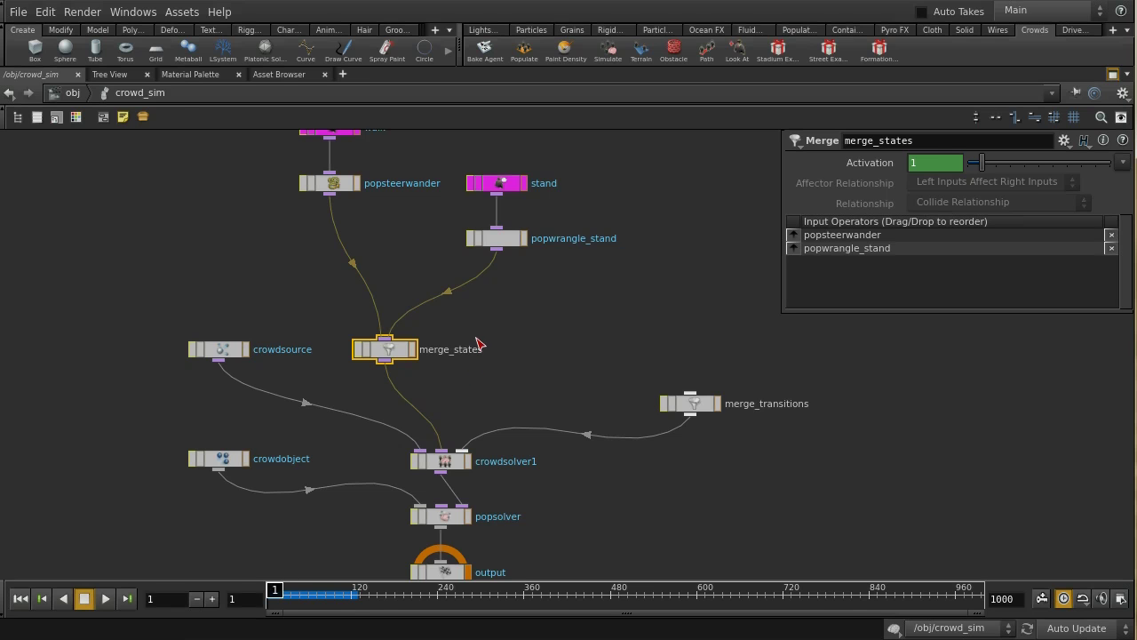
pyautogui.moveTo(477, 343); pyautogui.dragTo(554, 444, button='middle')
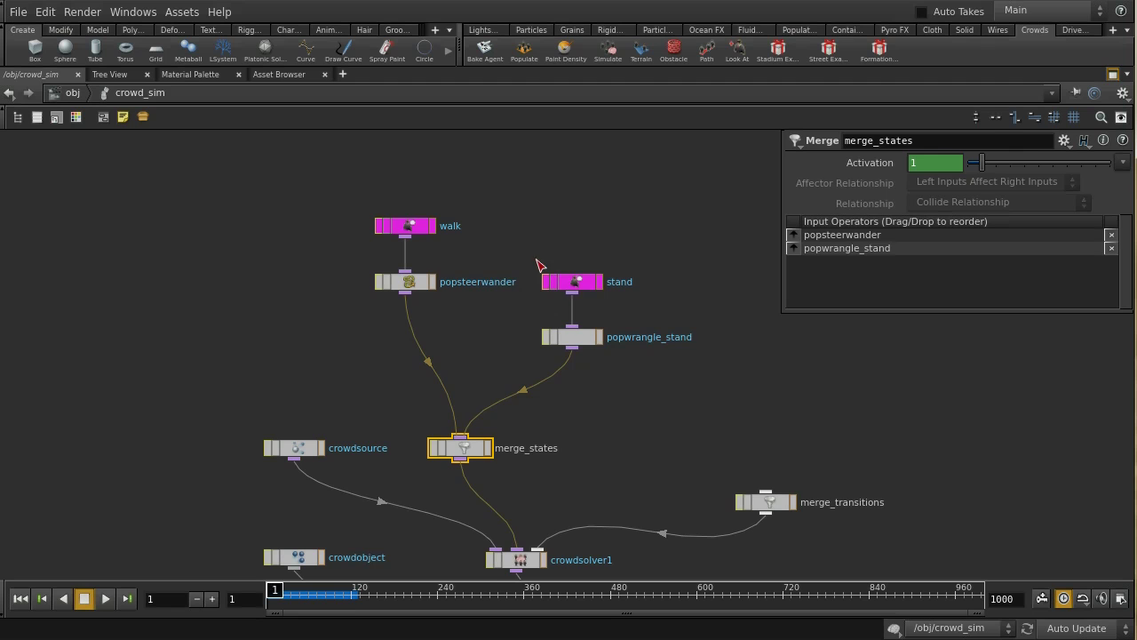
# Step: Move the stand and popwrangle_stand nodes up slightly and examine the name, clip and State Animation settings of the stand and walk states
pyautogui.moveTo(537, 262); pyautogui.dragTo(586, 309)
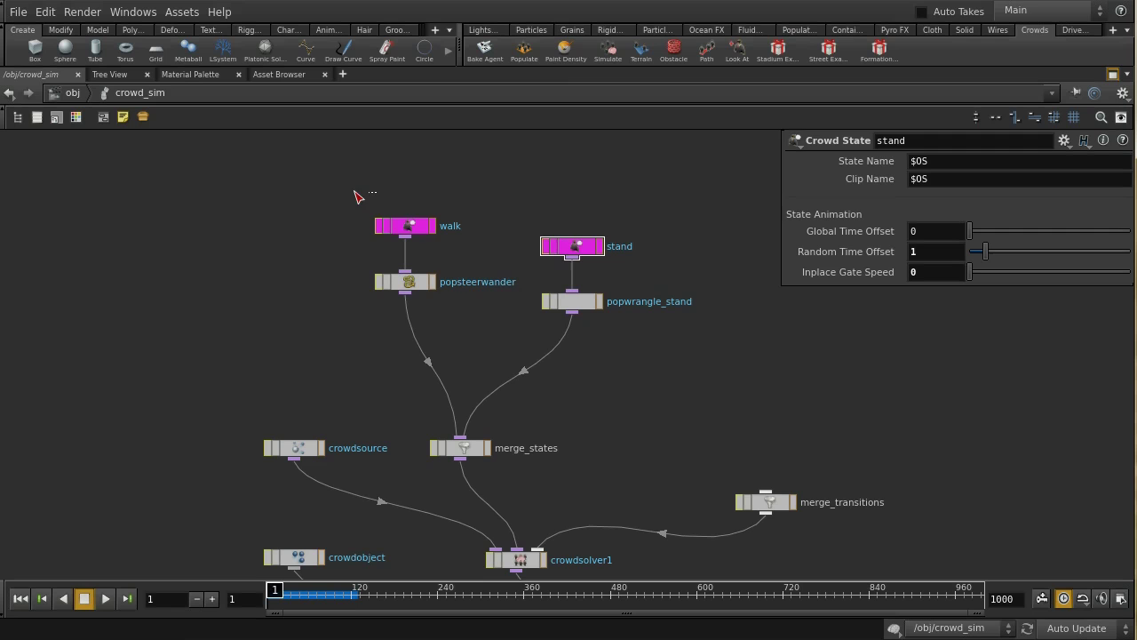
pyautogui.moveTo(377, 193); pyautogui.dragTo(464, 321)
pyautogui.click(472, 314)
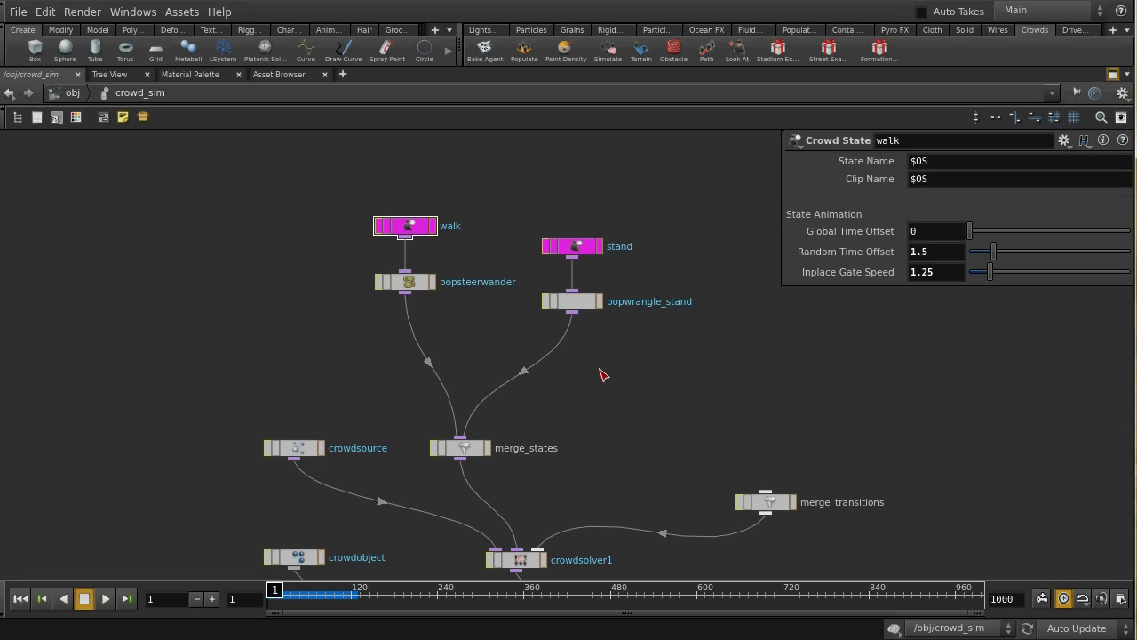
pyautogui.moveTo(604, 376); pyautogui.dragTo(629, 436, button='middle')
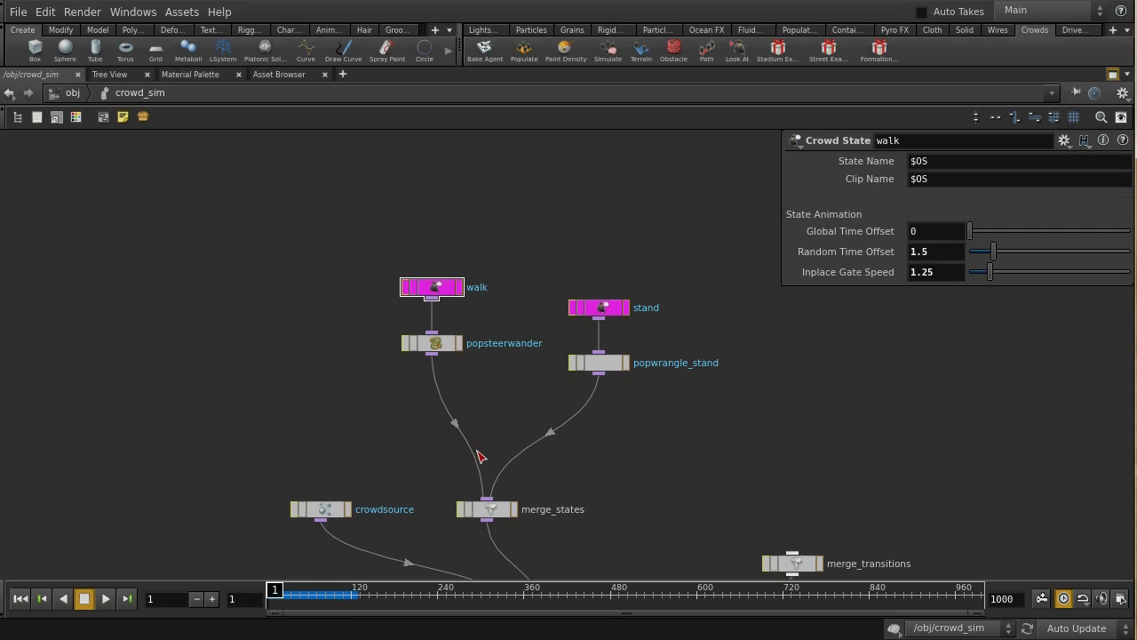
pyautogui.click(451, 294)
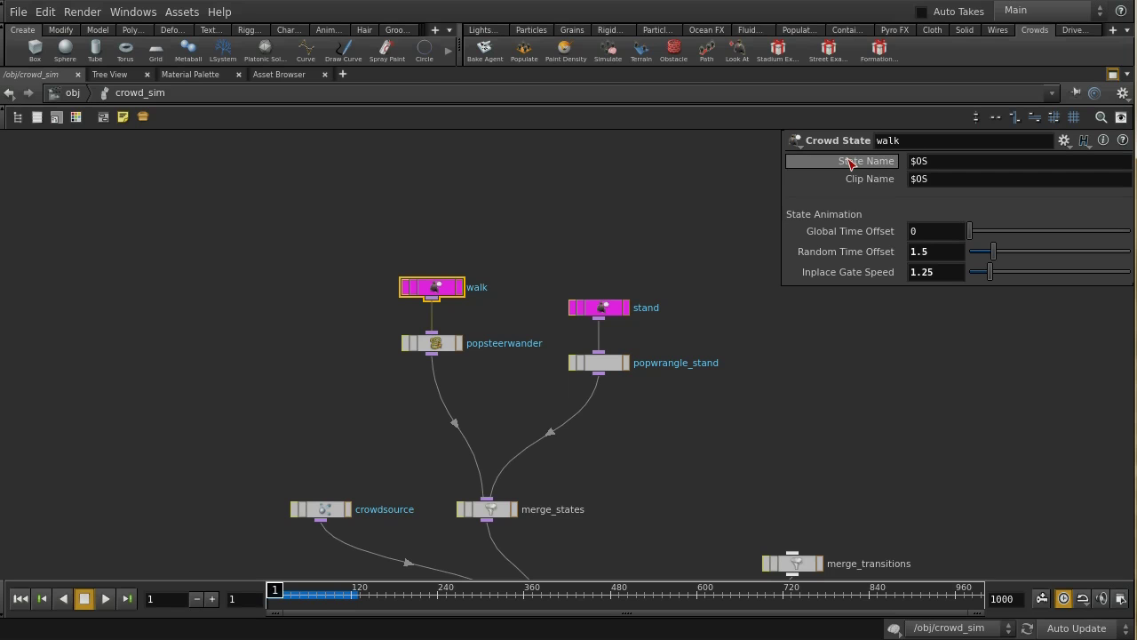
pyautogui.moveTo(850, 183)
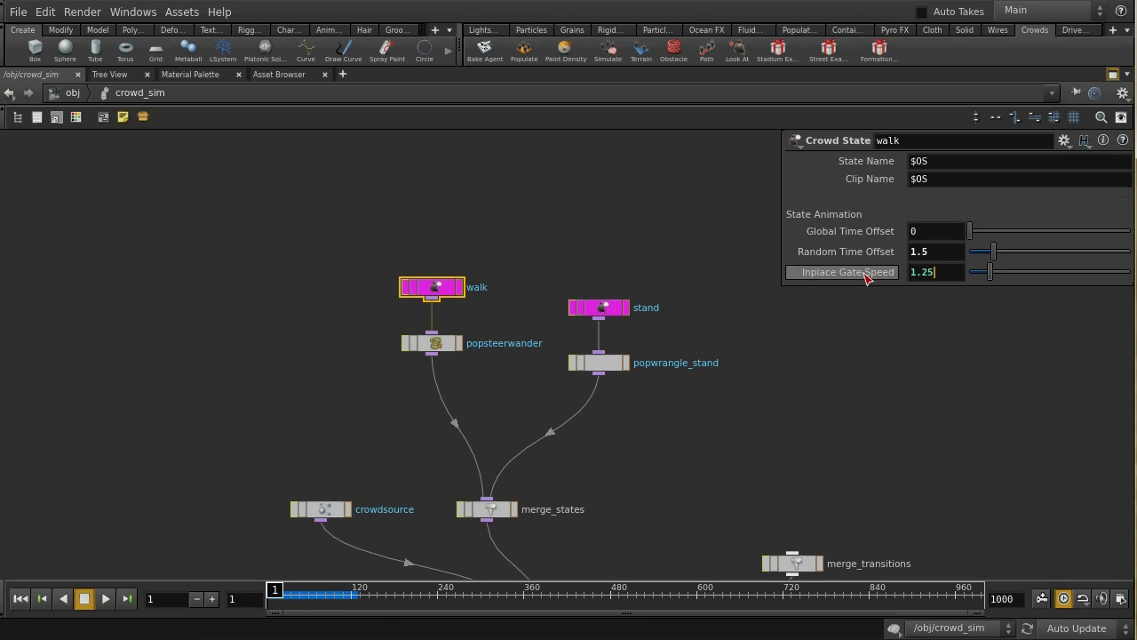
# Step: Restore the pane layout, play the crowd simulation to about frame 200 from low viewpoints, stop and rewind to frame 1
pyautogui.click(1111, 77)
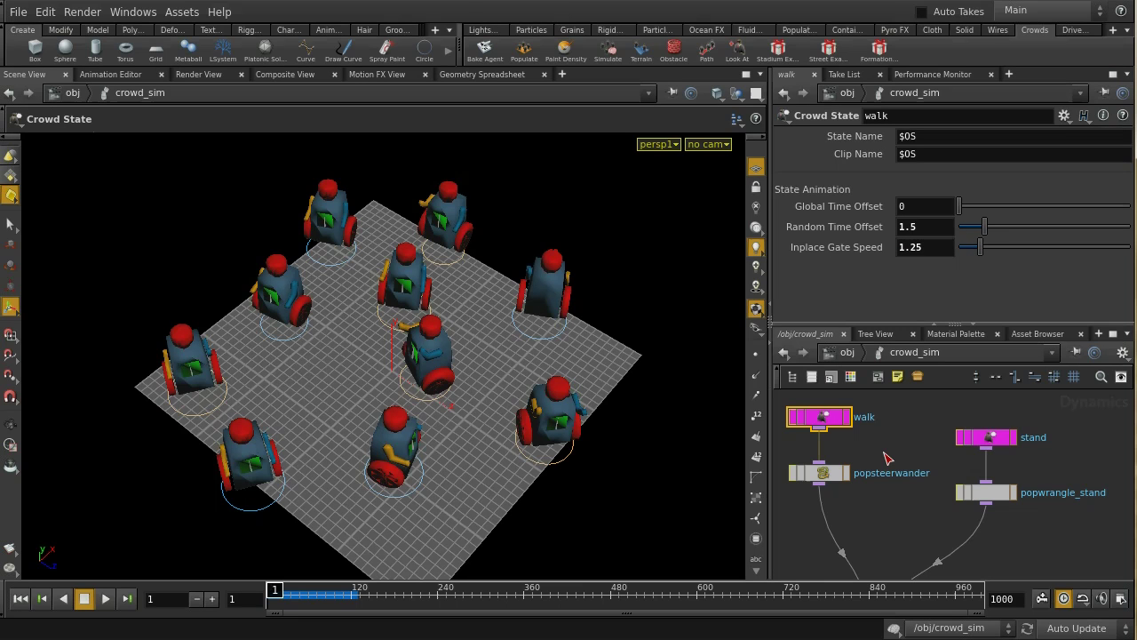
pyautogui.press('Escape')
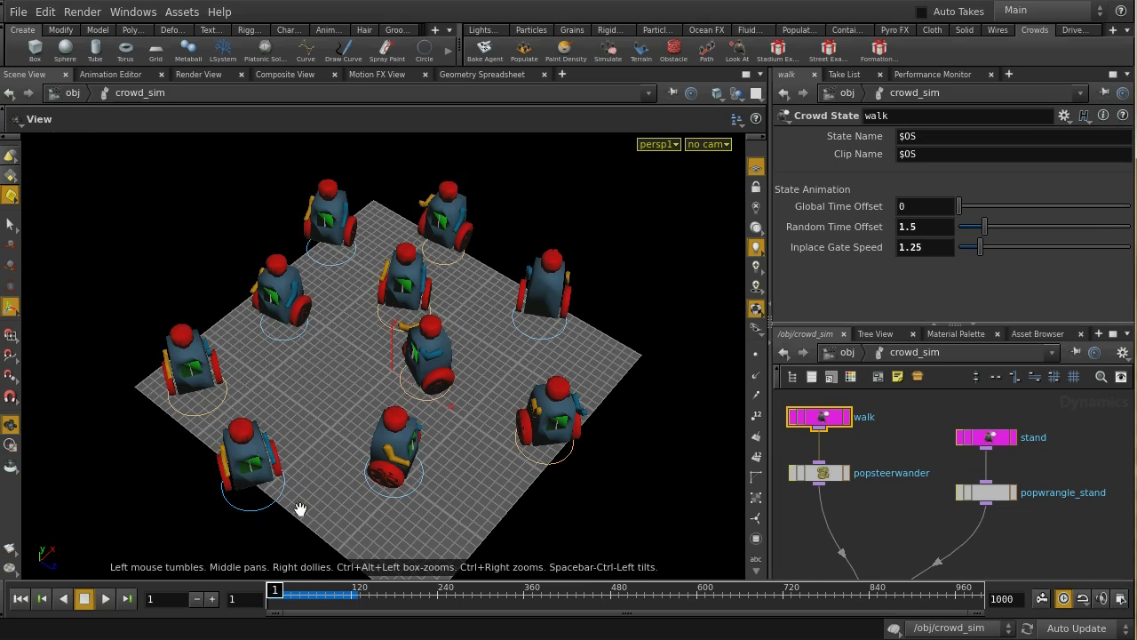
pyautogui.moveTo(297, 507); pyautogui.dragTo(448, 413)
pyautogui.press('Return')
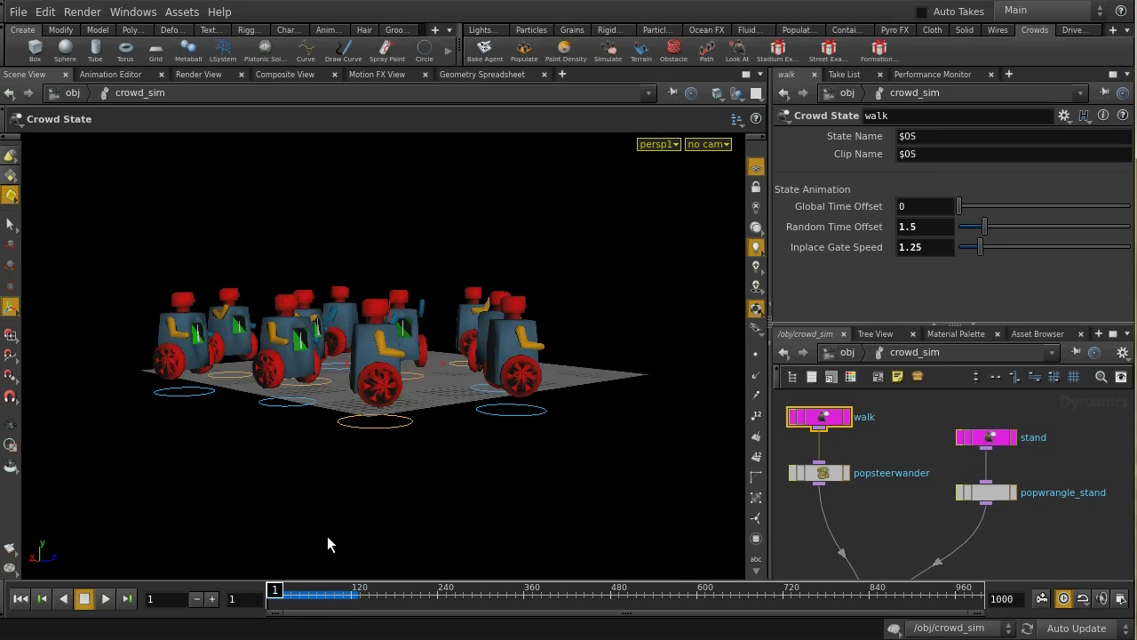
pyautogui.click(108, 599)
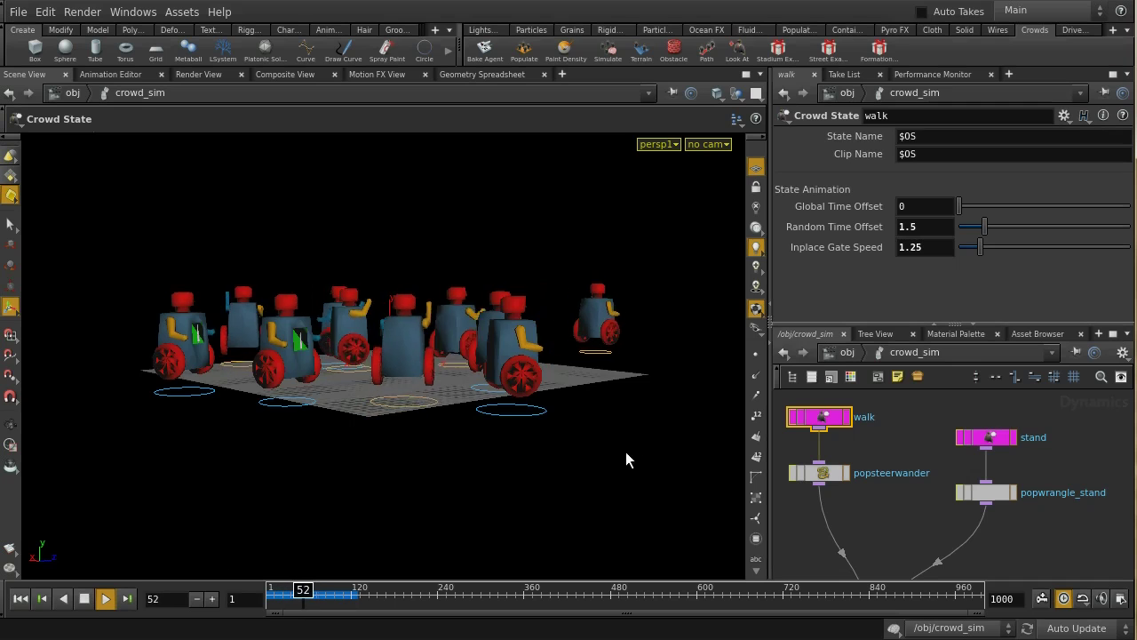
pyautogui.press('Escape')
pyautogui.moveTo(639, 376); pyautogui.dragTo(510, 406)
pyautogui.press('Return')
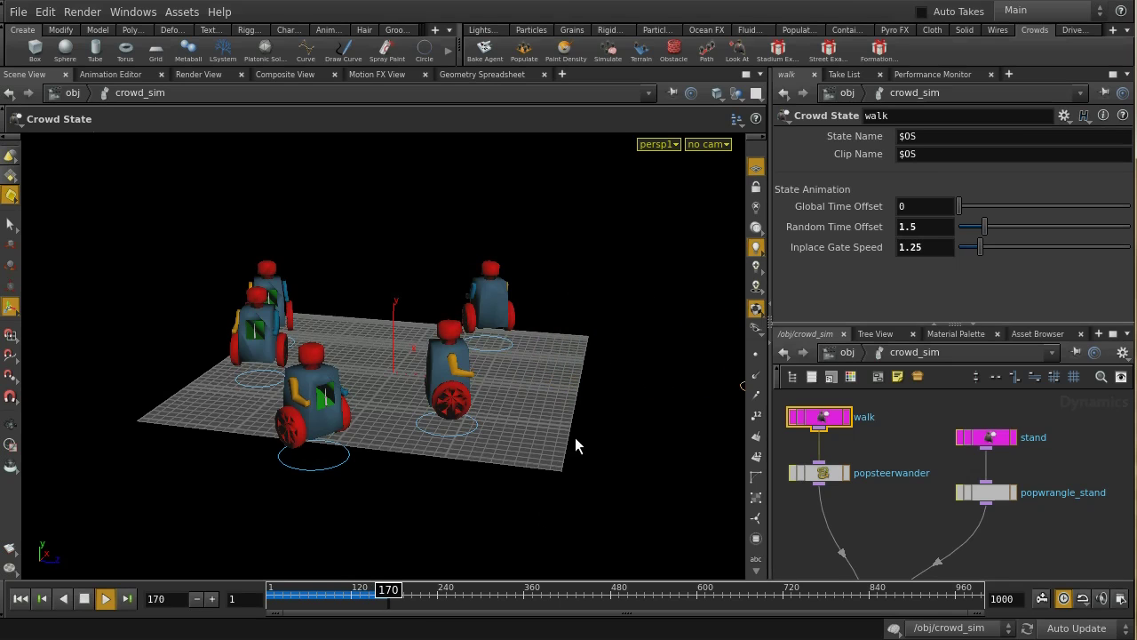
pyautogui.click(85, 602)
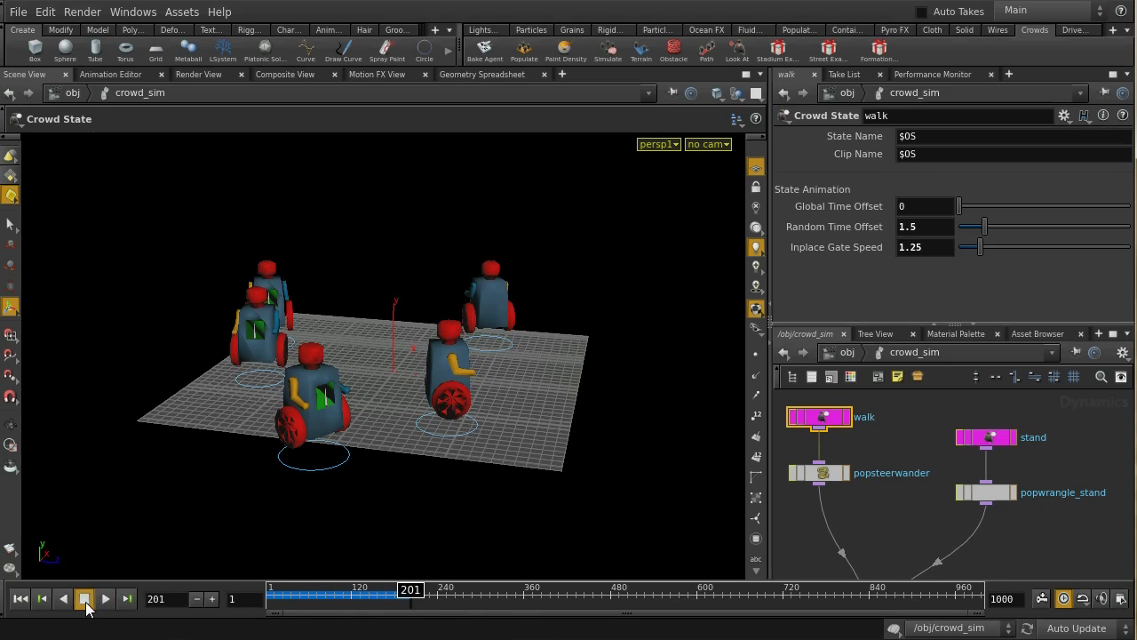
pyautogui.click(18, 604)
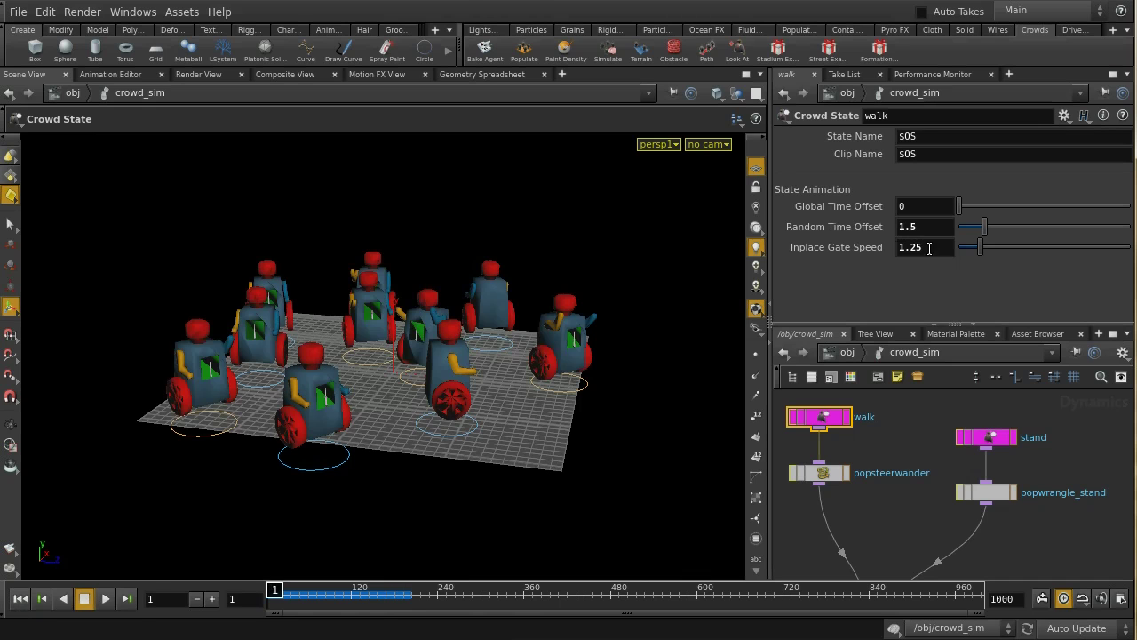
# Step: Set the walk state's Inplace Gate Speed to 0.3, play the simulation past frame 170 and rewind to frame 1
pyautogui.moveTo(928, 247); pyautogui.dragTo(855, 254)
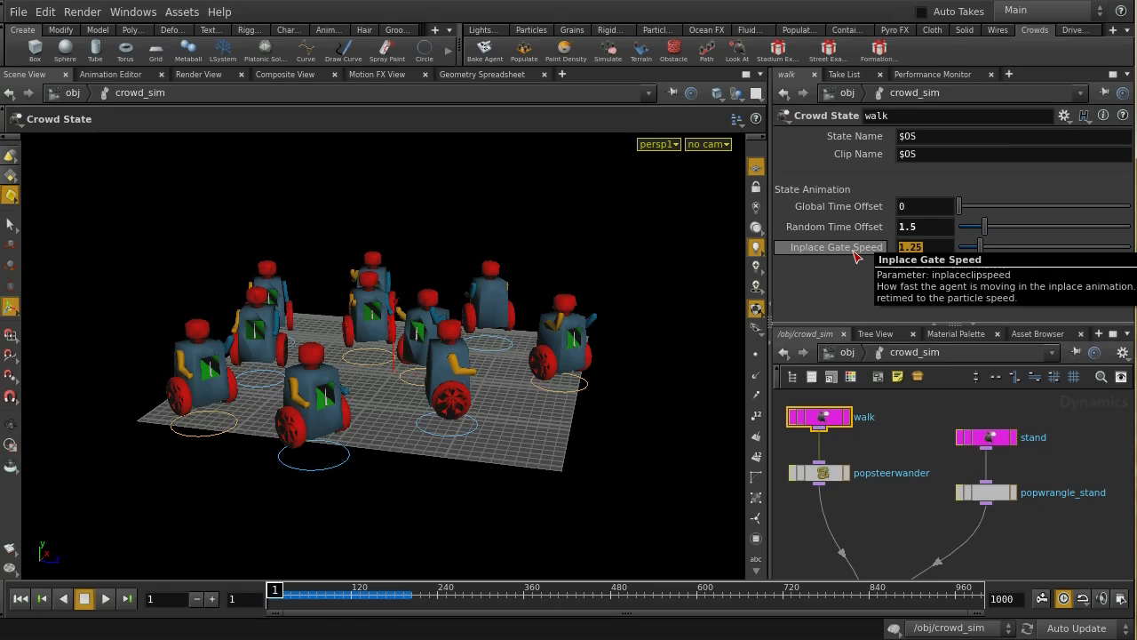
pyautogui.write('.3')
pyautogui.press('Return')
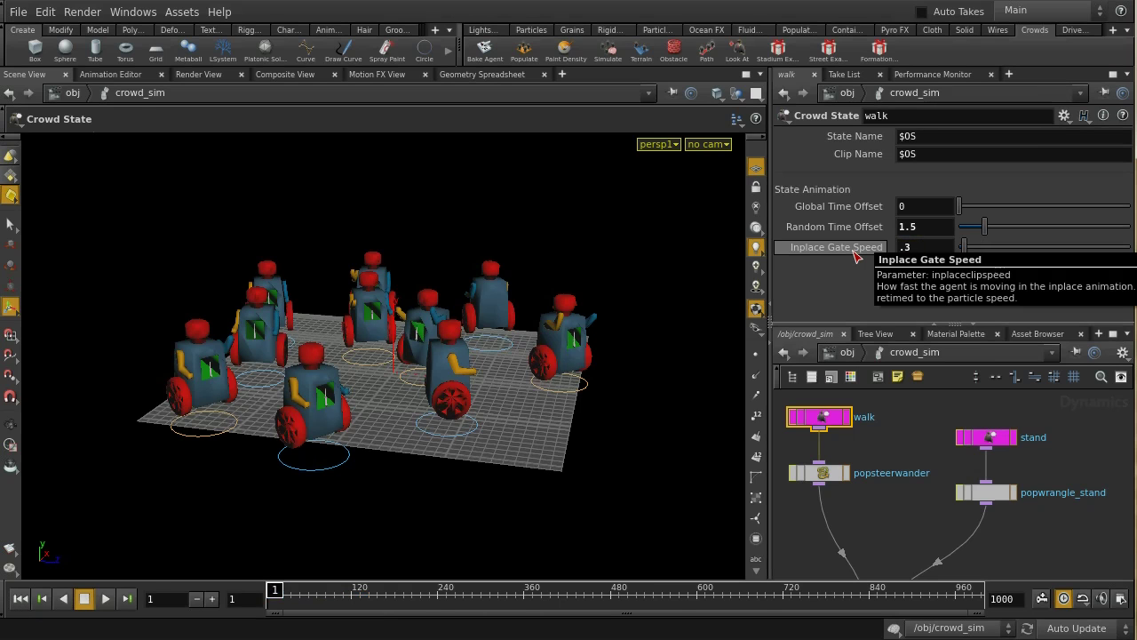
pyautogui.click(106, 598)
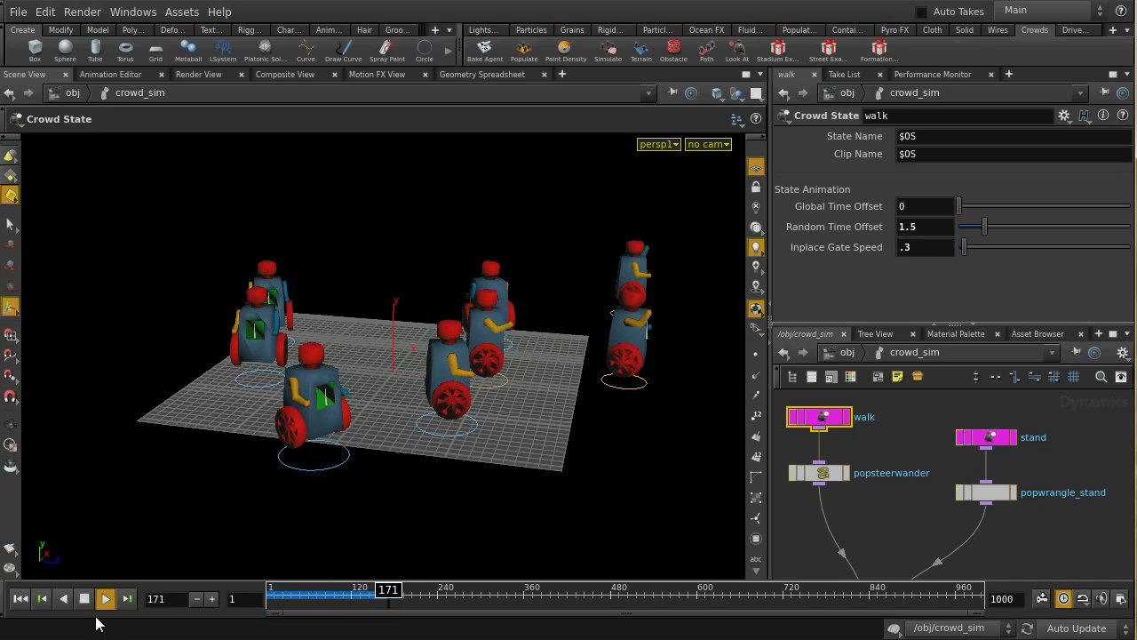
pyautogui.click(20, 599)
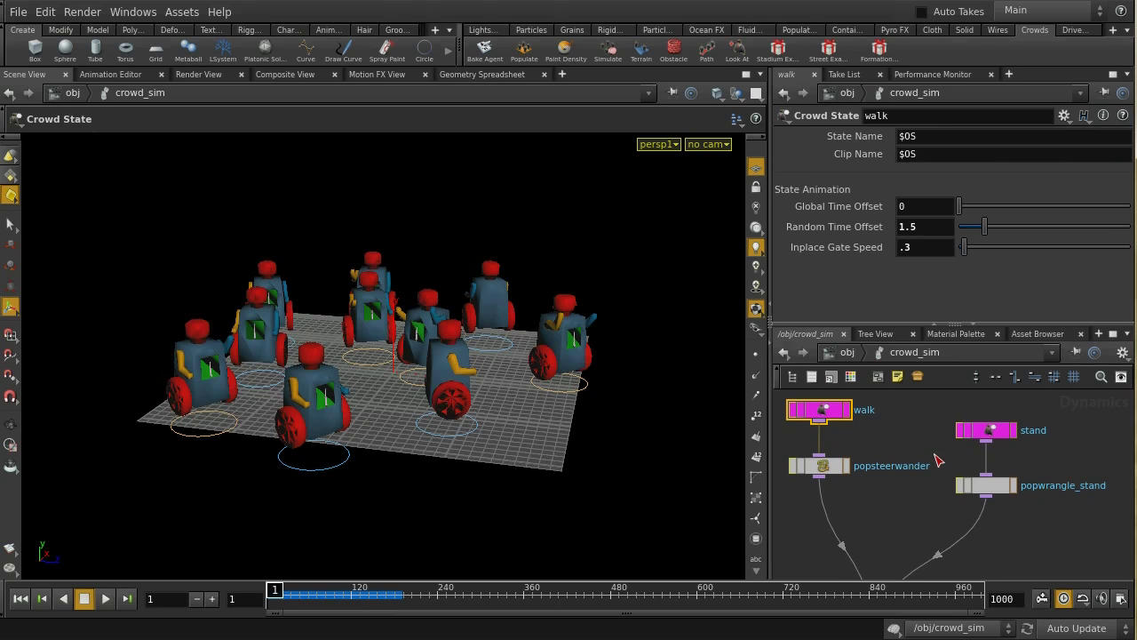
# Step: Maximize the node graph and examine the popsteerwander noise and force settings and the VEXpression of popwrangle_stand
pyautogui.click(1113, 333)
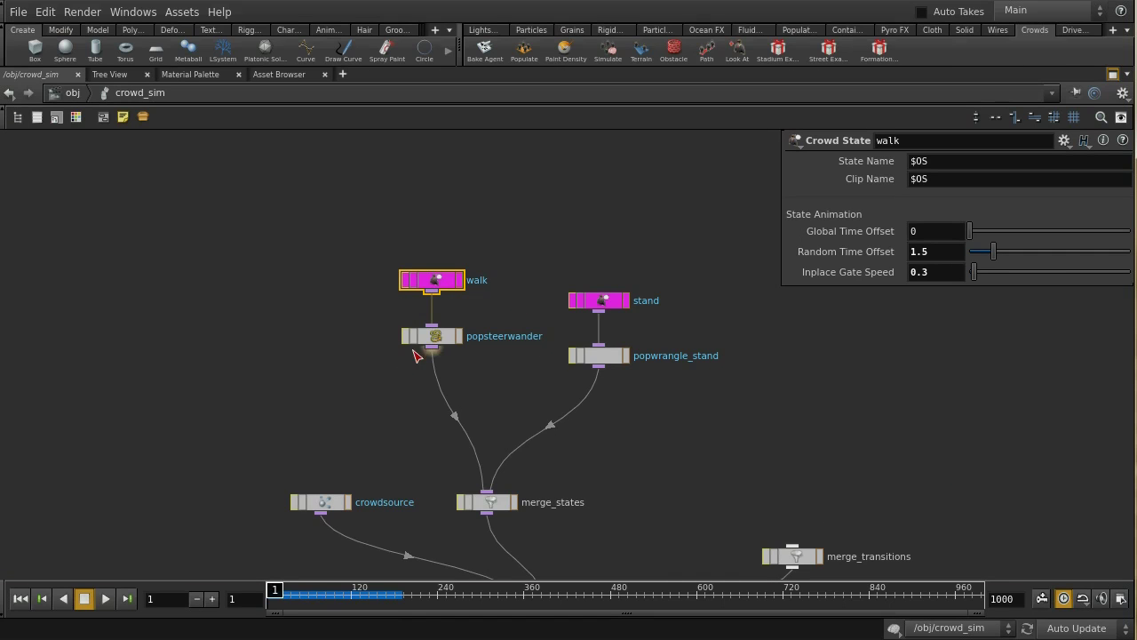
pyautogui.moveTo(433, 341)
pyautogui.mouseDown()
pyautogui.moveTo(389, 359)
pyautogui.moveTo(404, 340)
pyautogui.moveTo(447, 335)
pyautogui.mouseUp()
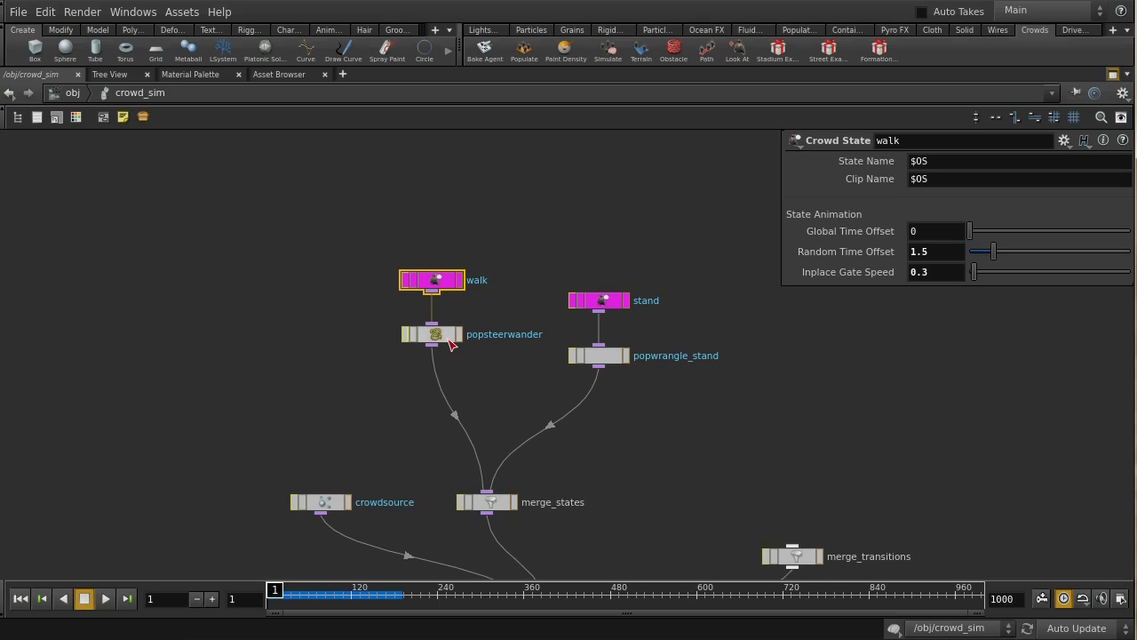
pyautogui.click(449, 342)
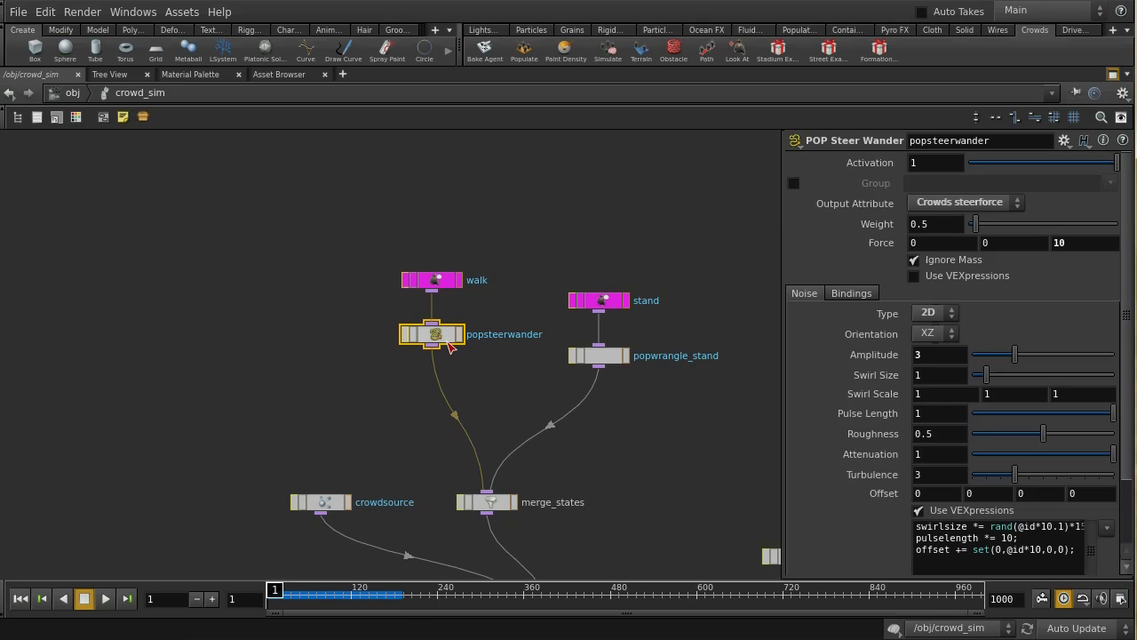
pyautogui.click(443, 286)
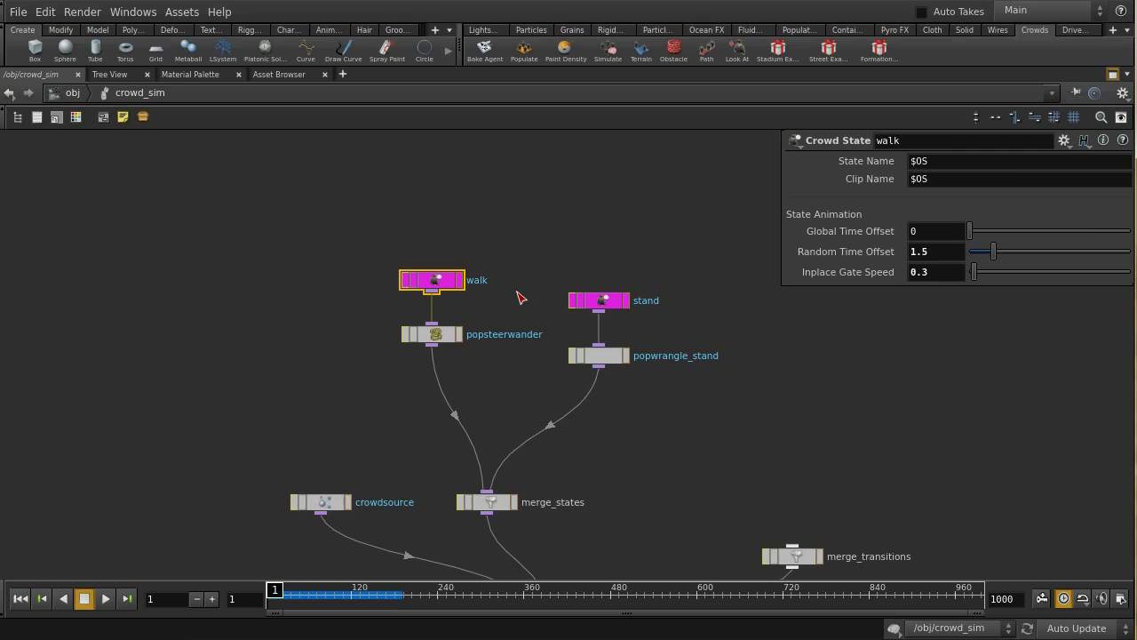
pyautogui.click(606, 303)
pyautogui.click(599, 357)
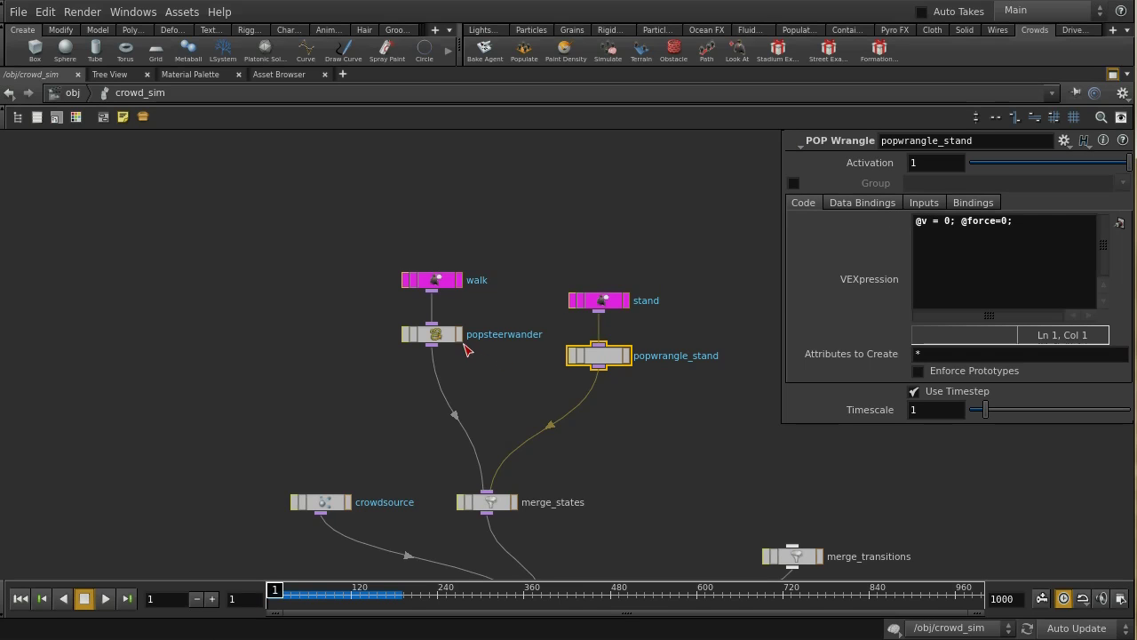
pyautogui.click(447, 337)
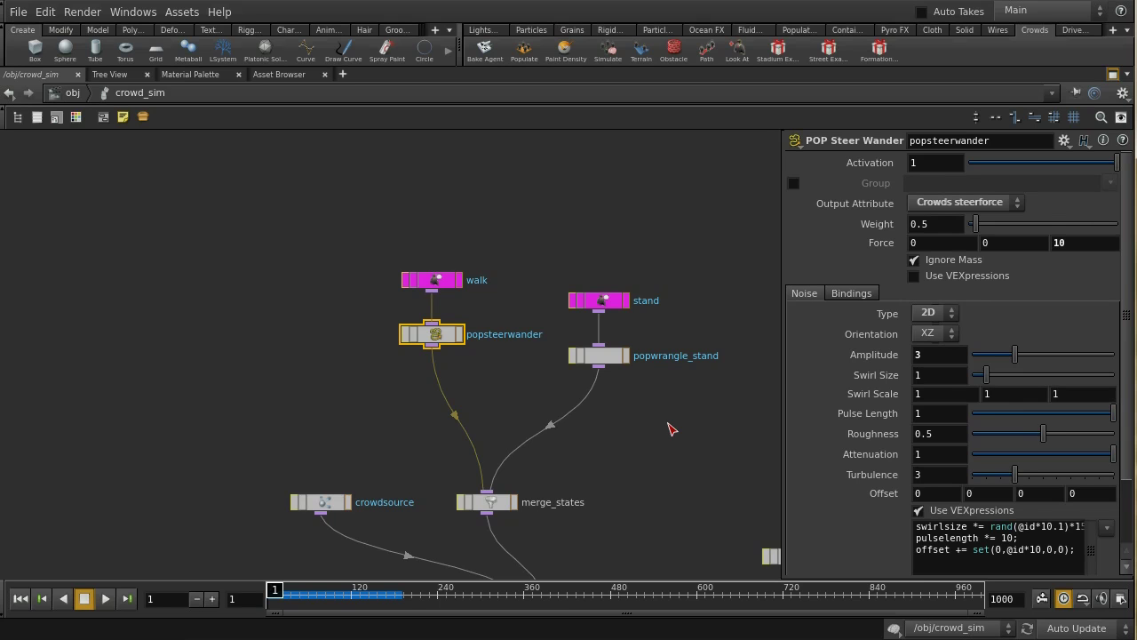
pyautogui.click(600, 357)
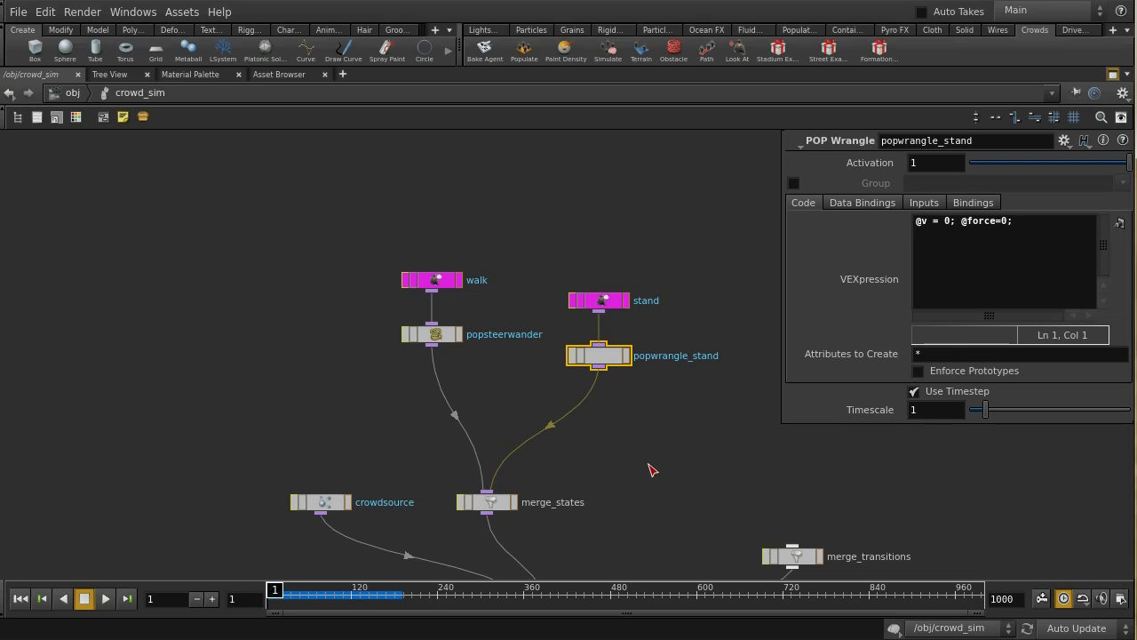
# Step: Bring the whole crowd network into view and examine the settings of the stand crowd state
pyautogui.moveTo(649, 469); pyautogui.dragTo(431, 361, button='middle')
pyautogui.scroll(-2, 570, 374)
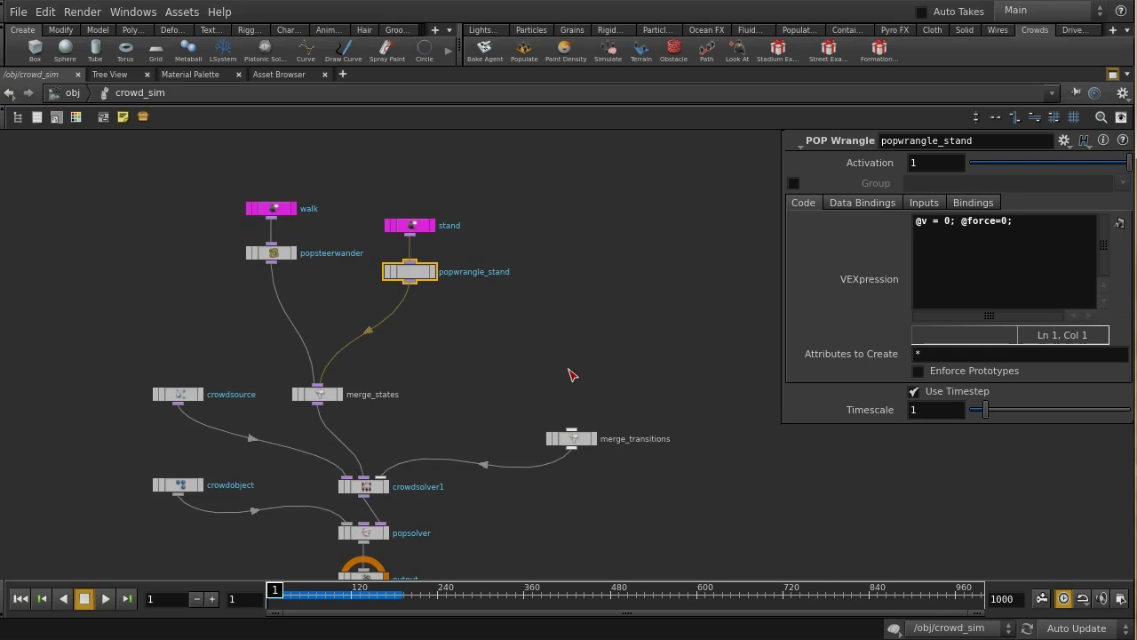
pyautogui.moveTo(533, 302); pyautogui.dragTo(526, 333, button='middle')
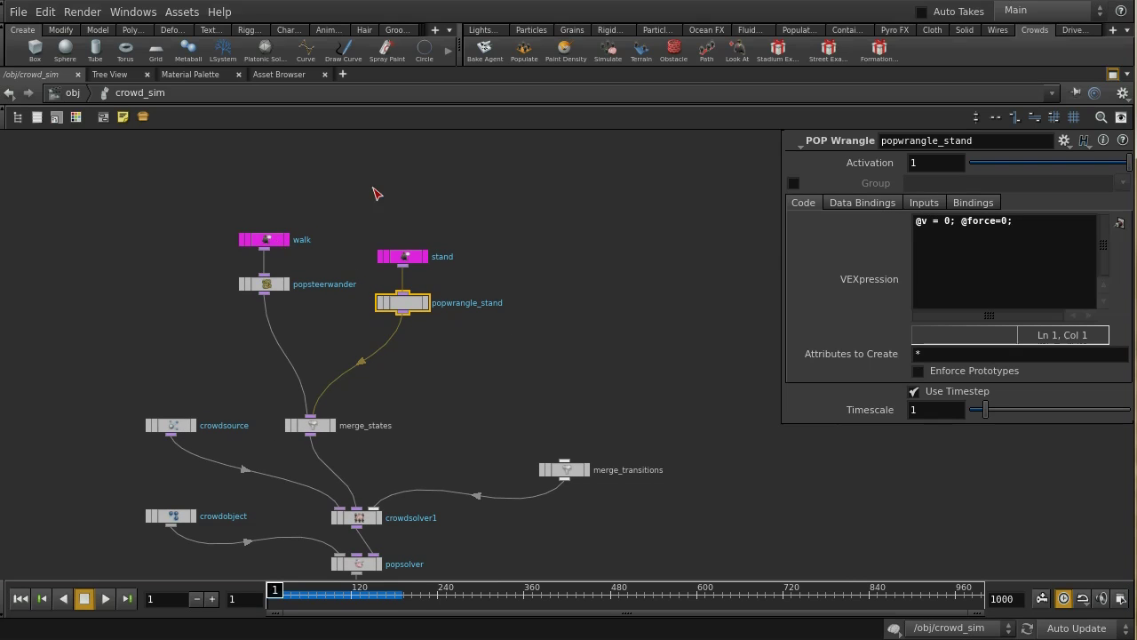
pyautogui.click(382, 256)
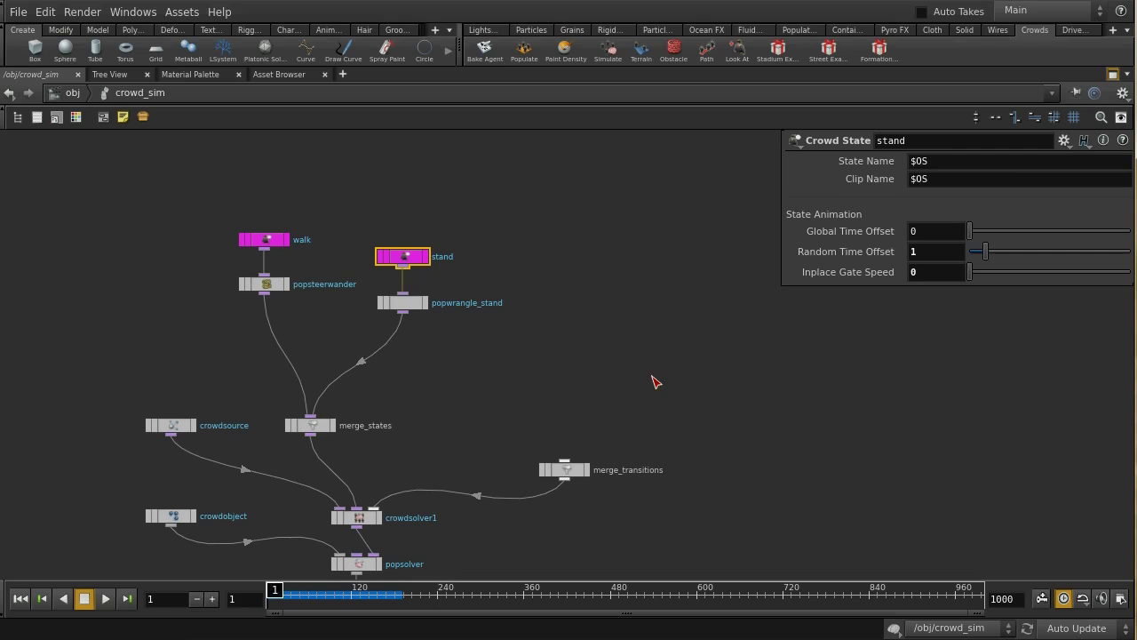
# Step: Add a Crowd Trigger node in the empty space above merge_transitions
pyautogui.scroll(5, 660, 401)
pyautogui.scroll(-2, 660, 401)
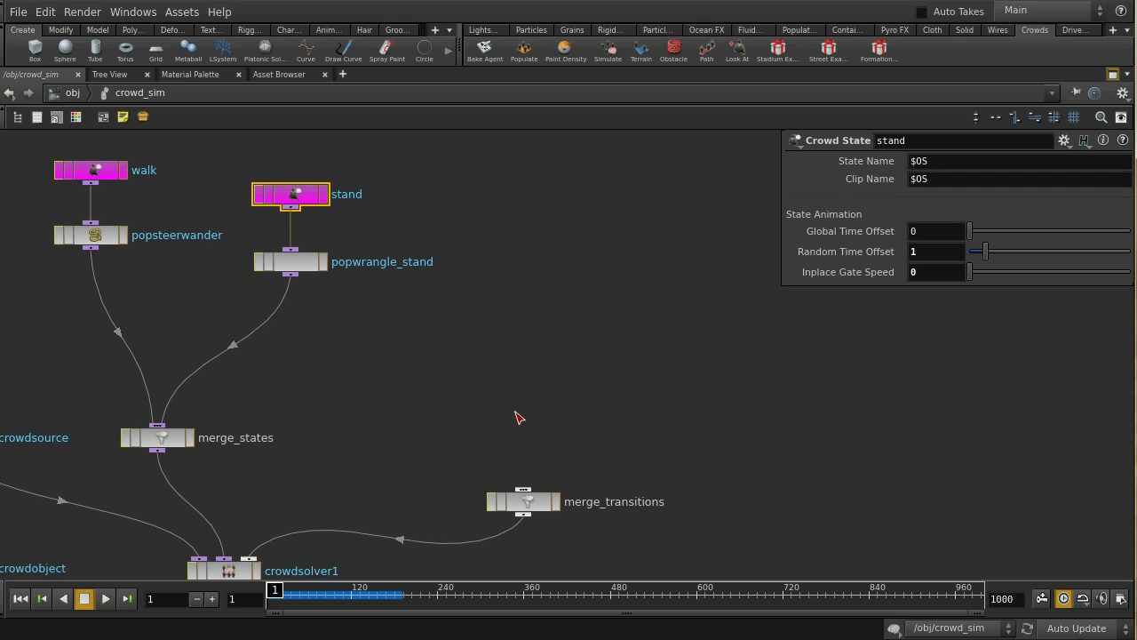
pyautogui.press('Tab')
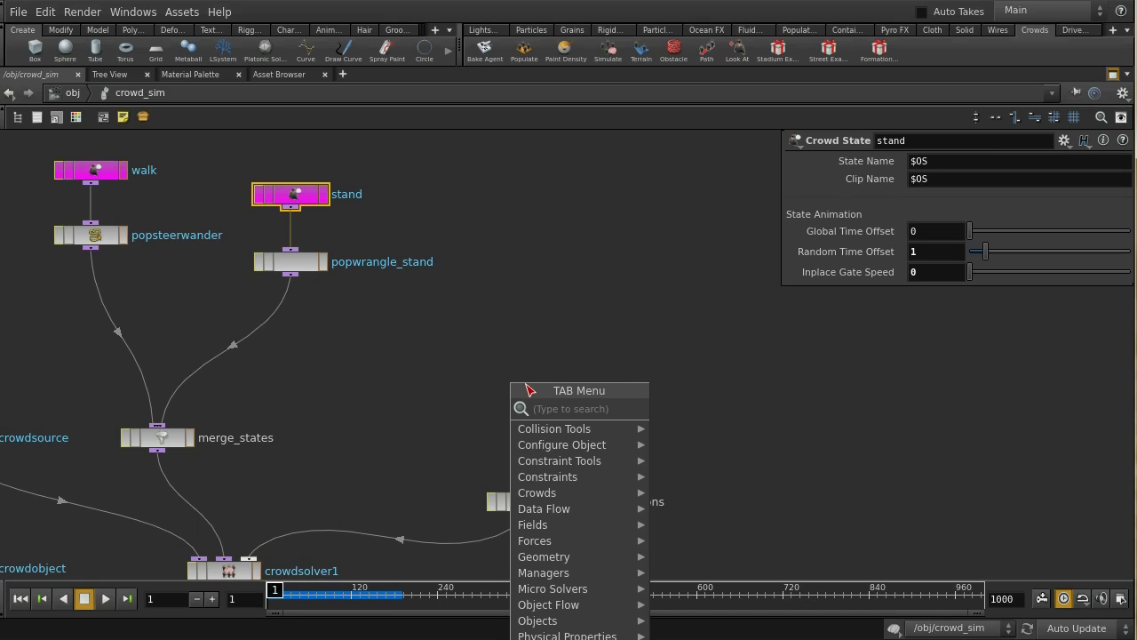
pyautogui.write('cr')
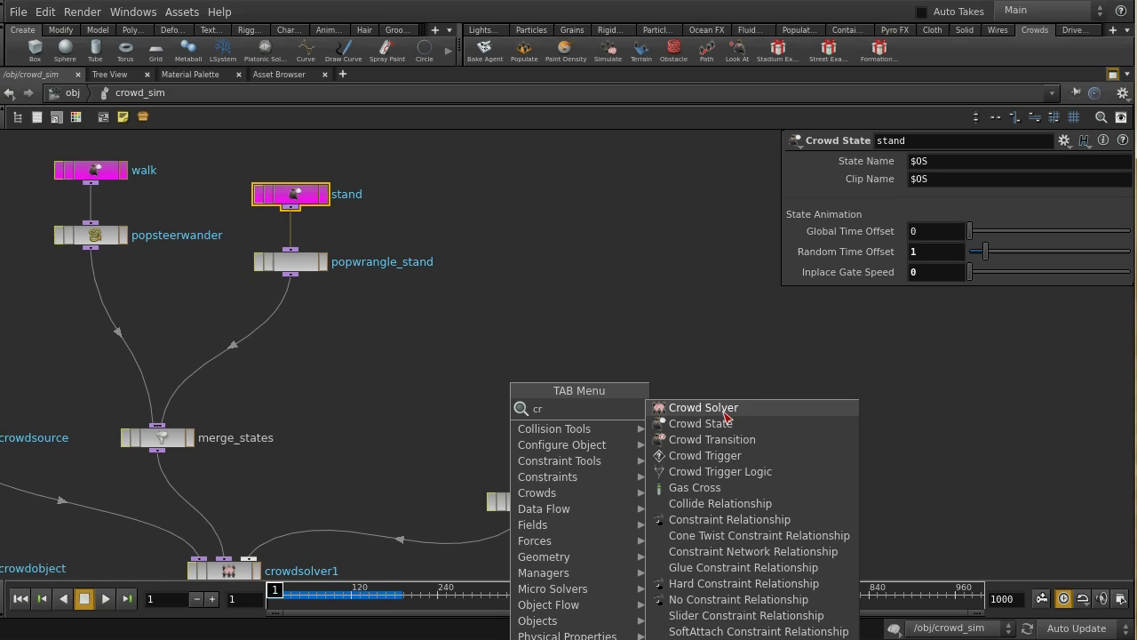
pyautogui.click(704, 455)
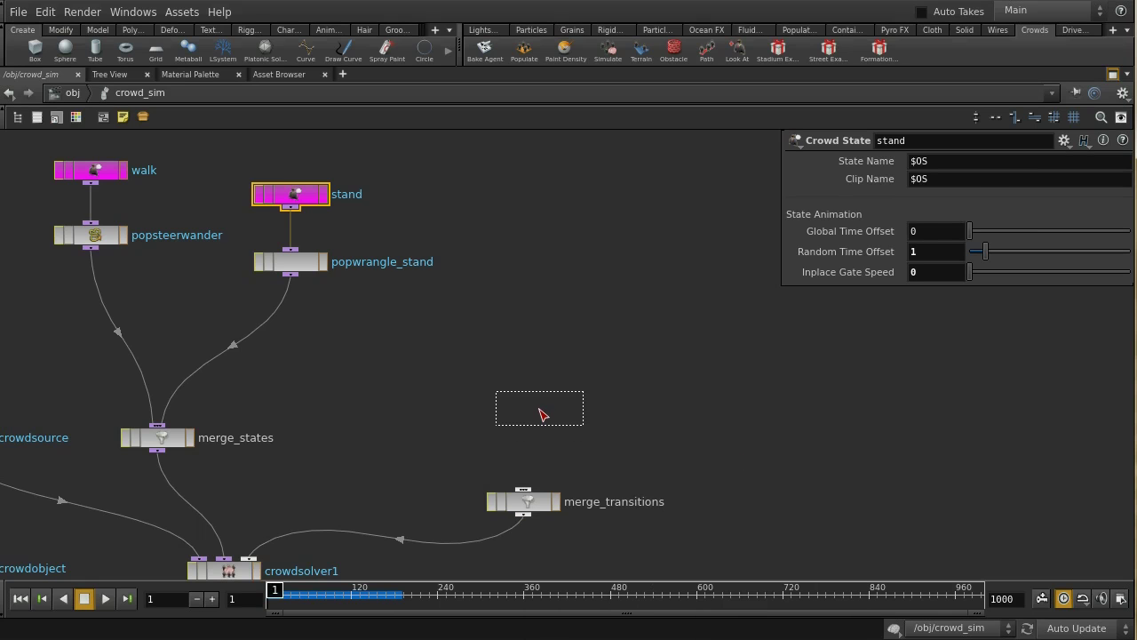
pyautogui.click(538, 404)
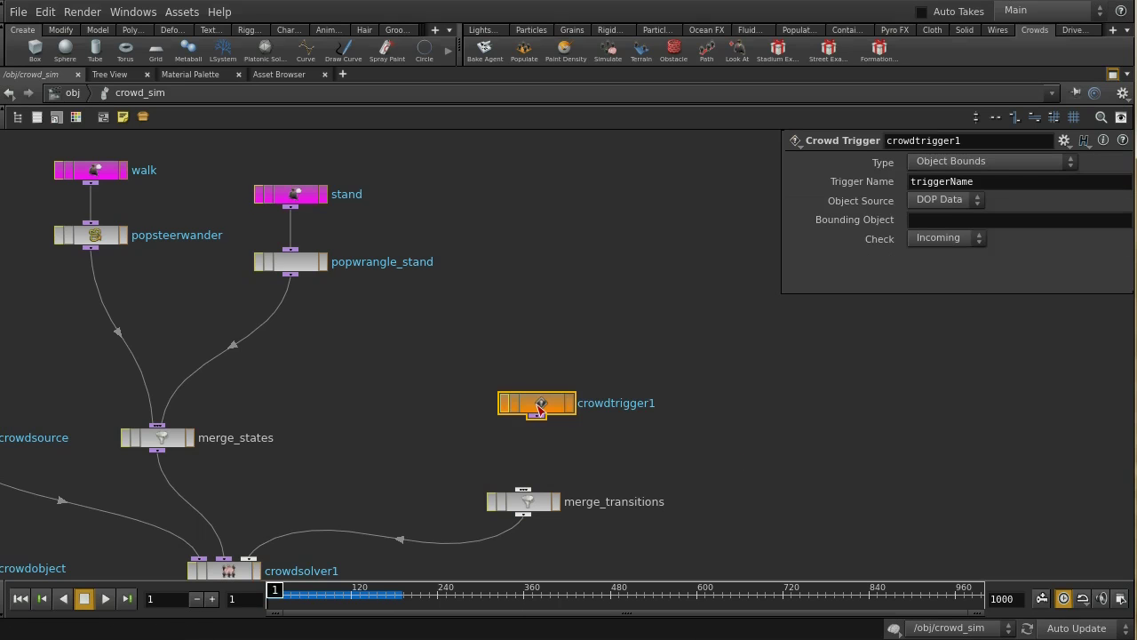
# Step: Configure the crowd trigger as Current State Duration, named stateDuration, with comparison > and a time of 2 seconds
pyautogui.click(939, 169)
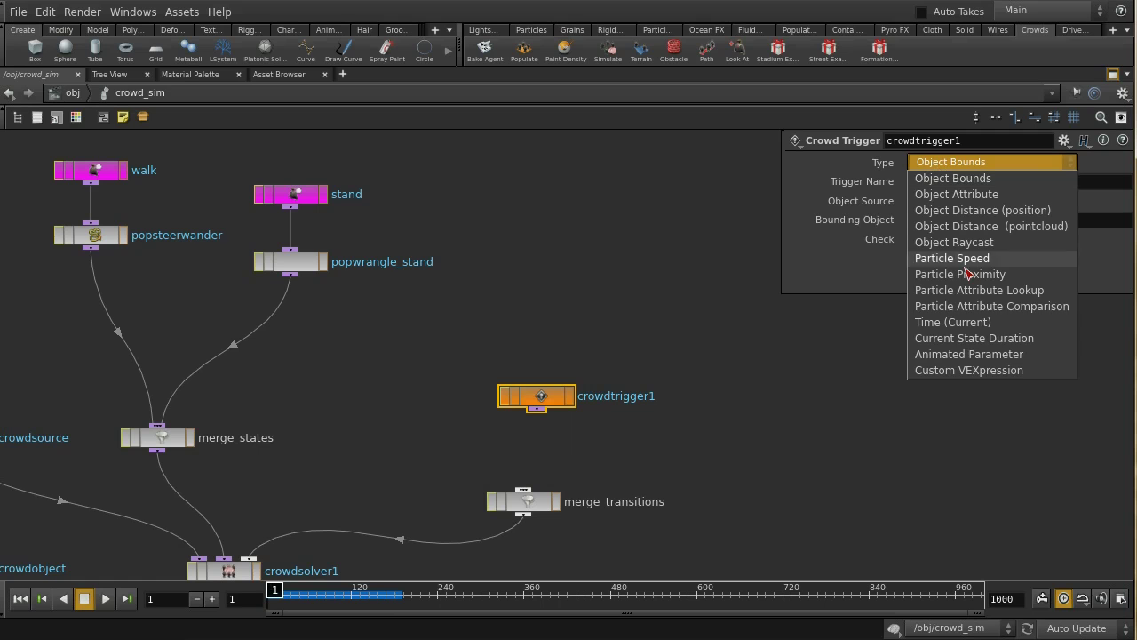
pyautogui.click(968, 338)
pyautogui.doubleClick(990, 182)
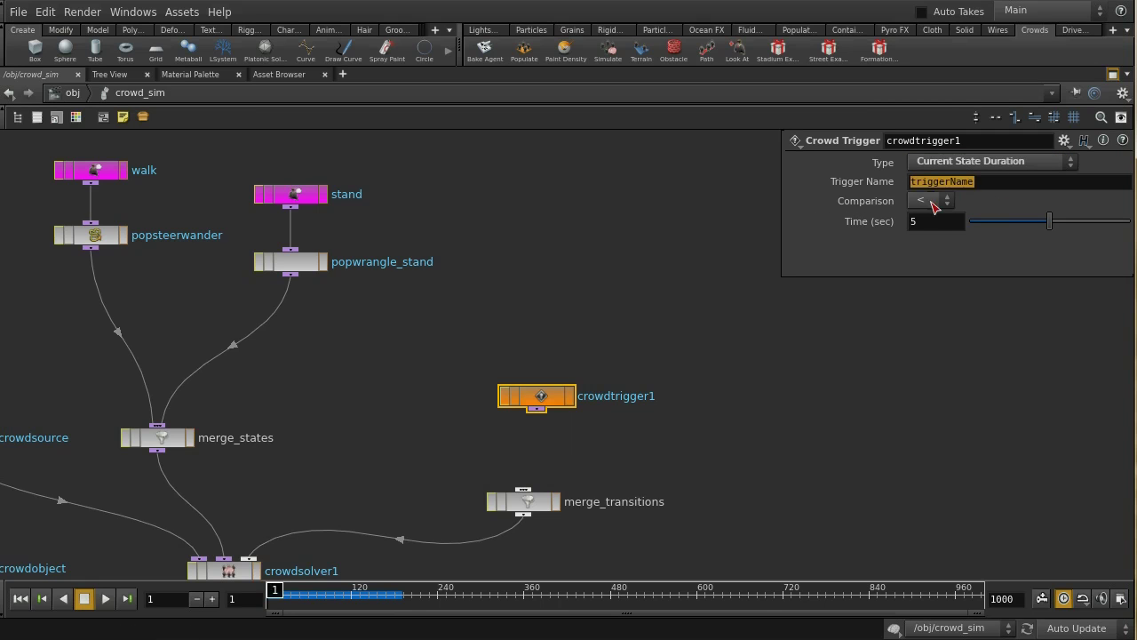
pyautogui.write('s')
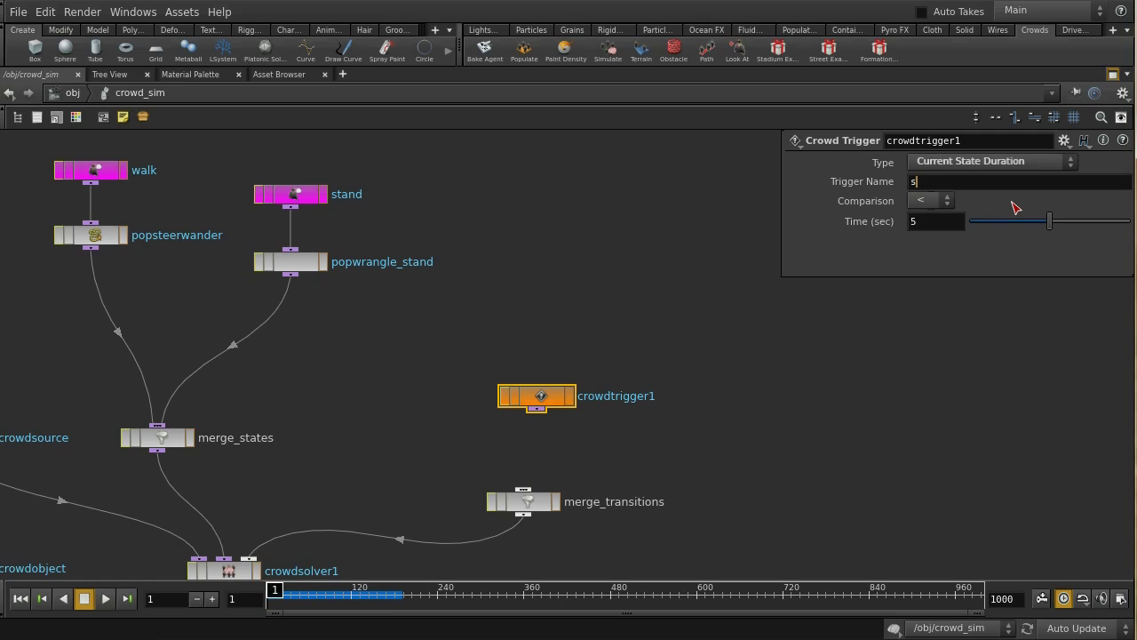
pyautogui.write('tateDuration')
pyautogui.click(930, 201)
pyautogui.click(921, 250)
pyautogui.press('BackSpace')
pyautogui.write('2')
pyautogui.press('Return')
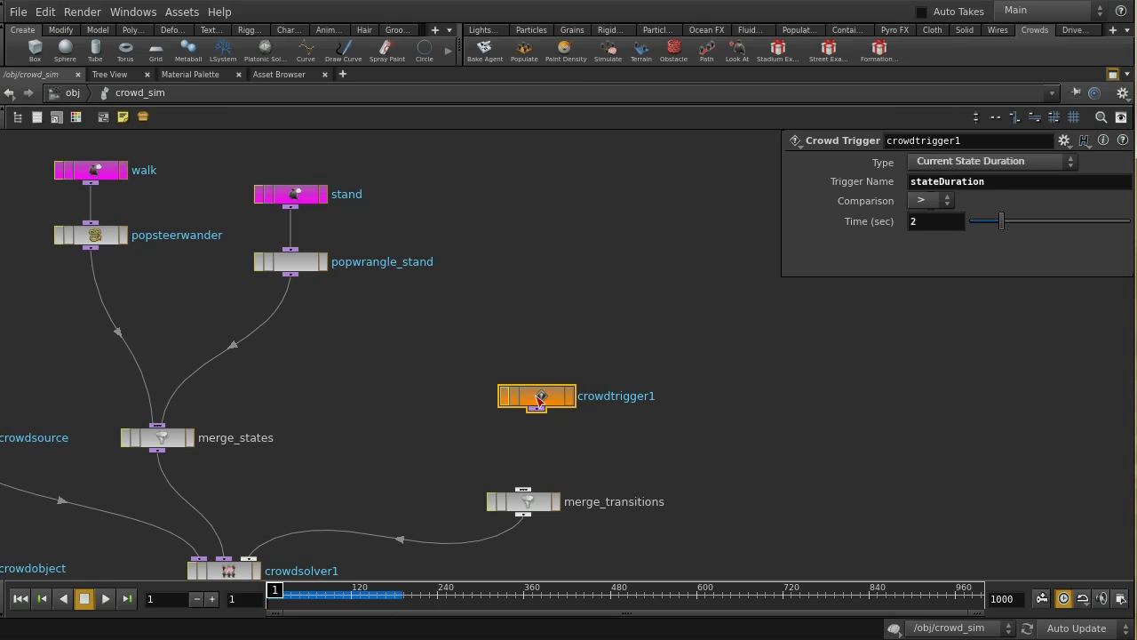
# Step: Move crowdtrigger1 up and add a Crowd Transition node below it, wired to the trigger's output
pyautogui.moveTo(541, 398); pyautogui.dragTo(547, 360)
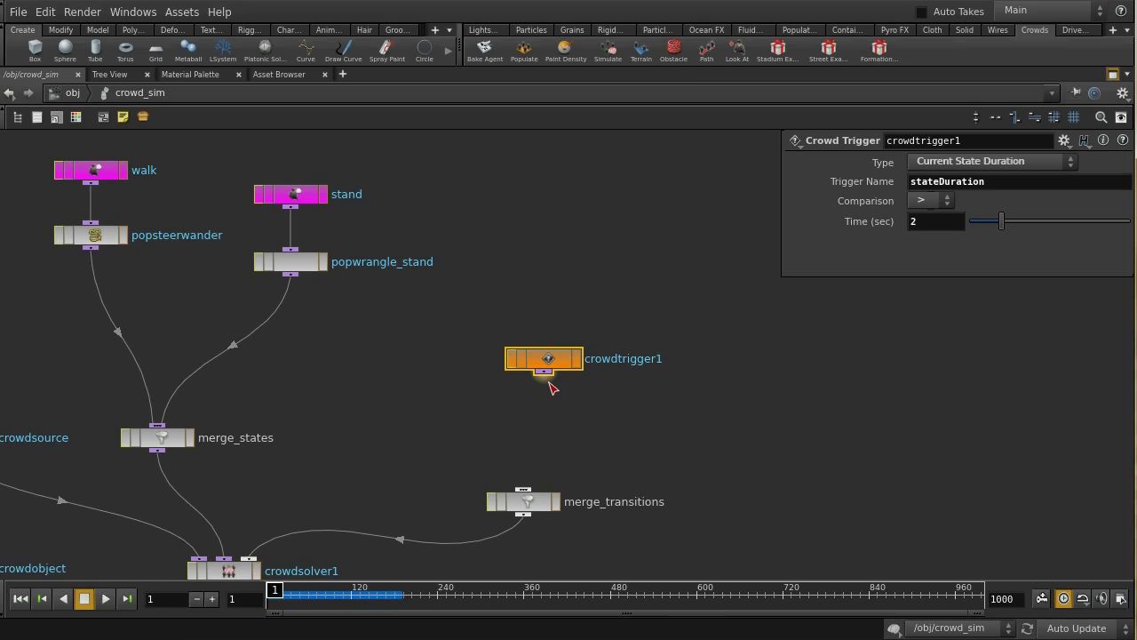
pyautogui.press('Tab')
pyautogui.press('Escape')
pyautogui.moveTo(543, 372); pyautogui.dragTo(546, 414)
pyautogui.press('Tab')
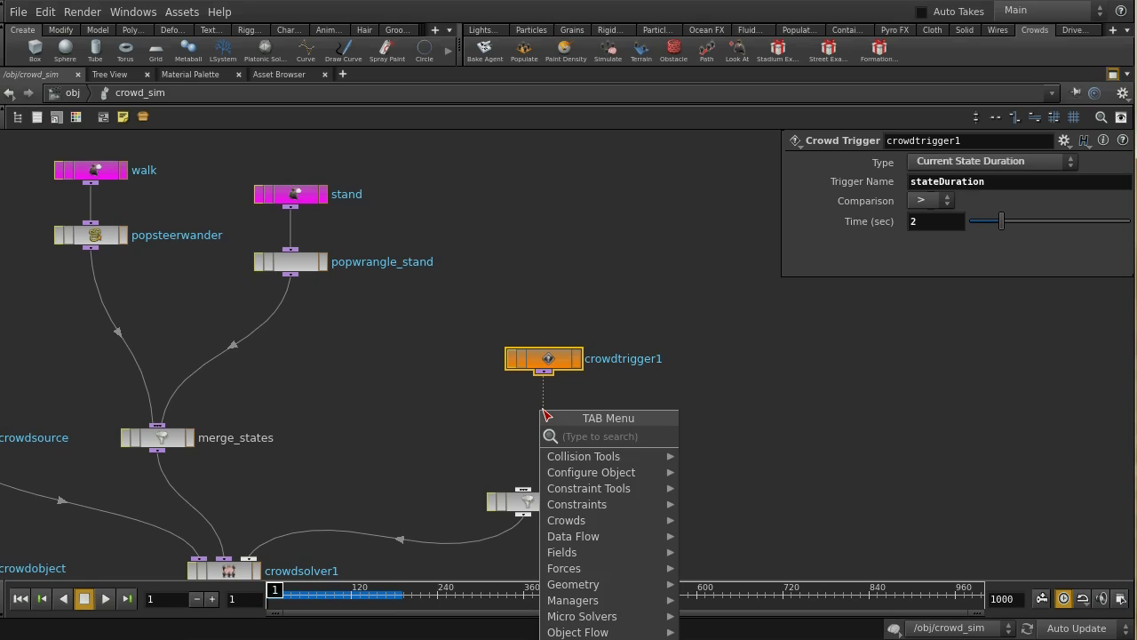
pyautogui.write('cr')
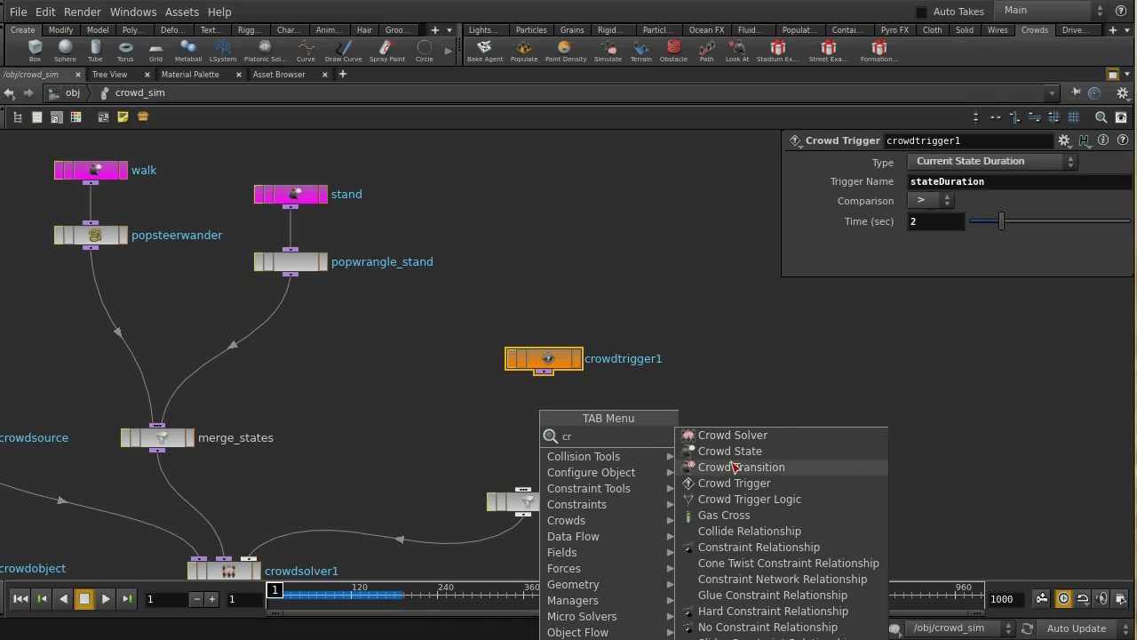
pyautogui.click(734, 466)
pyautogui.click(548, 419)
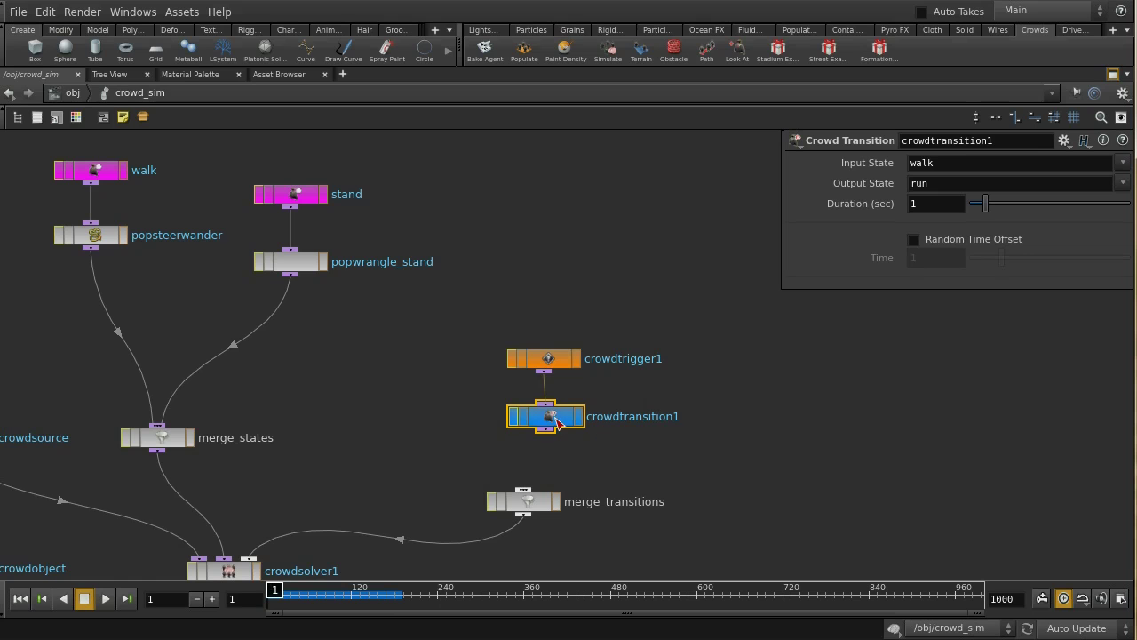
# Step: Set the crowd transition's Input State to stand, Output State to walk and Duration to 0.2 seconds
pyautogui.doubleClick(922, 162)
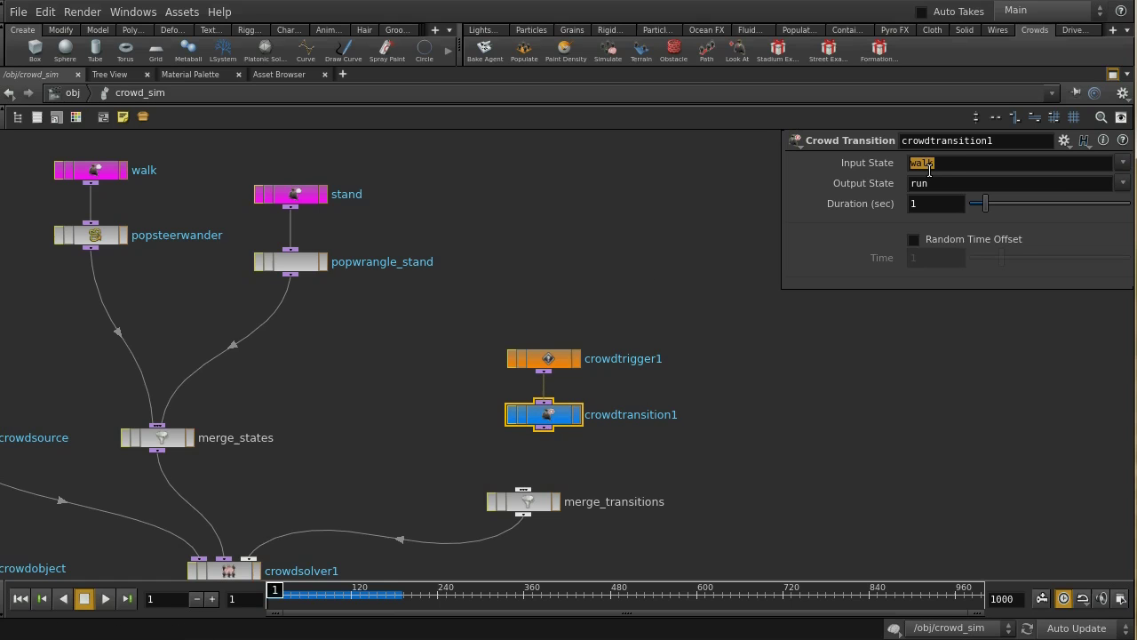
pyautogui.write('sta')
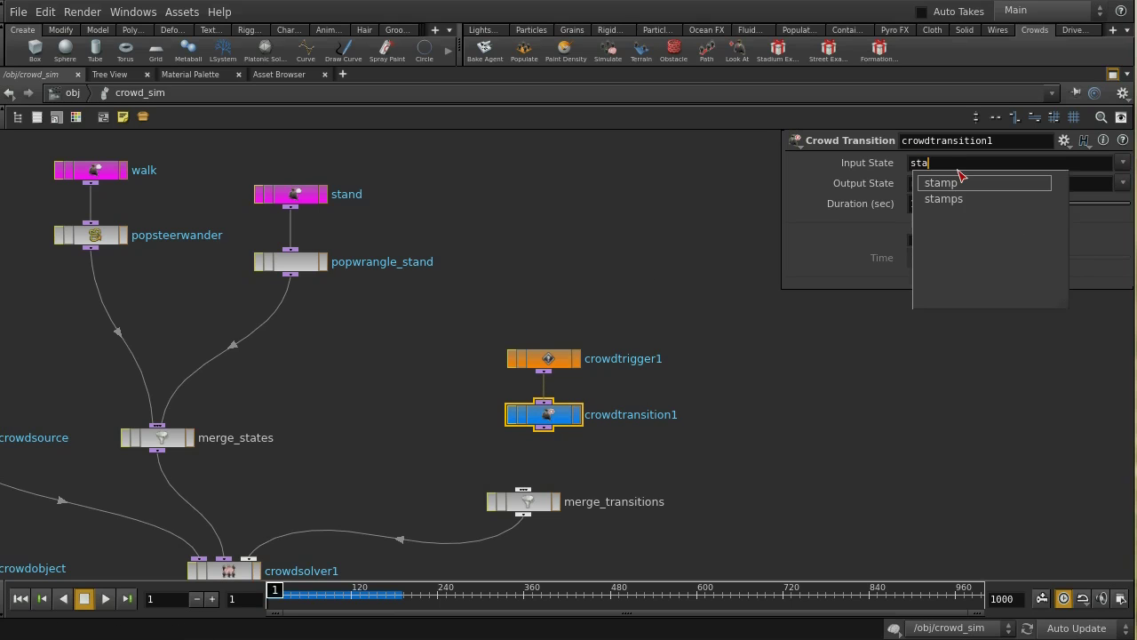
pyautogui.write('nd')
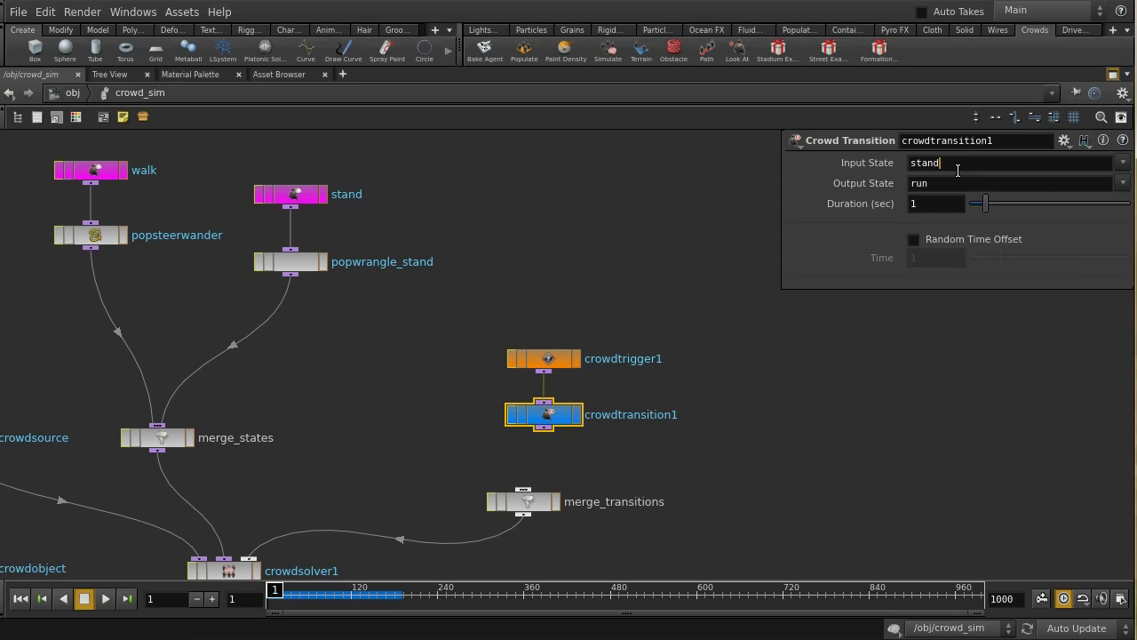
pyautogui.press('Tab')
pyautogui.write('walk')
pyautogui.press('Tab')
pyautogui.write('2')
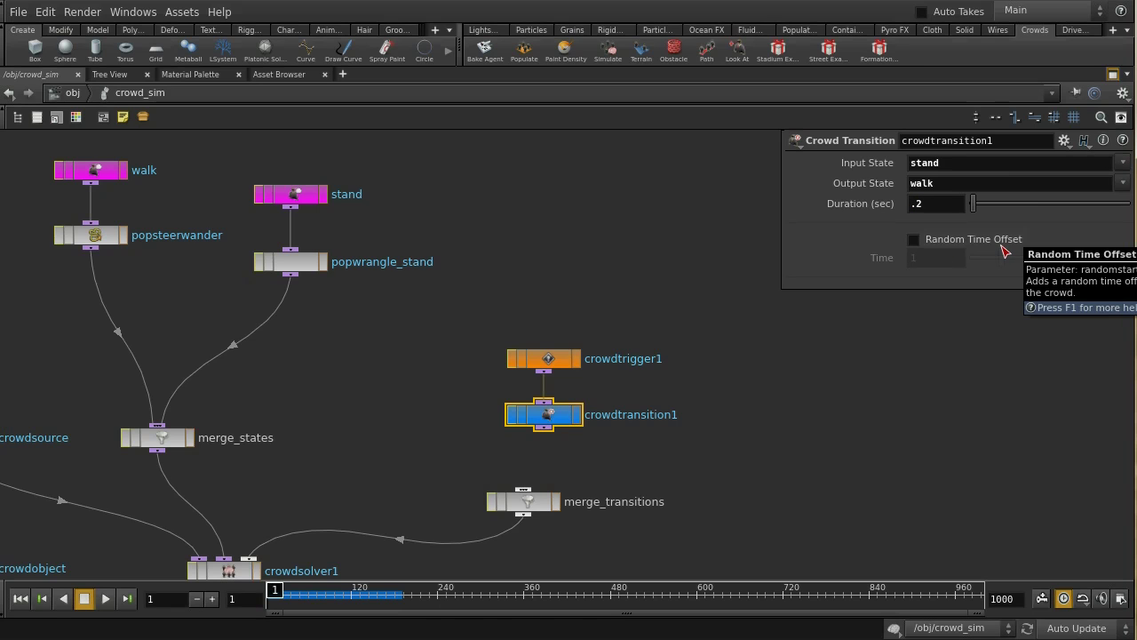
# Step: Enable Random Time Offset on crowdtransition1 with a time of 2 and connect its output to merge_transitions
pyautogui.click(316, 201)
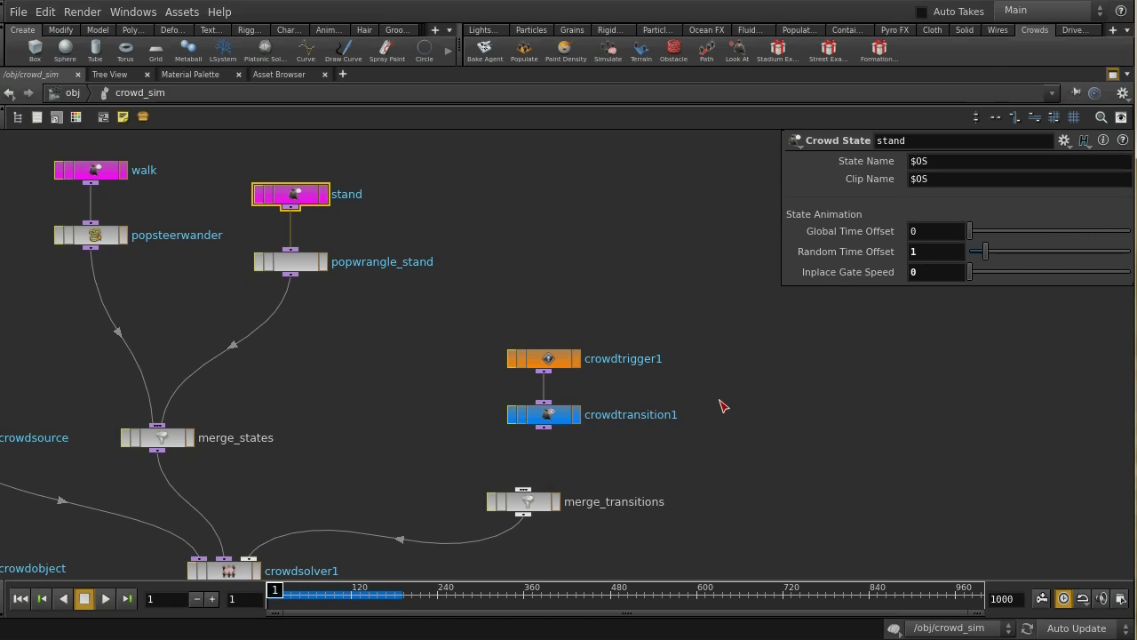
pyautogui.click(553, 422)
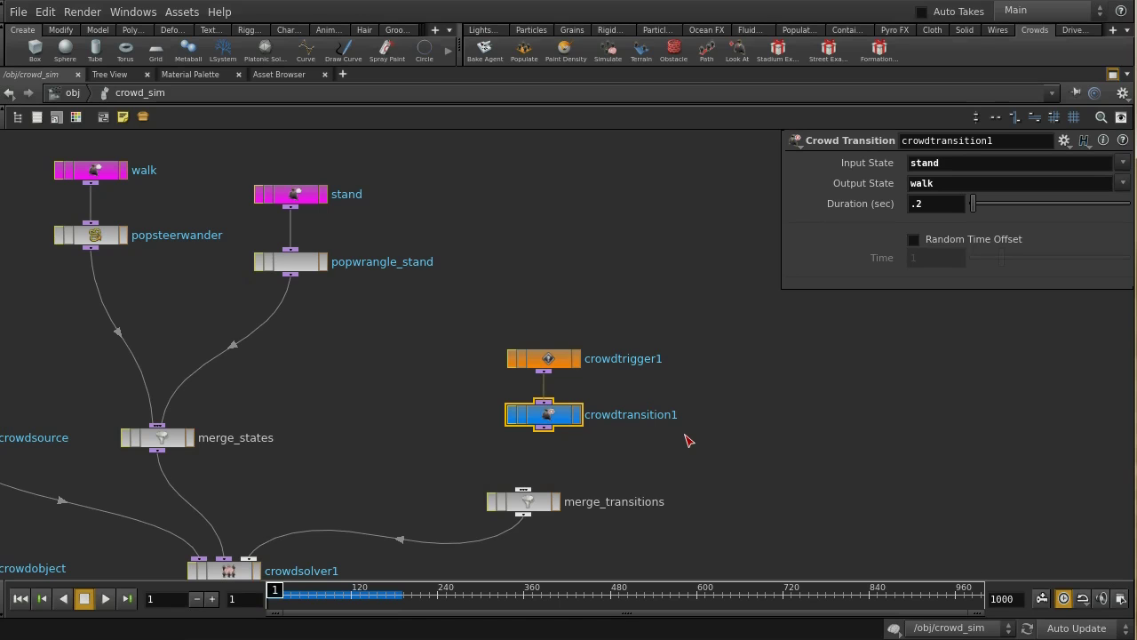
pyautogui.click(915, 240)
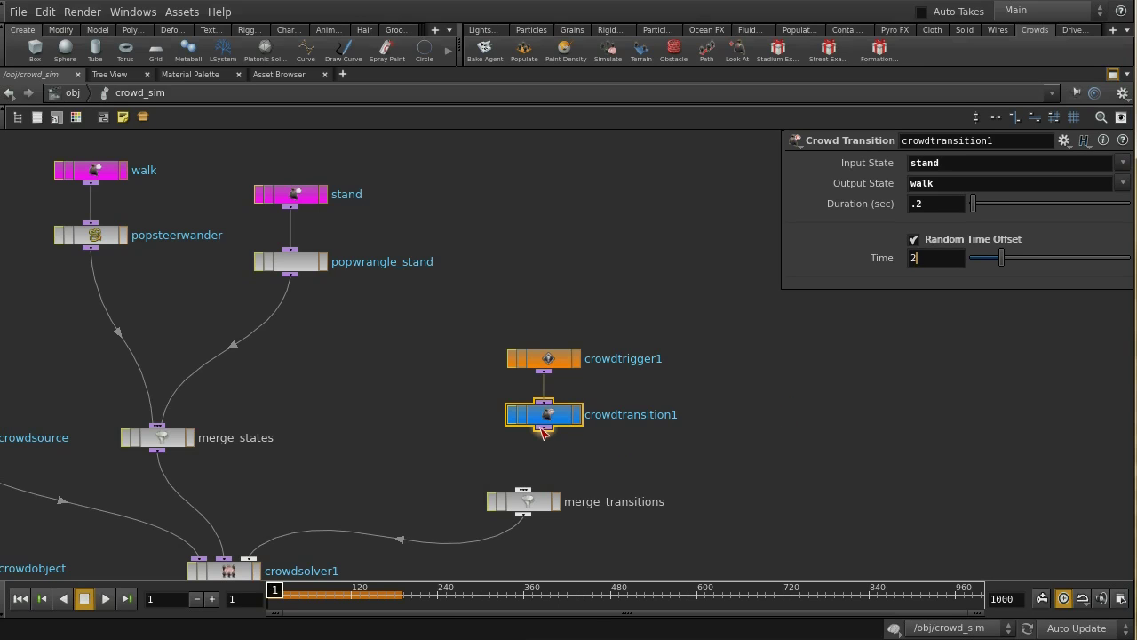
pyautogui.moveTo(544, 430); pyautogui.dragTo(527, 490)
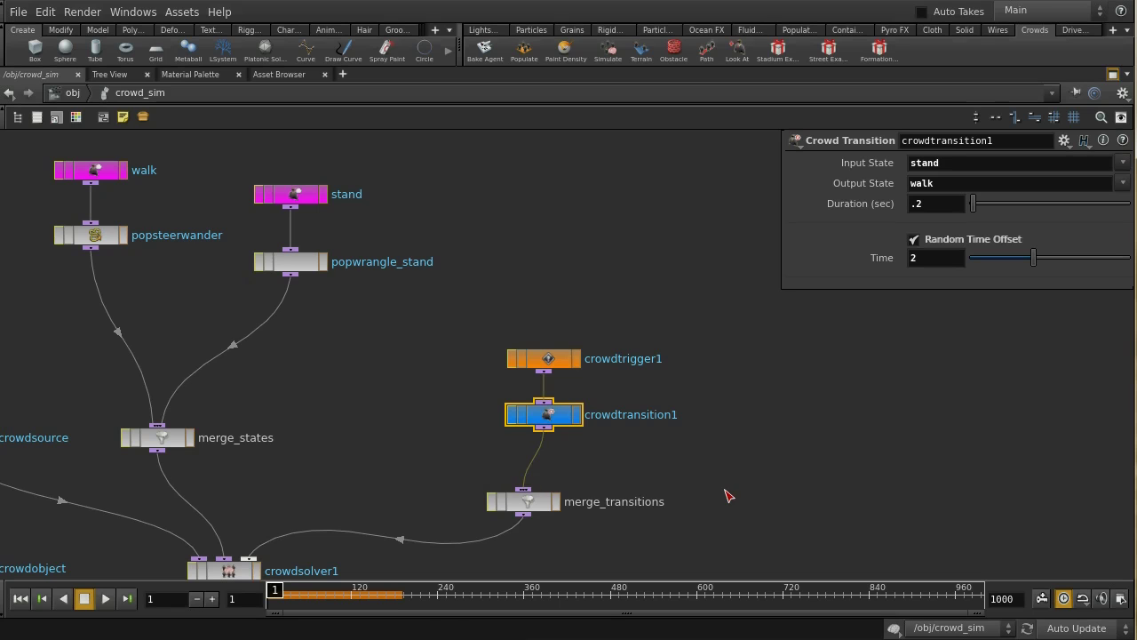
# Step: Restore the pane layout, play the crowd simulation from a higher viewpoint to about frame 209 and rewind to frame 1
pyautogui.press('p')
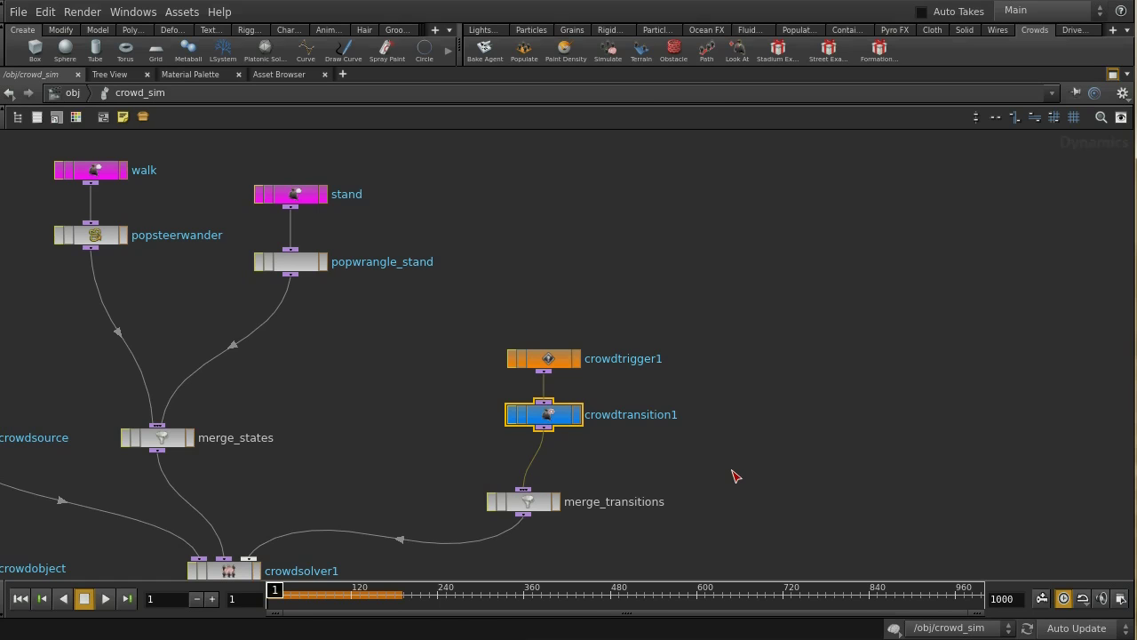
pyautogui.click(1113, 76)
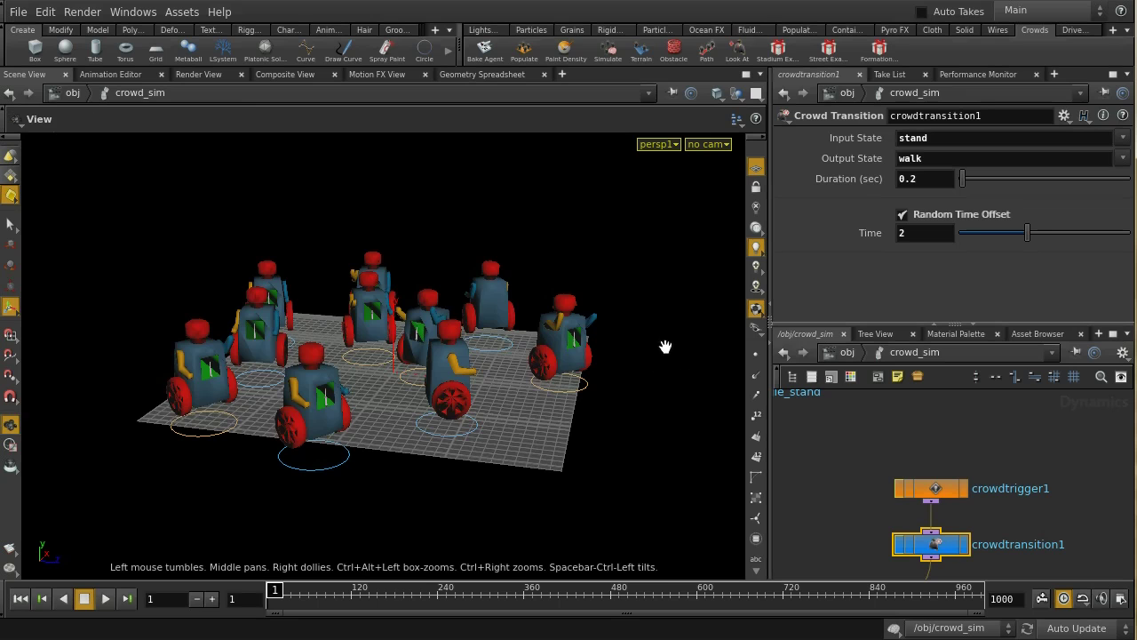
pyautogui.moveTo(665, 347); pyautogui.dragTo(652, 406)
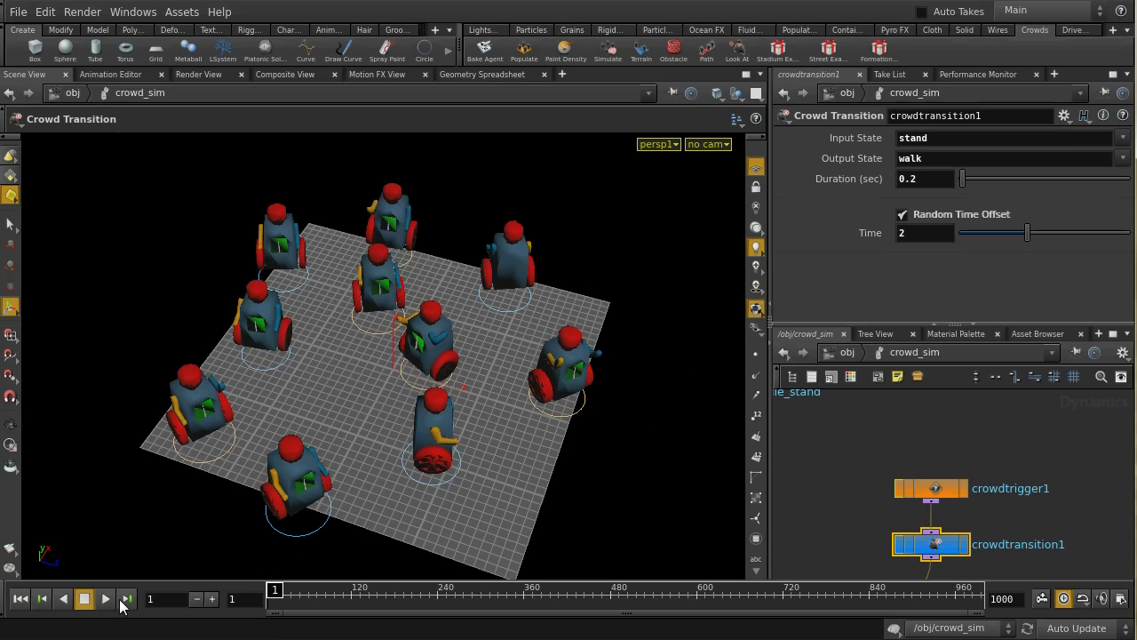
pyautogui.click(107, 600)
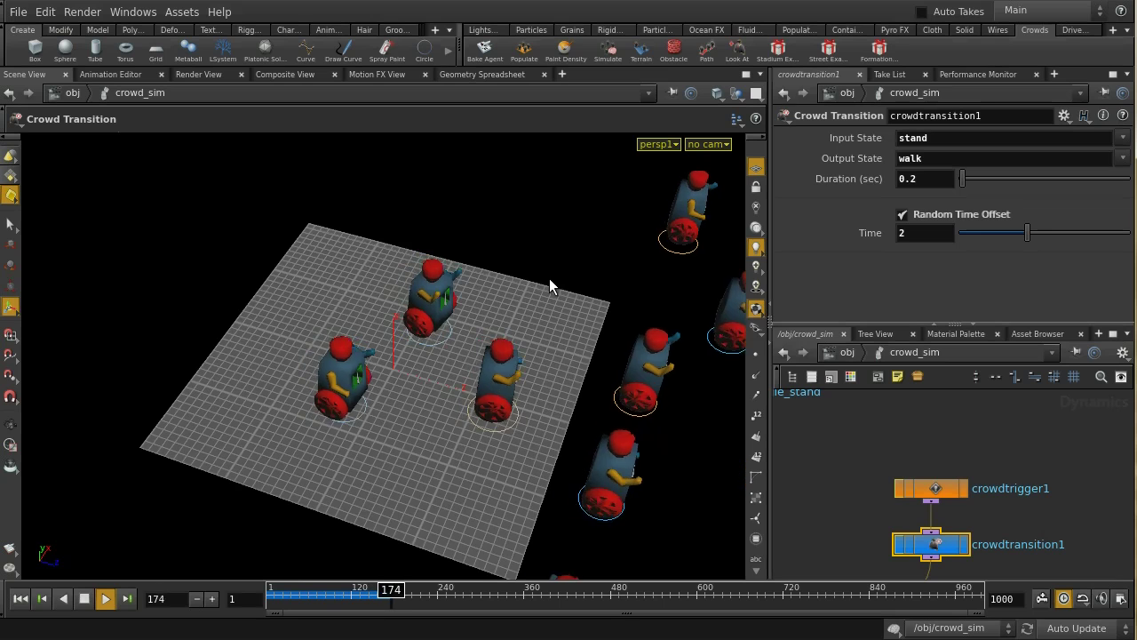
pyautogui.click(85, 599)
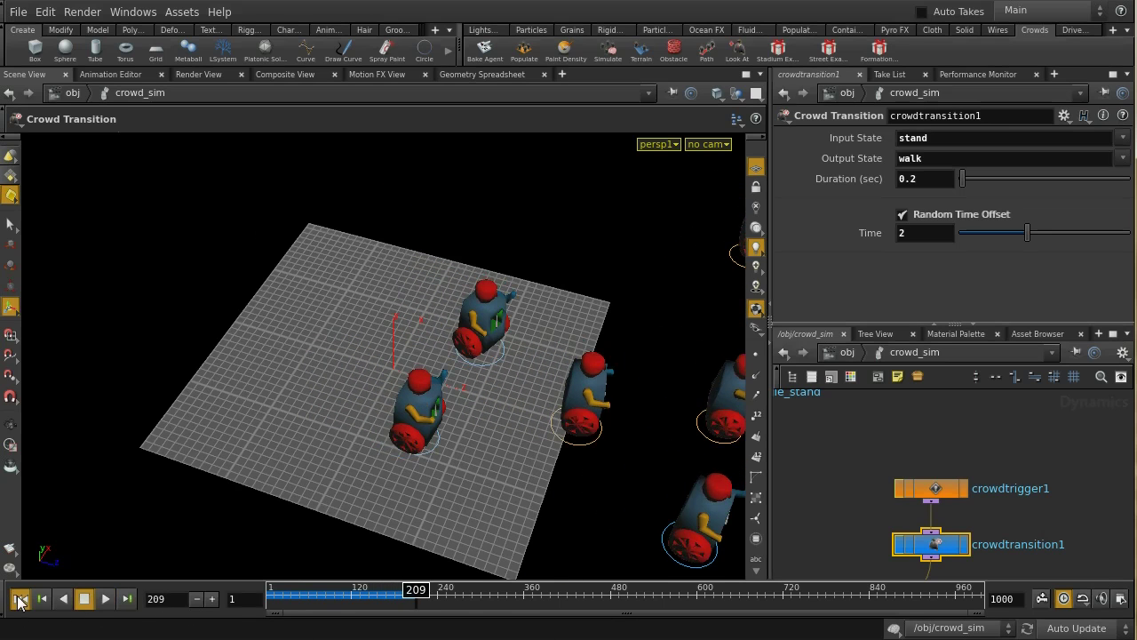
pyautogui.click(20, 598)
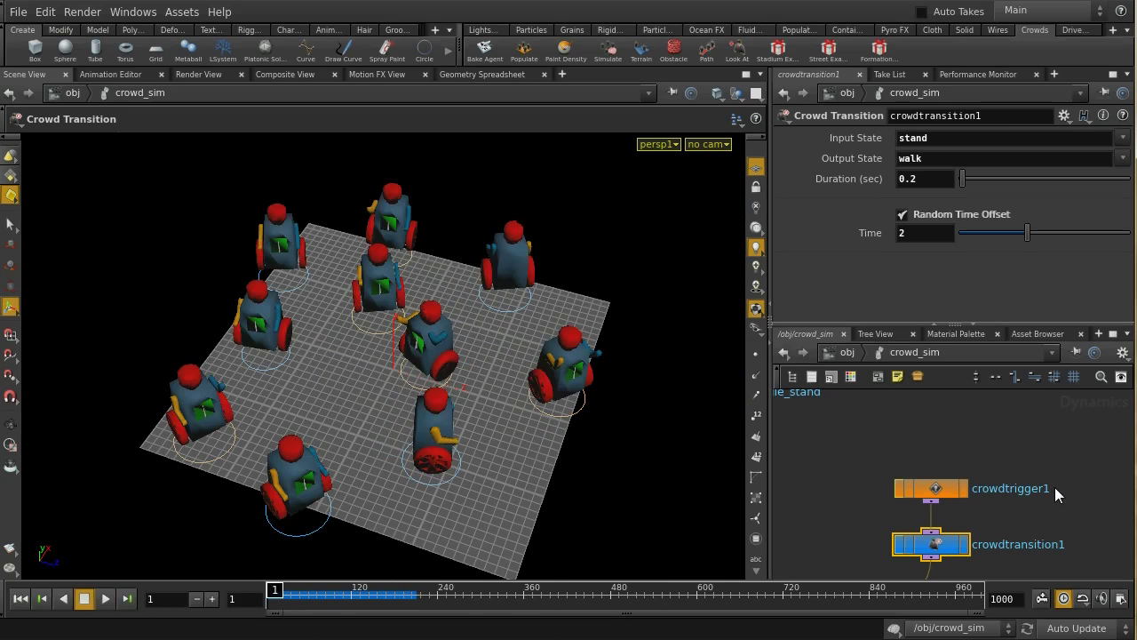
# Step: Maximize the node graph and move merge_transitions further down below crowdtransition1
pyautogui.moveTo(1054, 487); pyautogui.dragTo(1018, 478, button='middle')
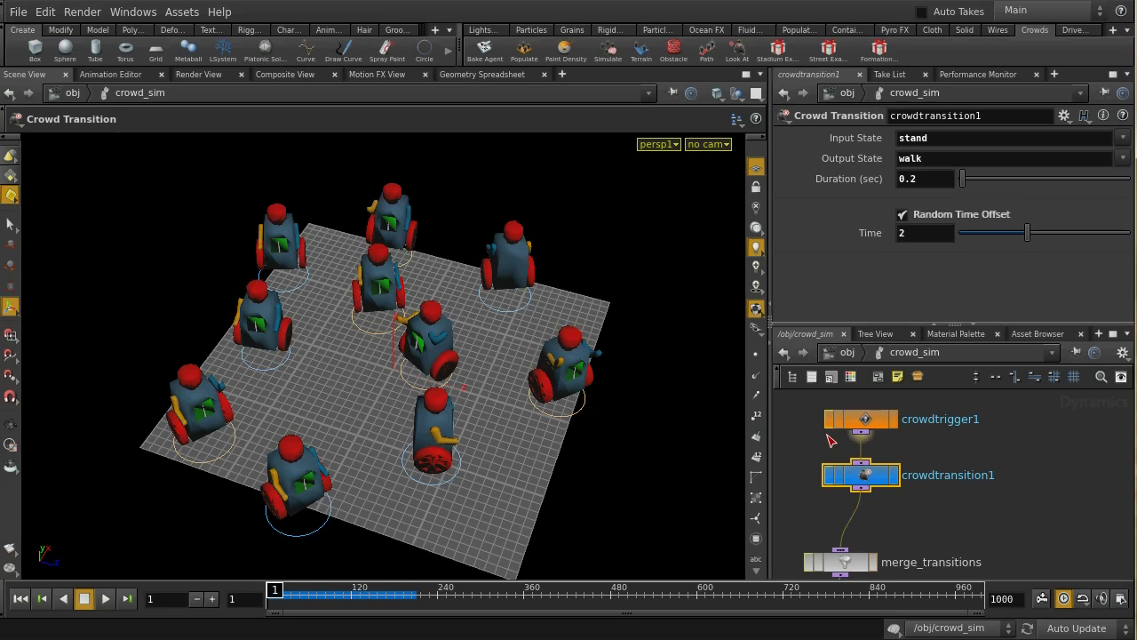
pyautogui.click(1111, 338)
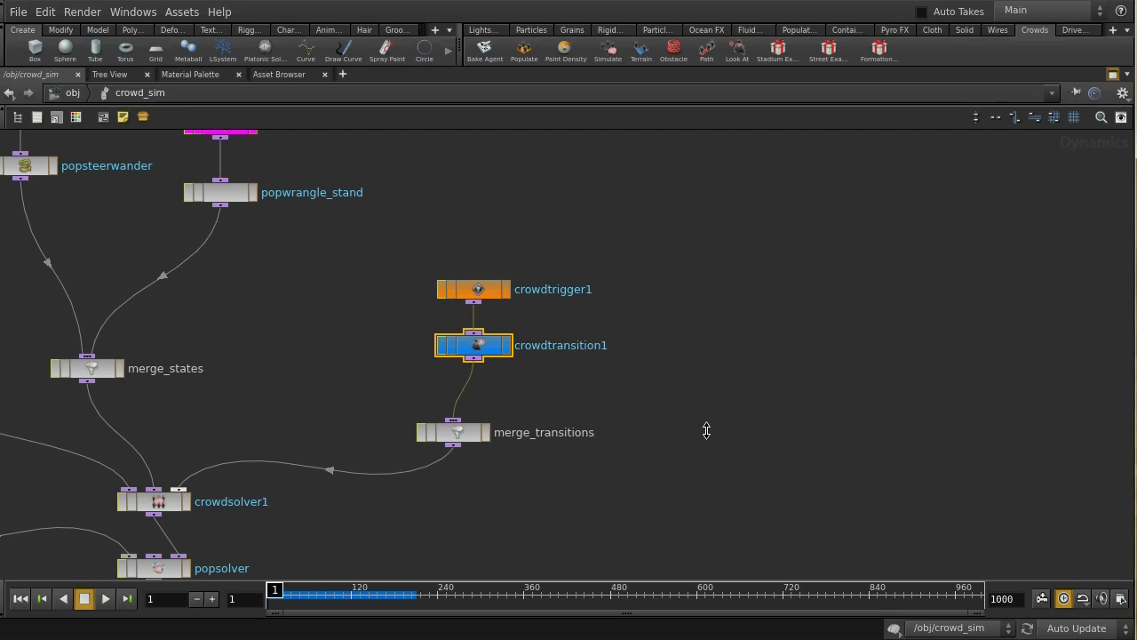
pyautogui.moveTo(455, 446); pyautogui.dragTo(456, 495)
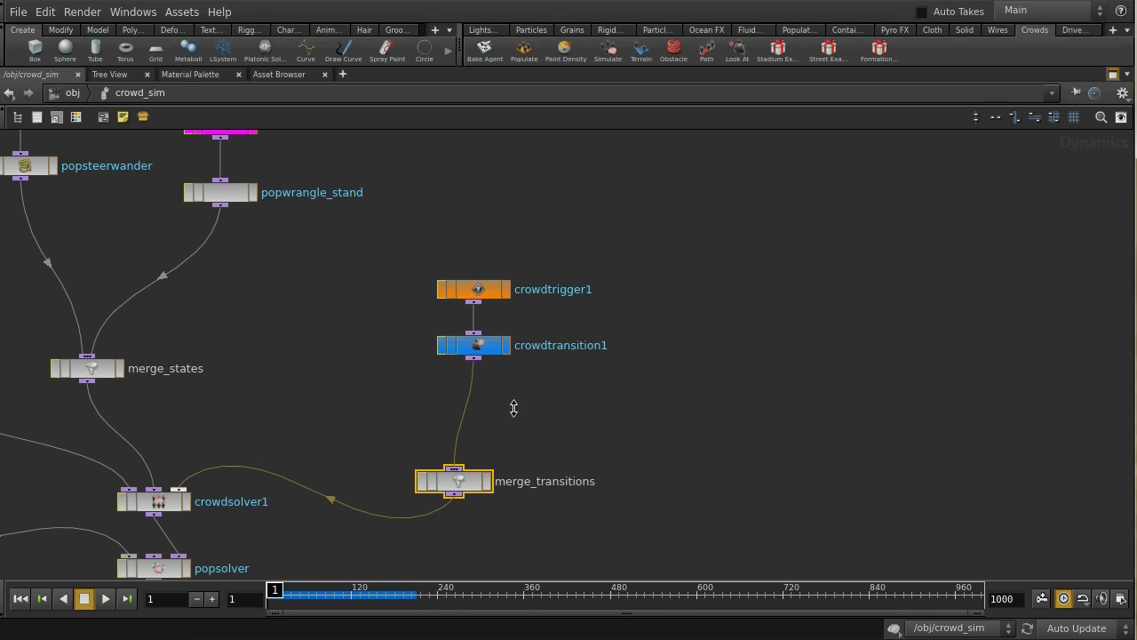
# Step: Duplicate crowdtransition1 with its crowdtrigger1 connection and place the copy to the right of the original
pyautogui.click(475, 291)
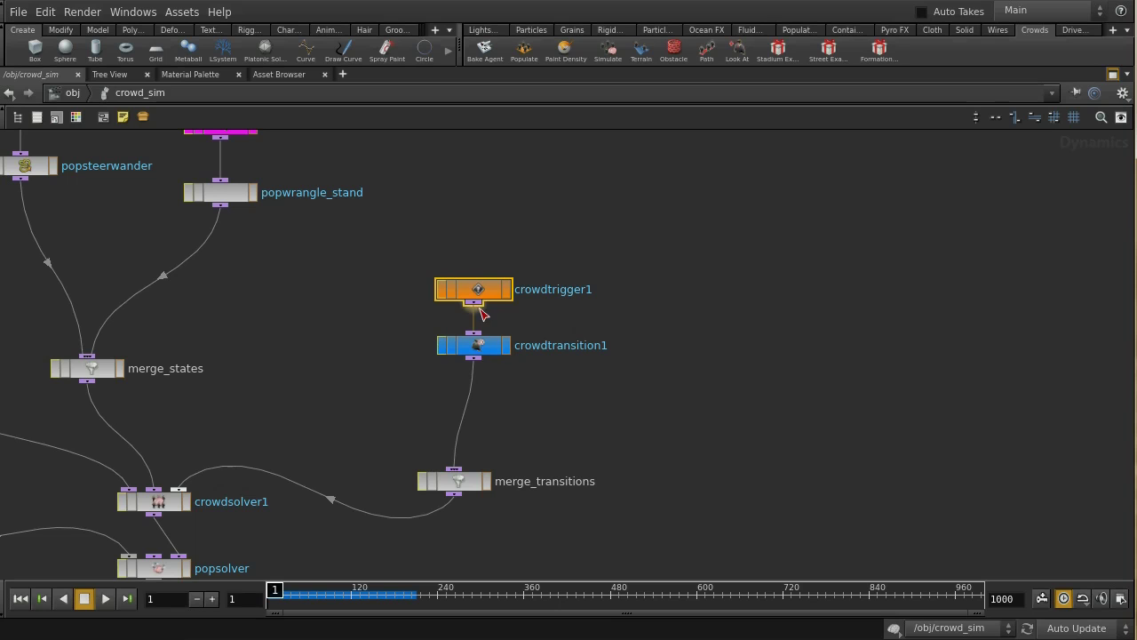
pyautogui.click(488, 353)
pyautogui.hotkey('ctrl', 'c')
pyautogui.hotkey('ctrl', 'v')
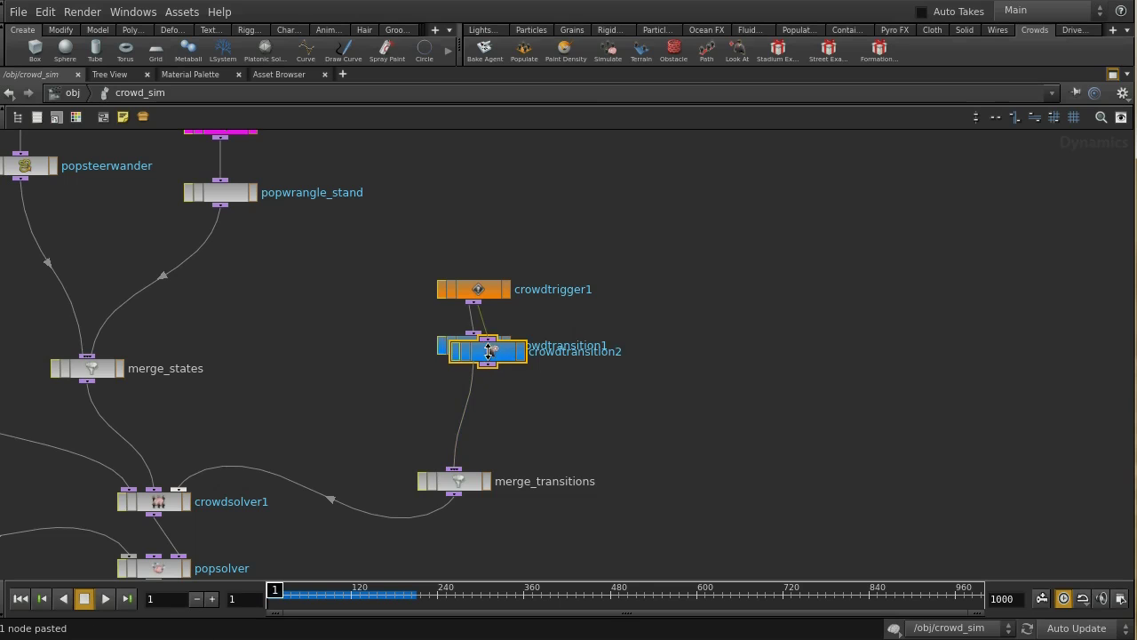
pyautogui.click(673, 368)
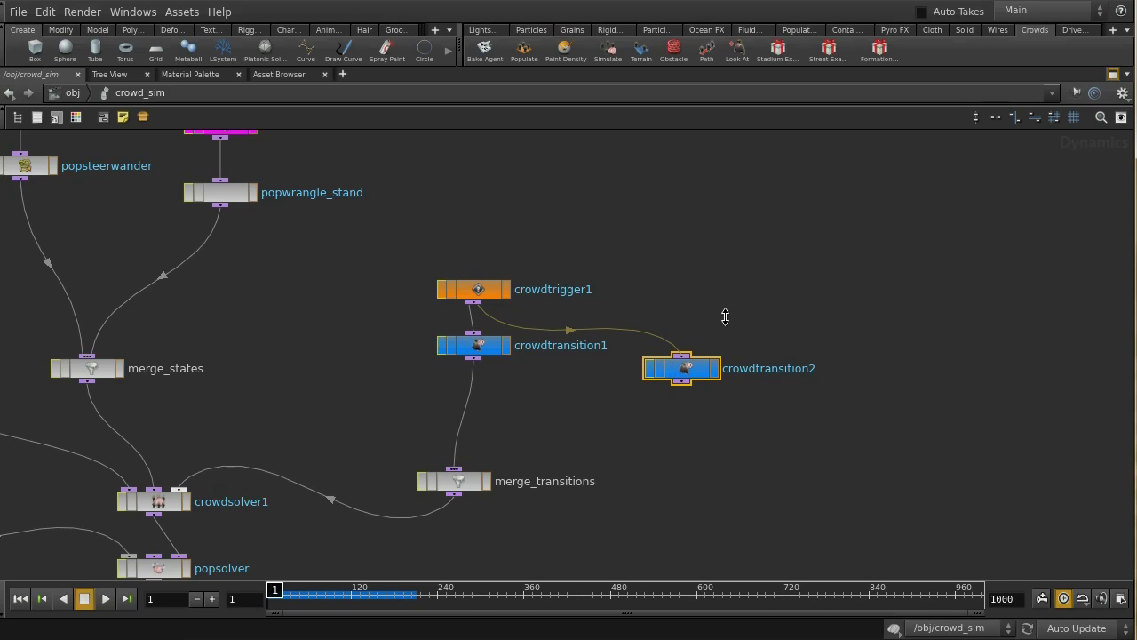
# Step: Set crowdtransition2's Input State to walk and its Output State to stand
pyautogui.press('p')
pyautogui.doubleClick(923, 163)
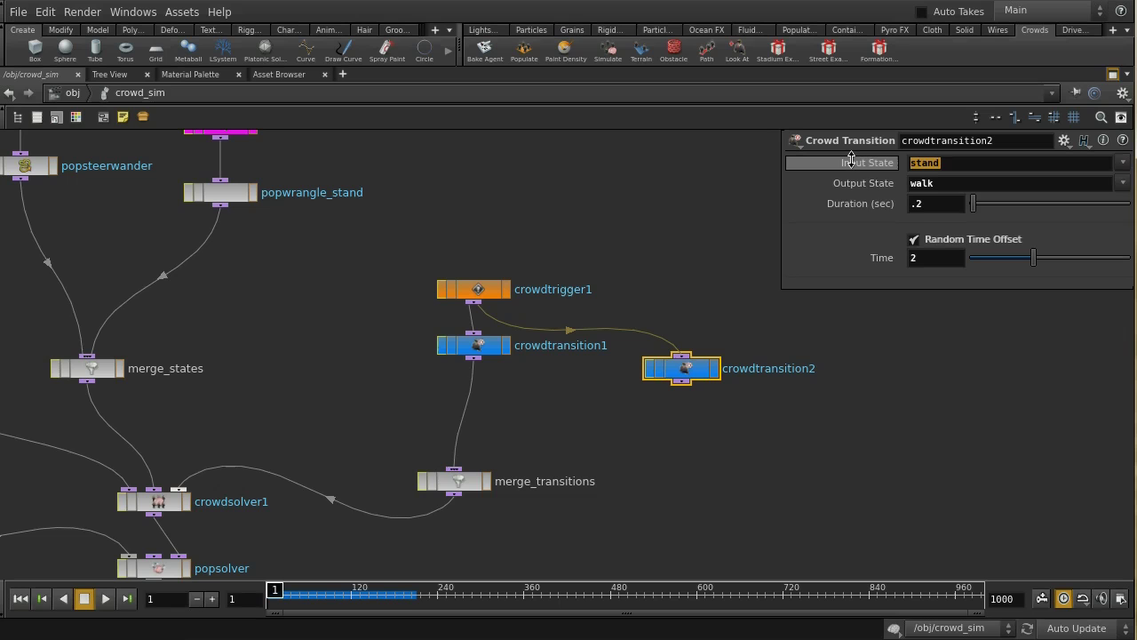
pyautogui.write('walk')
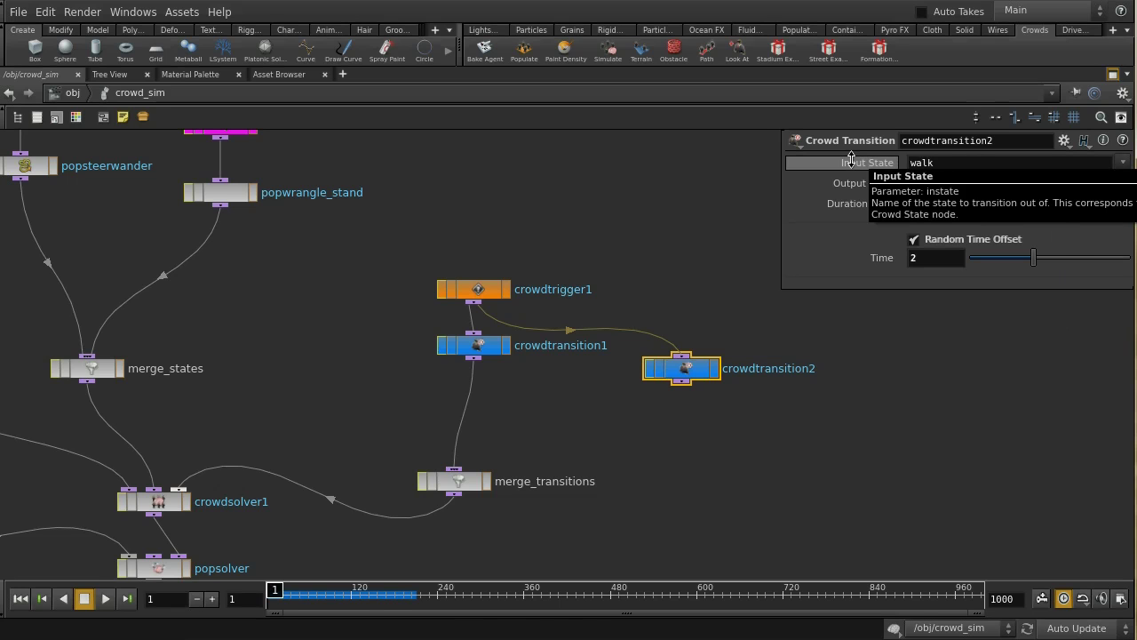
pyautogui.click(875, 334)
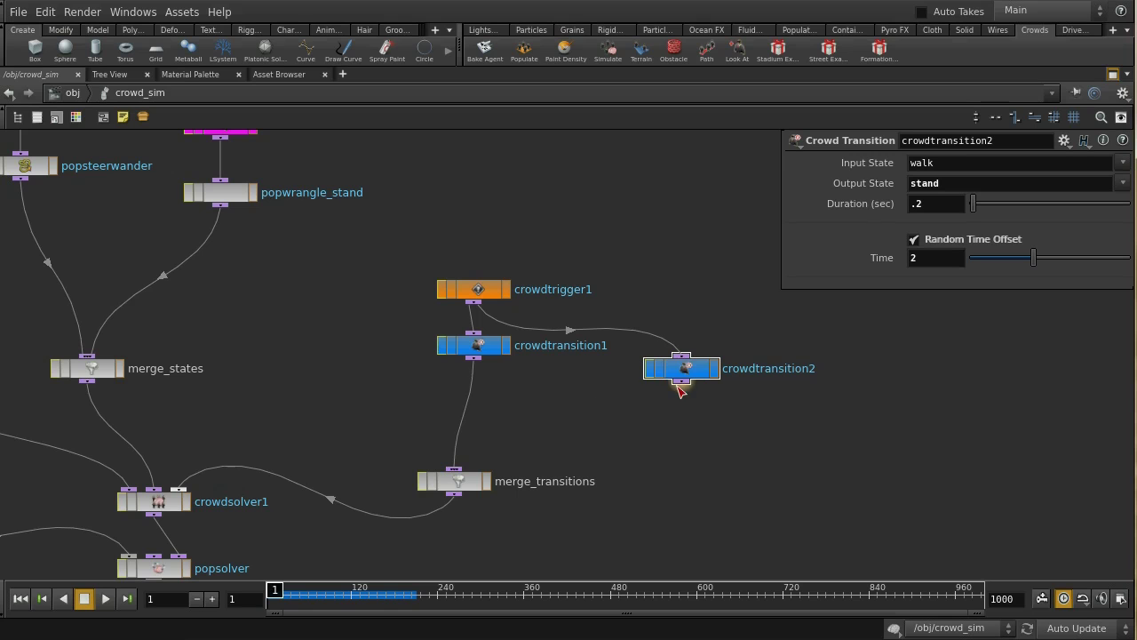
# Step: Connect crowdtransition2's output to merge_transitions and move crowdtrigger1 up, centred above the two transition nodes
pyautogui.moveTo(682, 383); pyautogui.dragTo(454, 468)
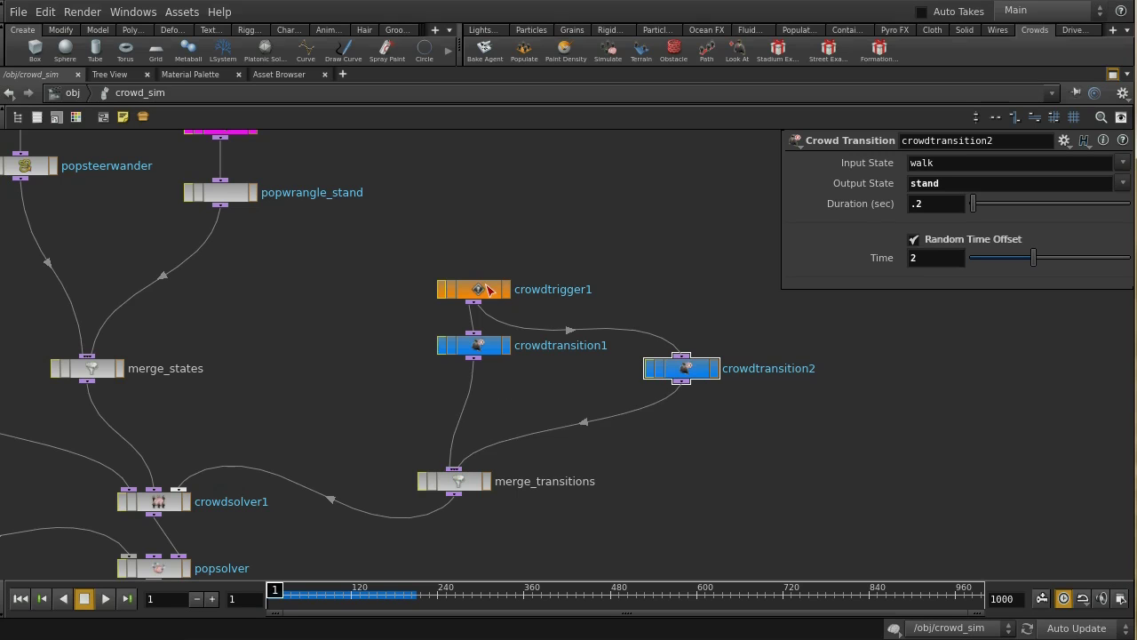
pyautogui.moveTo(488, 289); pyautogui.dragTo(645, 220)
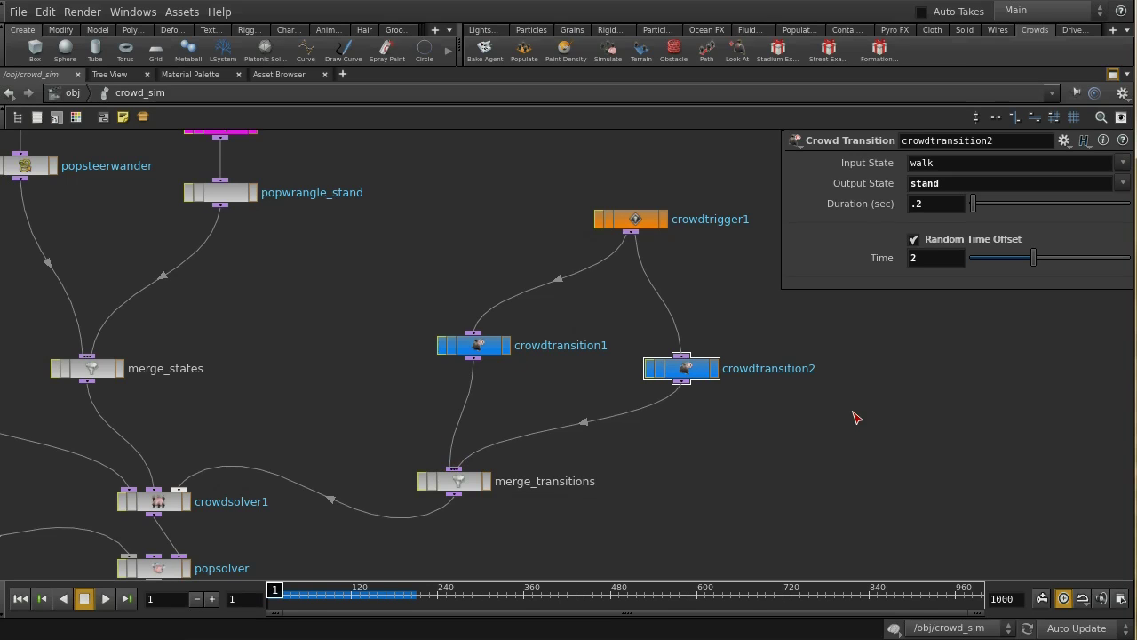
pyautogui.press('p')
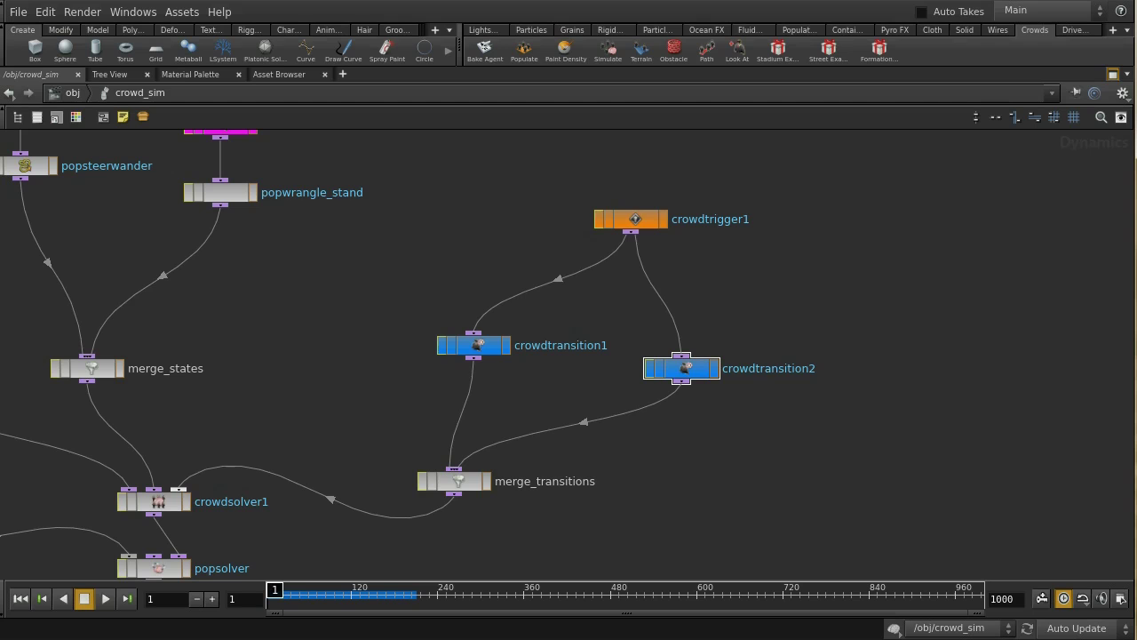
# Step: Restore the pane layout, play the crowd simulation to about frame 287 and rewind to frame 1
pyautogui.click(1111, 75)
pyautogui.moveTo(457, 449); pyautogui.dragTo(452, 394)
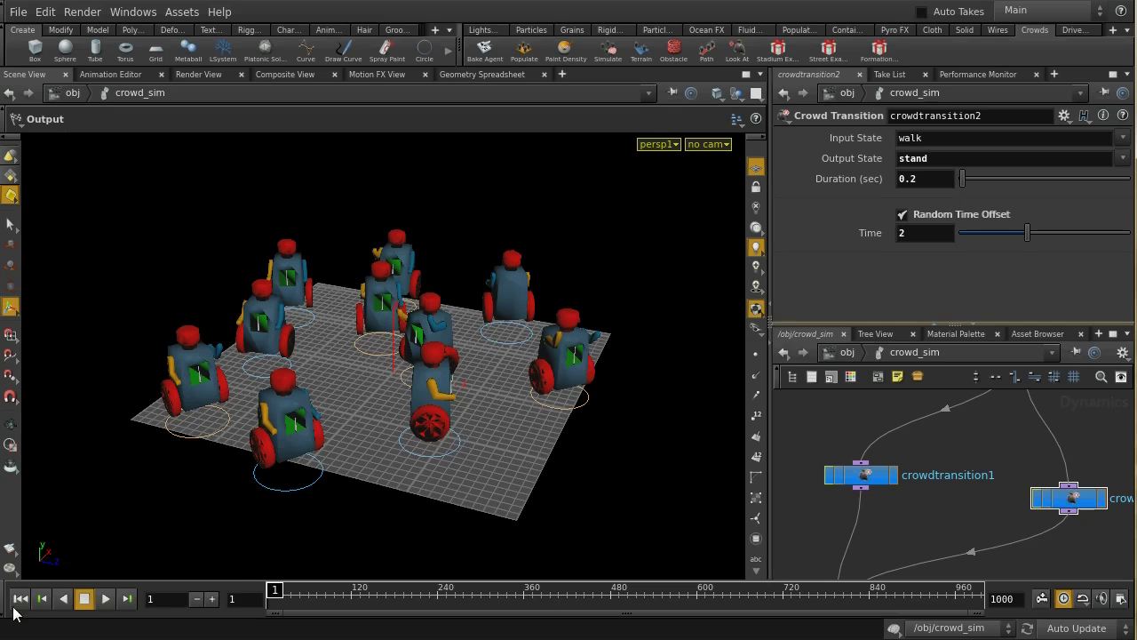
pyautogui.click(105, 598)
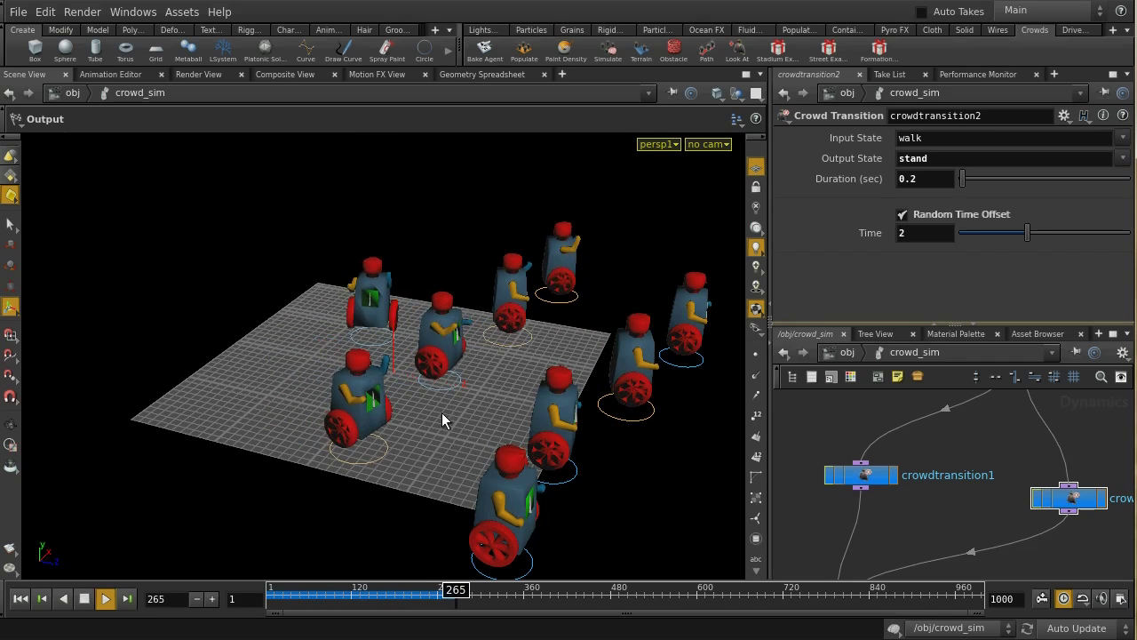
pyautogui.click(85, 598)
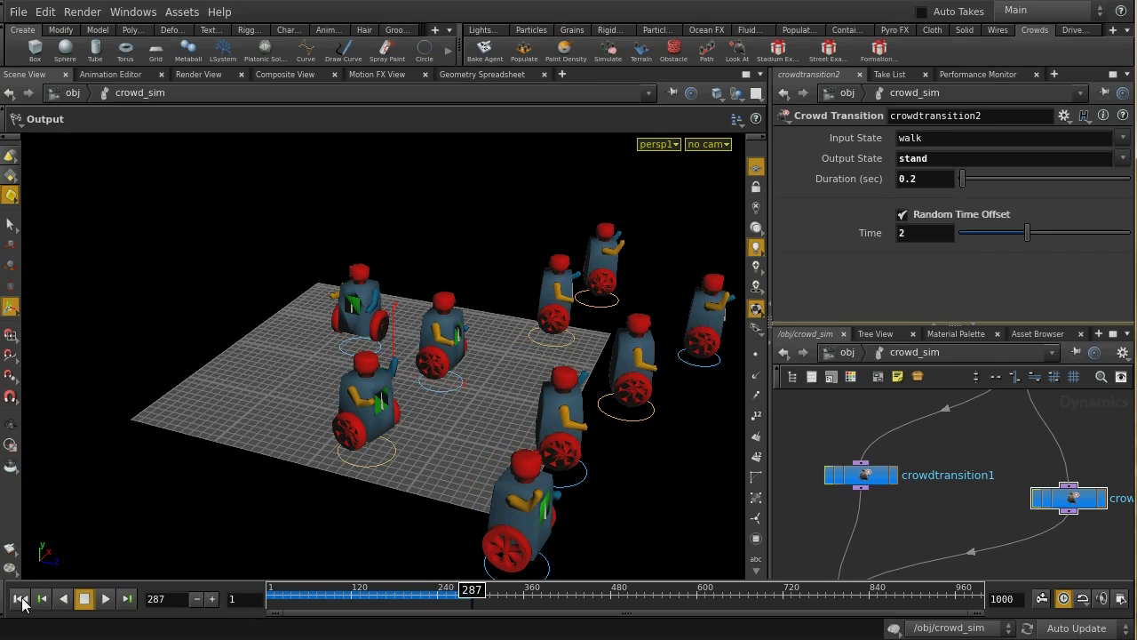
pyautogui.click(21, 598)
# Step: Delete crowdtransition2 and disconnect the leftover wire between crowdtrigger1 and merge_transitions
pyautogui.scroll(-1, 1058, 492)
pyautogui.scroll(-4, 1059, 492)
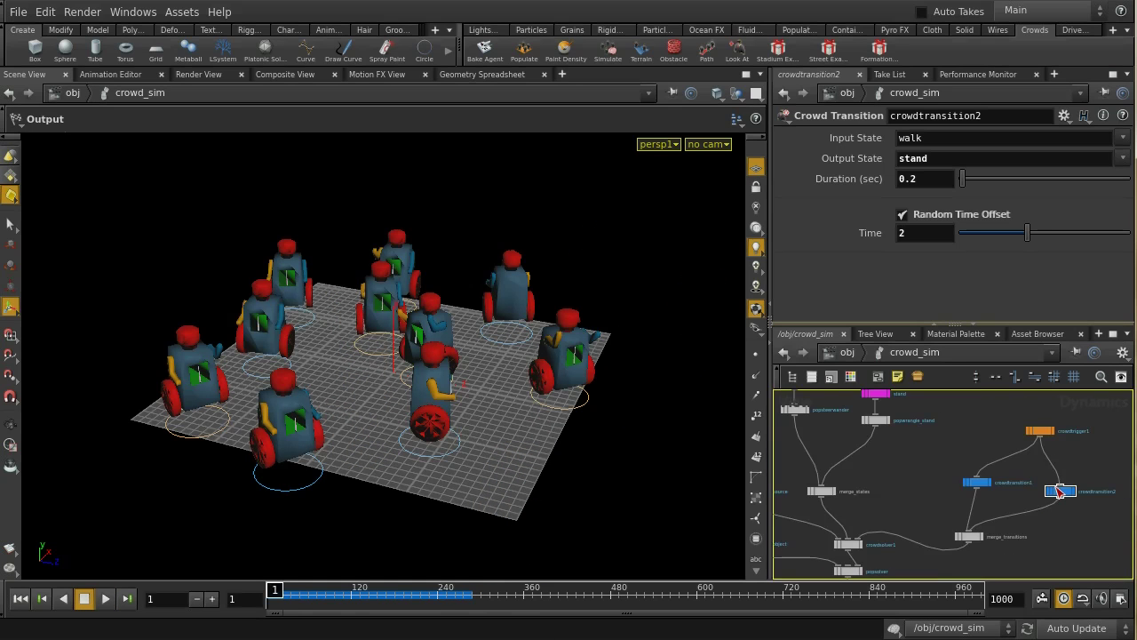
pyautogui.moveTo(1078, 458); pyautogui.dragTo(984, 469, button='middle')
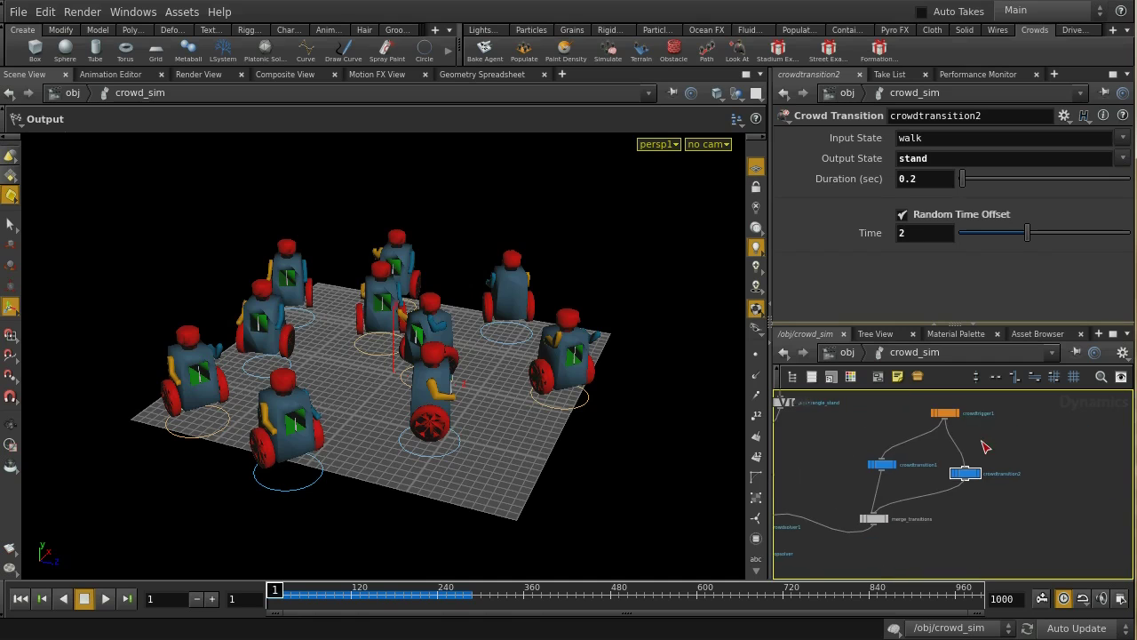
pyautogui.scroll(3, 986, 473)
pyautogui.click(961, 492)
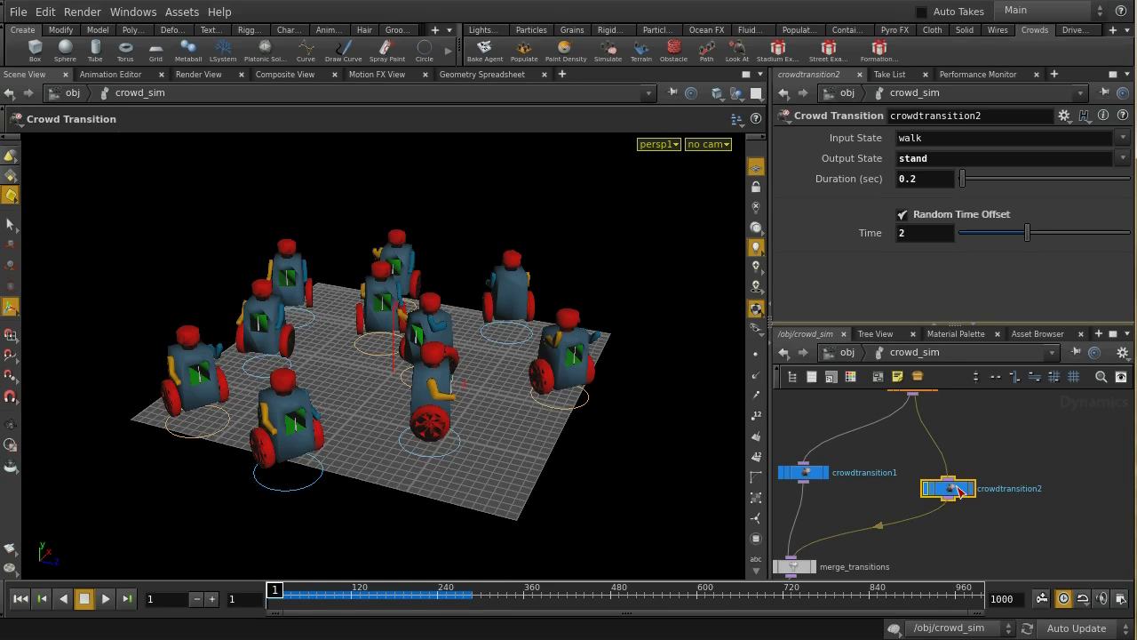
pyautogui.press('Delete')
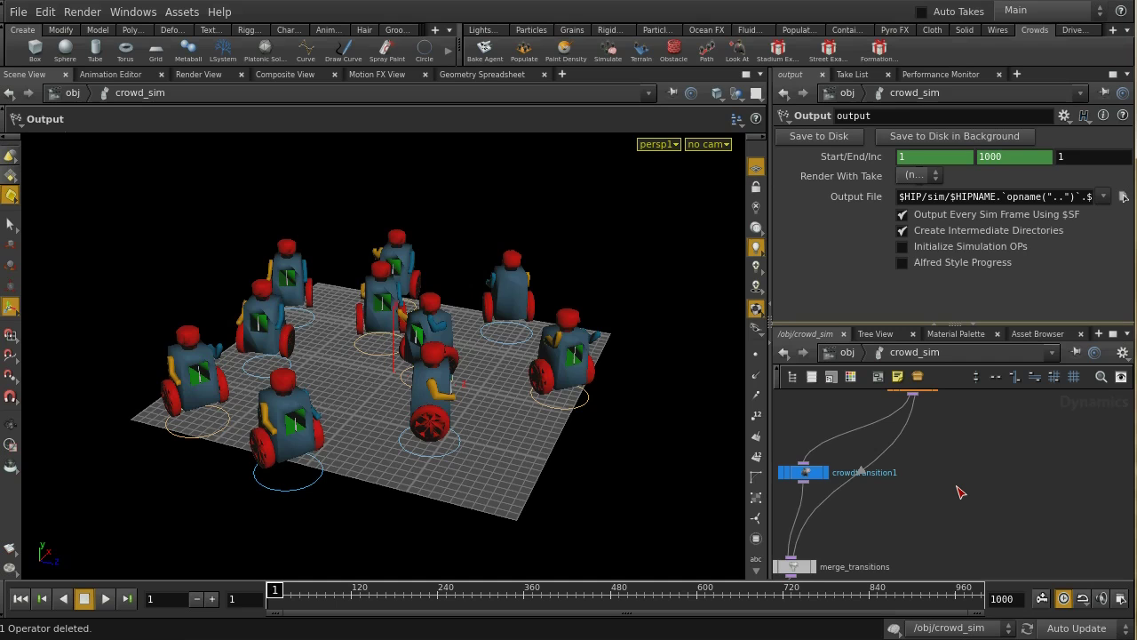
pyautogui.rightClick(895, 453)
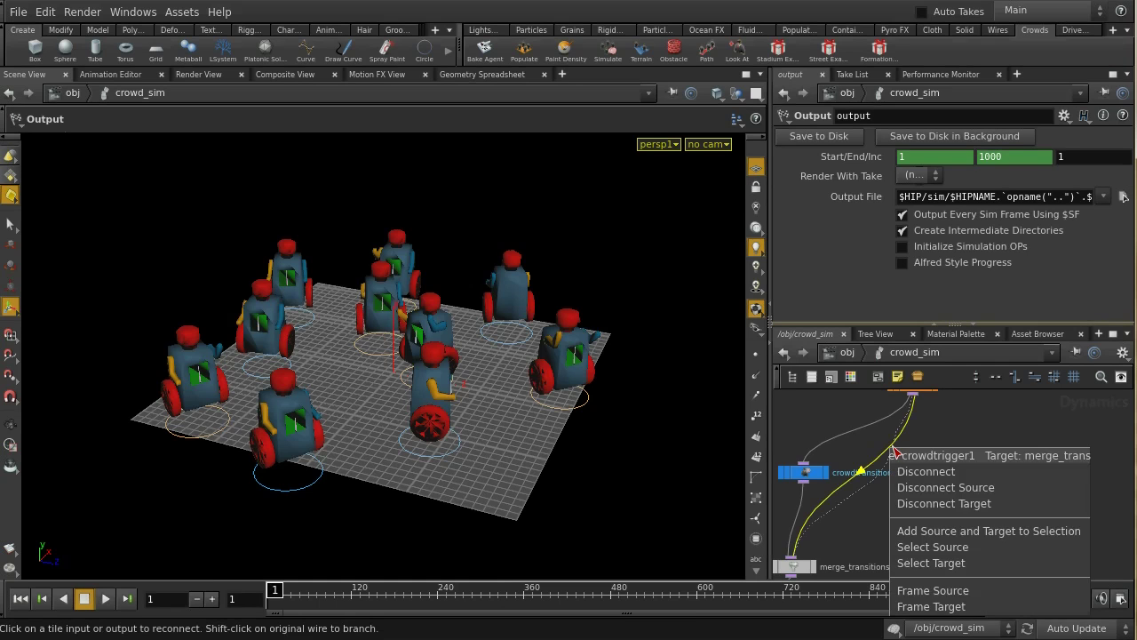
pyautogui.click(921, 474)
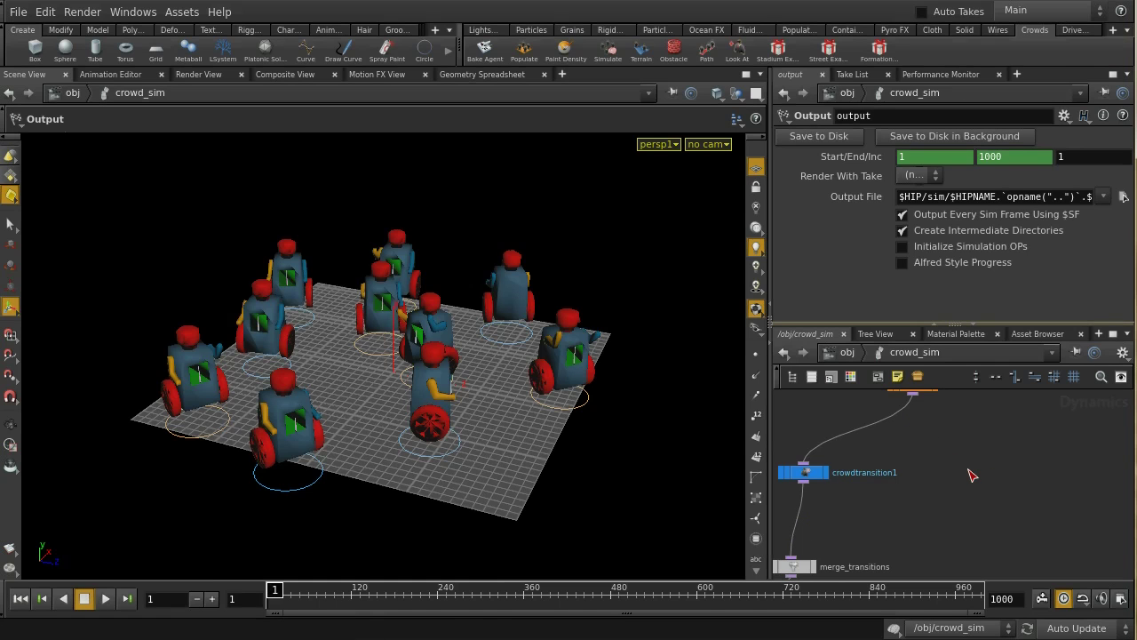
# Step: Place a null at the object level beside the robot grid, about X 3.59, Y 0, Z 8.7, and copy its Translate parameter
pyautogui.moveTo(859, 418); pyautogui.dragTo(1011, 479, button='middle')
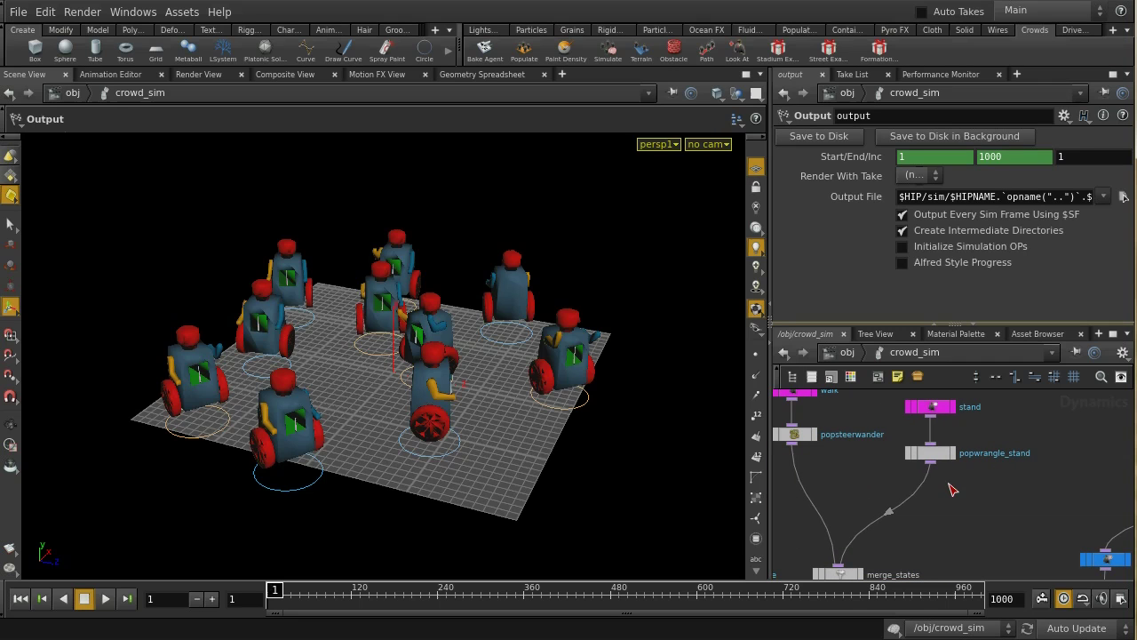
pyautogui.moveTo(826, 476); pyautogui.dragTo(931, 491, button='middle')
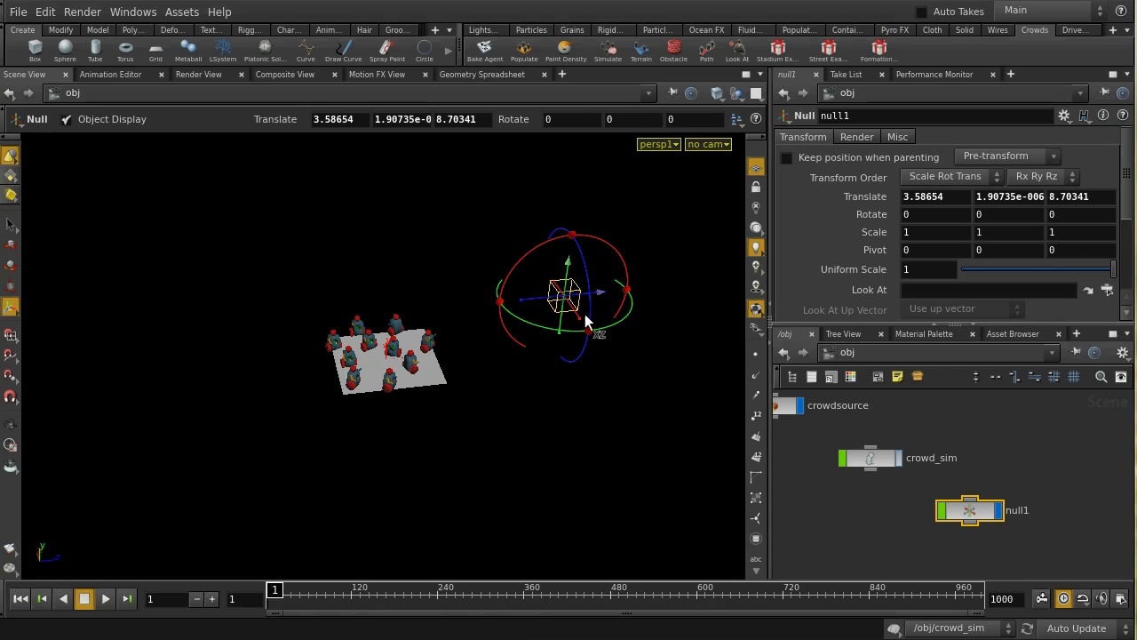
pyautogui.moveTo(585, 433); pyautogui.dragTo(397, 350)
pyautogui.press('Escape')
pyautogui.press('Return')
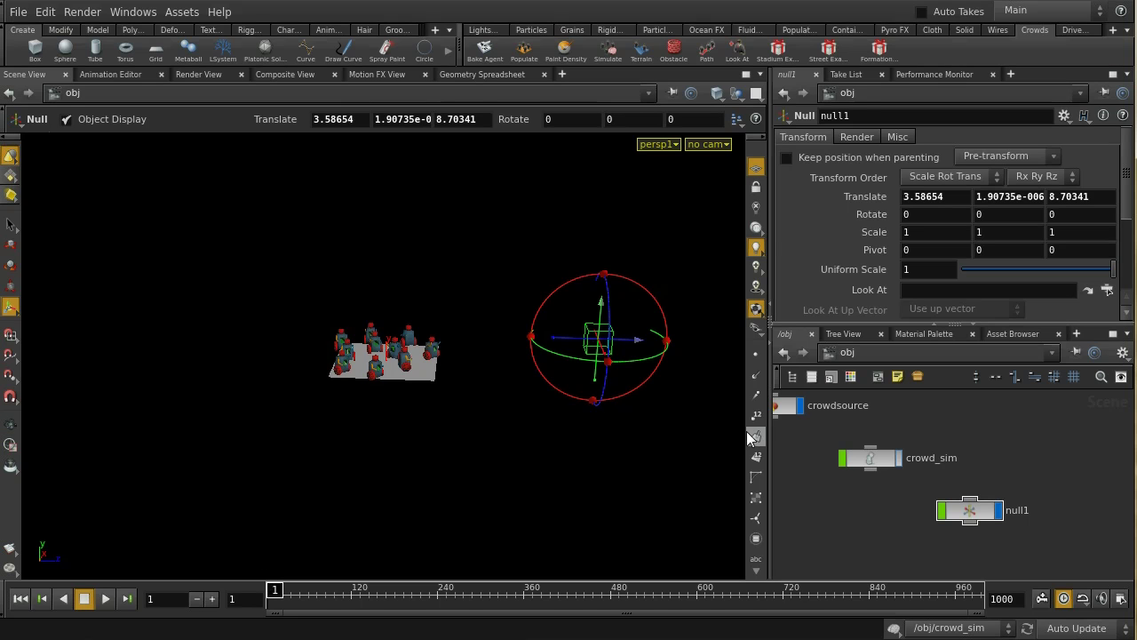
pyautogui.rightClick(873, 198)
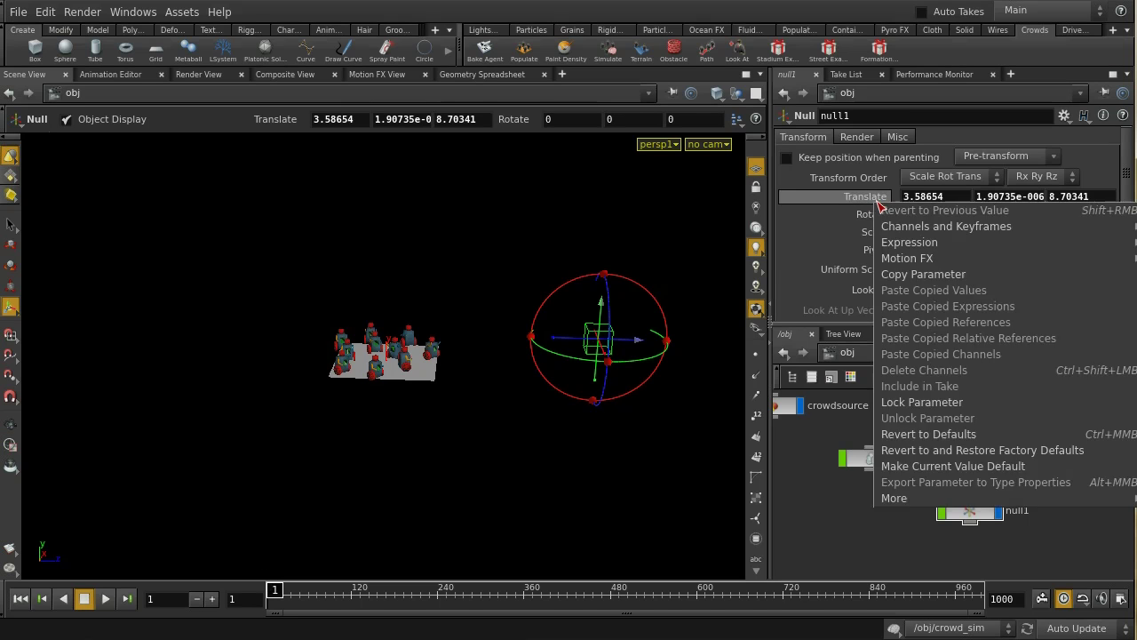
pyautogui.click(915, 275)
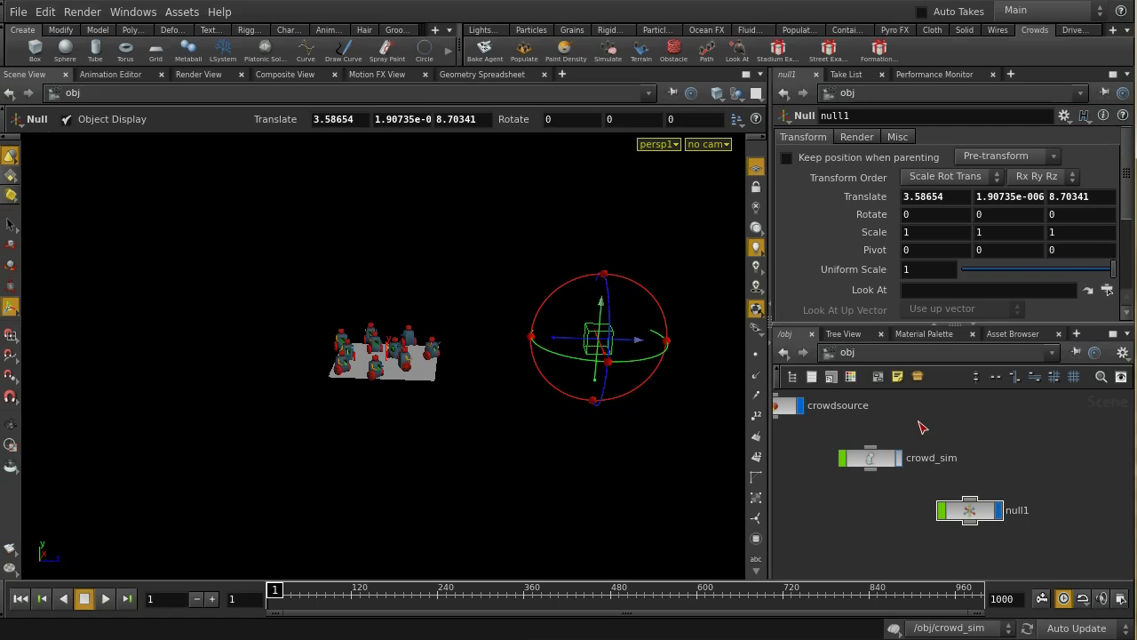
# Step: Inside crowd_sim, insert a POP Steer Seek node on the walk branch directly below popsteerwander
pyautogui.doubleClick(874, 461)
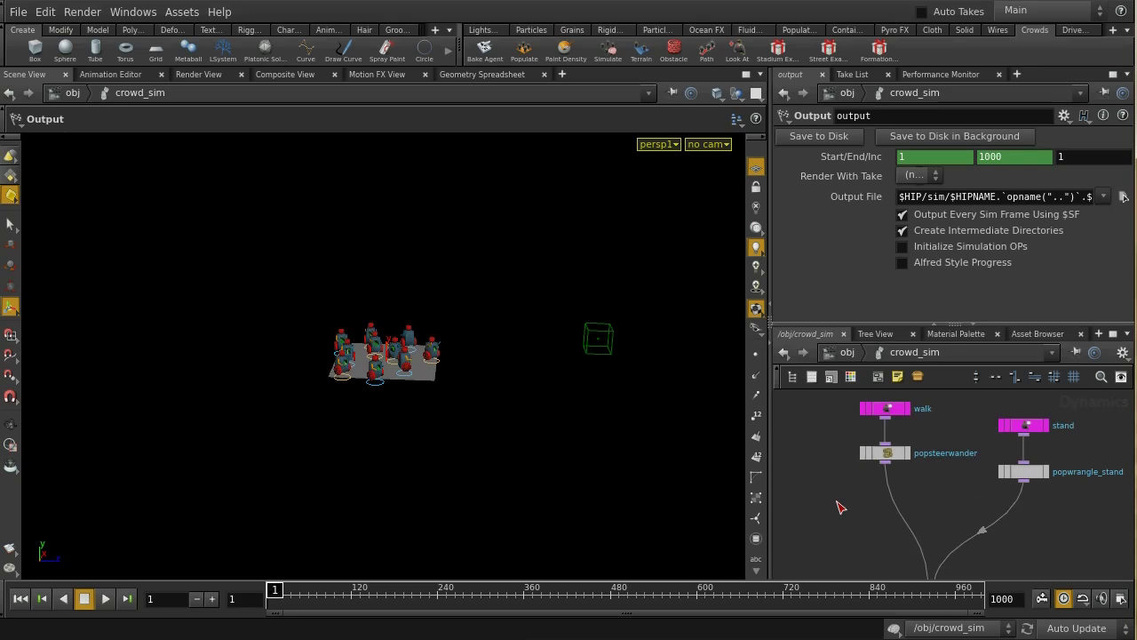
pyautogui.press('Tab')
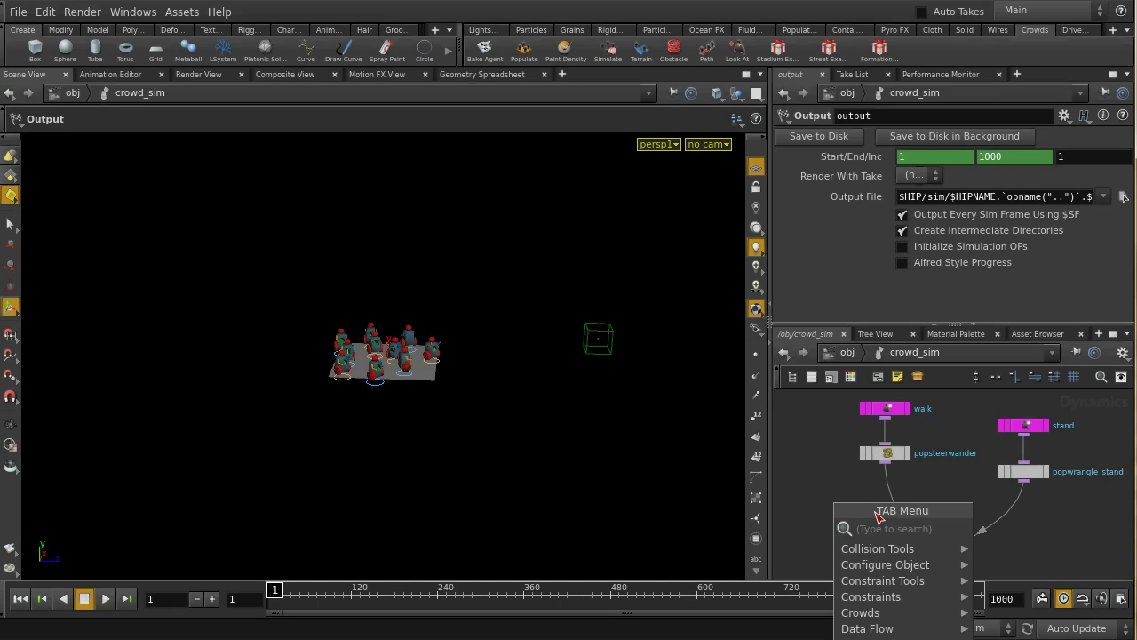
pyautogui.write('po')
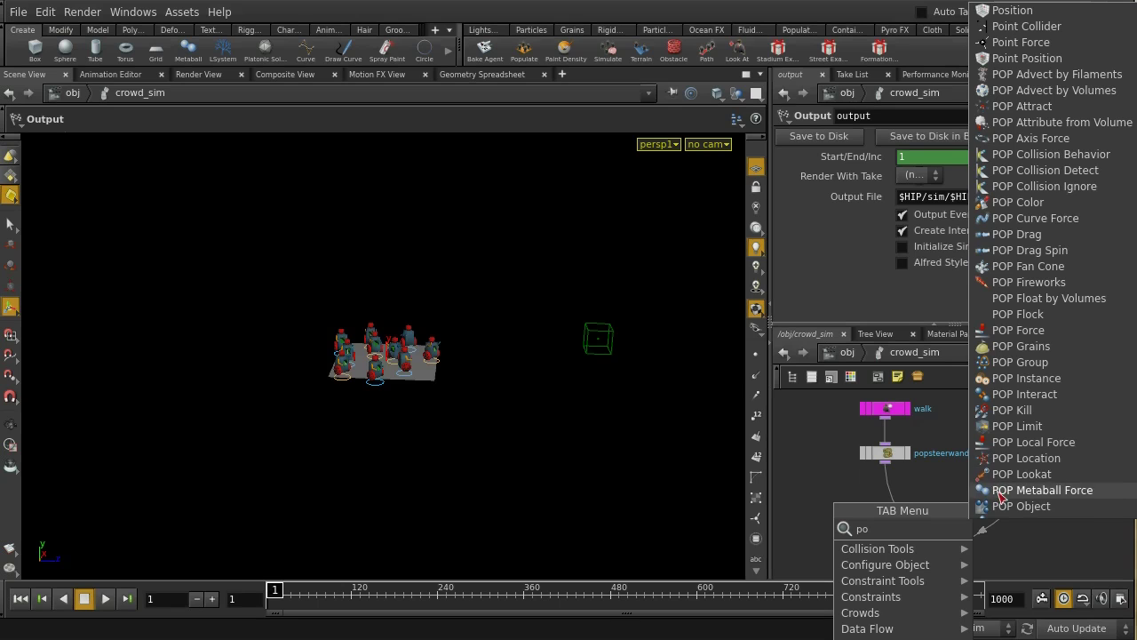
pyautogui.scroll(-5, 999, 498)
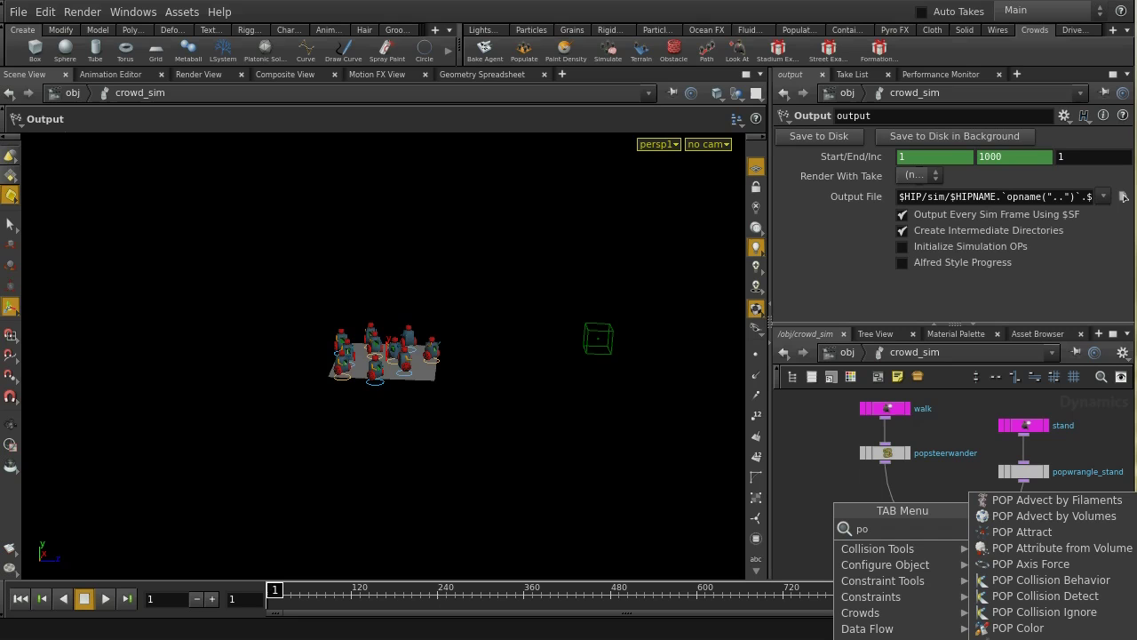
pyautogui.press('Return')
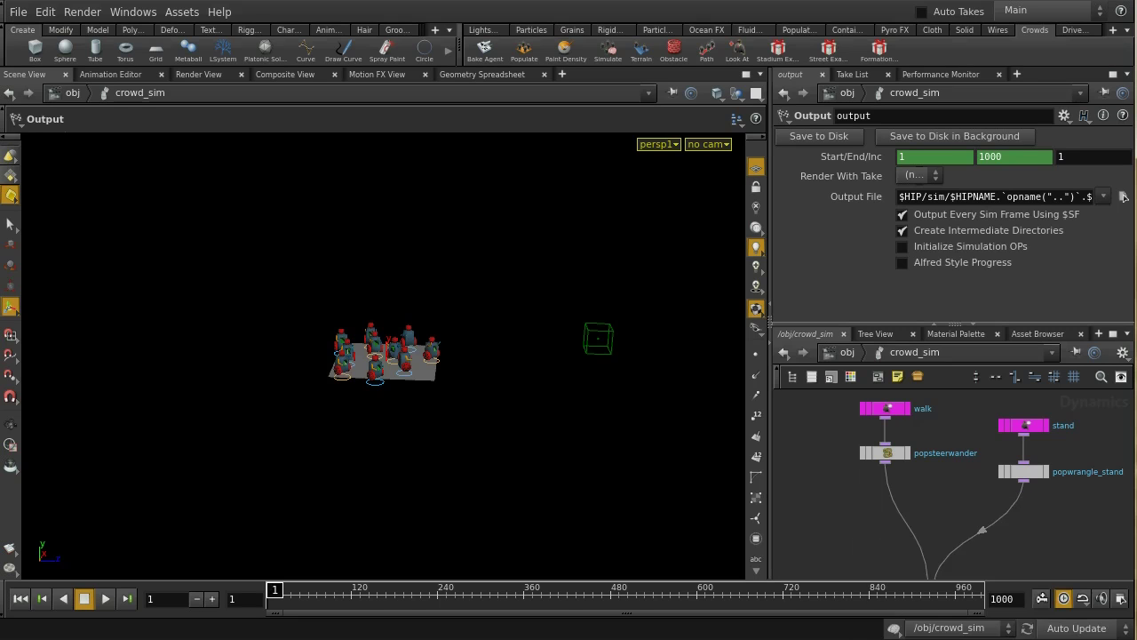
pyautogui.click(895, 508)
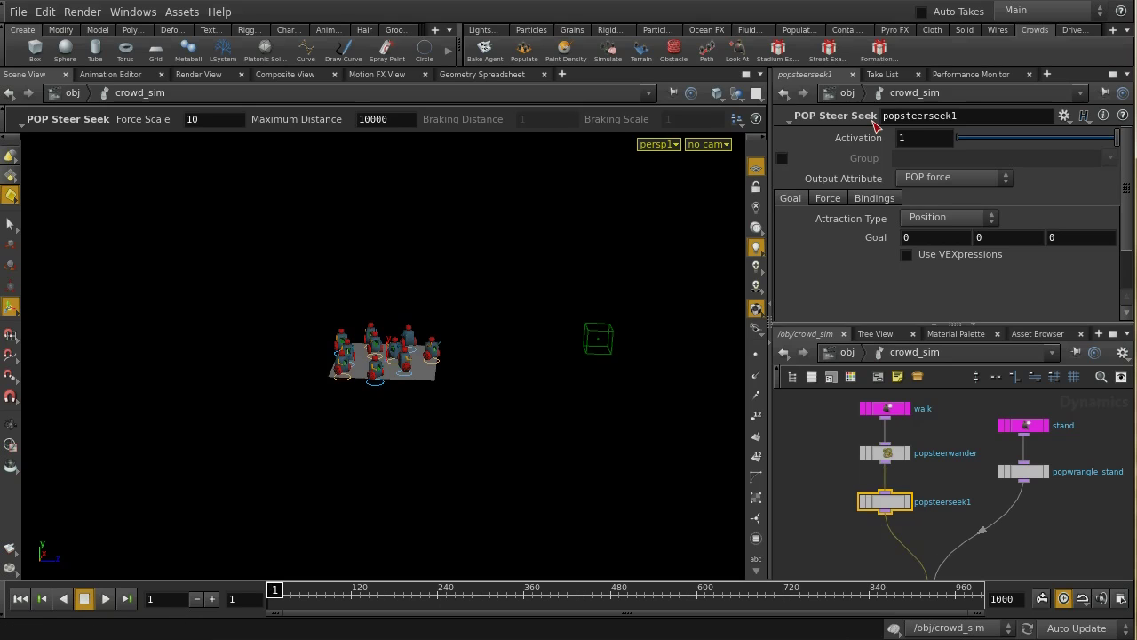
# Step: Link popsteerseek1's Goal to null1's Translate by pasting the copied references, and set Output Attribute to Crowds steerforce
pyautogui.rightClick(881, 240)
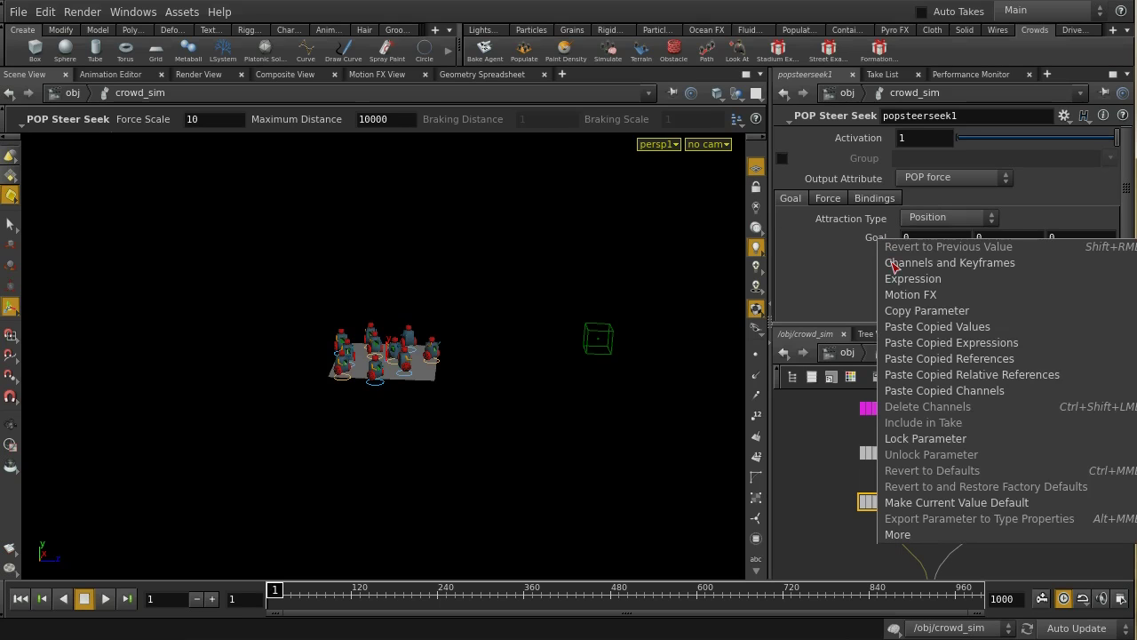
pyautogui.click(921, 359)
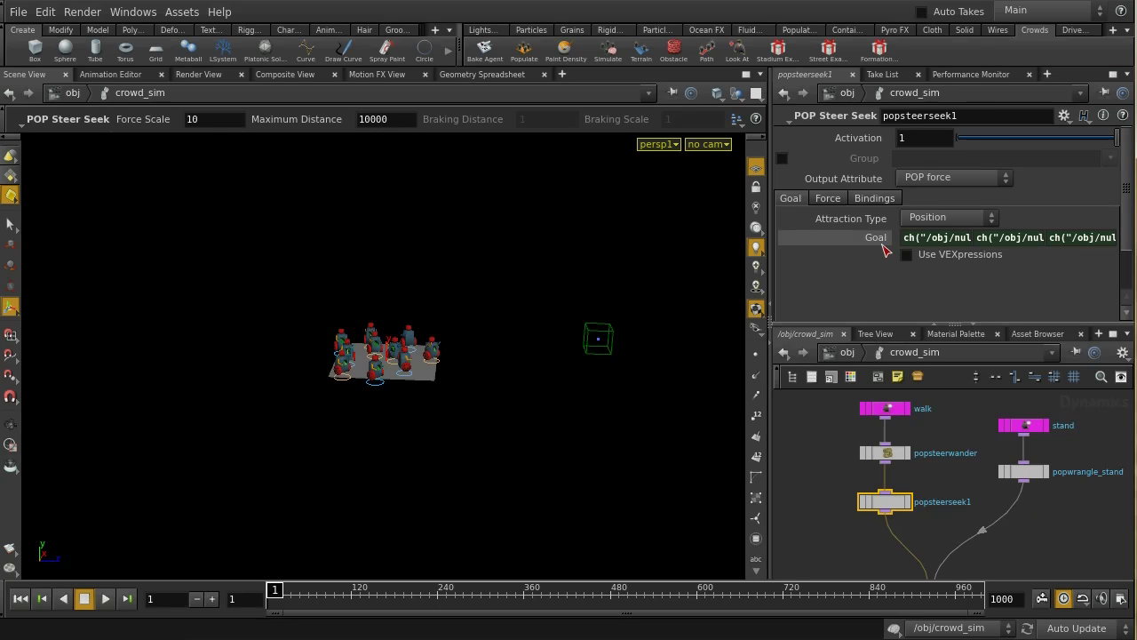
pyautogui.click(882, 243)
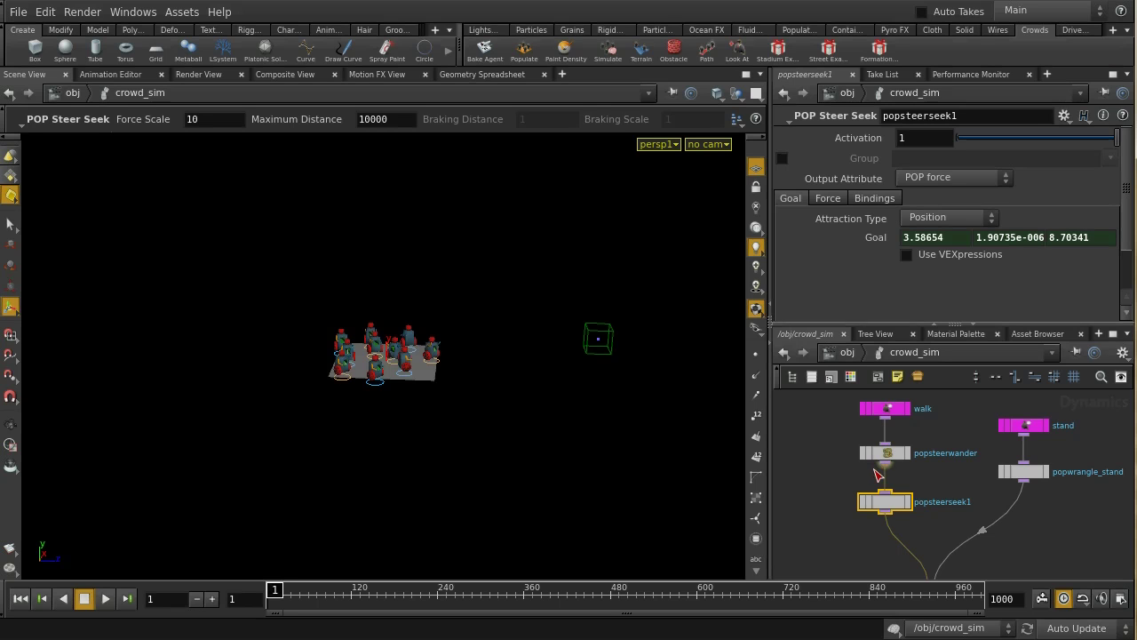
pyautogui.click(941, 182)
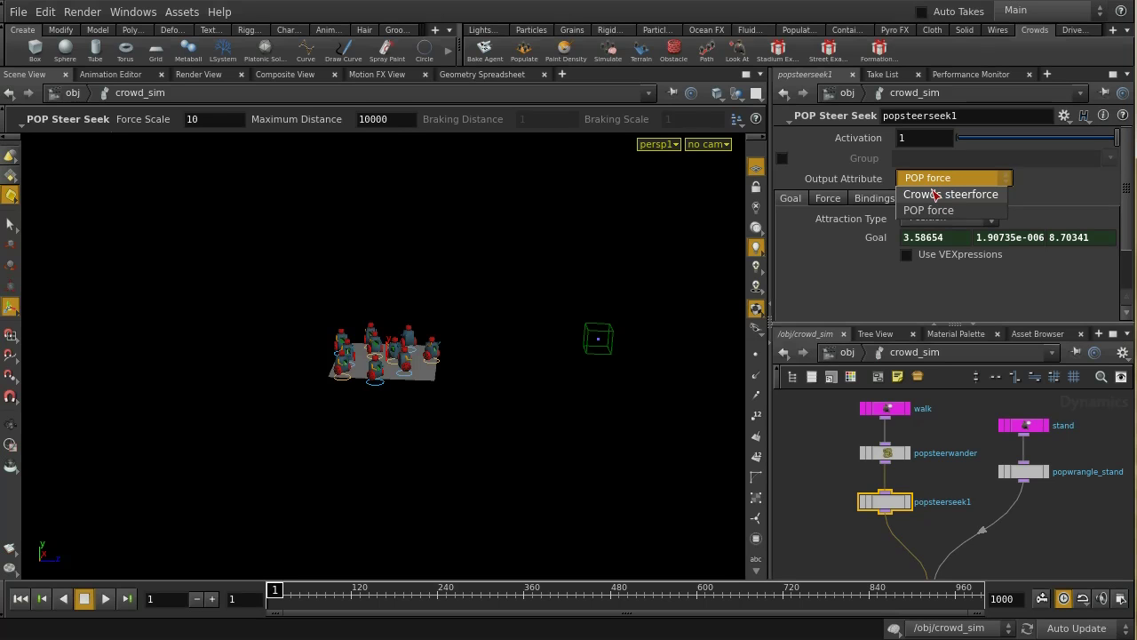
pyautogui.click(935, 195)
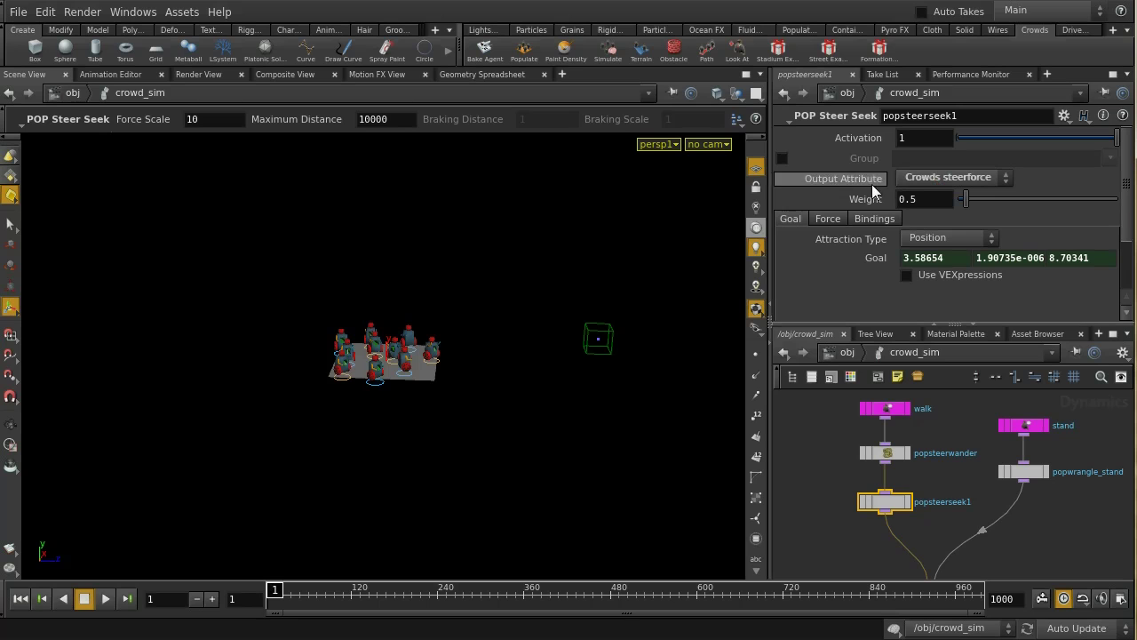
# Step: Review popsteerseek1's Force and Goal settings, play the simulation to watch how the agents approach the null, and return to frame 1
pyautogui.click(828, 218)
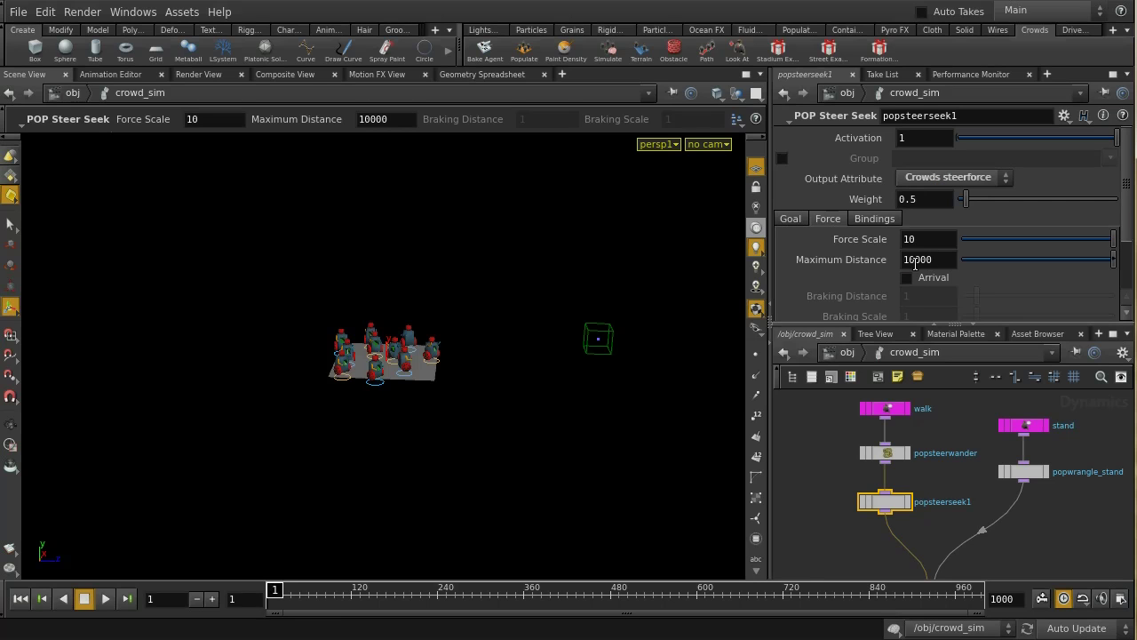
pyautogui.scroll(-3, 949, 275)
pyautogui.scroll(3, 952, 275)
pyautogui.click(790, 220)
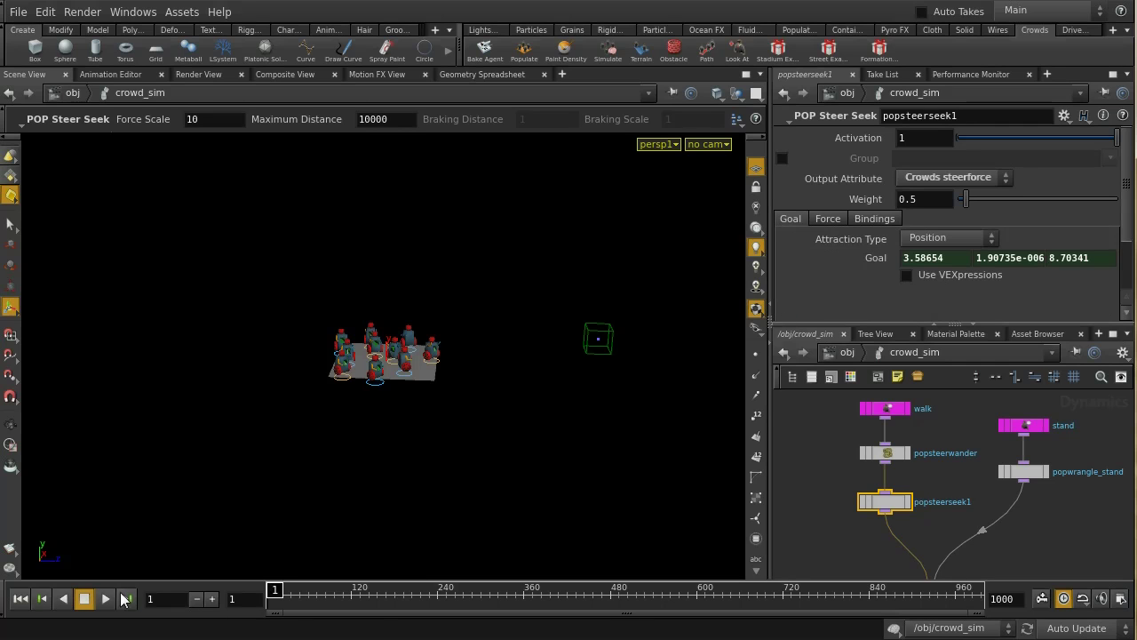
pyautogui.click(104, 598)
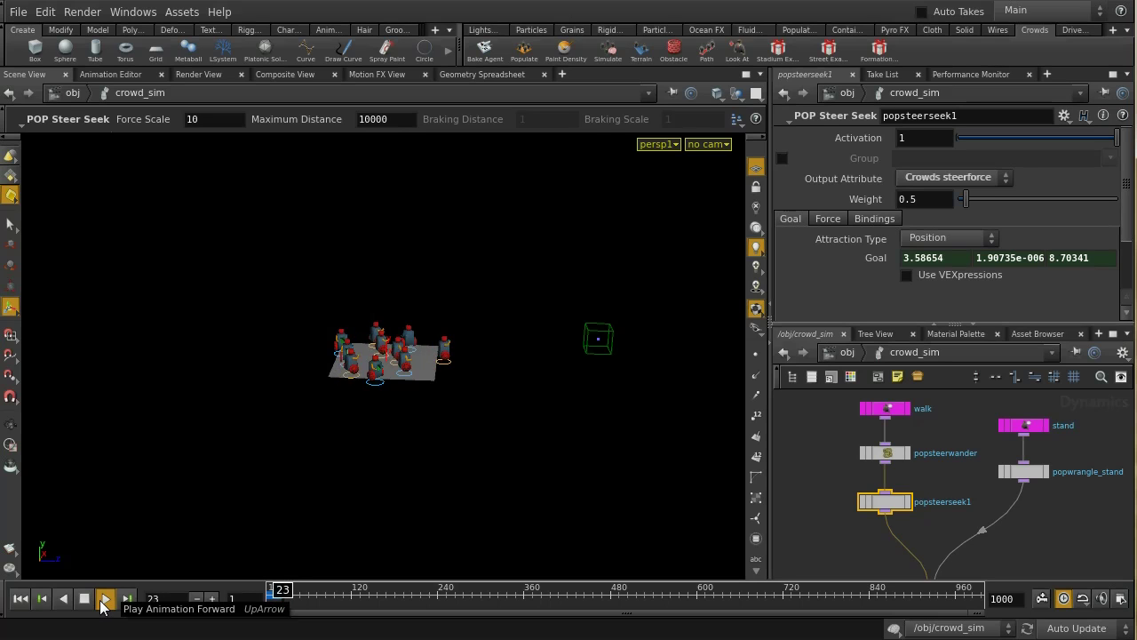
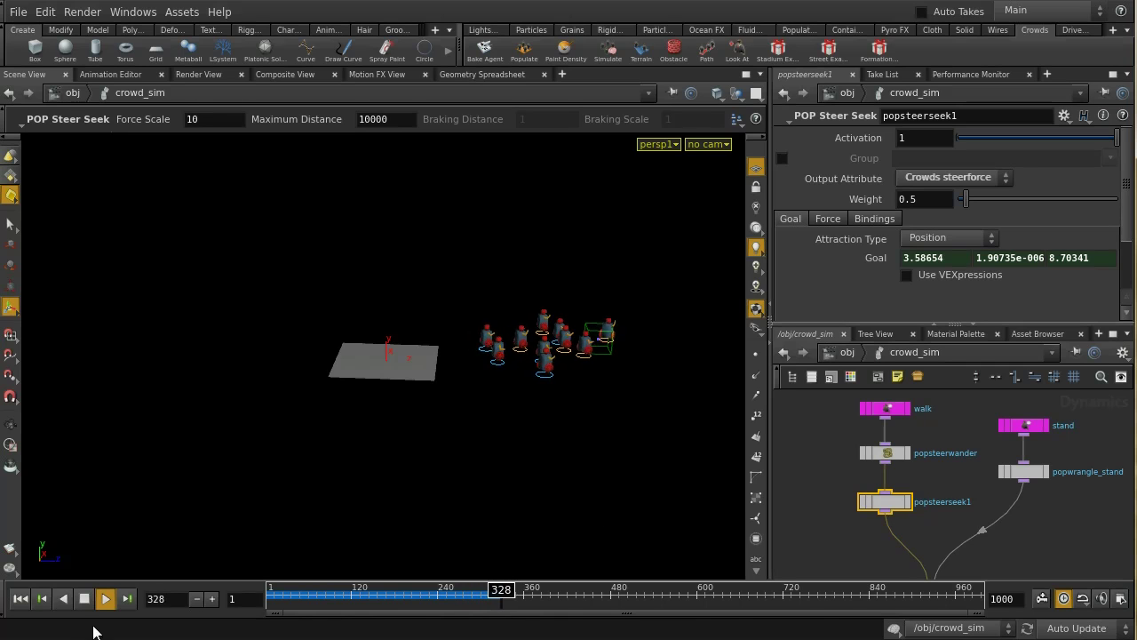
pyautogui.click(84, 598)
pyautogui.click(19, 599)
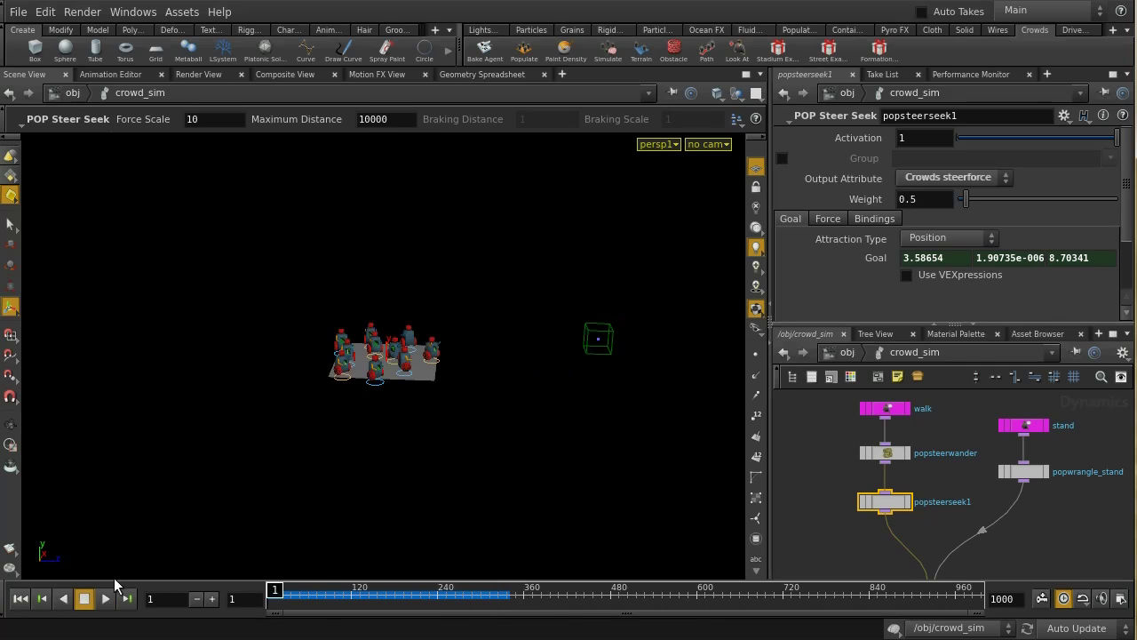
# Step: Move null1 to another side of the grid, about X -6.19, Y 0, Z 4.43, and go back into crowd_sim
pyautogui.click(847, 353)
pyautogui.click(970, 510)
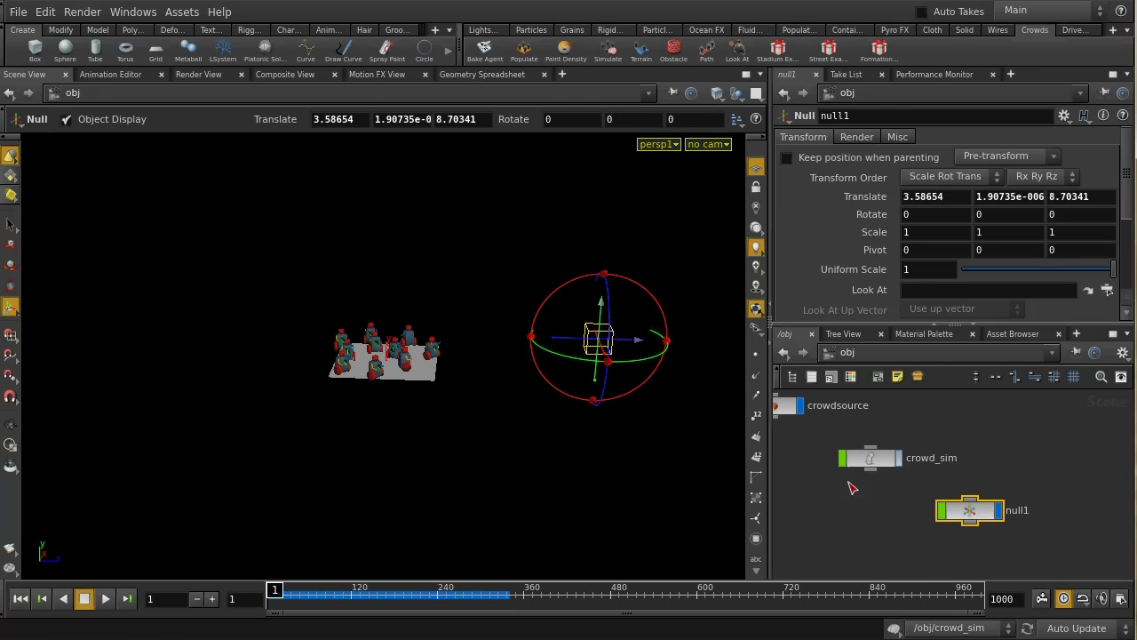
pyautogui.moveTo(616, 379); pyautogui.dragTo(607, 325)
pyautogui.press('Return')
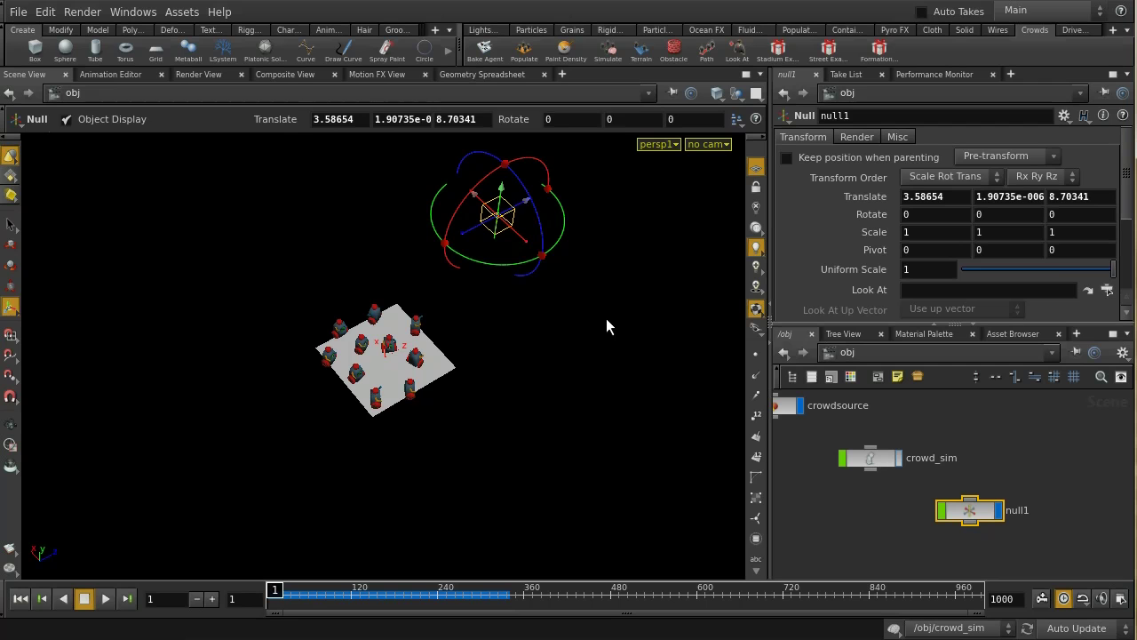
pyautogui.press('t')
pyautogui.moveTo(528, 249); pyautogui.dragTo(528, 448)
pyautogui.doubleClick(882, 470)
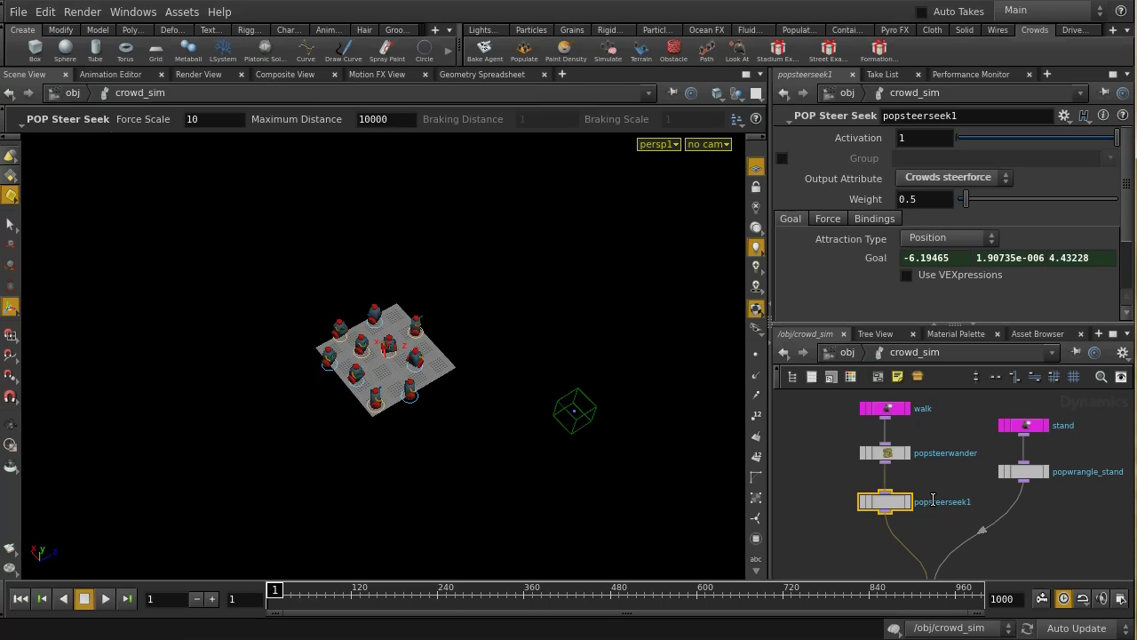
# Step: Set popsteerwander's Weight to 1 and popsteerseek1's Weight to 0.1
pyautogui.click(888, 455)
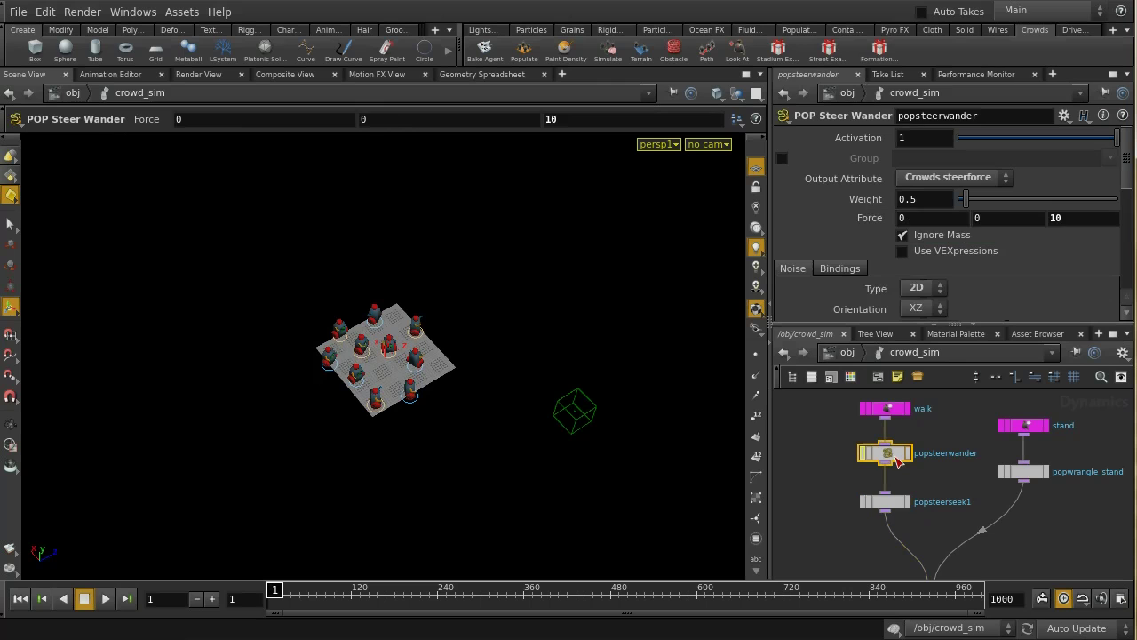
pyautogui.click(891, 504)
pyautogui.click(902, 456)
pyautogui.write('1')
pyautogui.press('Return')
pyautogui.click(884, 500)
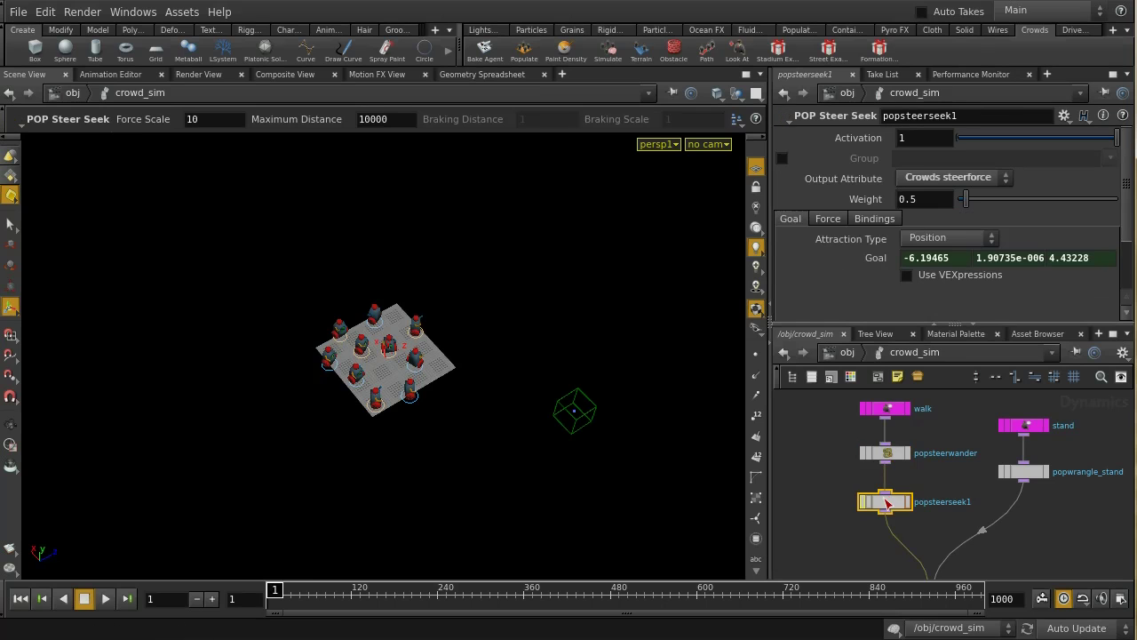
pyautogui.click(931, 198)
pyautogui.write('0.1')
pyautogui.press('Return')
# Step: Play the simulation to check the agents' motion with wandering weighted above seeking, and return to frame 1
pyautogui.click(108, 599)
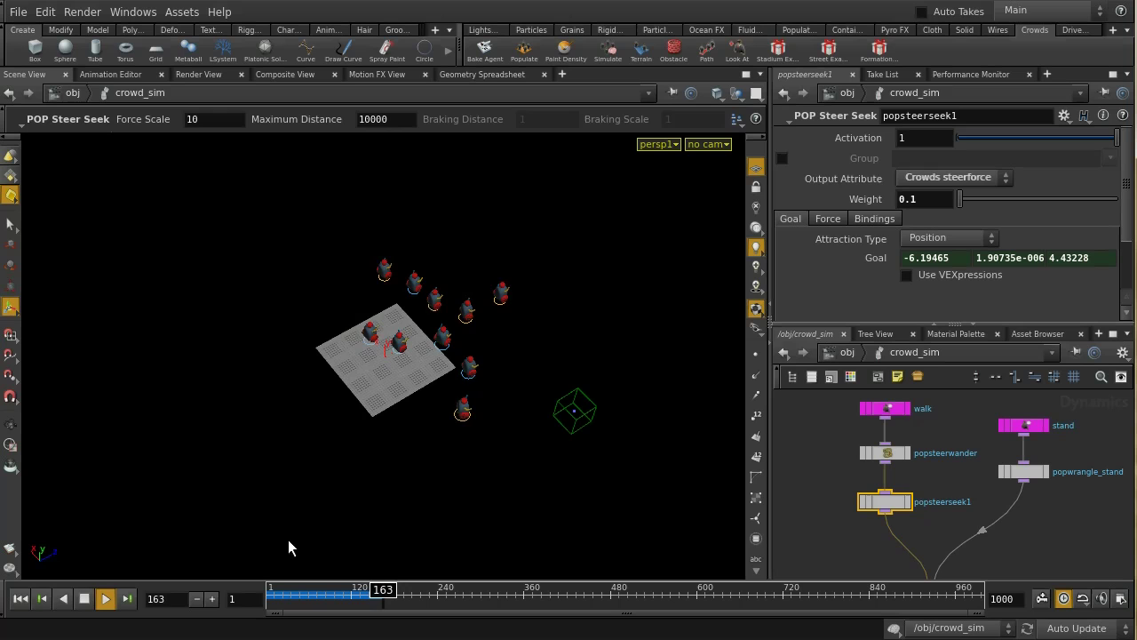
pyautogui.click(84, 599)
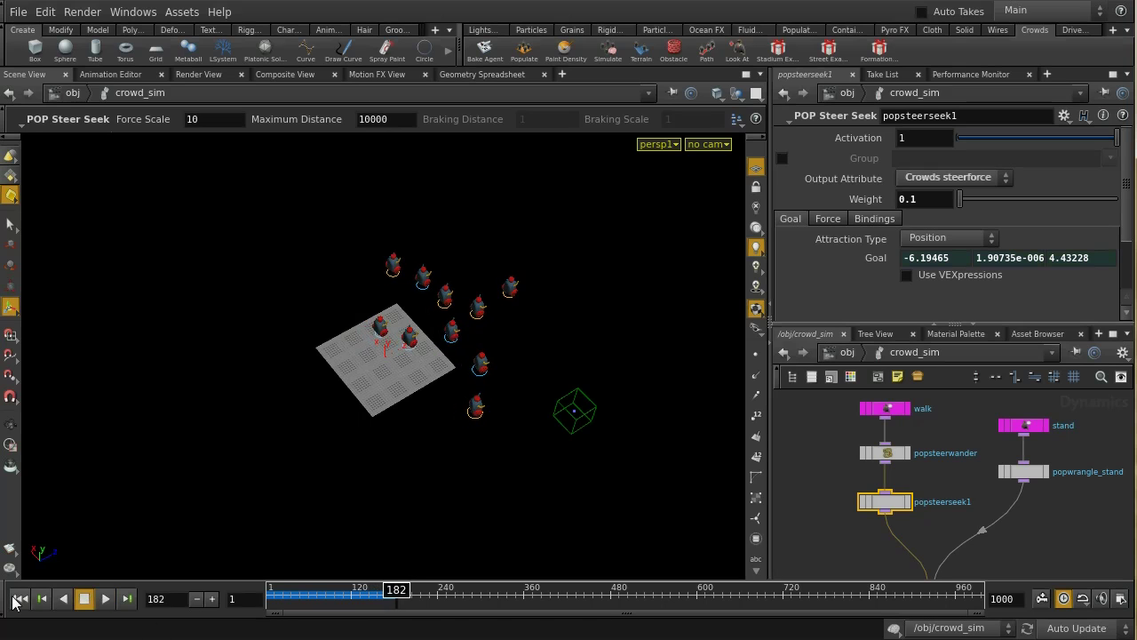
pyautogui.click(15, 600)
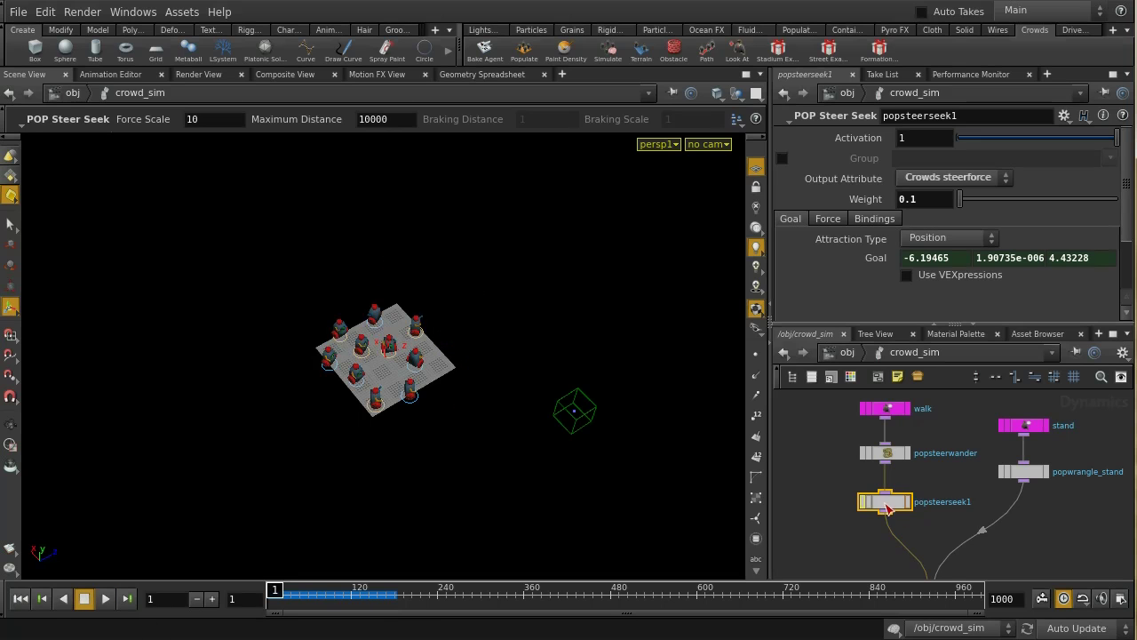
# Step: Set popsteerseek1's Weight to 1 and popsteerwander's Weight to 0.1
pyautogui.click(932, 201)
pyautogui.write('1')
pyautogui.press('Return')
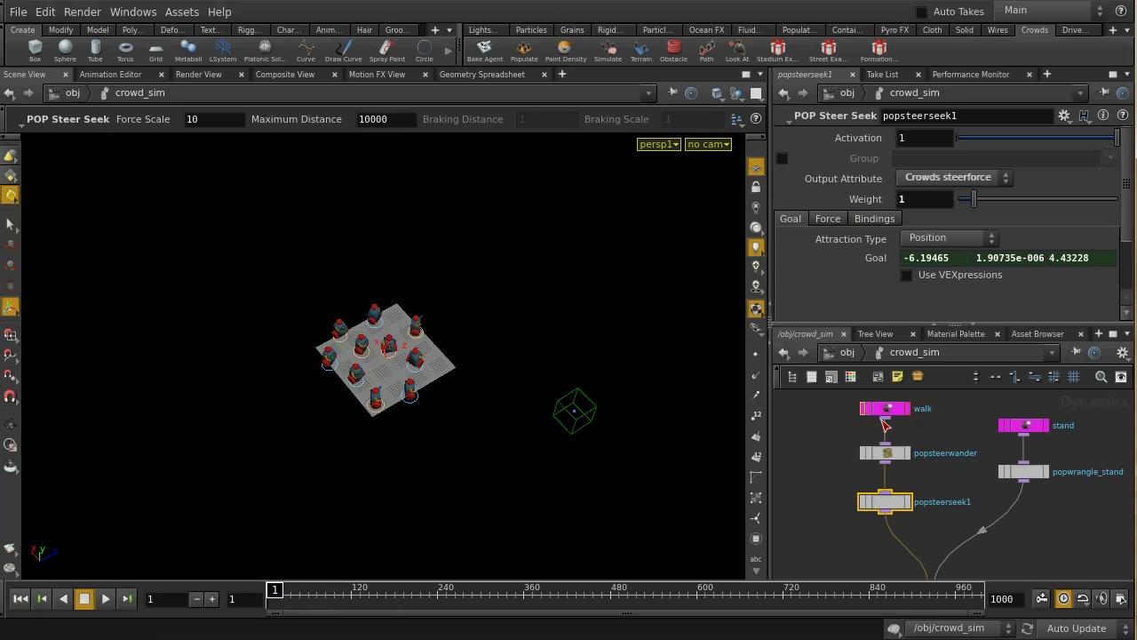
pyautogui.click(888, 454)
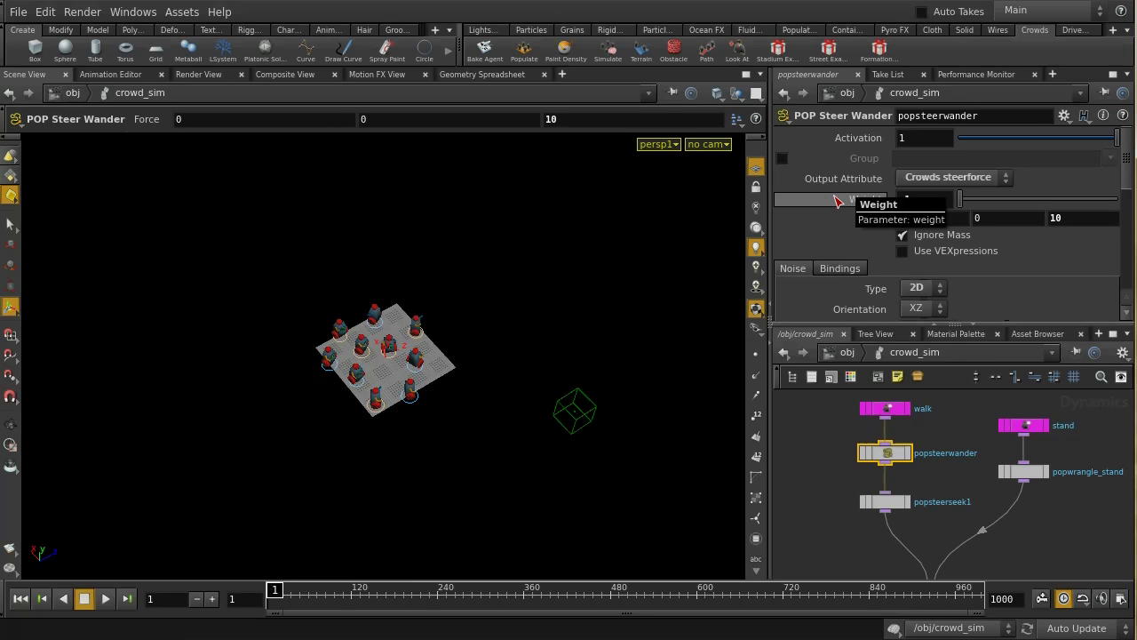
pyautogui.hotkey('ctrl', 'z')
# Step: Play the simulation to check the agents' motion with seeking weighted above wandering, and return to frame 1
pyautogui.click(105, 598)
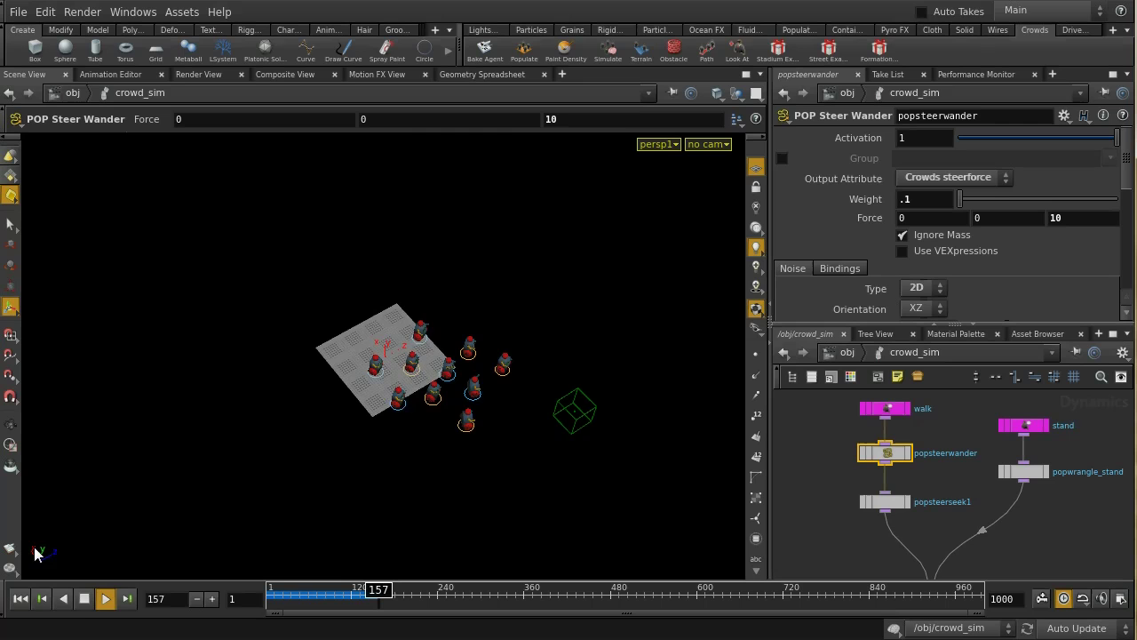
pyautogui.click(82, 600)
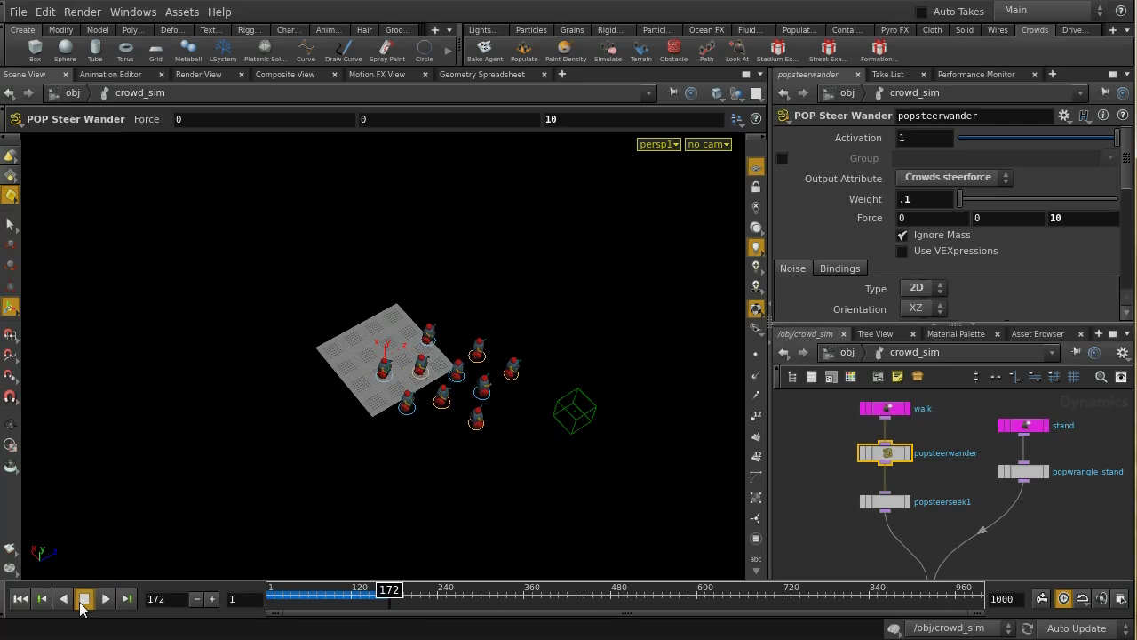
pyautogui.click(20, 599)
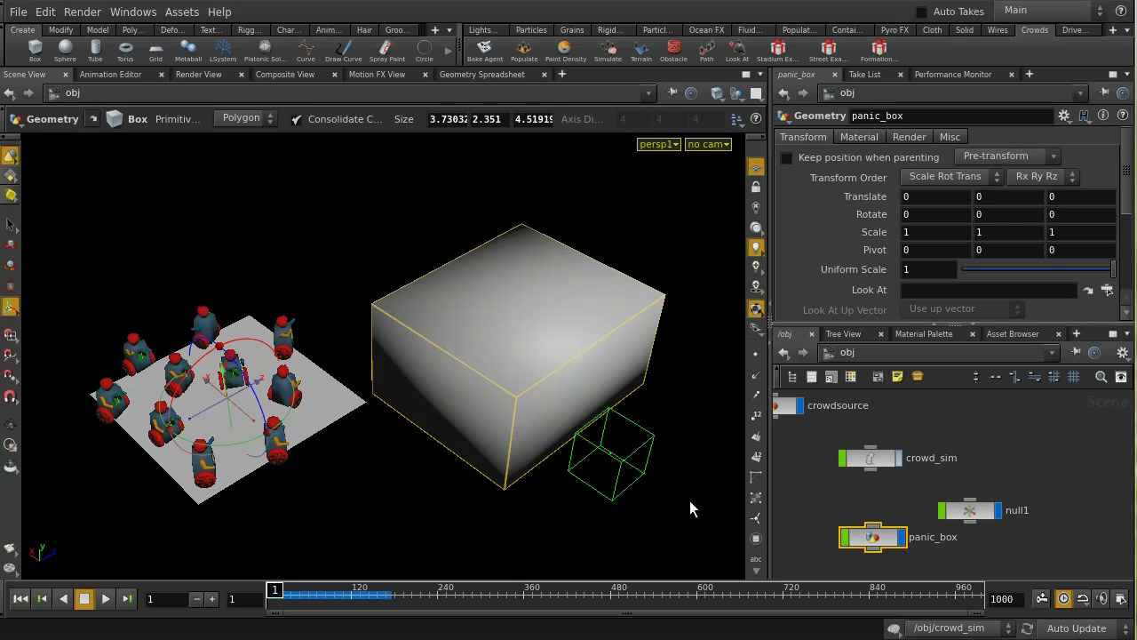
# Step: Examine where panic_box sits relative to the robots and null1, and inspect the size and center of the box inside it
pyautogui.press('Escape')
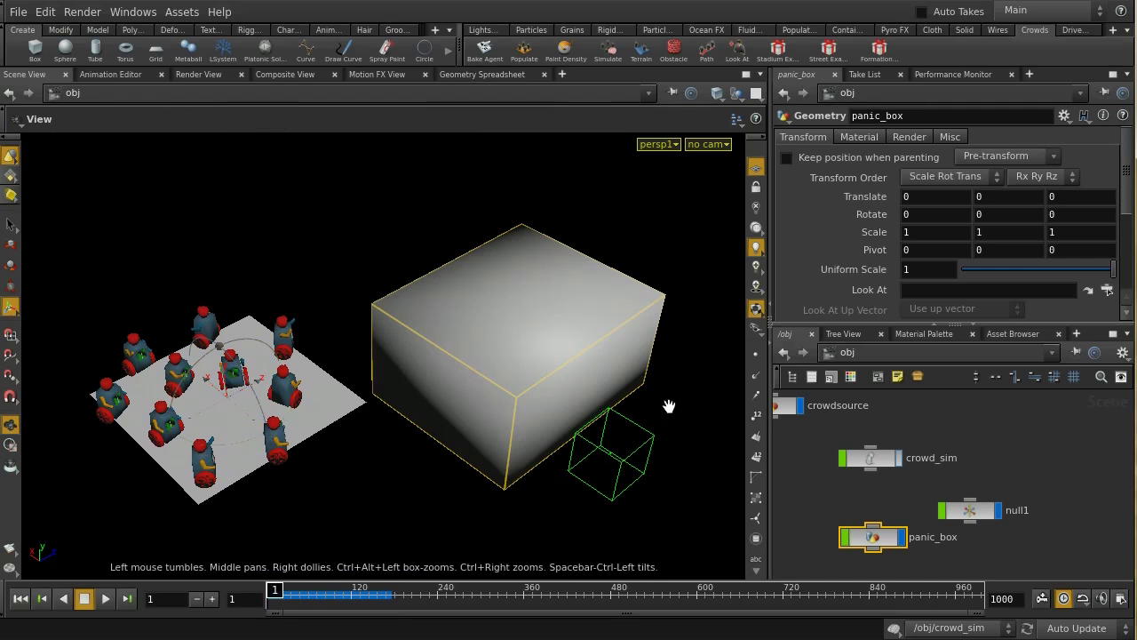
pyautogui.moveTo(669, 406); pyautogui.dragTo(635, 391)
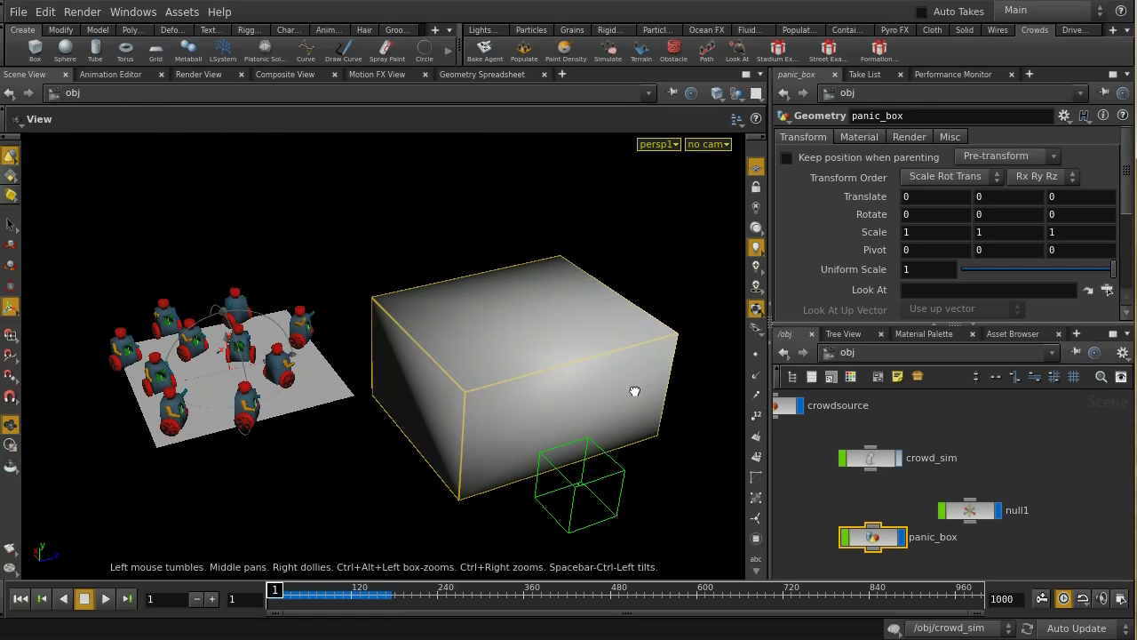
pyautogui.press('q')
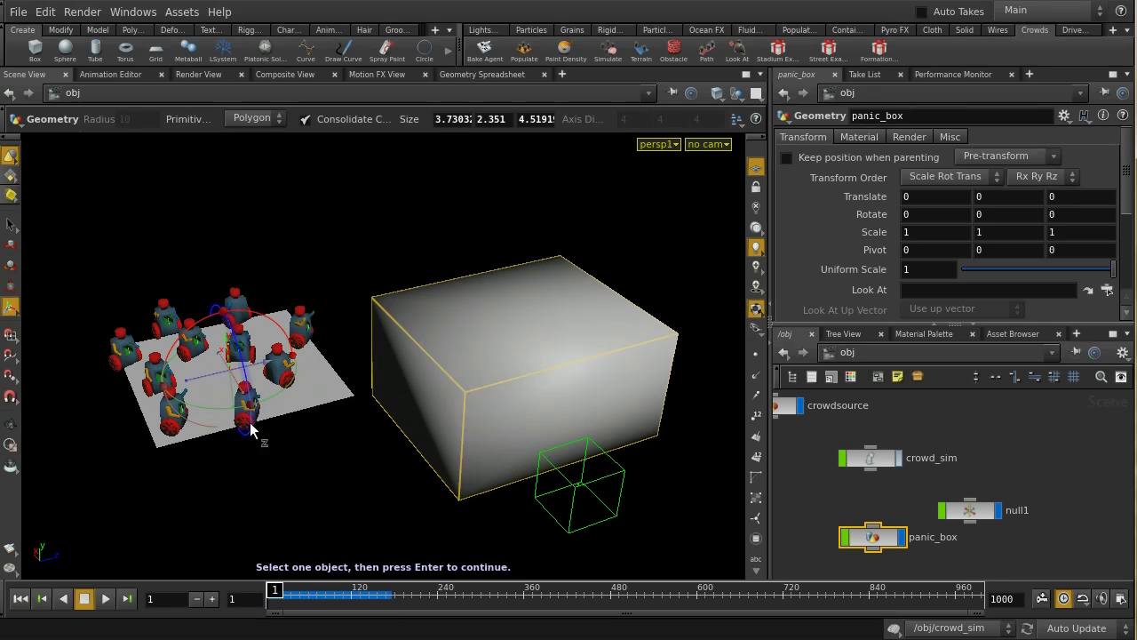
pyautogui.click(401, 381)
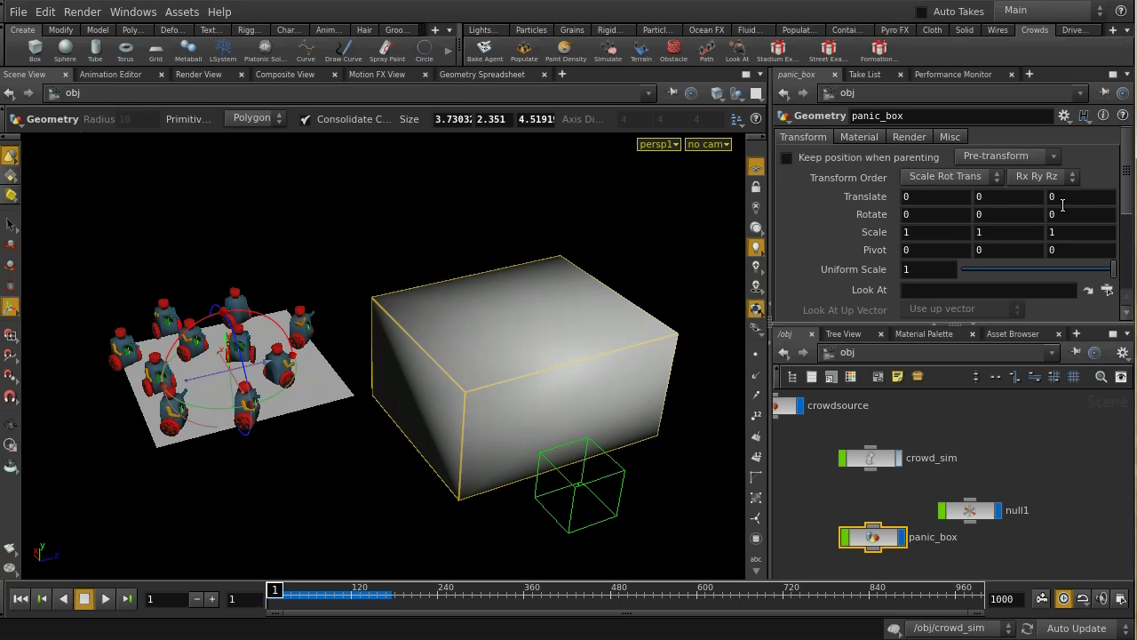
pyautogui.doubleClick(873, 536)
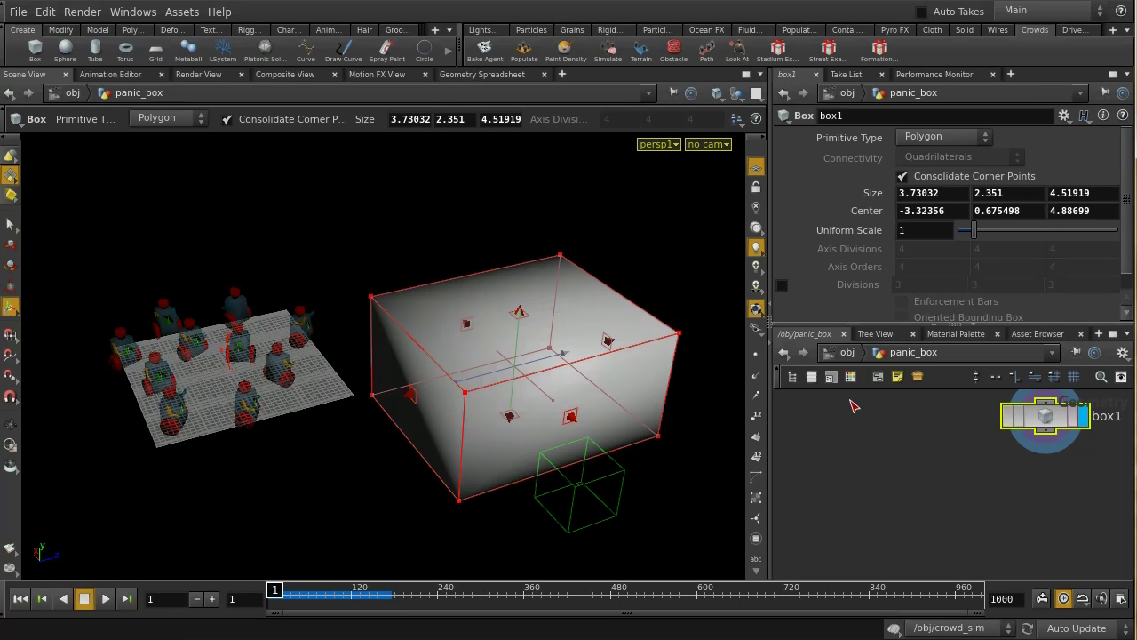
pyautogui.press('u')
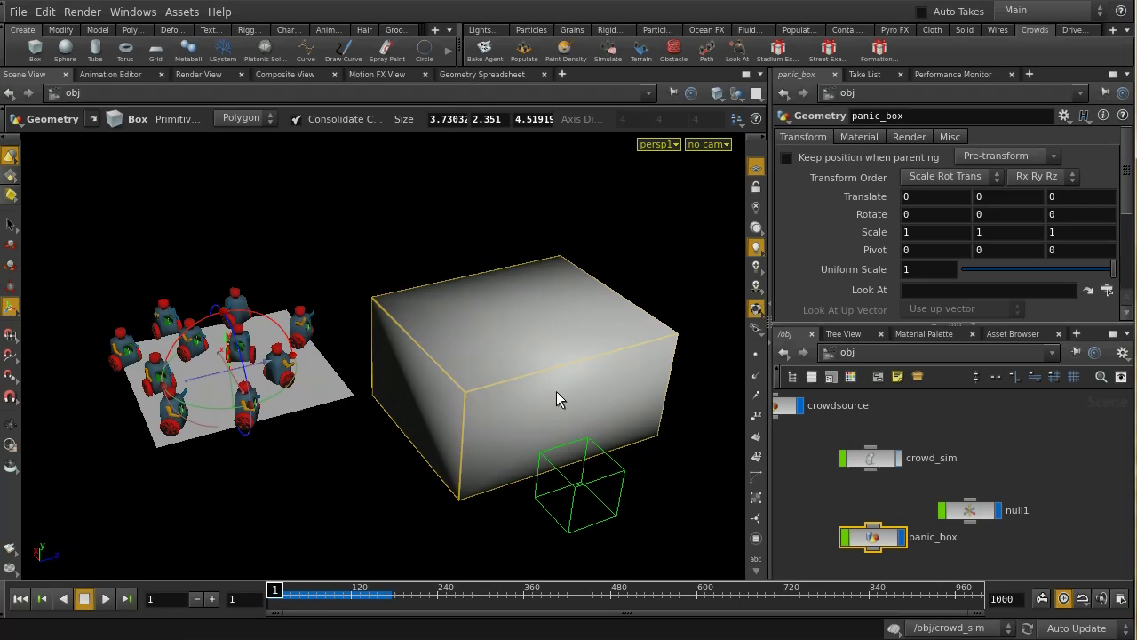
pyautogui.press('space')
pyautogui.doubleClick(875, 538)
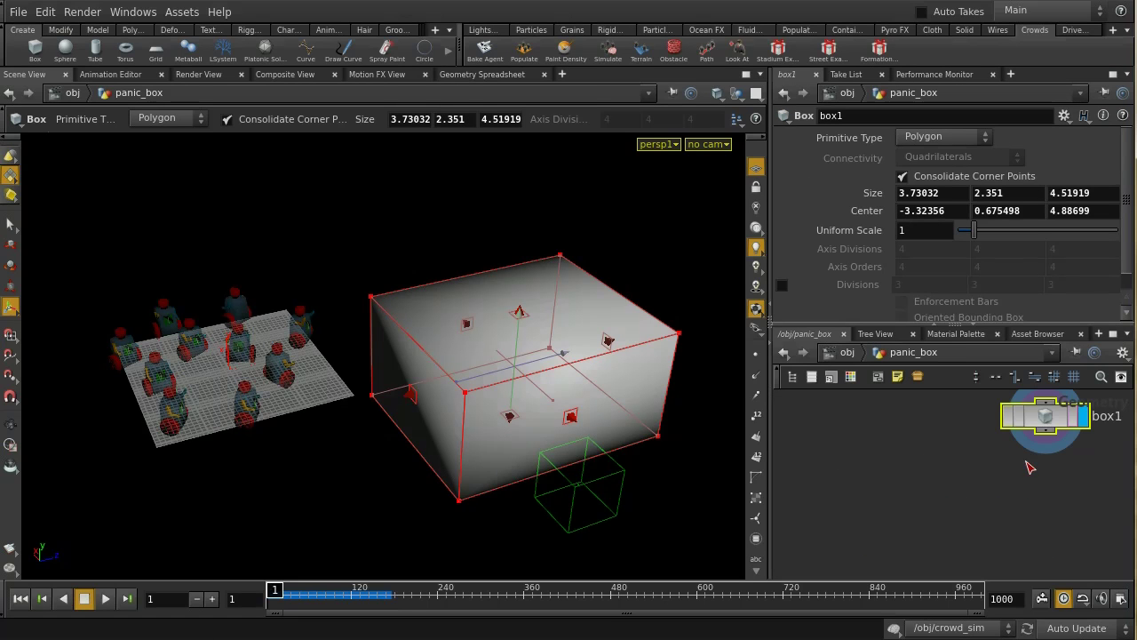
# Step: Inside crowd_sim, maximize the network view, duplicate the stand crowd state, and place the copy beside the original
pyautogui.click(847, 351)
pyautogui.doubleClick(870, 459)
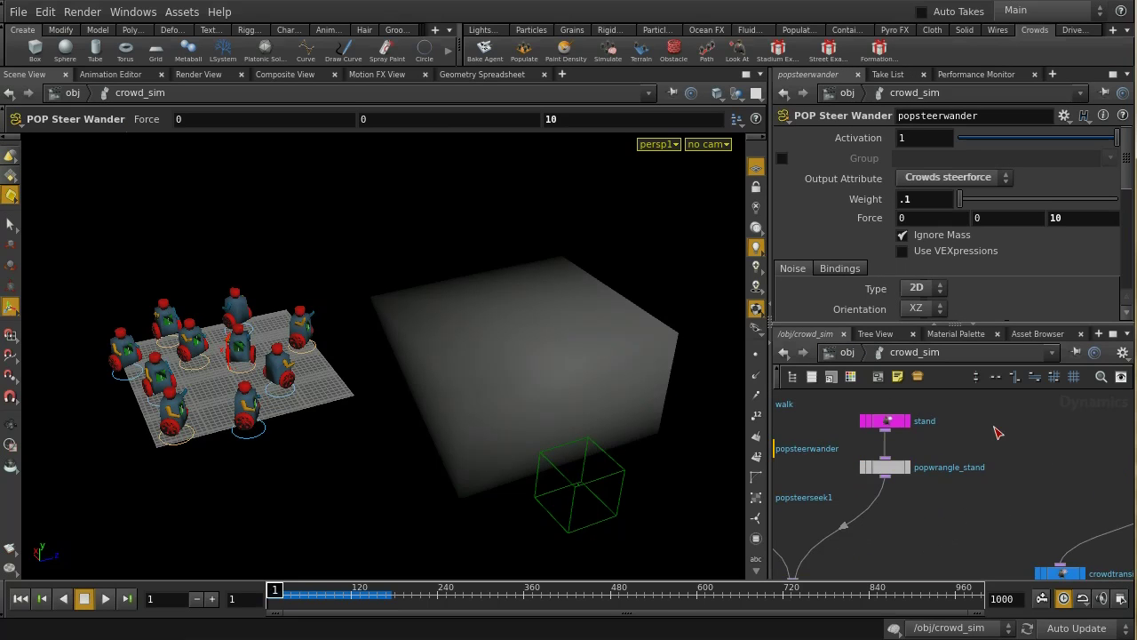
pyautogui.click(1112, 333)
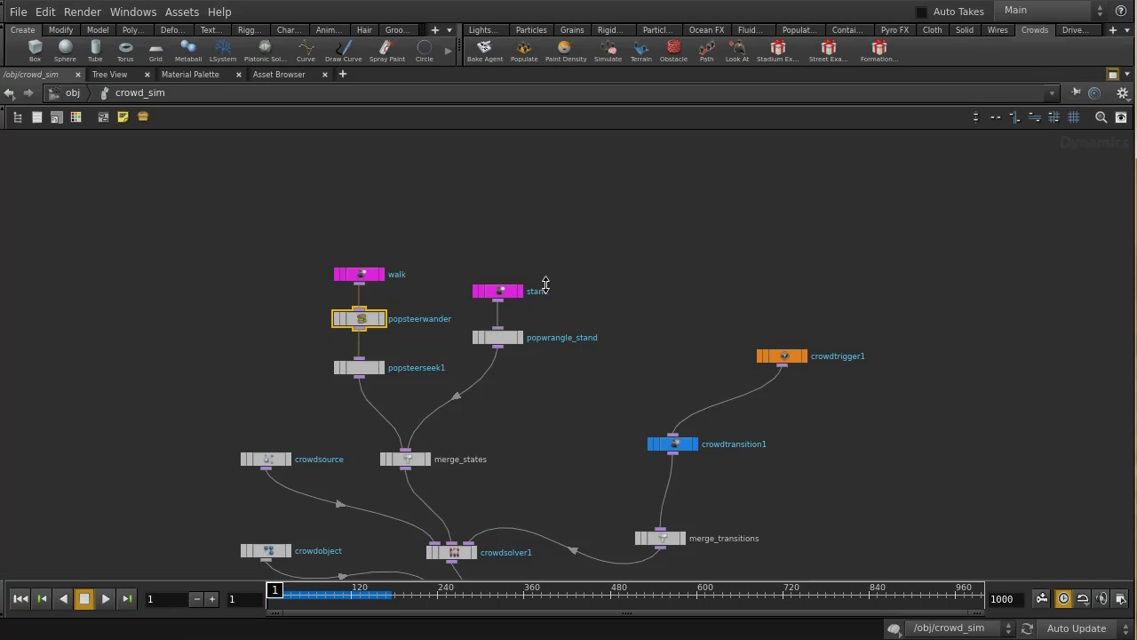
pyautogui.click(519, 289)
pyautogui.hotkey('ctrl', 'c')
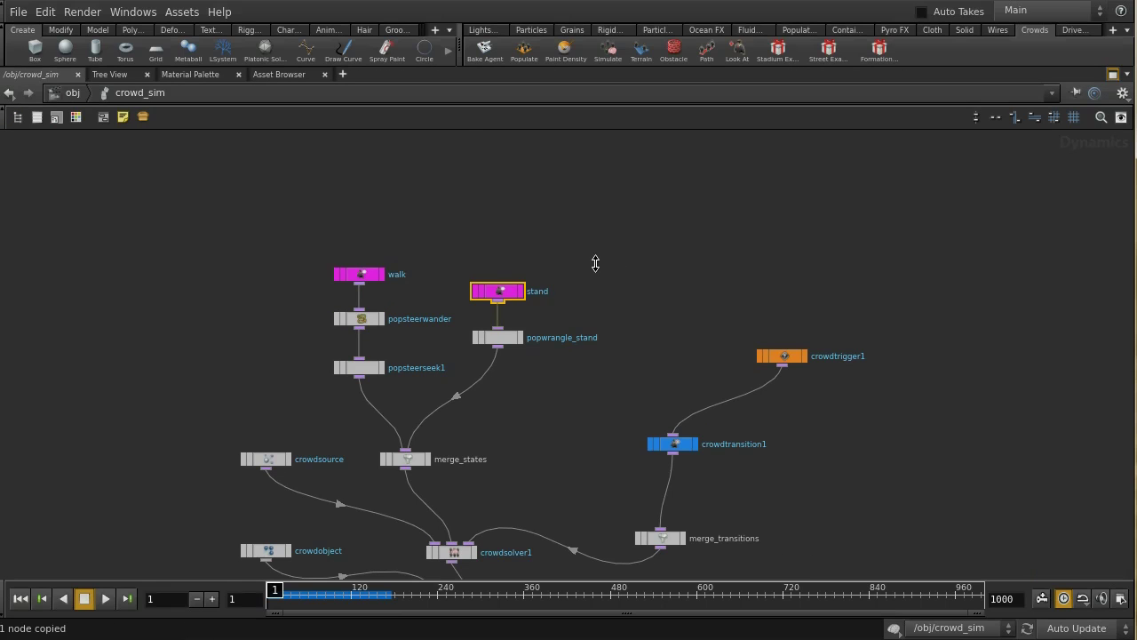
pyautogui.hotkey('ctrl', 'v')
pyautogui.moveTo(607, 263); pyautogui.dragTo(627, 269)
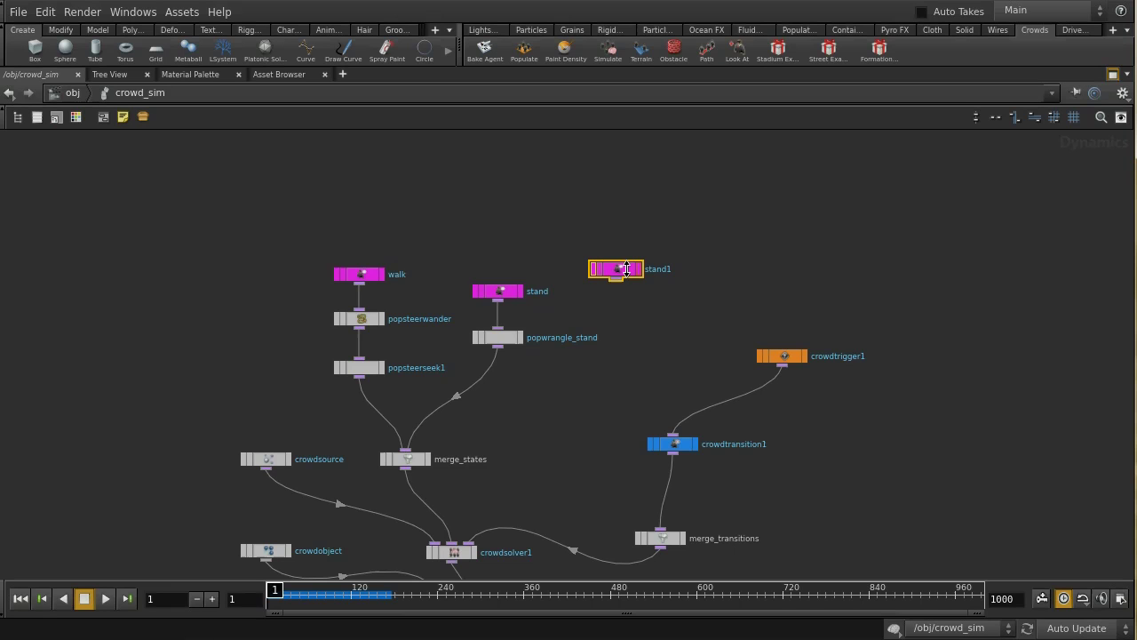
# Step: Rename the duplicated crowd state node to panic
pyautogui.press('p')
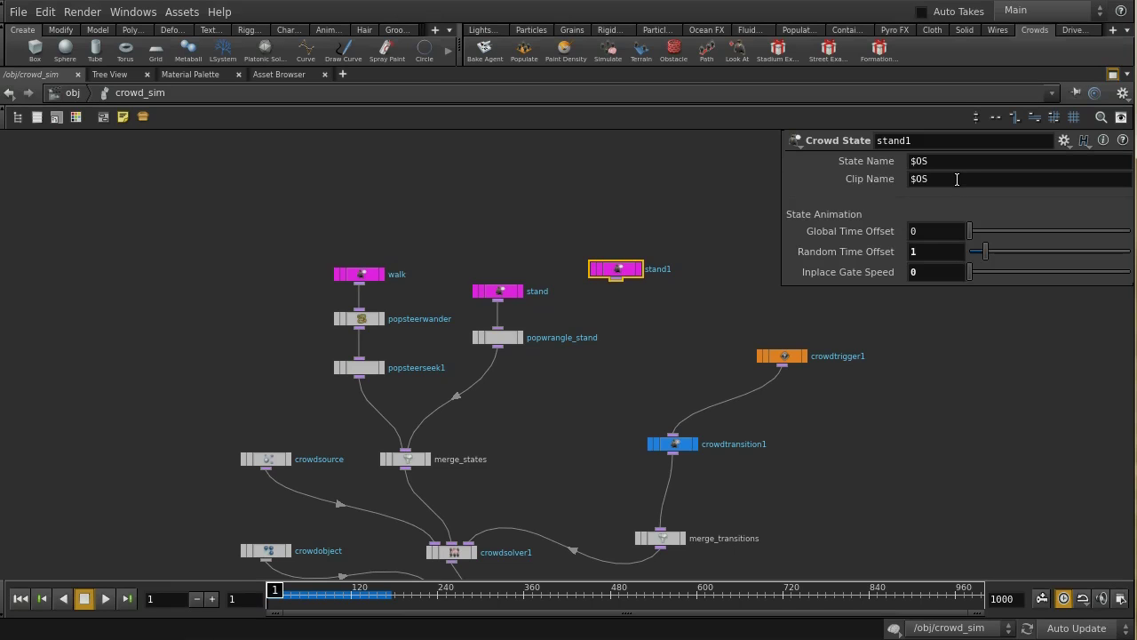
pyautogui.click(930, 140)
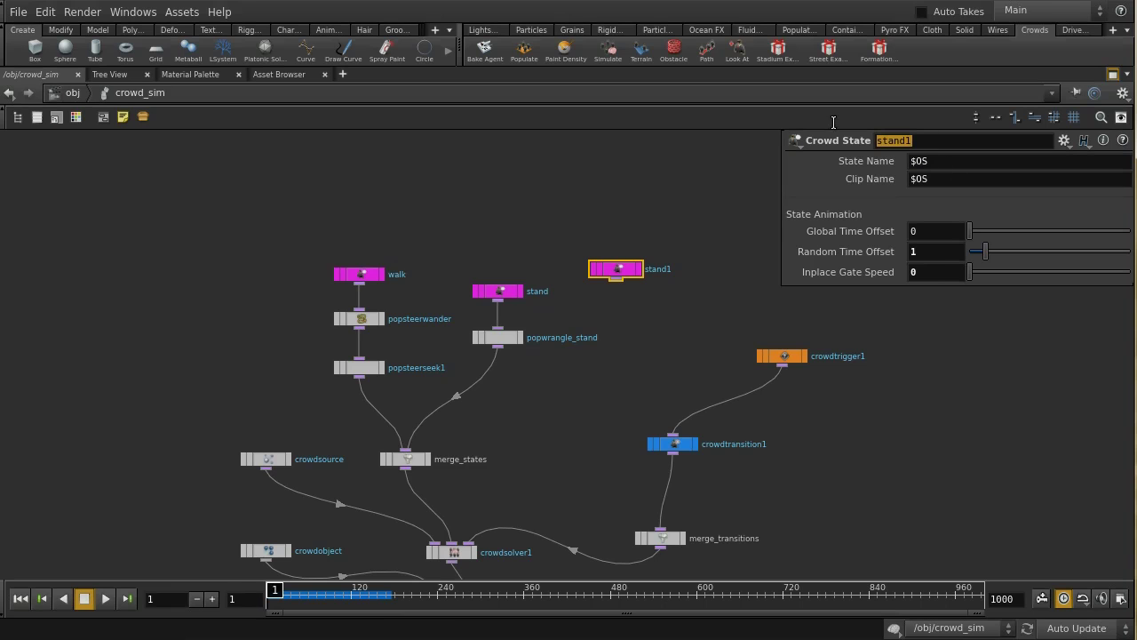
pyautogui.write('o')
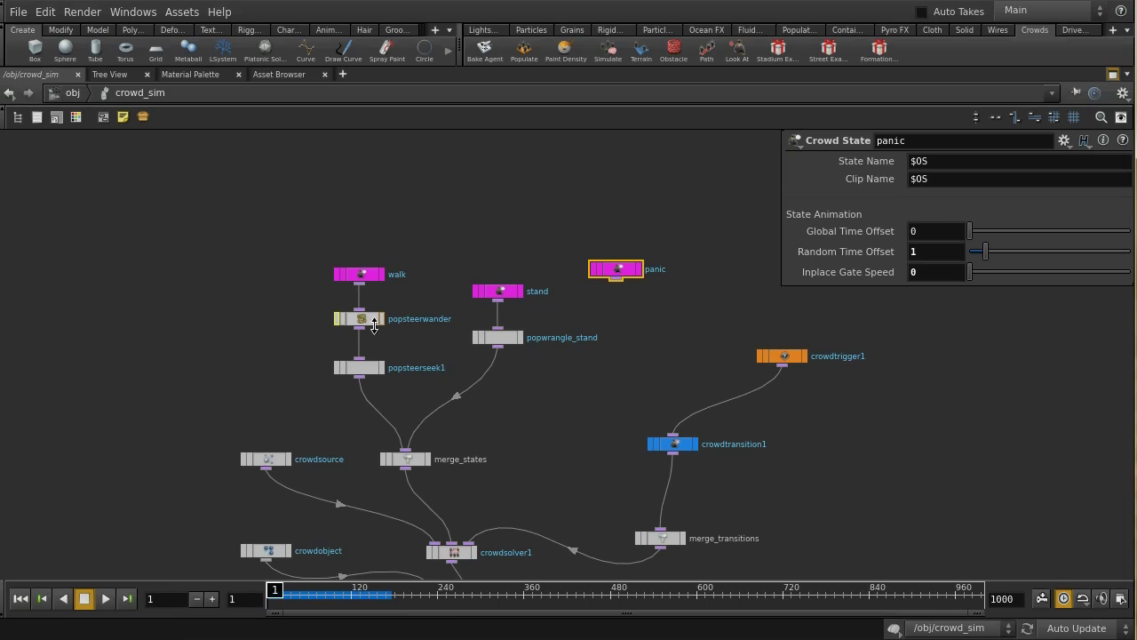
pyautogui.click(370, 320)
pyautogui.click(675, 326)
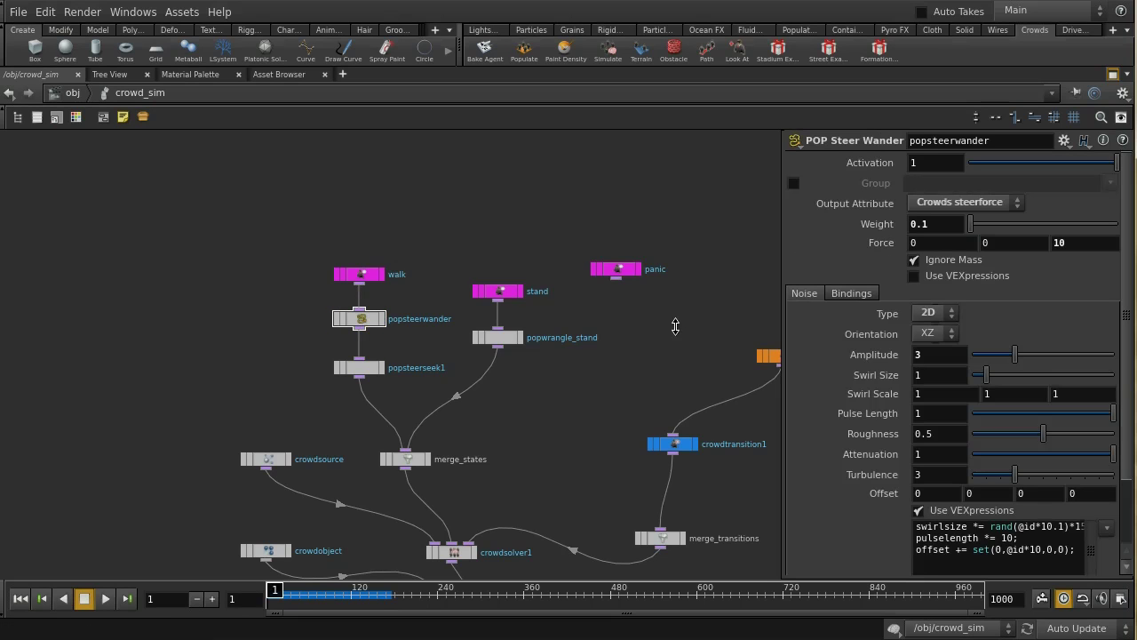
pyautogui.press('Tab')
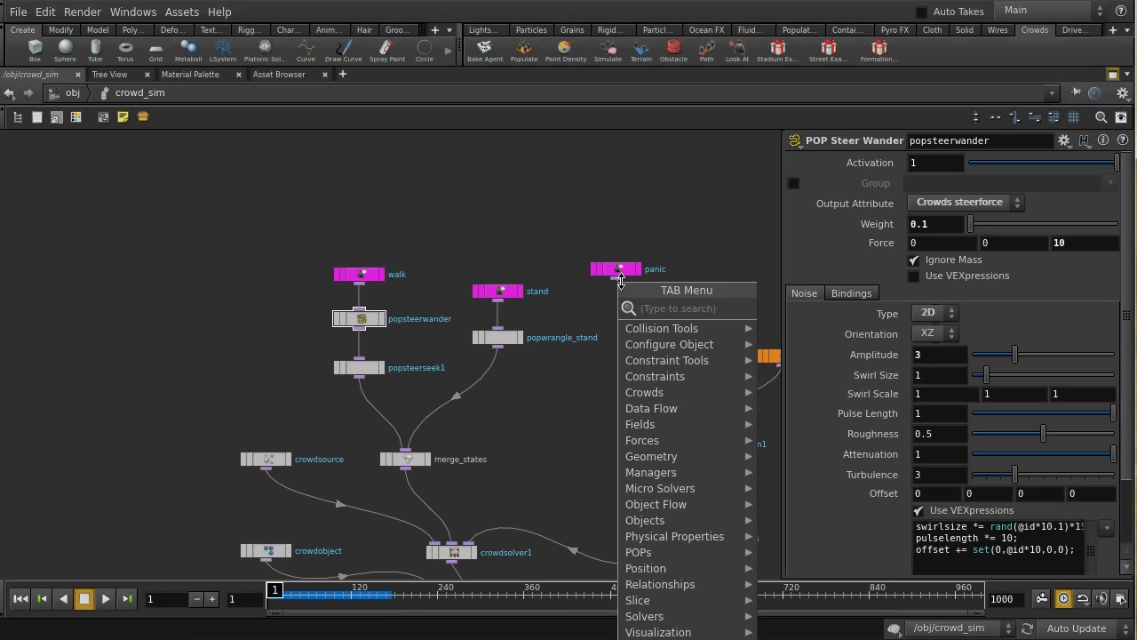
pyautogui.press('Escape')
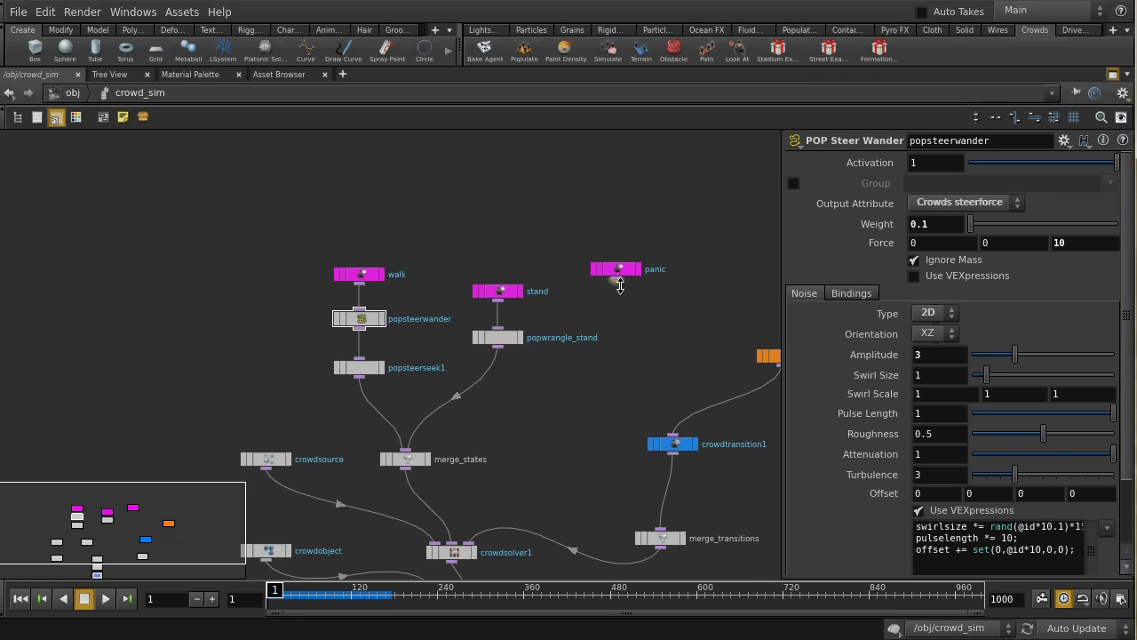
# Step: Add a POP Steer Wander node below the panic state and connect panic's output to it
pyautogui.click(616, 278)
pyautogui.press('p')
pyautogui.press('Tab')
pyautogui.write('po')
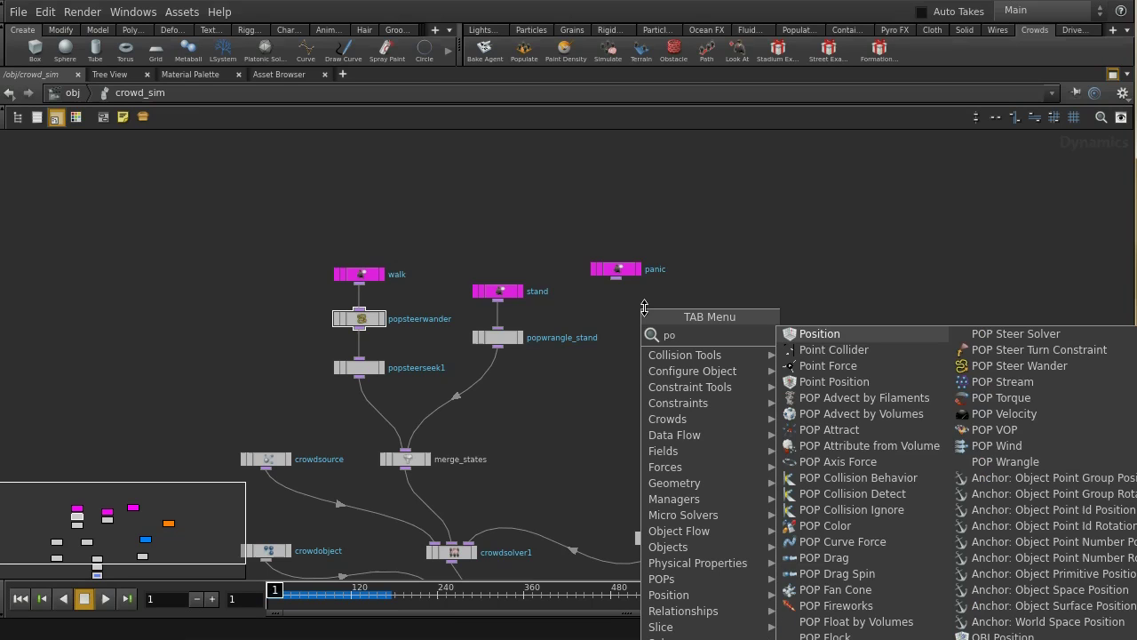
pyautogui.write('p st')
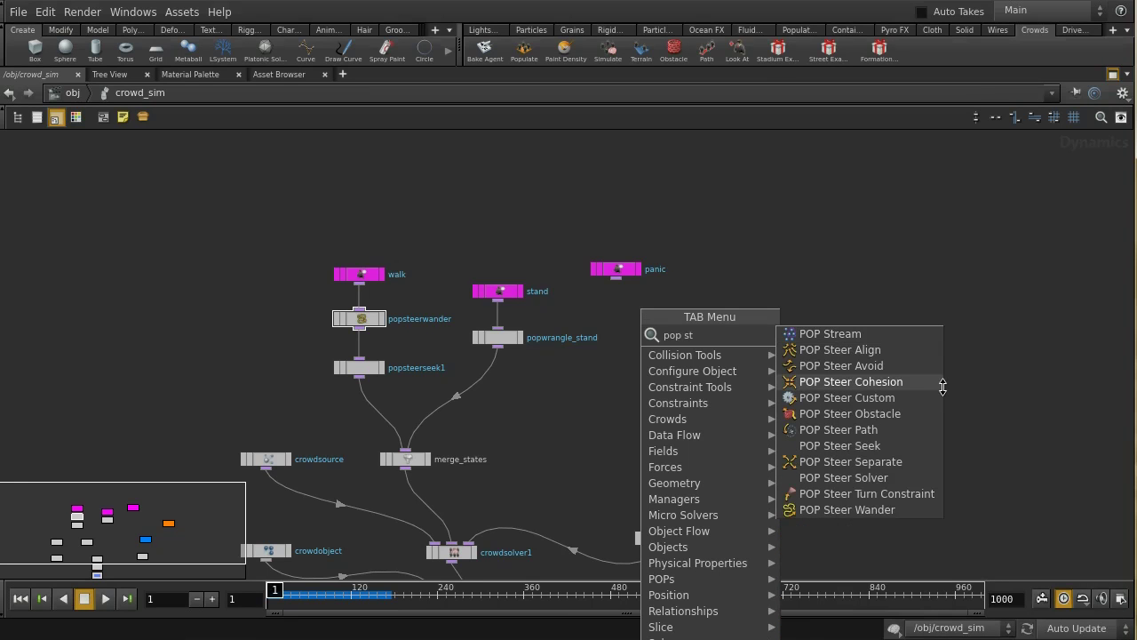
pyautogui.click(898, 509)
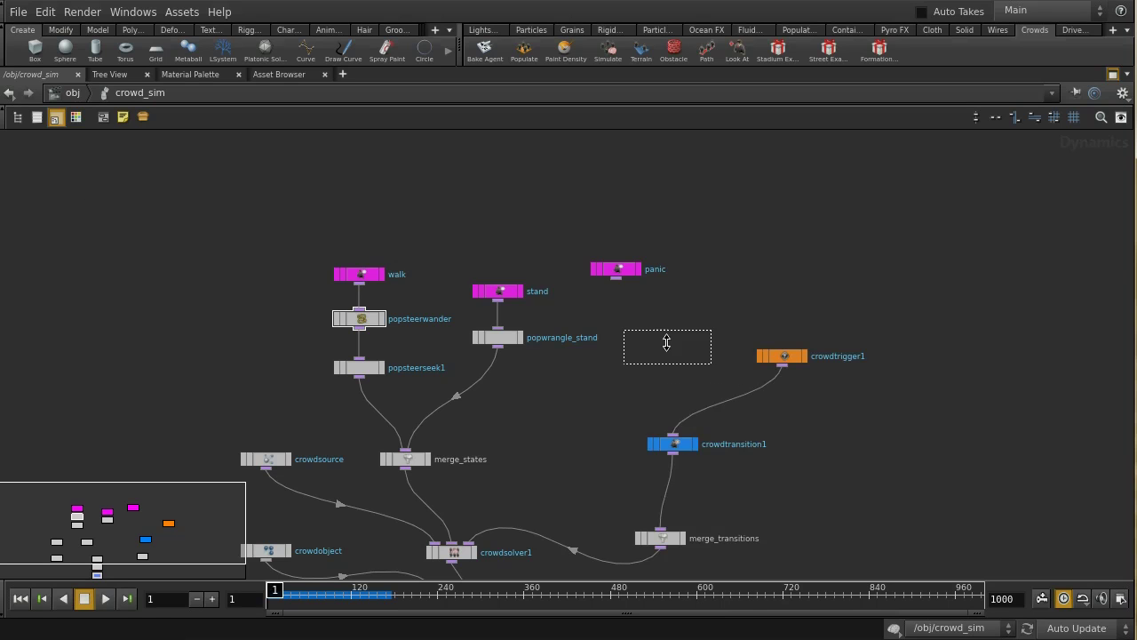
pyautogui.click(616, 313)
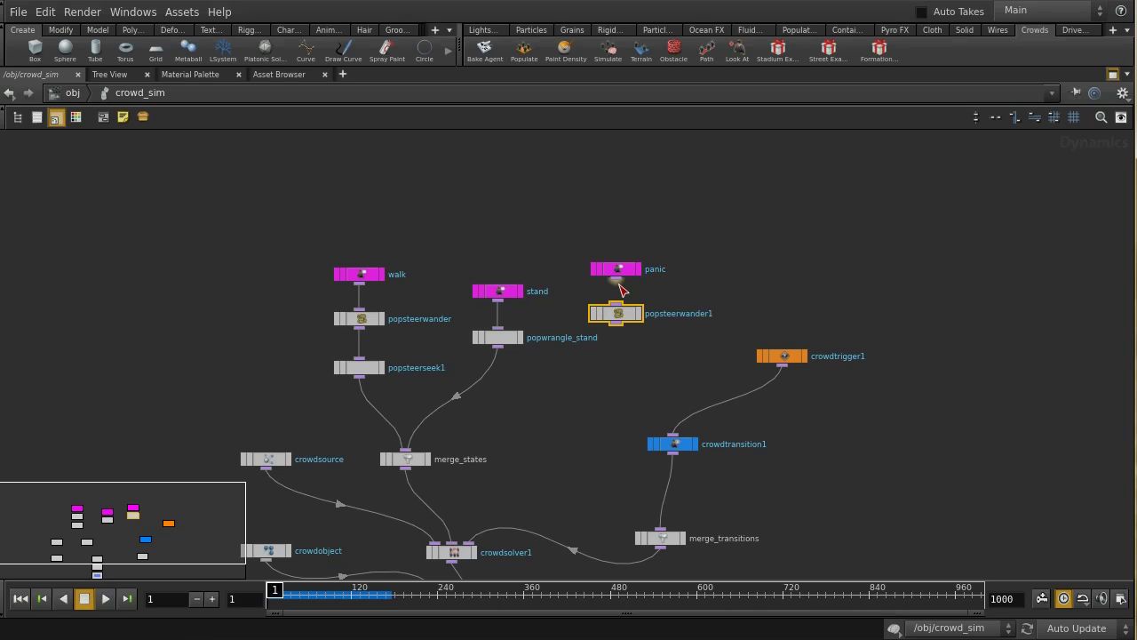
pyautogui.moveTo(619, 284); pyautogui.dragTo(627, 313)
# Step: Set the new wander node's output attribute to Crowds steerforce and its force to 1, 0, 1
pyautogui.press('p')
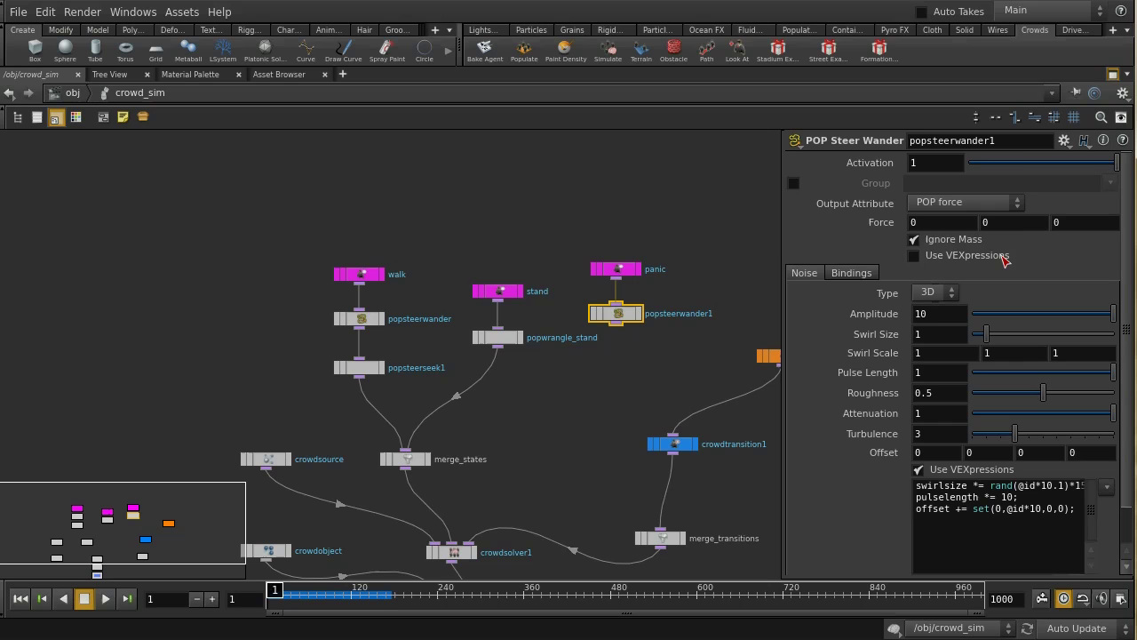
pyautogui.click(948, 205)
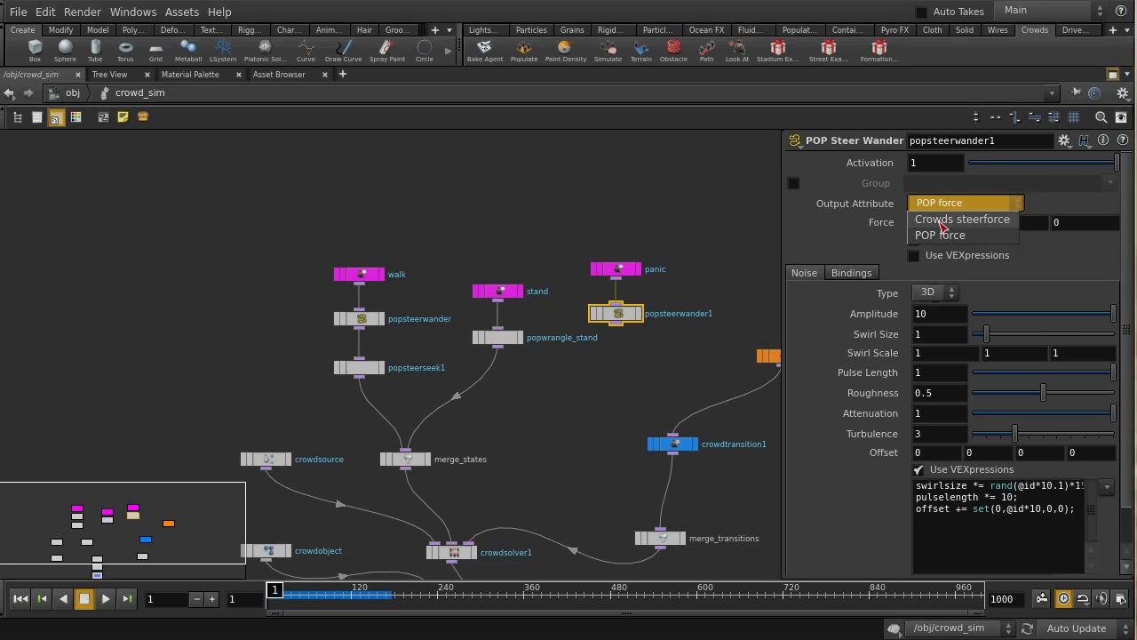
pyautogui.click(928, 219)
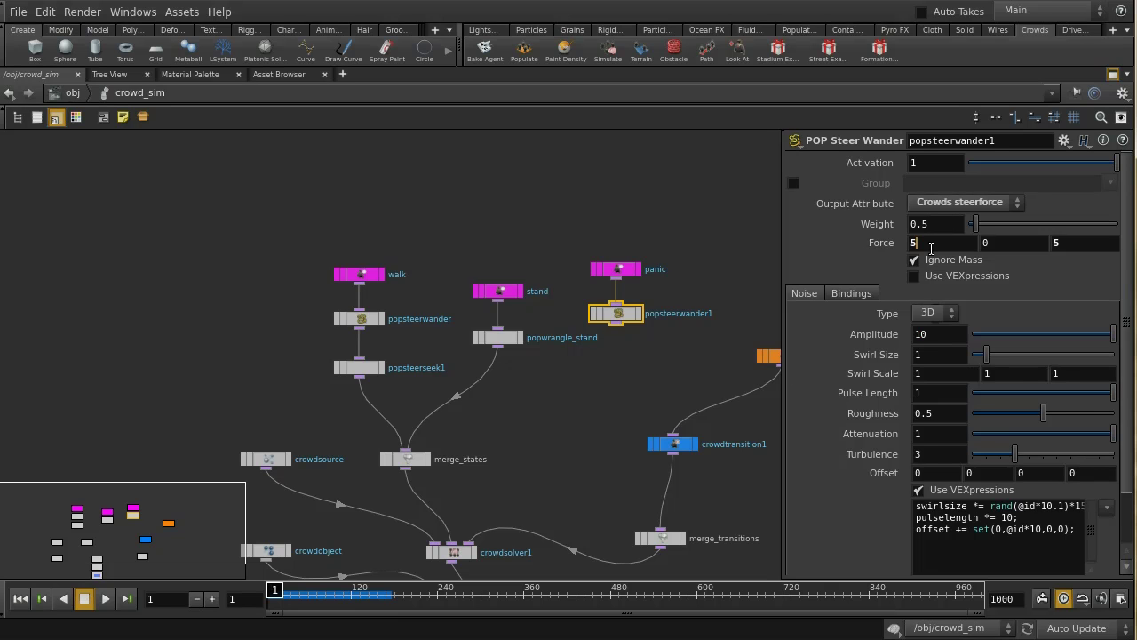
pyautogui.press('Tab')
pyautogui.press('Tab')
# Step: Connect popsteerwander1 into merge_states and move crowdtrigger1 directly above crowdtransition1
pyautogui.click(613, 339)
pyautogui.moveTo(616, 326); pyautogui.dragTo(425, 451)
pyautogui.moveTo(579, 420); pyautogui.dragTo(411, 401, button='middle')
pyautogui.moveTo(619, 355); pyautogui.dragTo(510, 385)
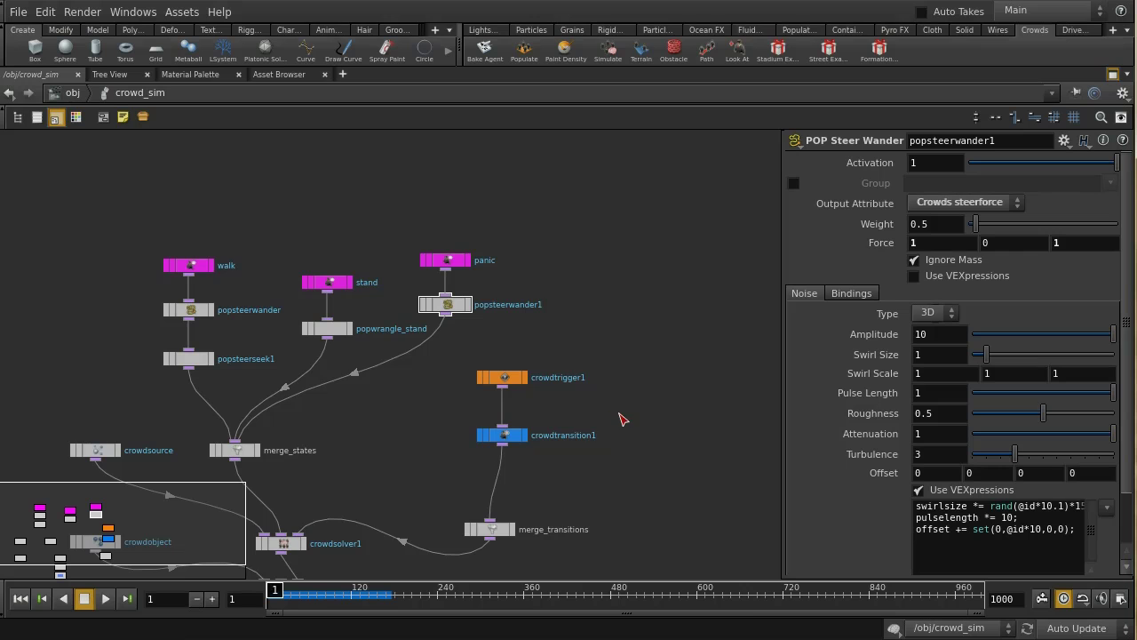
# Step: Add a Crowd Trigger node beside crowdtrigger1 and set its trigger name to objectBounds
pyautogui.press('Tab')
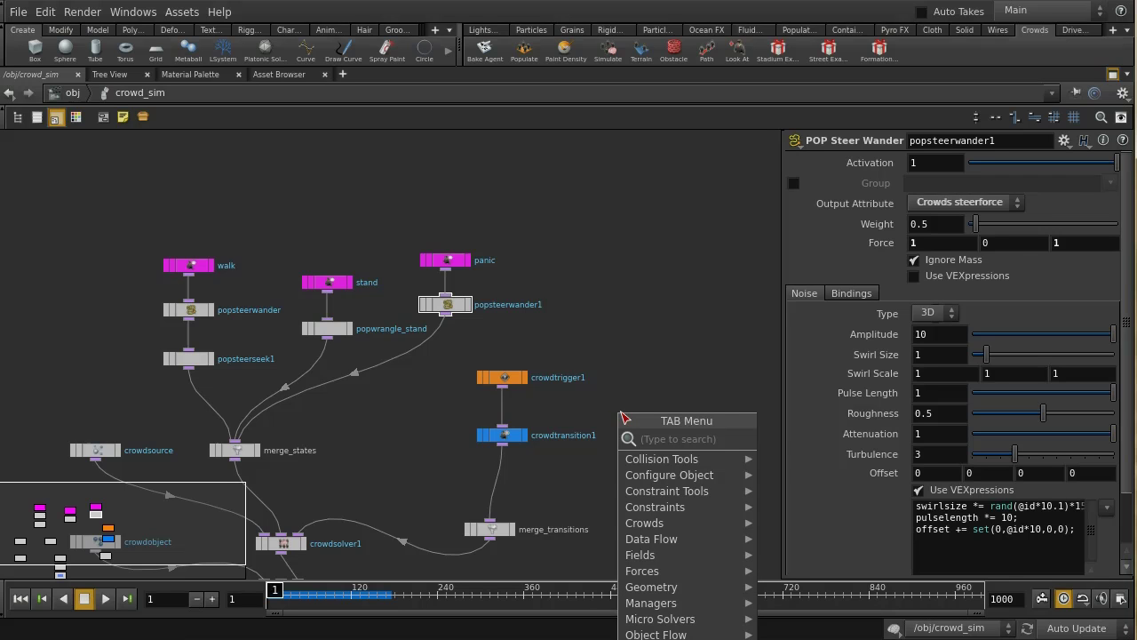
pyautogui.write('cro')
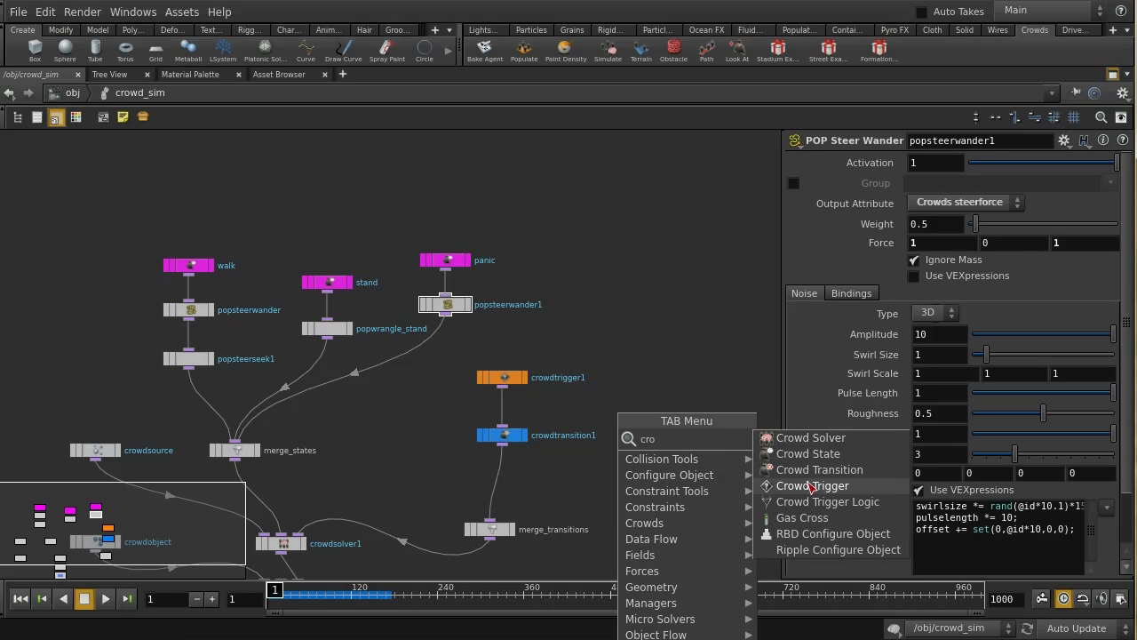
pyautogui.click(810, 486)
pyautogui.click(668, 384)
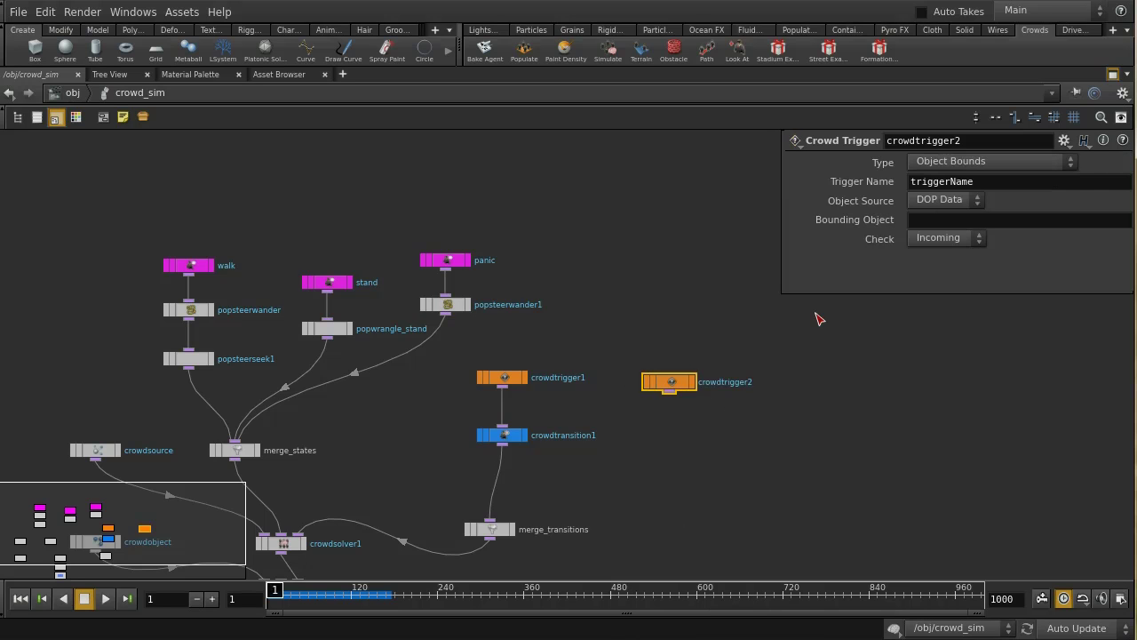
pyautogui.click(940, 169)
pyautogui.click(939, 173)
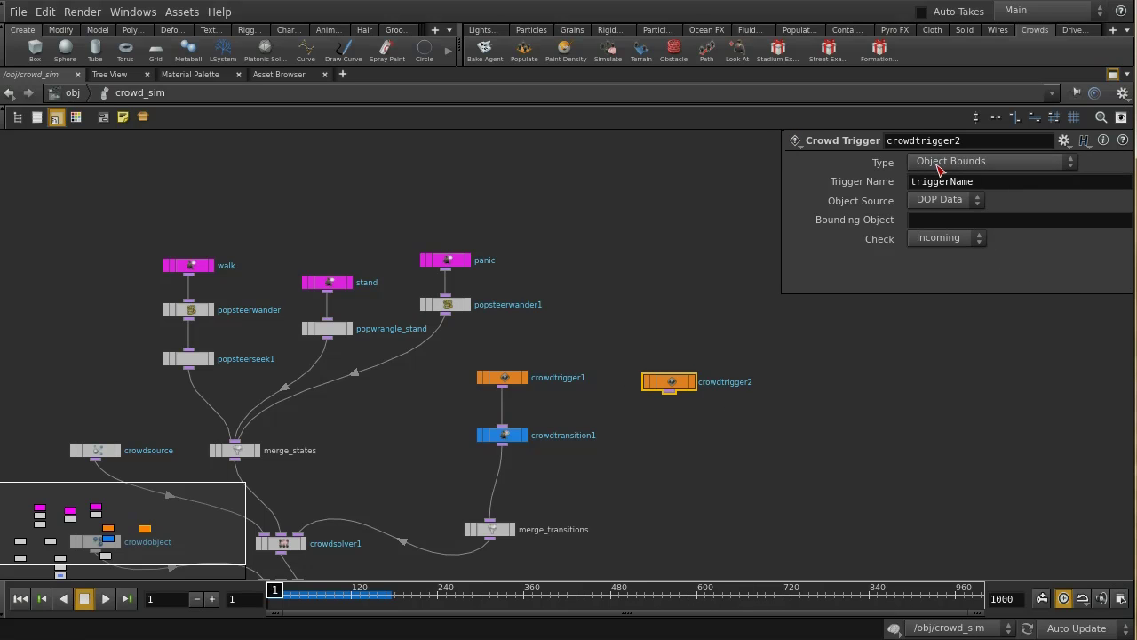
pyautogui.doubleClick(981, 181)
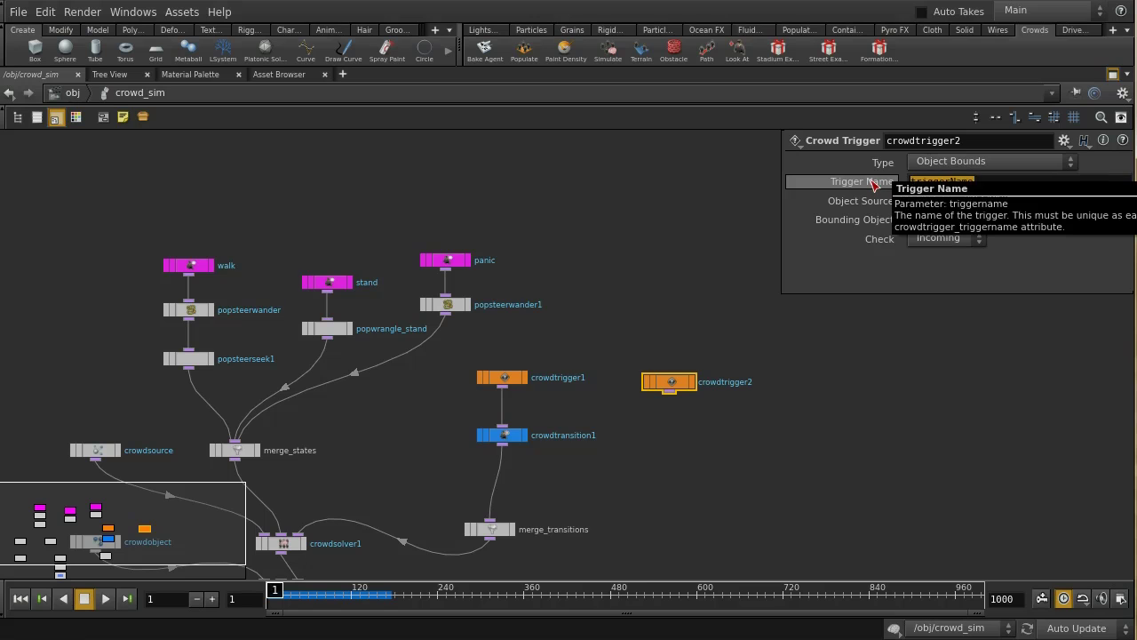
pyautogui.write('objectBounds')
pyautogui.press('Return')
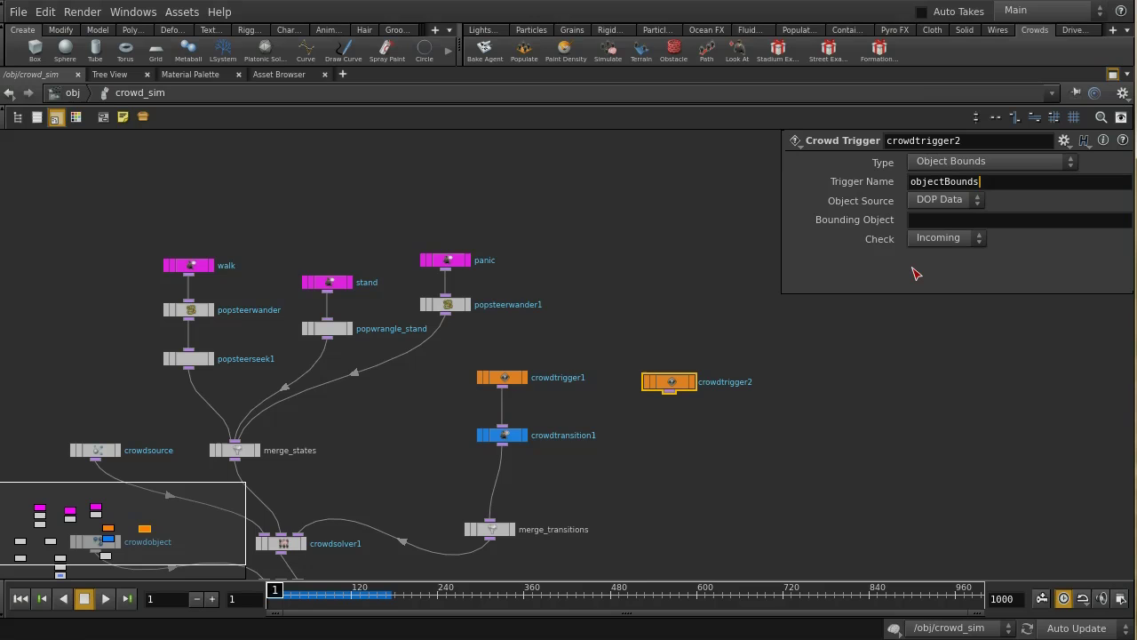
# Step: Set crowdtrigger2's object source to SOP, choose panic_box as the object path, and use Incoming as the check
pyautogui.click(931, 209)
pyautogui.click(928, 217)
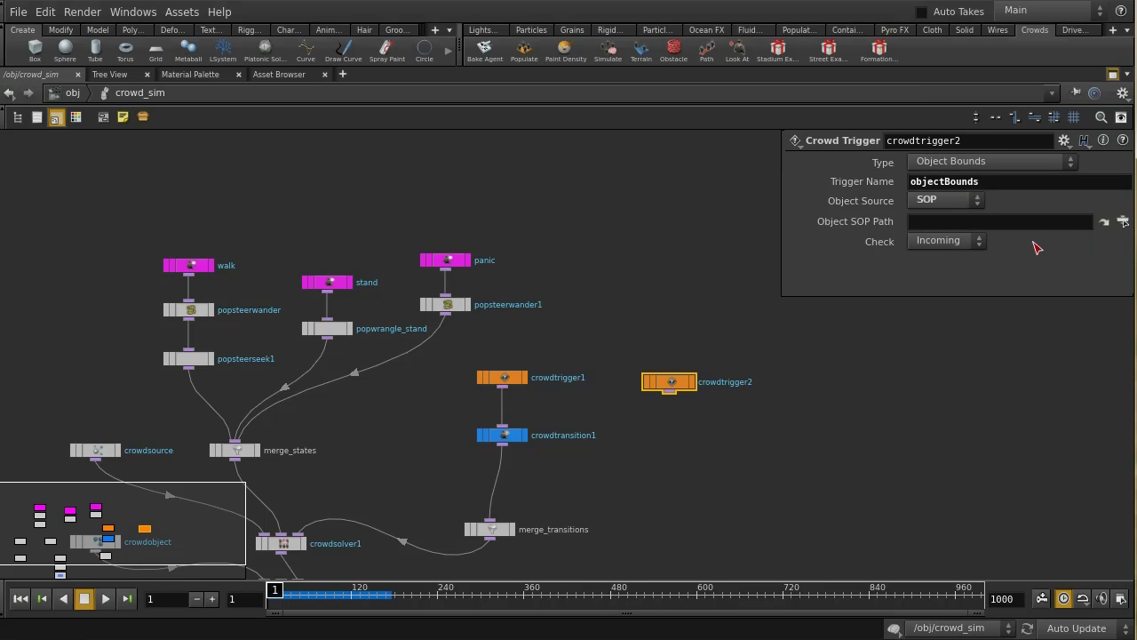
pyautogui.click(1122, 222)
pyautogui.moveTo(1118, 71); pyautogui.dragTo(931, 81)
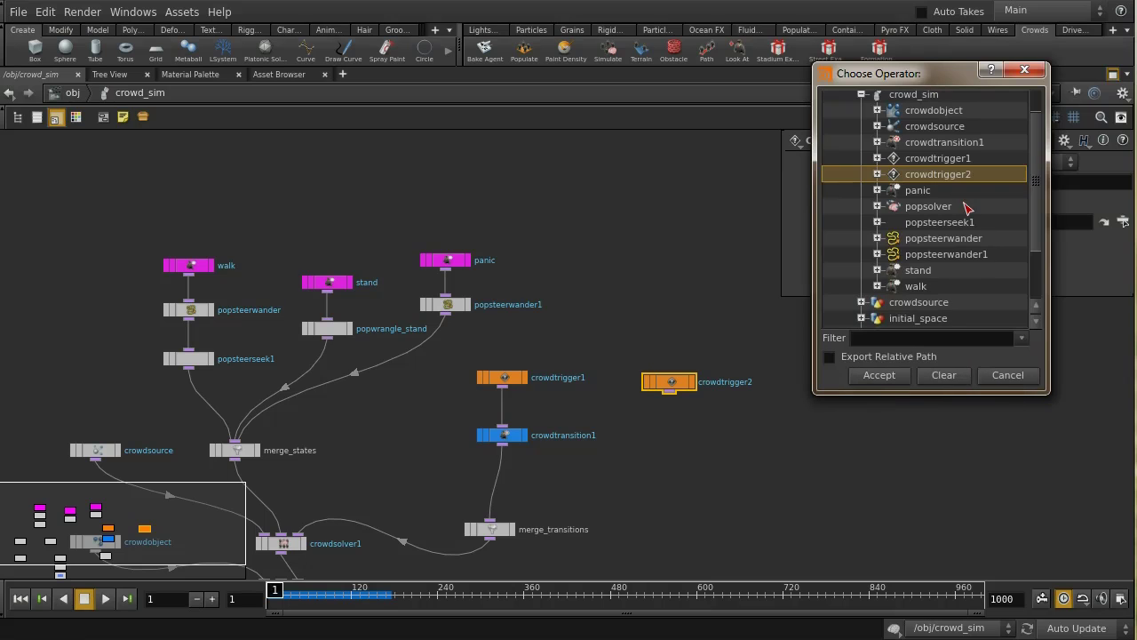
pyautogui.scroll(-3, 1036, 238)
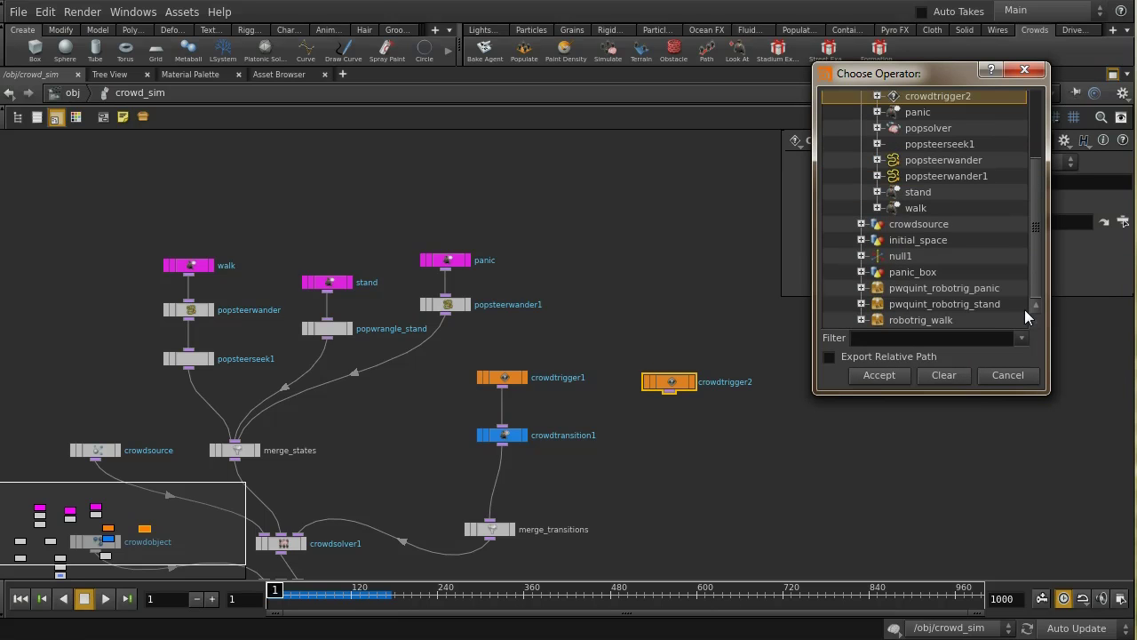
pyautogui.click(898, 272)
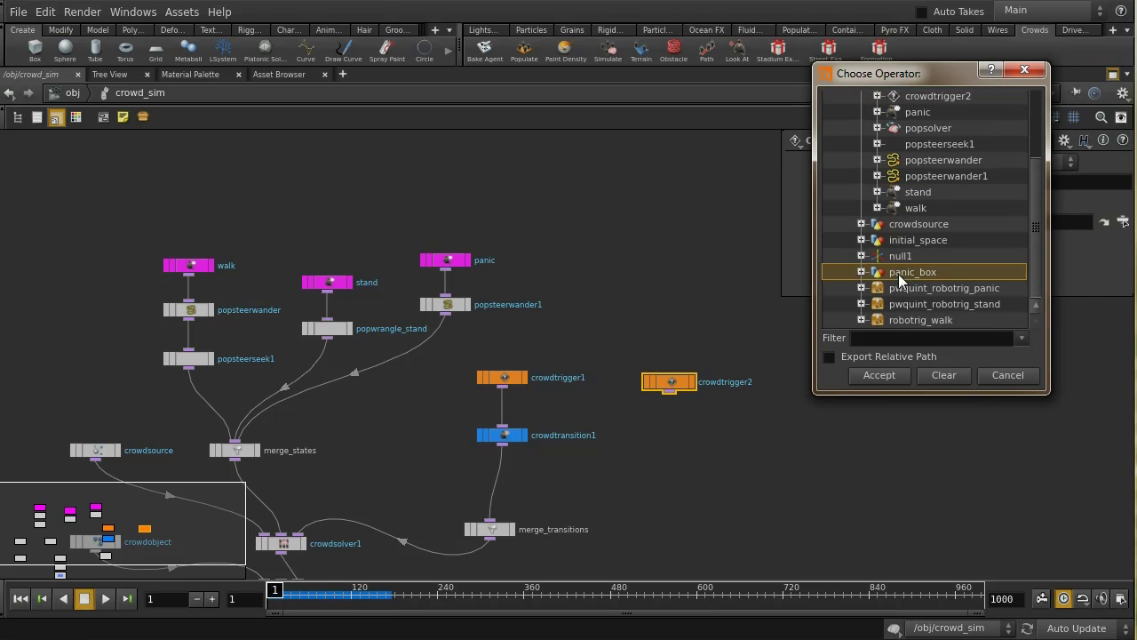
pyautogui.click(895, 374)
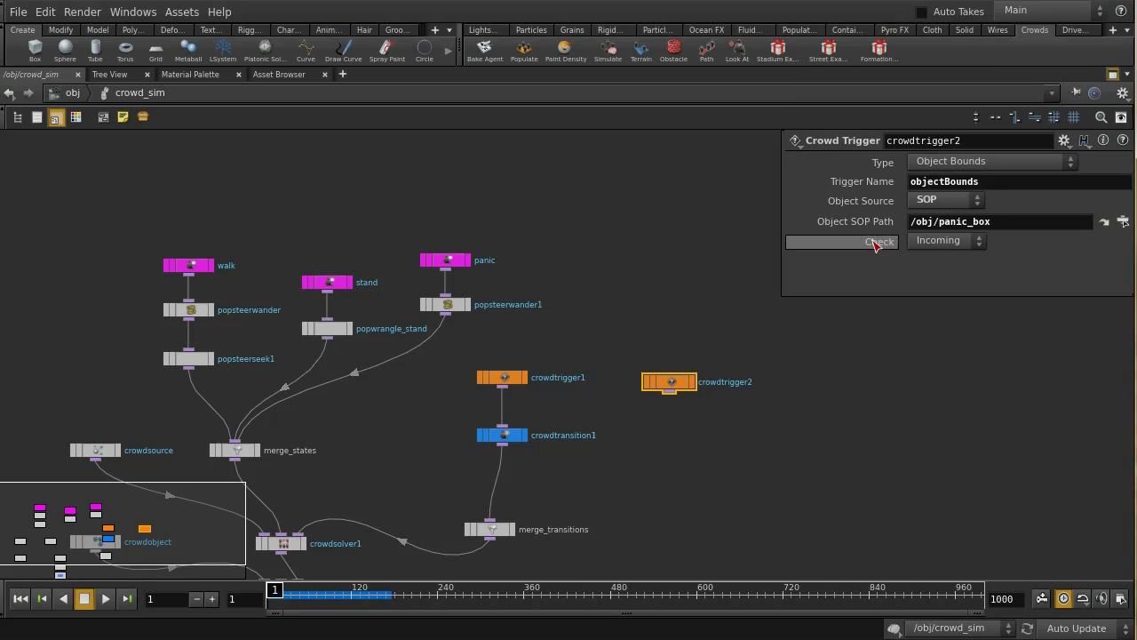
pyautogui.click(942, 242)
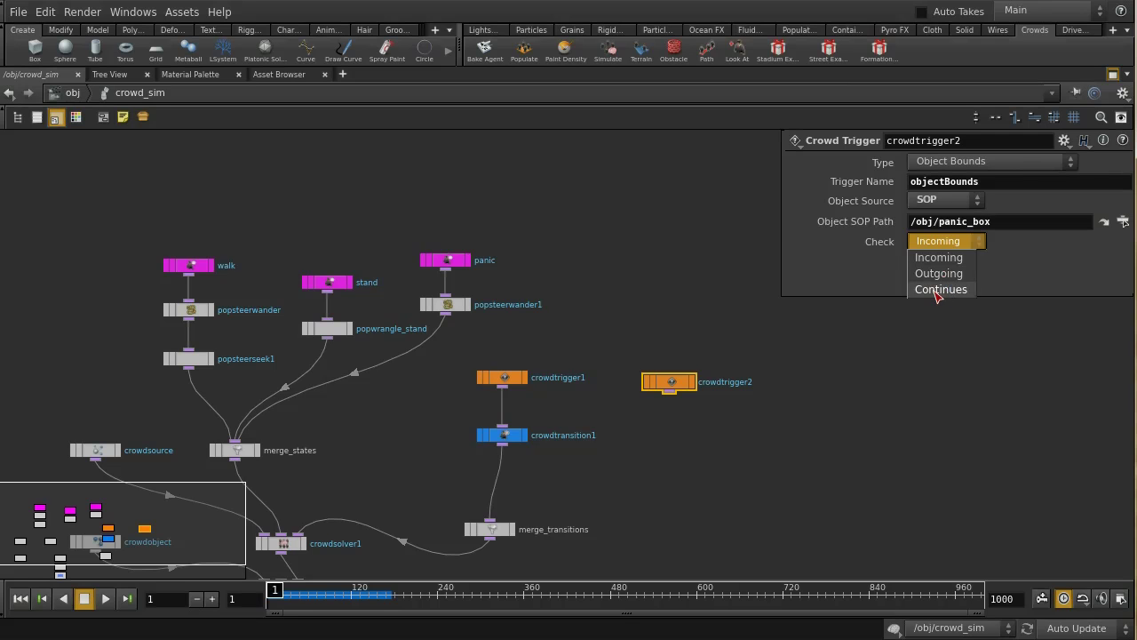
pyautogui.click(934, 256)
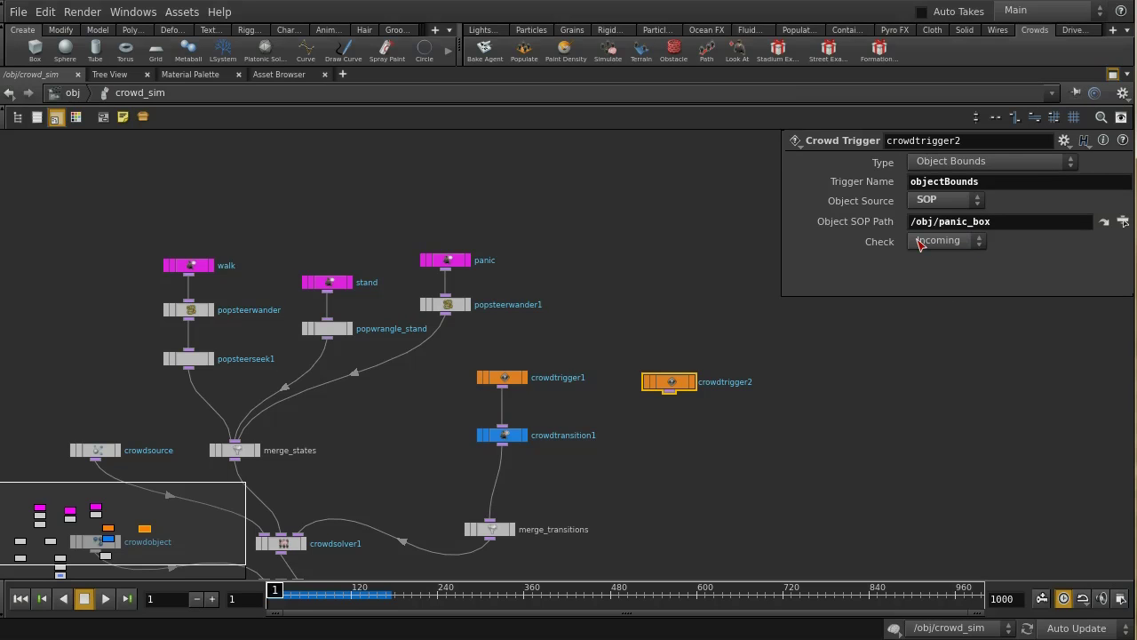
# Step: Add a Crowd Transition node below crowdtrigger2 with walk as the input state and panic as the output state
pyautogui.click(685, 456)
pyautogui.press('Tab')
pyautogui.write('cr')
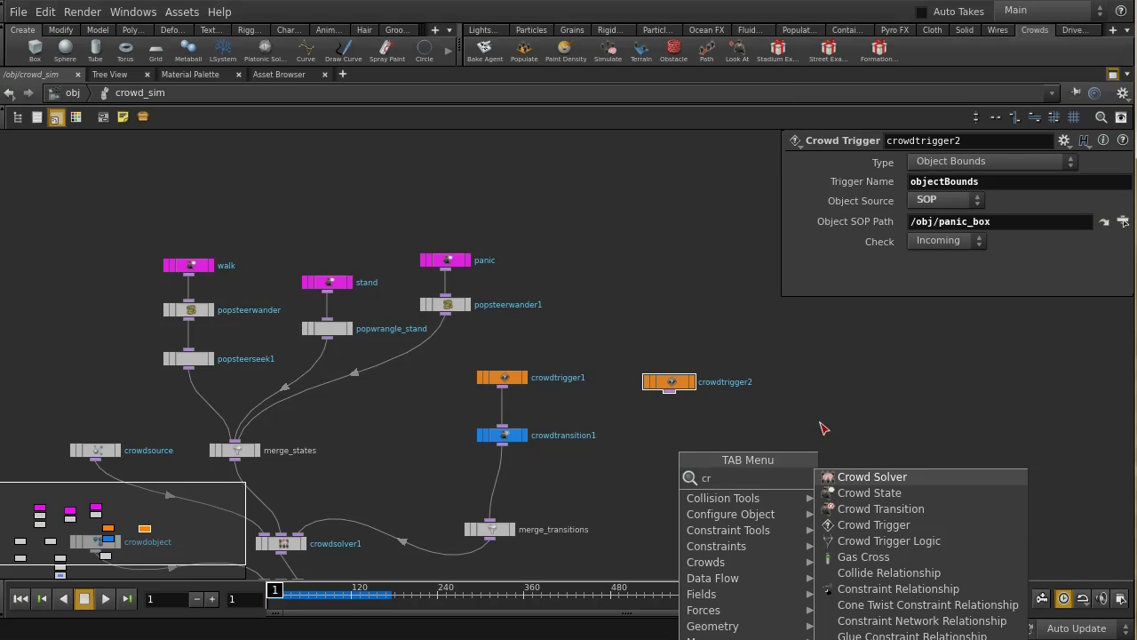
pyautogui.click(875, 508)
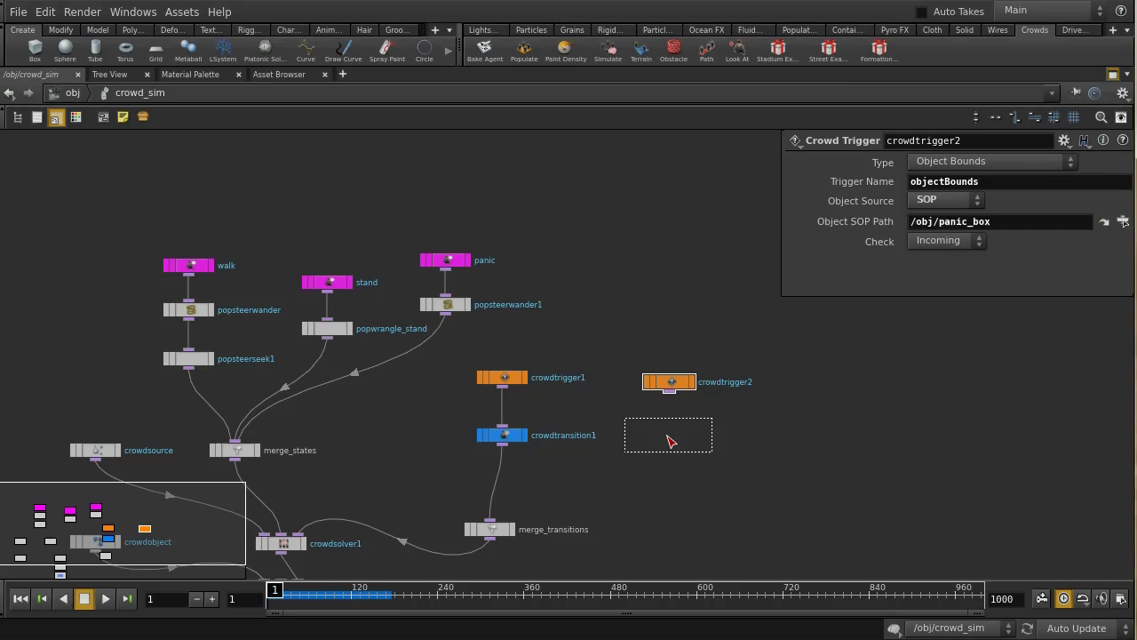
pyautogui.click(682, 435)
pyautogui.click(953, 167)
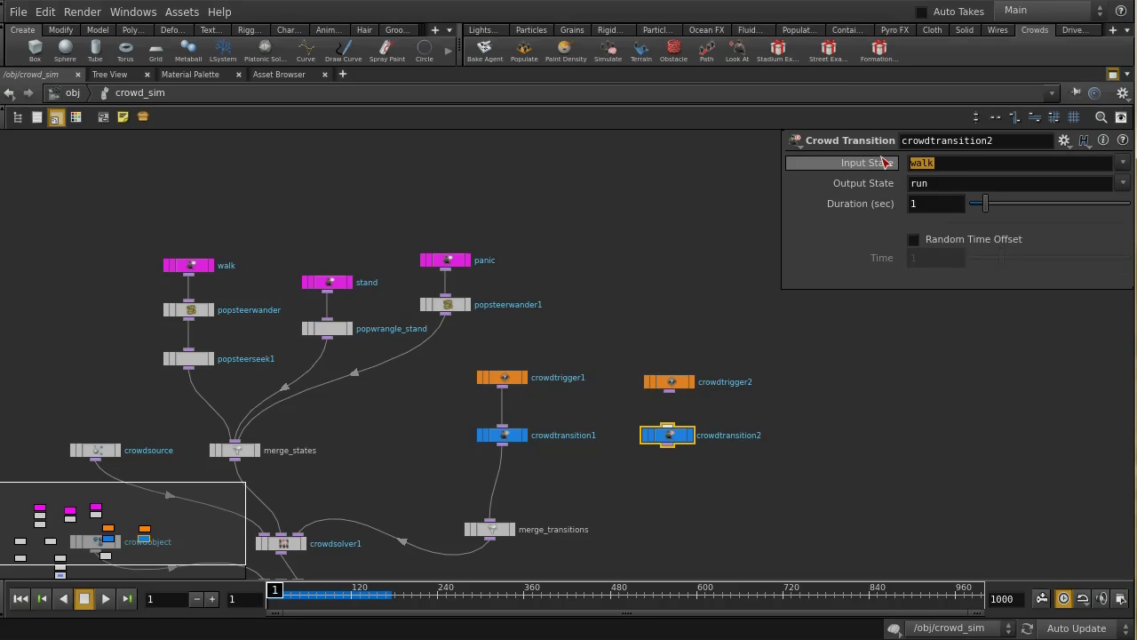
pyautogui.click(956, 163)
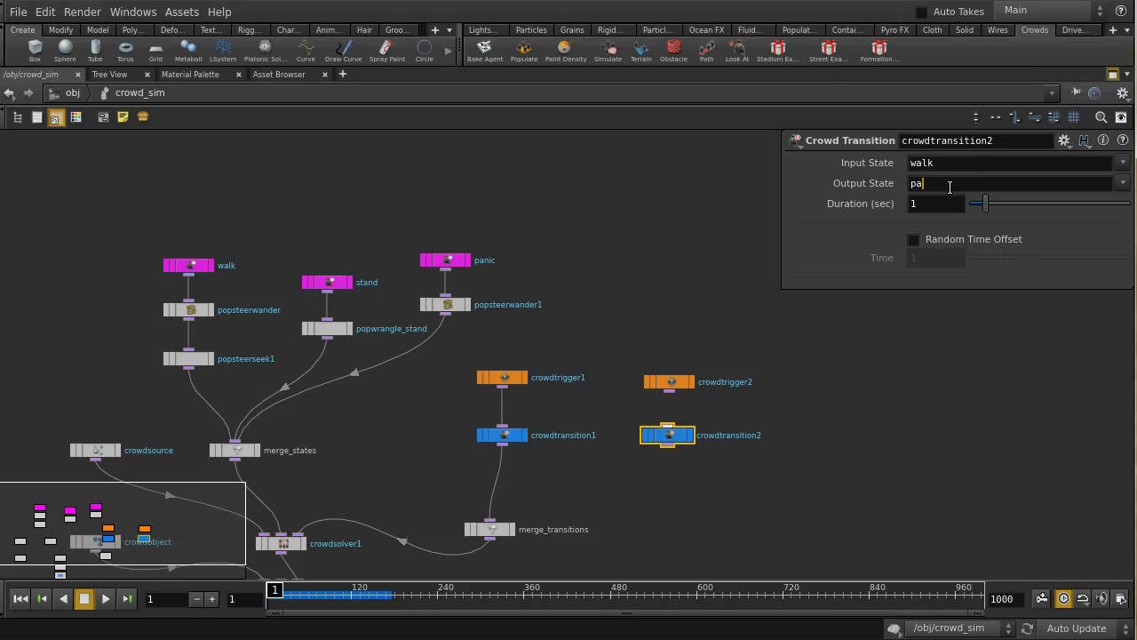
pyautogui.click(812, 457)
# Step: Connect crowdtrigger2 to crowdtransition2, and wire crowdtransition2 into merge_transitions
pyautogui.moveTo(671, 428); pyautogui.dragTo(673, 394)
pyautogui.moveTo(668, 445); pyautogui.dragTo(491, 520)
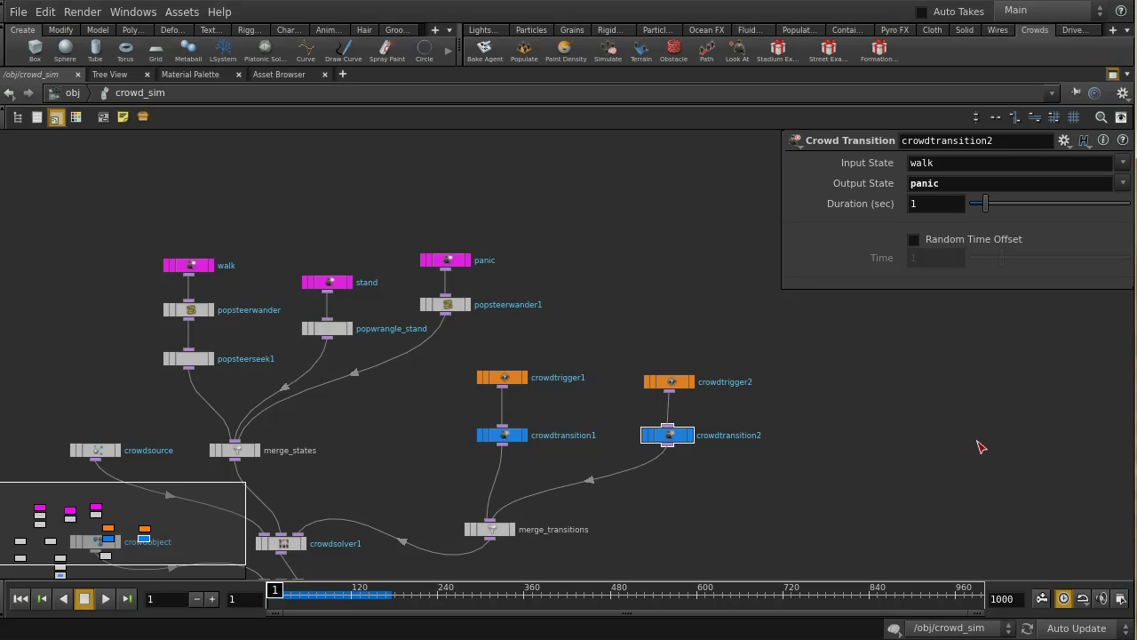
pyautogui.press('p')
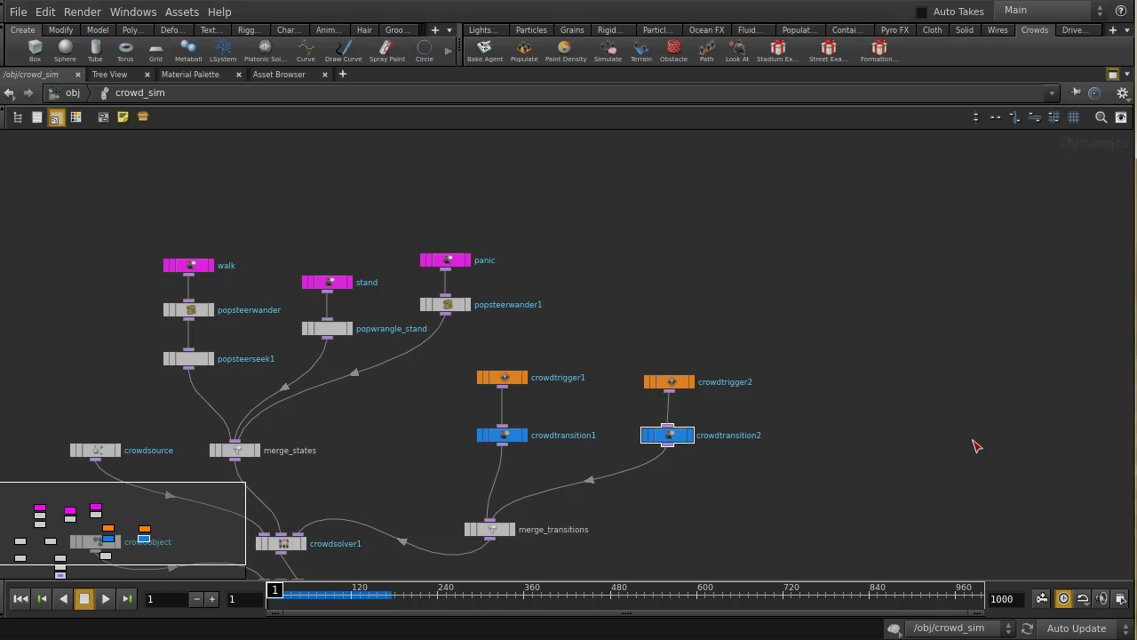
# Step: Restore the full pane layout, play the simulation to check the robots' reaction inside panic_box, and return to frame 1
pyautogui.click(1112, 75)
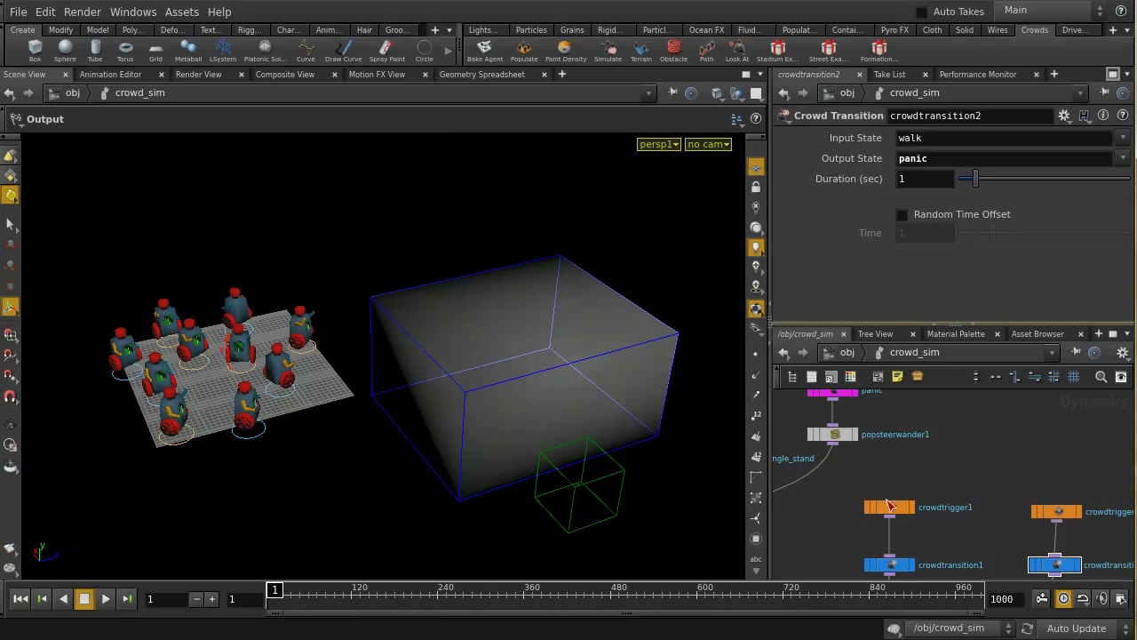
pyautogui.press('Escape')
pyautogui.moveTo(734, 517); pyautogui.dragTo(676, 503)
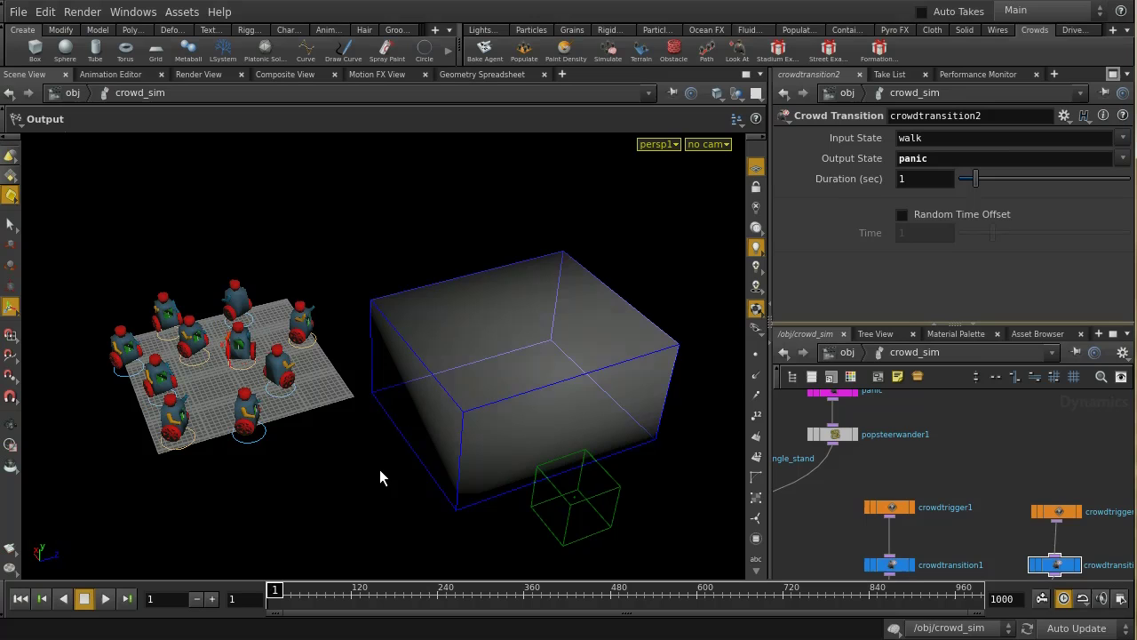
pyautogui.click(105, 598)
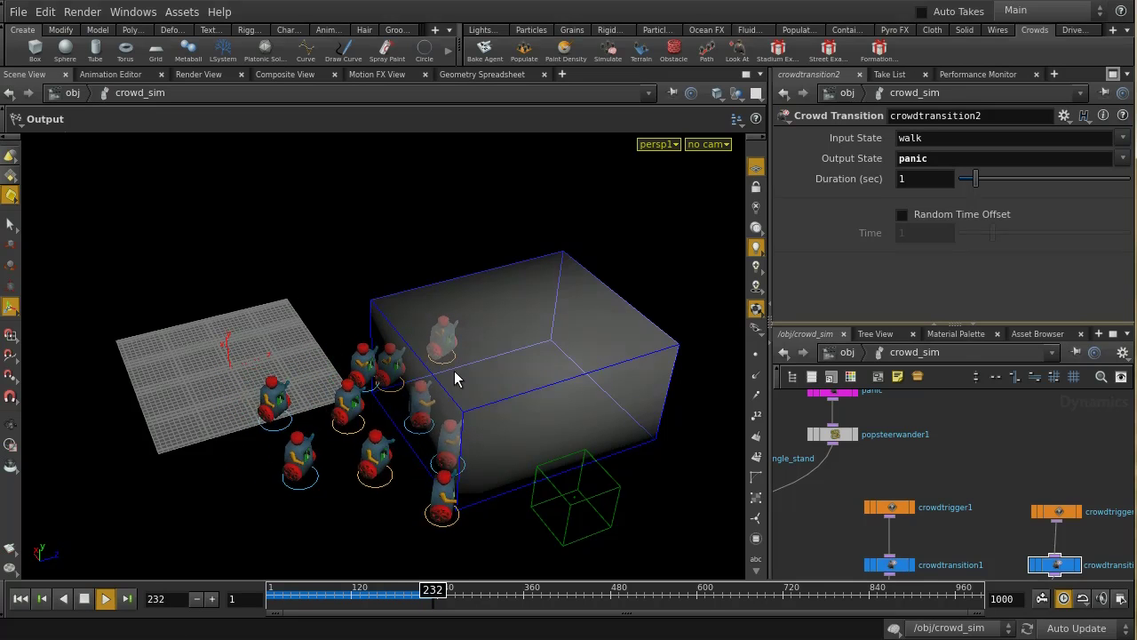
pyautogui.click(85, 599)
pyautogui.click(20, 599)
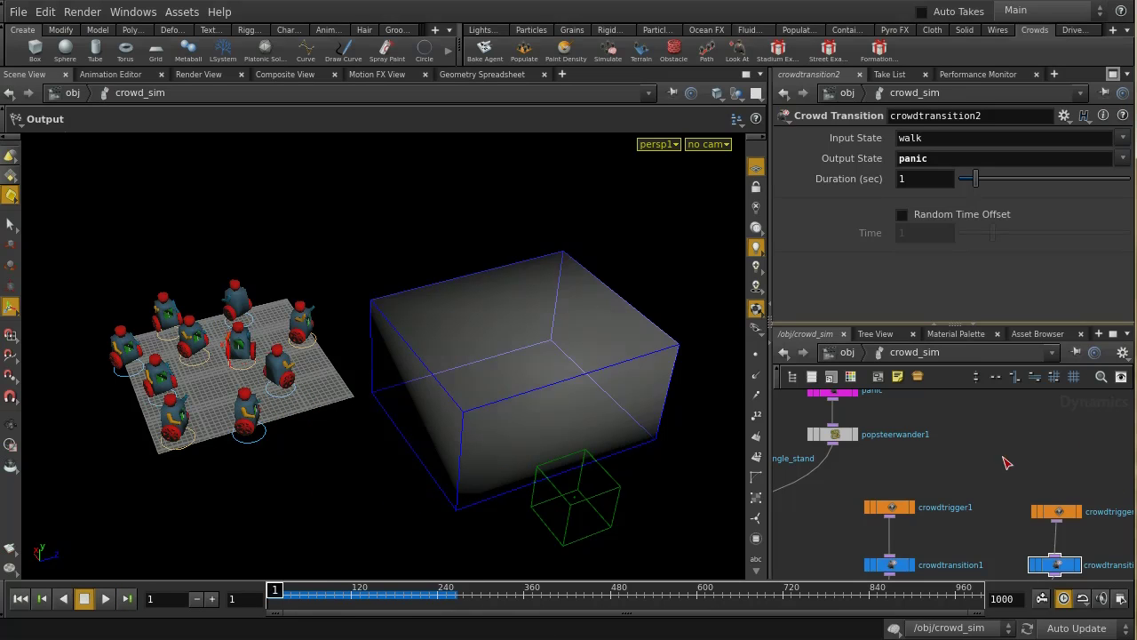
pyautogui.moveTo(959, 447); pyautogui.dragTo(1008, 515, button='middle')
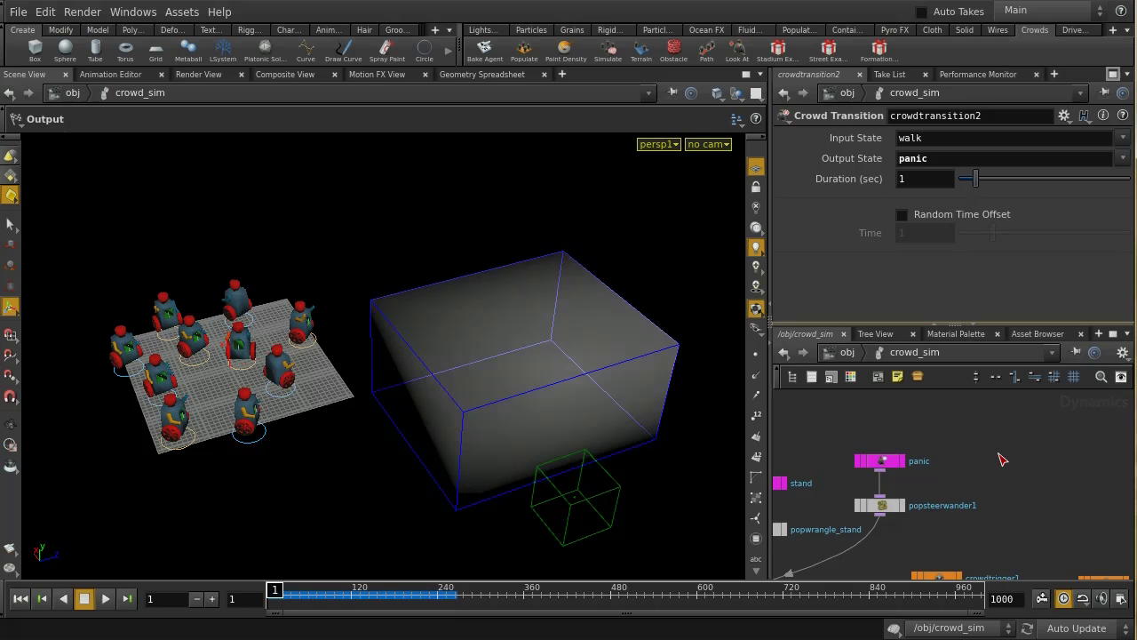
# Step: Set the panic crowd state's Inplace Gate Speed to 1.25
pyautogui.moveTo(857, 427); pyautogui.dragTo(960, 487)
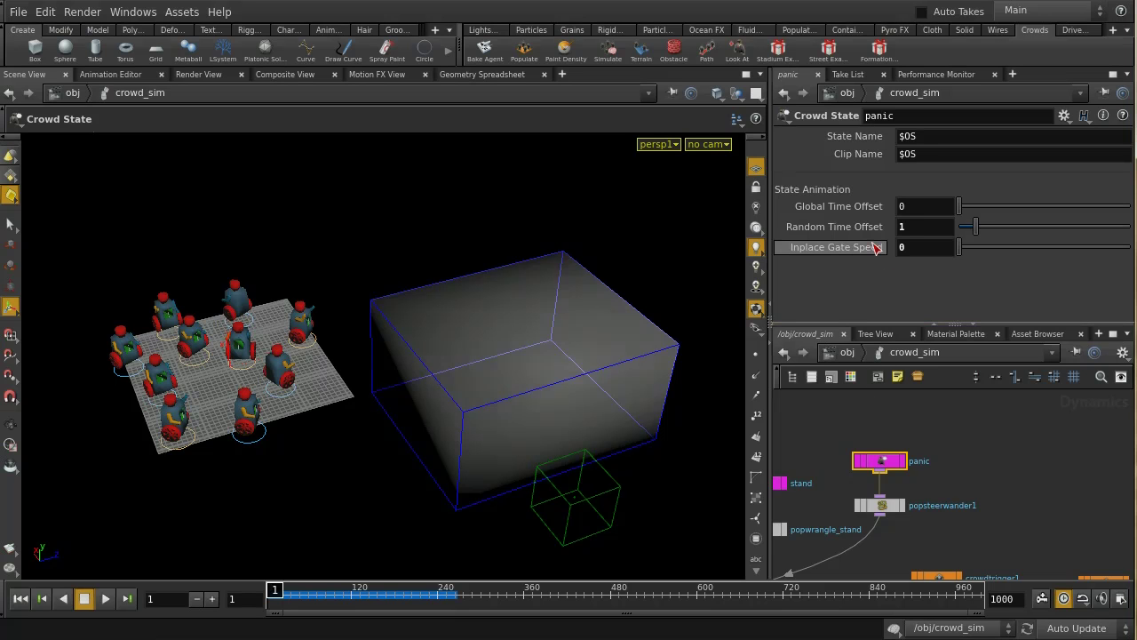
pyautogui.moveTo(818, 469); pyautogui.dragTo(849, 476, button='middle')
pyautogui.click(848, 469)
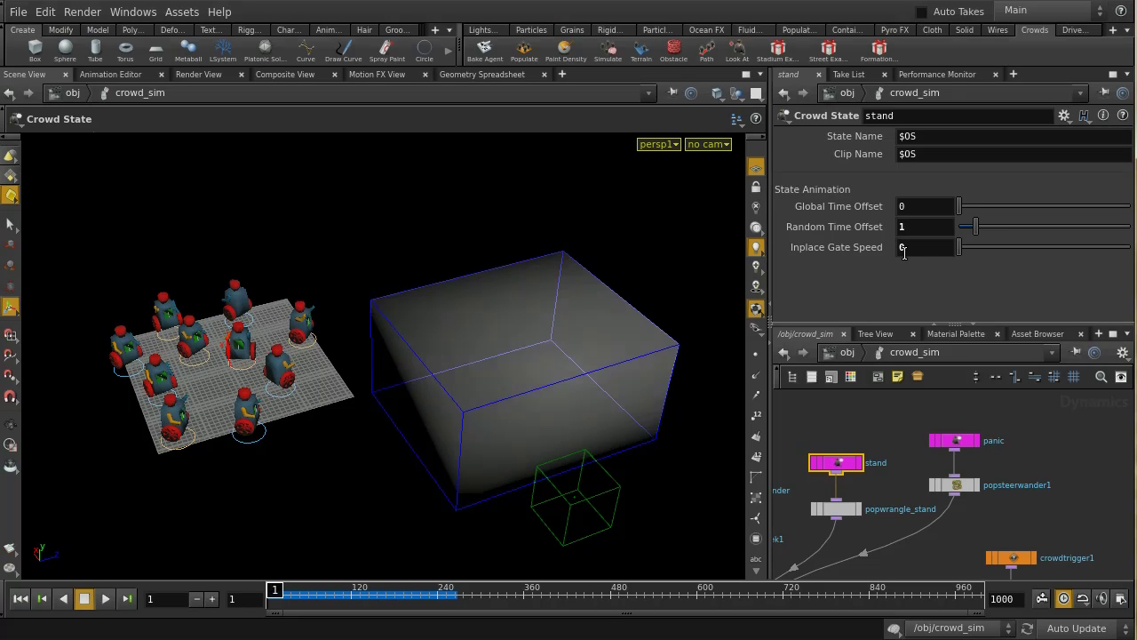
pyautogui.click(946, 444)
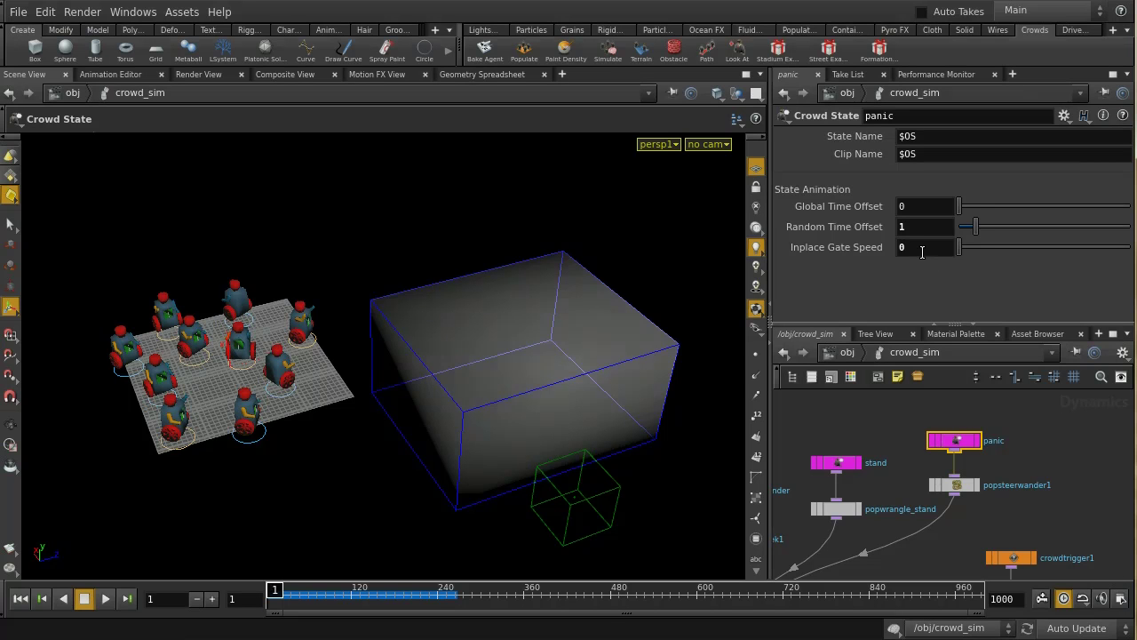
pyautogui.write('0')
pyautogui.press('Return')
pyautogui.write('1.25')
pyautogui.press('Return')
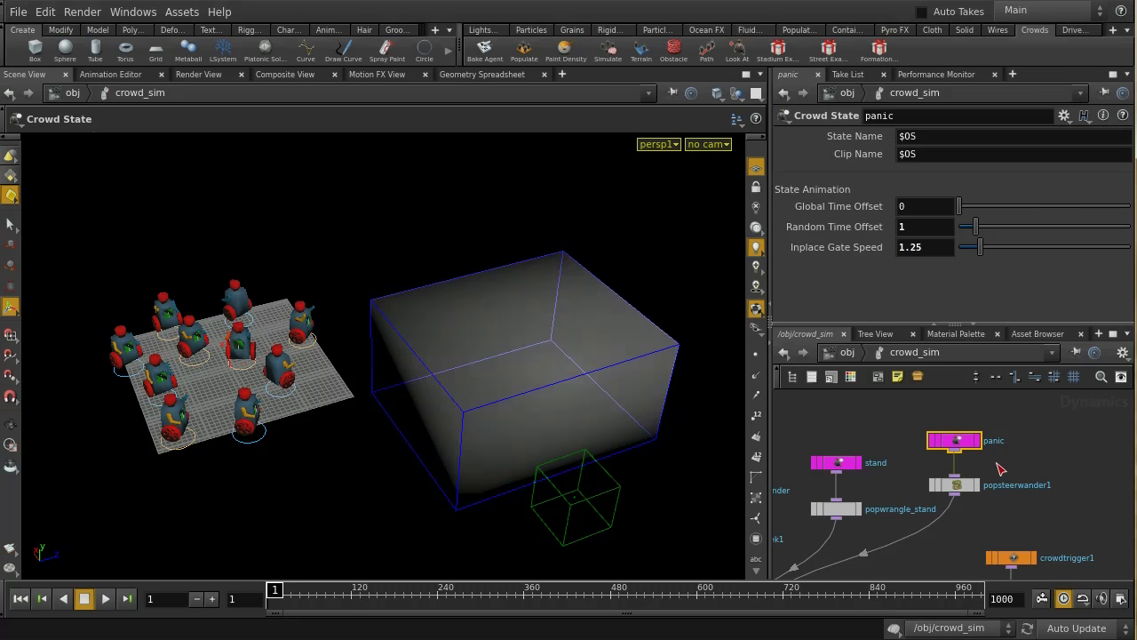
# Step: Play the simulation to check how the panicking robots move inside the box, and return to frame 1
pyautogui.click(104, 599)
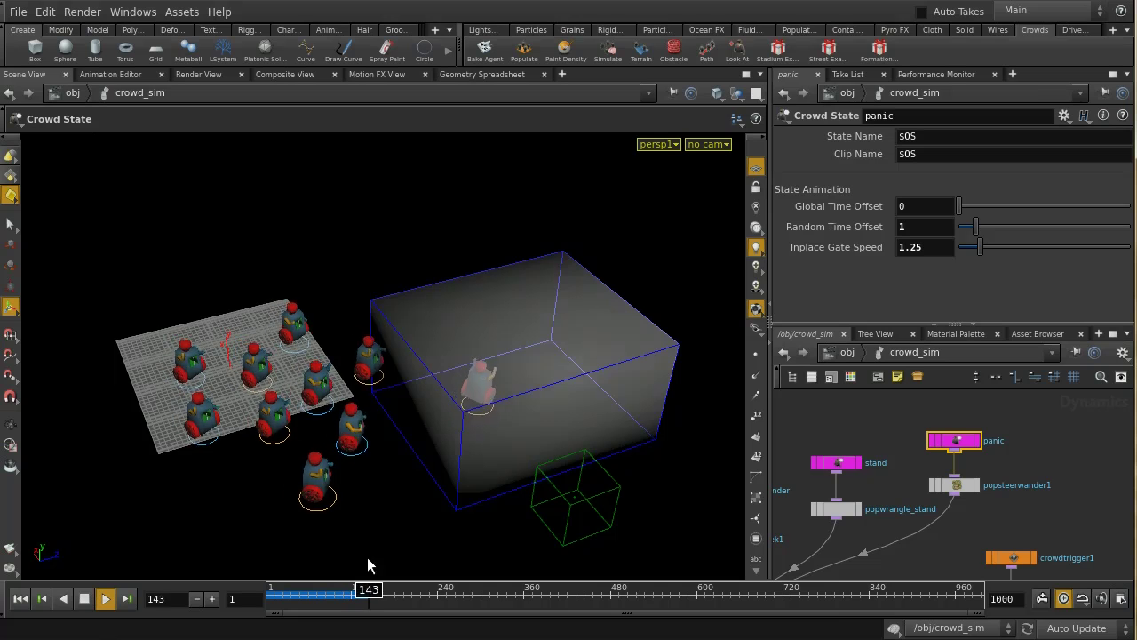
pyautogui.click(85, 598)
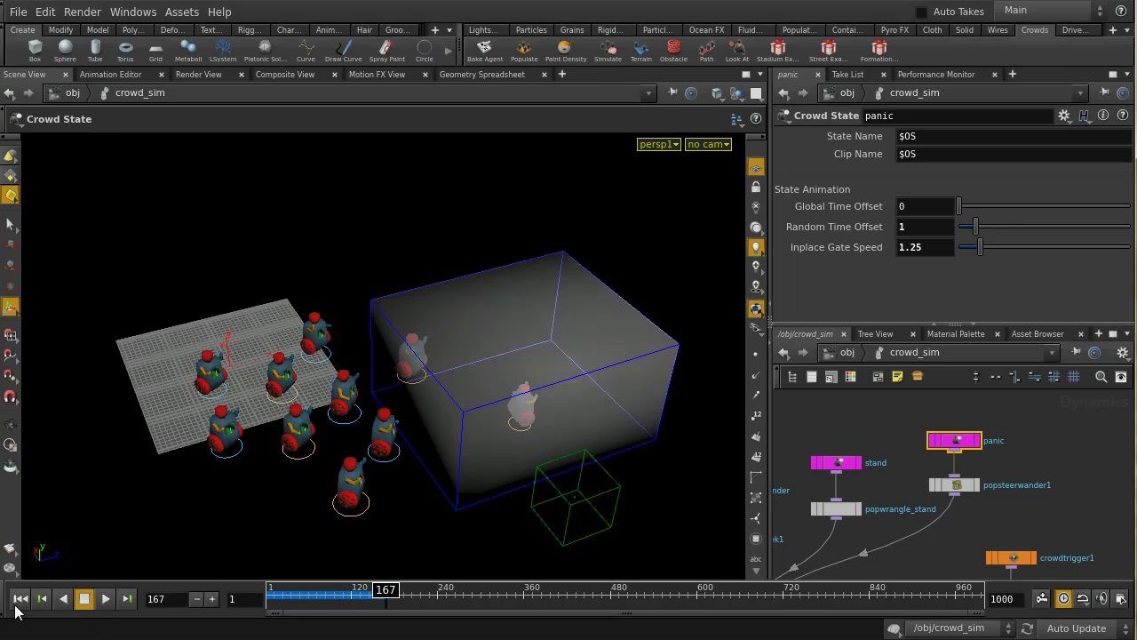
pyautogui.click(20, 598)
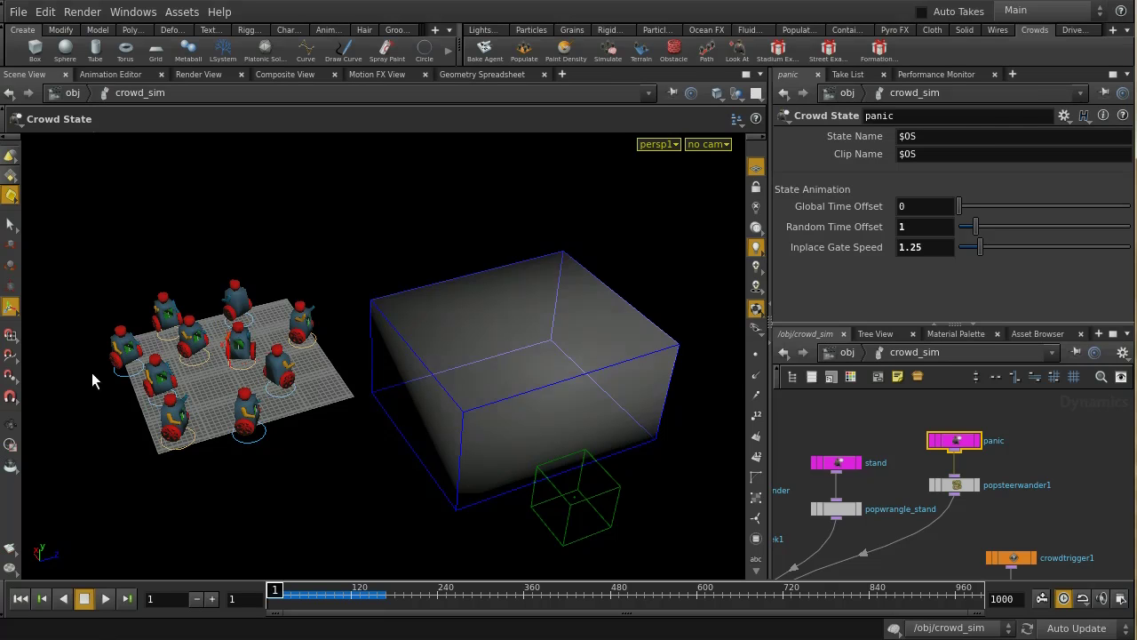
# Step: Display the crowdobject's Geometry data in the Geometry Spreadsheet
pyautogui.click(472, 80)
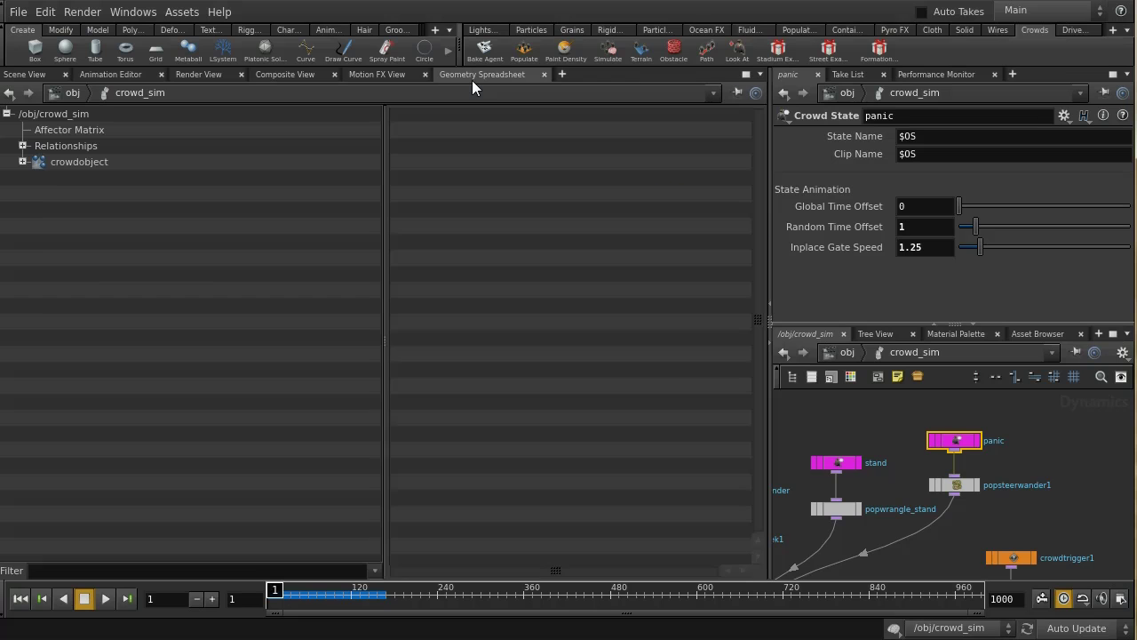
pyautogui.click(23, 162)
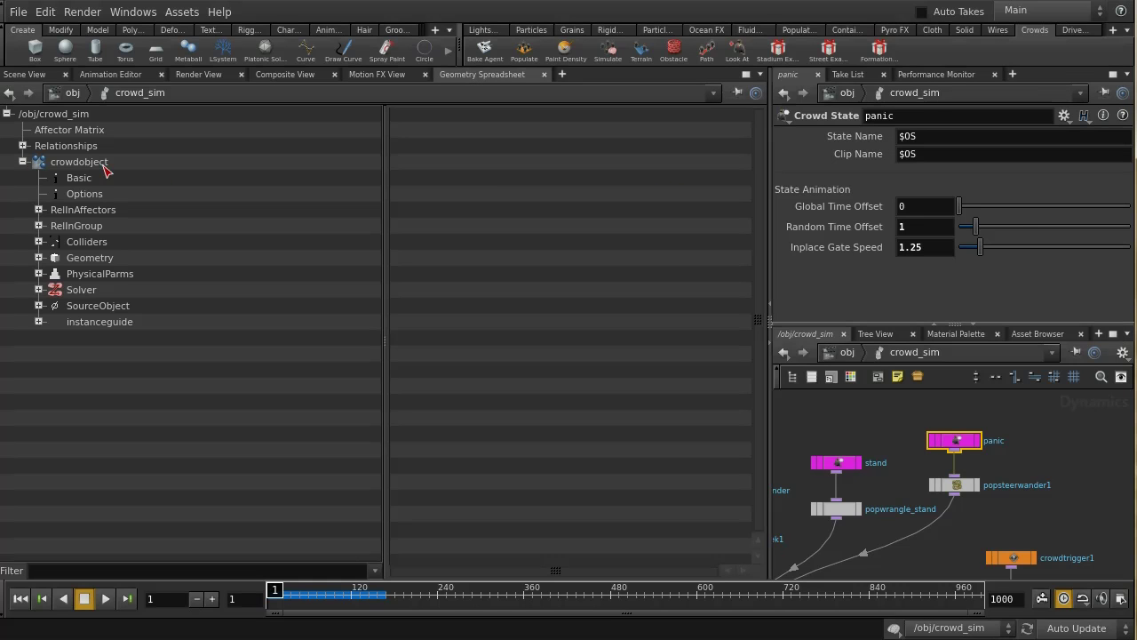
pyautogui.click(95, 268)
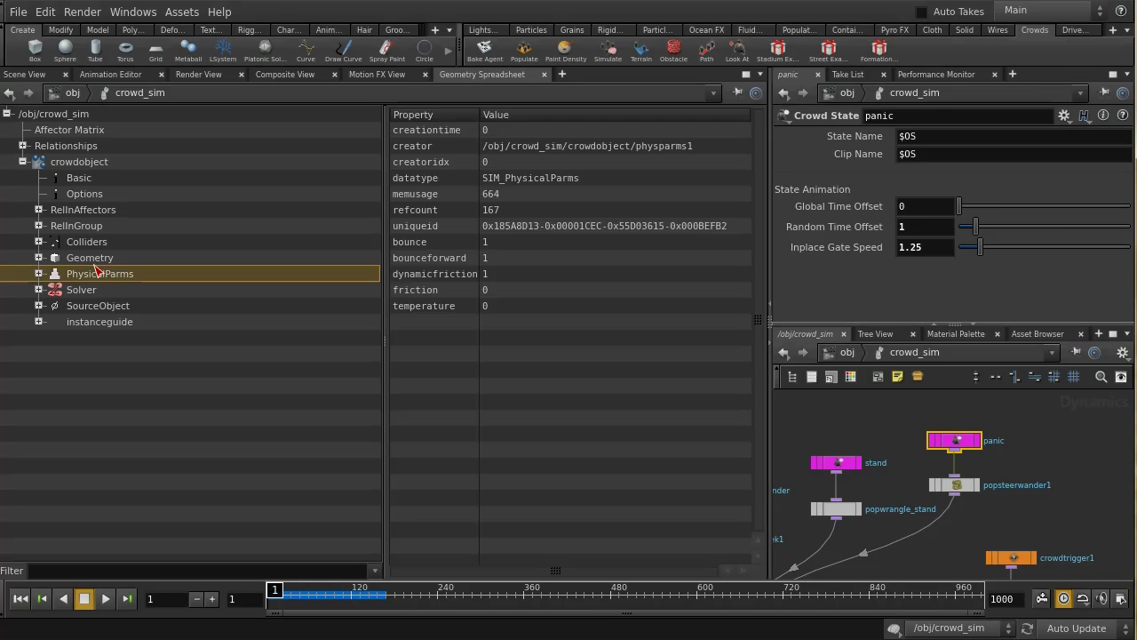
pyautogui.click(146, 262)
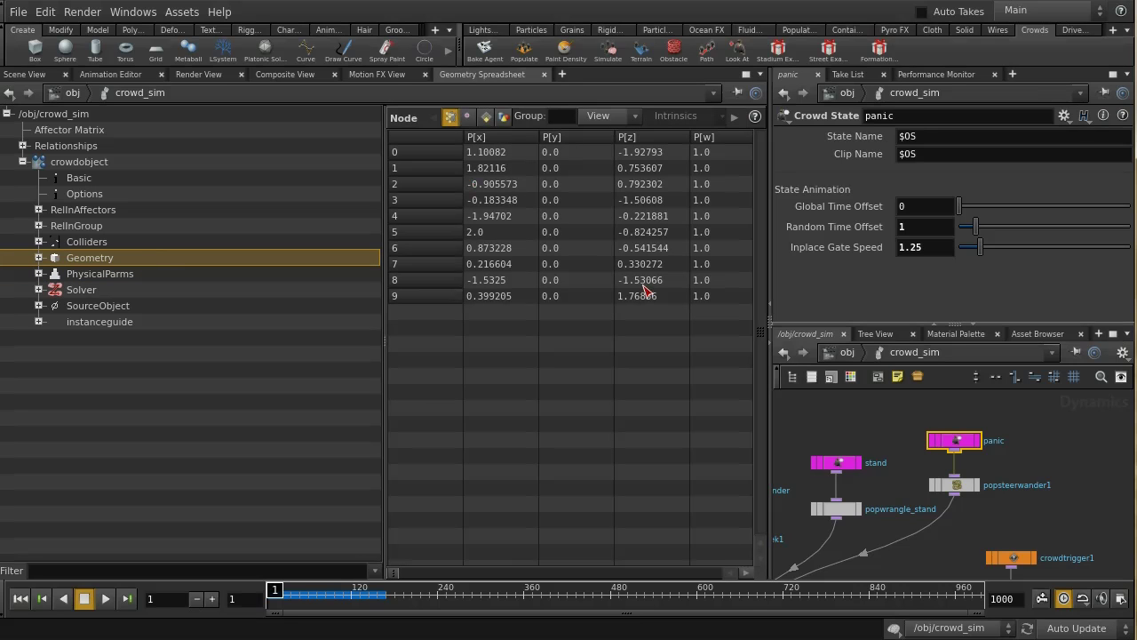
# Step: Hide all attributes in the crowdobject geometry table and show only the state attribute
pyautogui.click(612, 118)
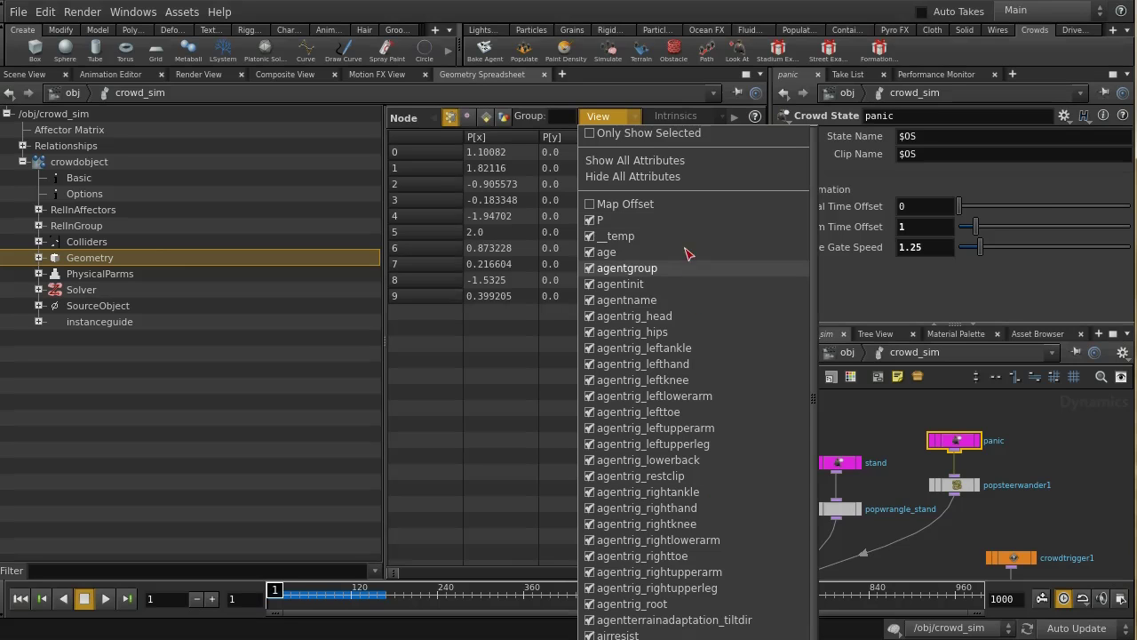
pyautogui.click(635, 177)
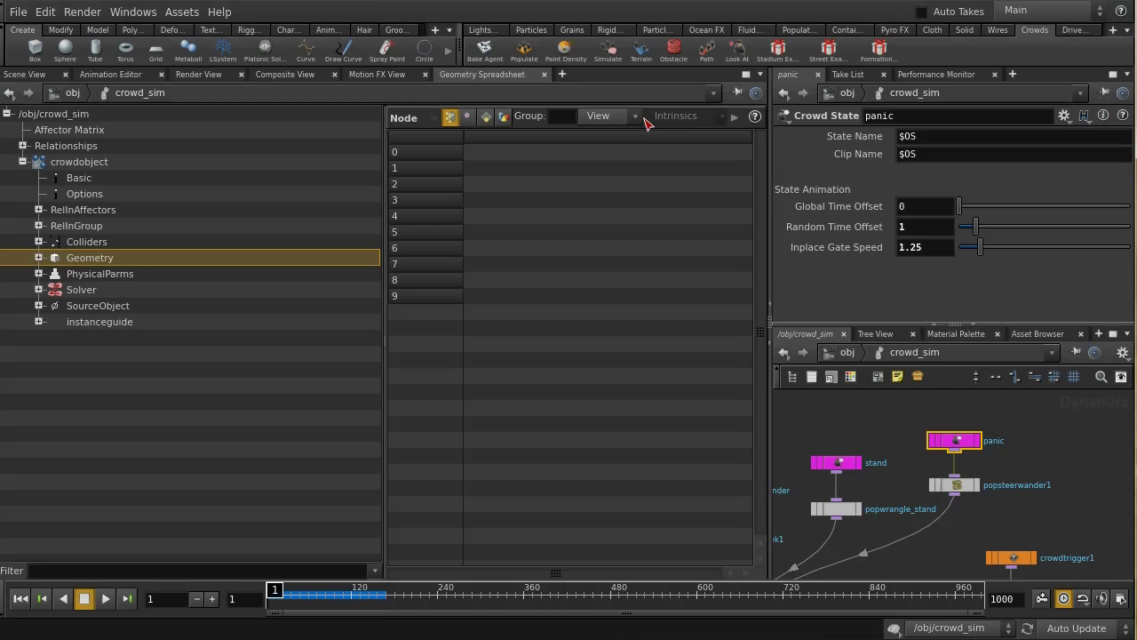
pyautogui.click(636, 118)
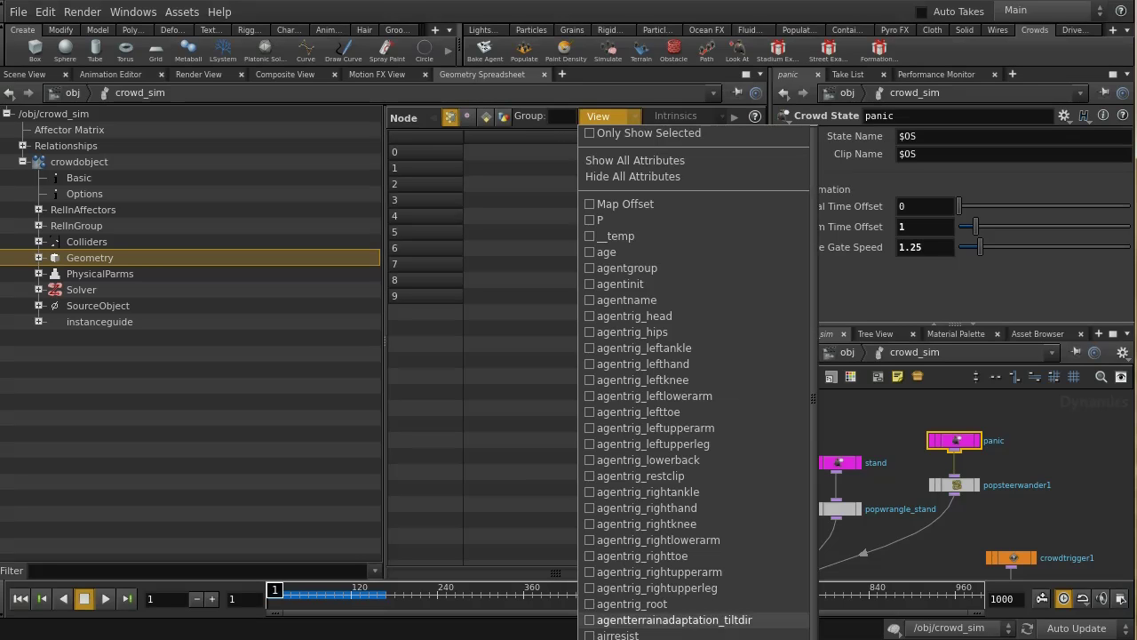
pyautogui.scroll(-5, 613, 500)
pyautogui.scroll(-2, 693, 382)
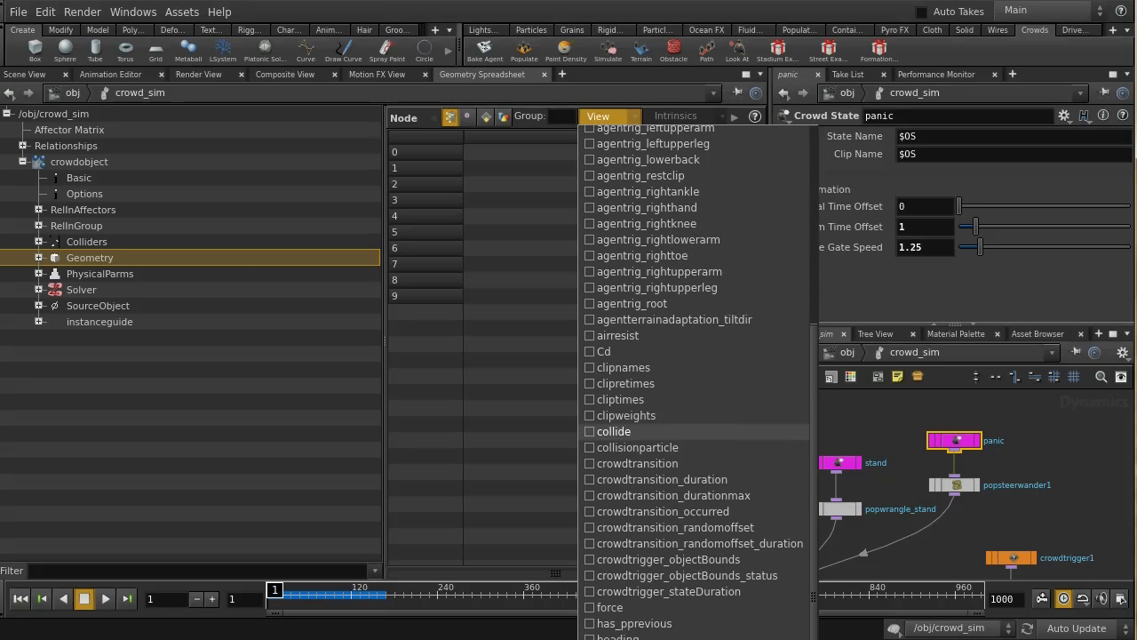
pyautogui.scroll(-3, 693, 432)
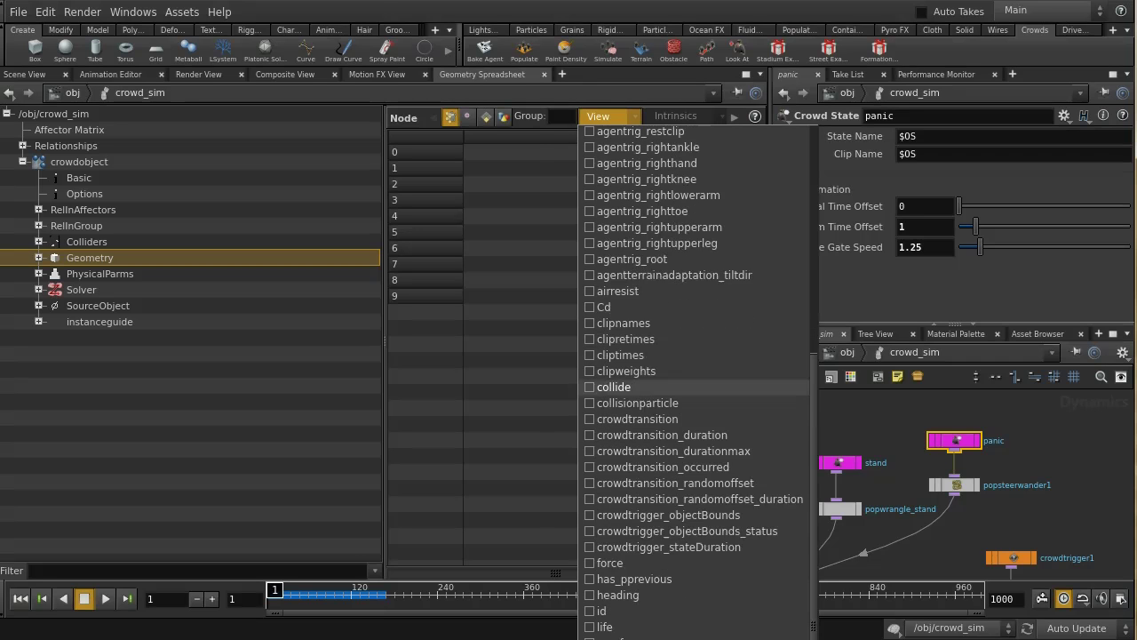
pyautogui.scroll(-4, 595, 613)
pyautogui.click(594, 613)
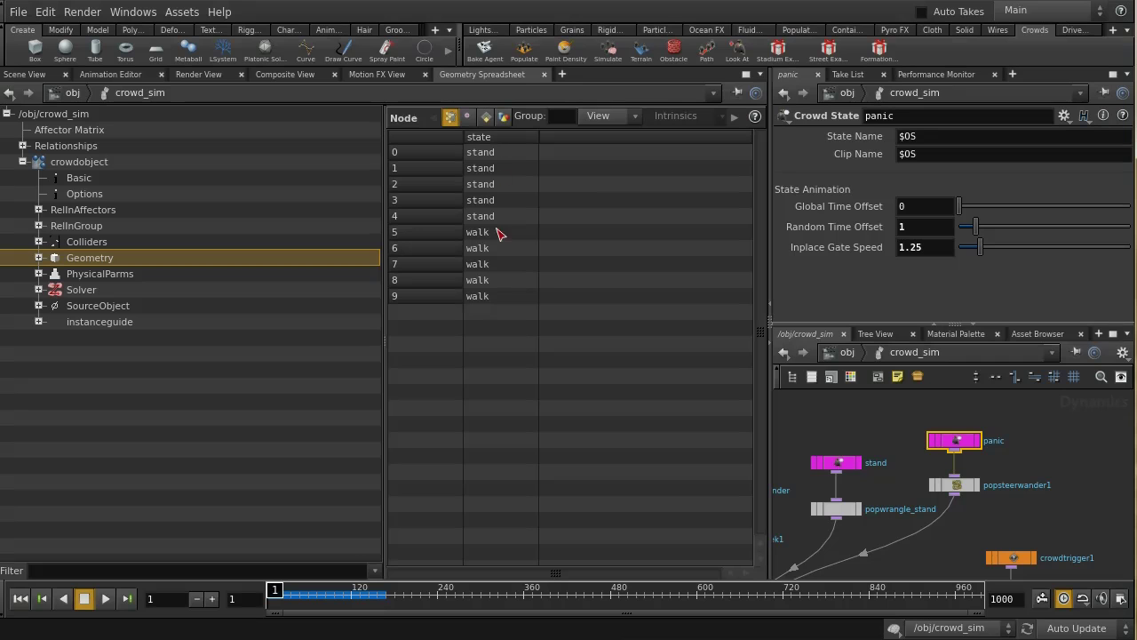
# Step: Add the clipnames attribute to the geometry table and widen its column so the full clip names are readable
pyautogui.click(624, 123)
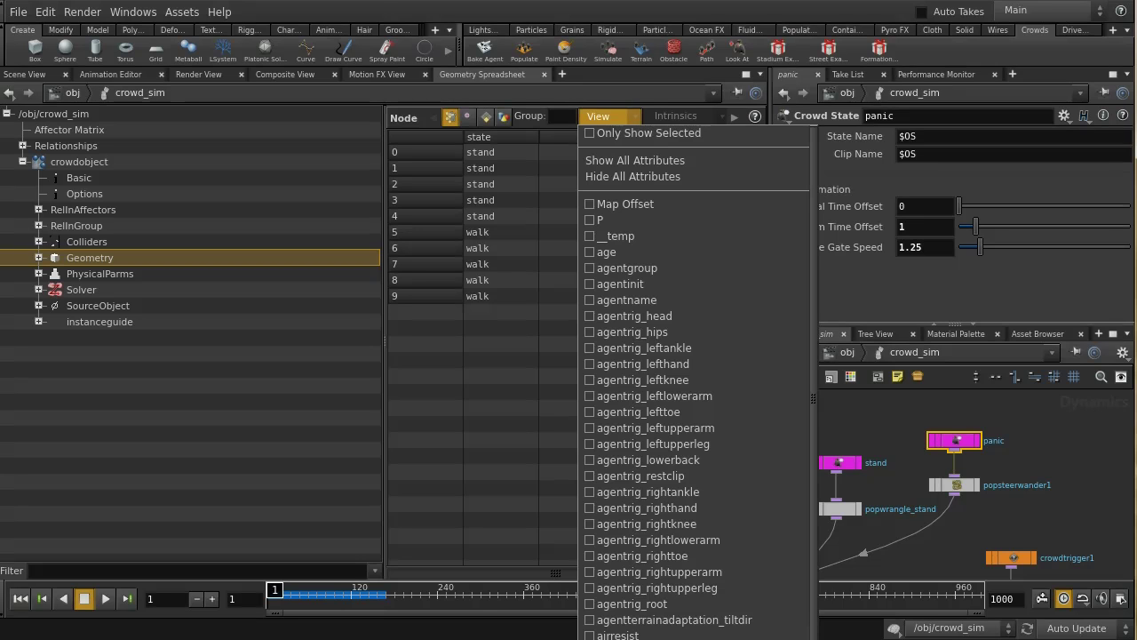
pyautogui.scroll(-3, 640, 310)
pyautogui.click(639, 310)
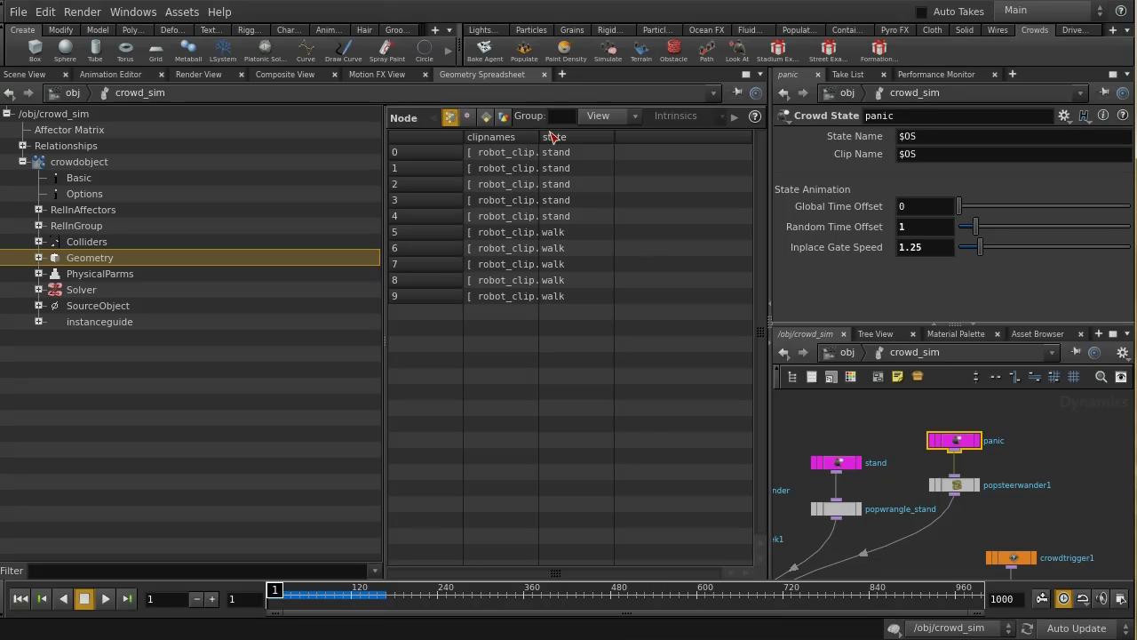
pyautogui.moveTo(539, 138); pyautogui.dragTo(647, 152)
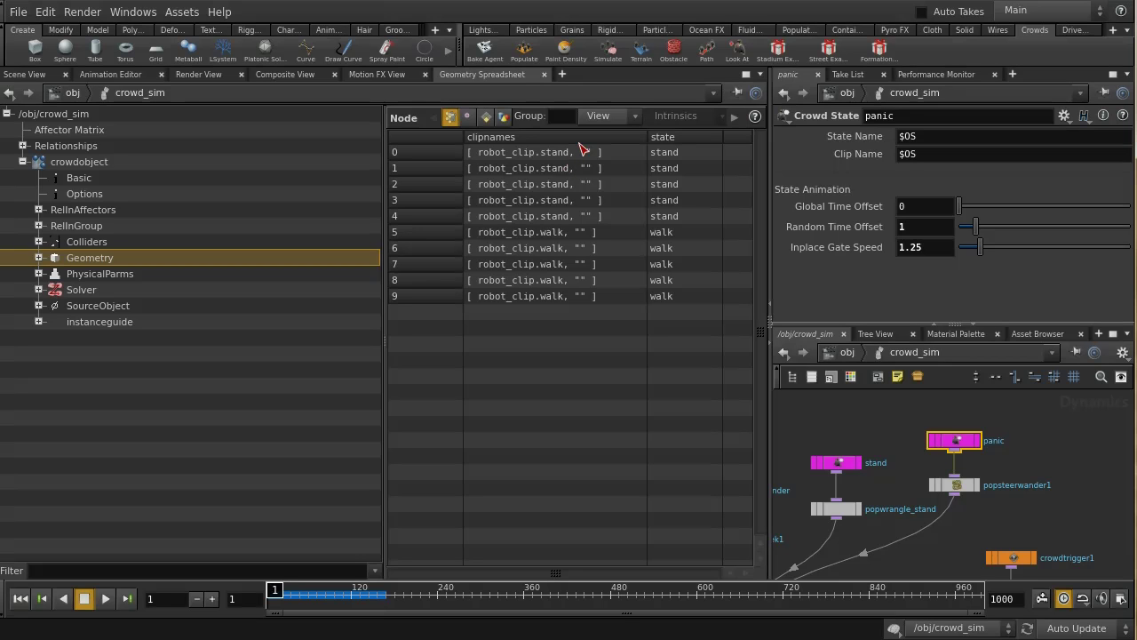
# Step: Play the simulation to watch the agents' clipnames and state values change, and return to frame 1
pyautogui.click(107, 599)
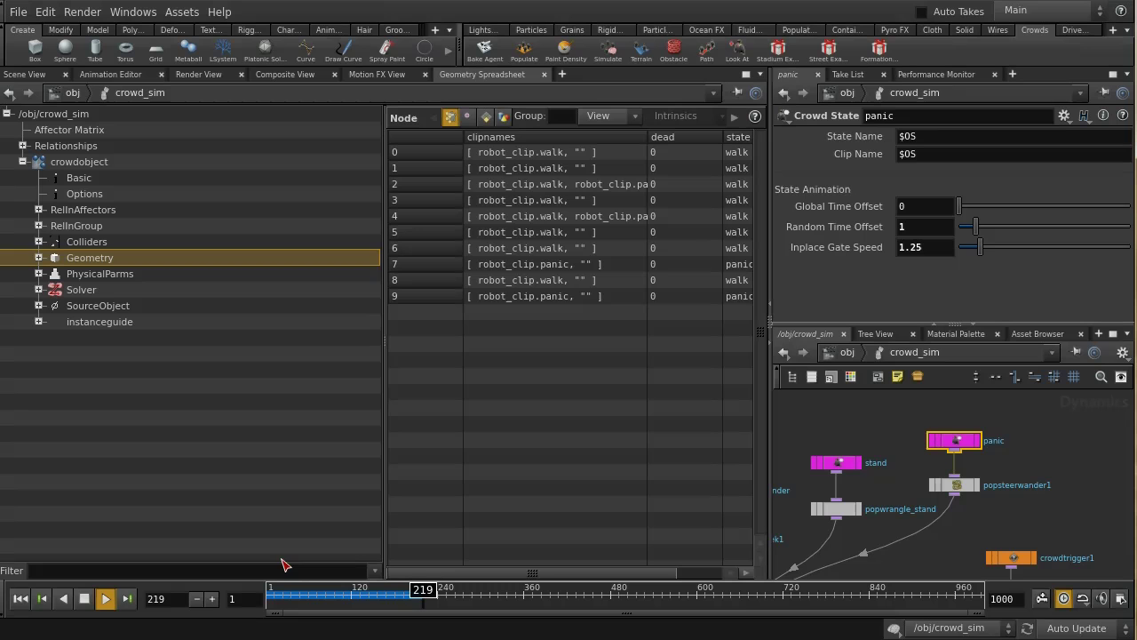
pyautogui.click(84, 599)
pyautogui.click(21, 599)
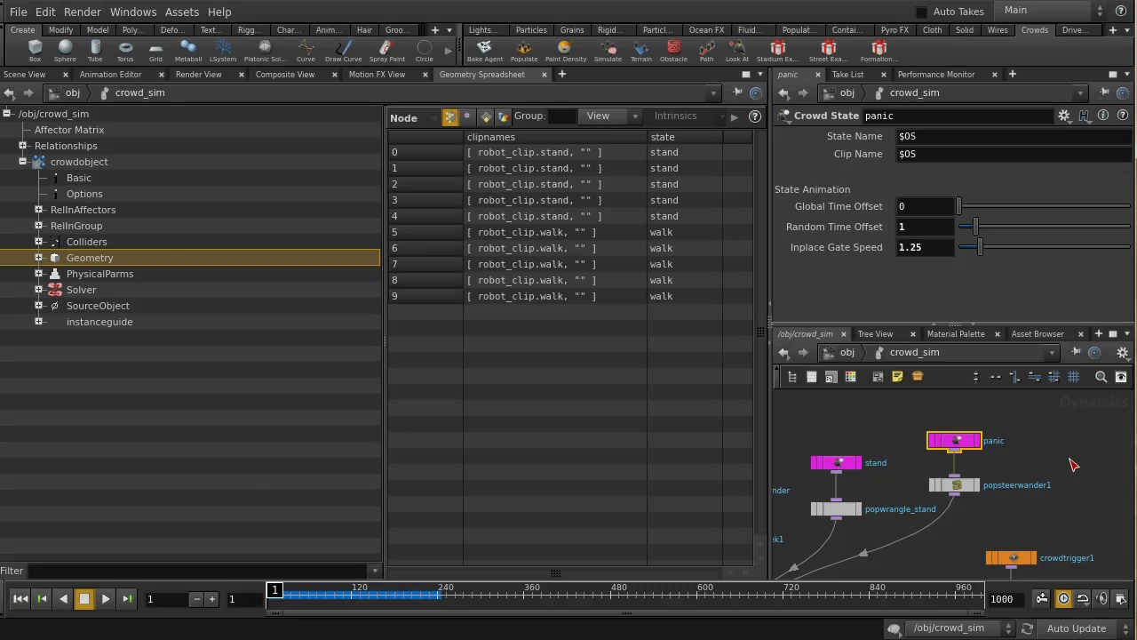
# Step: Spread the panic and popsteerwander1 nodes apart and insert a POP Color node on the wire between them
pyautogui.scroll(3, 1069, 464)
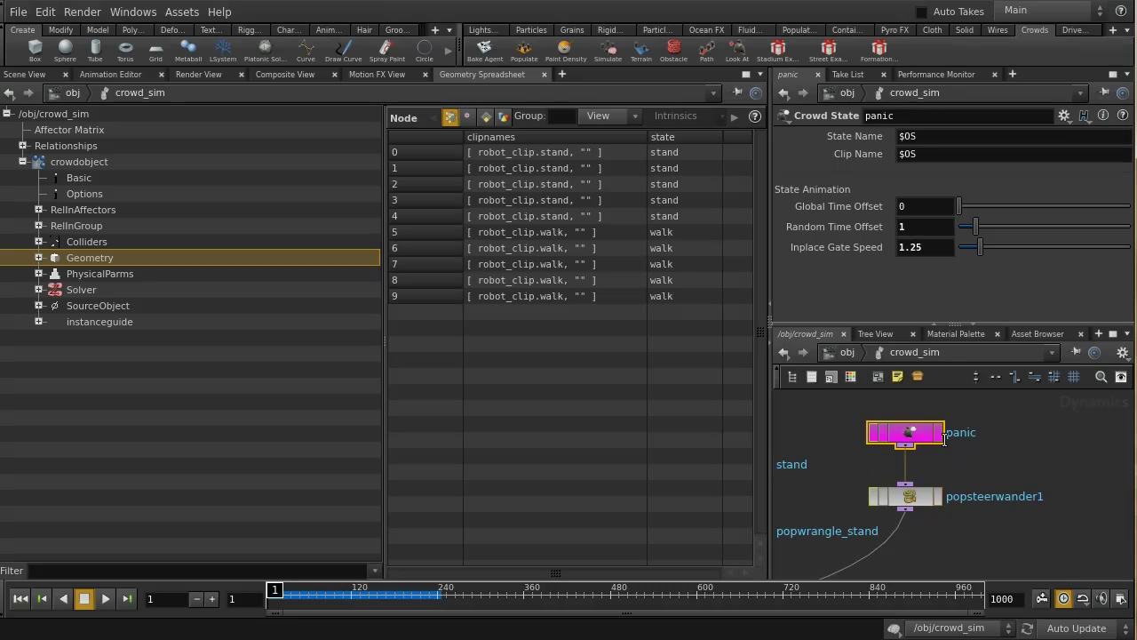
pyautogui.moveTo(927, 439); pyautogui.dragTo(931, 415)
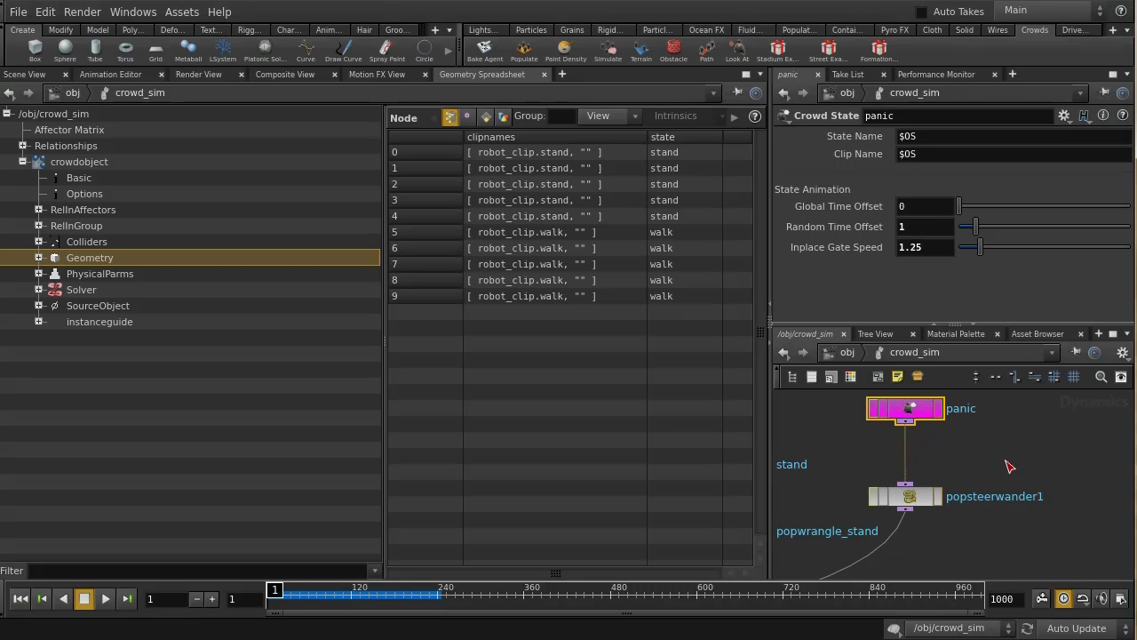
pyautogui.moveTo(924, 503); pyautogui.dragTo(915, 544)
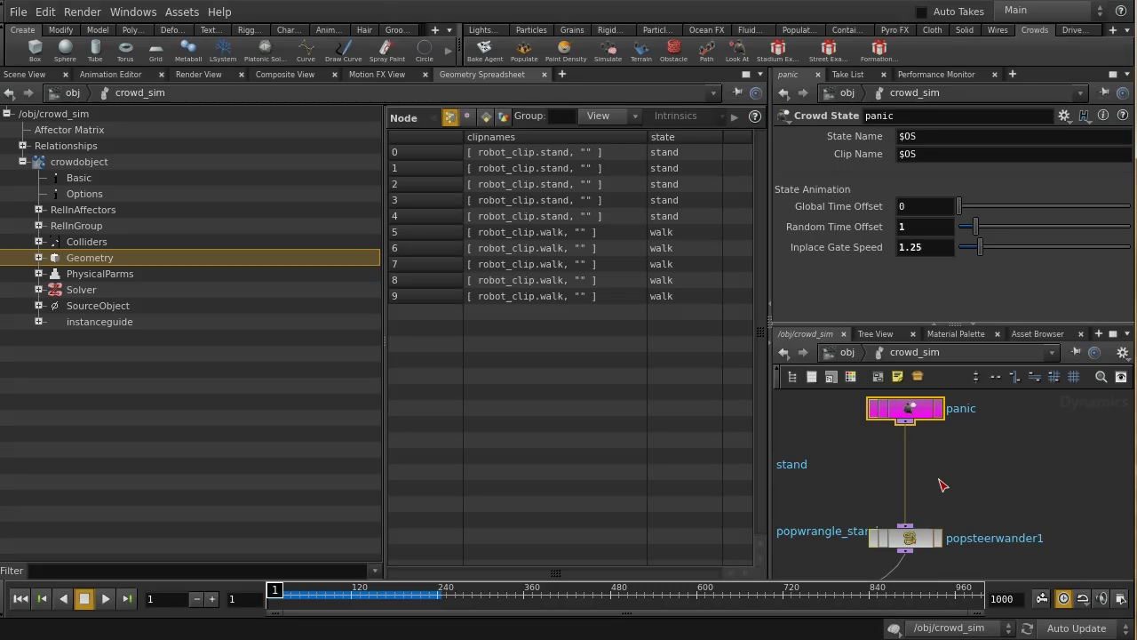
pyautogui.press('Tab')
pyautogui.write('pop')
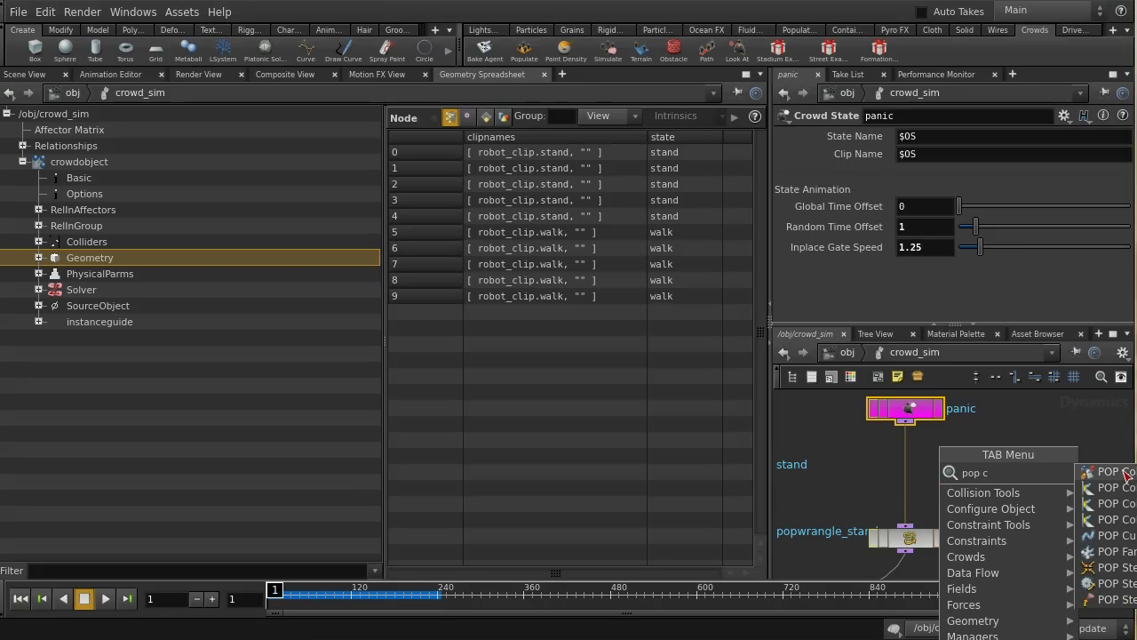
pyautogui.press('Return')
pyautogui.click(940, 469)
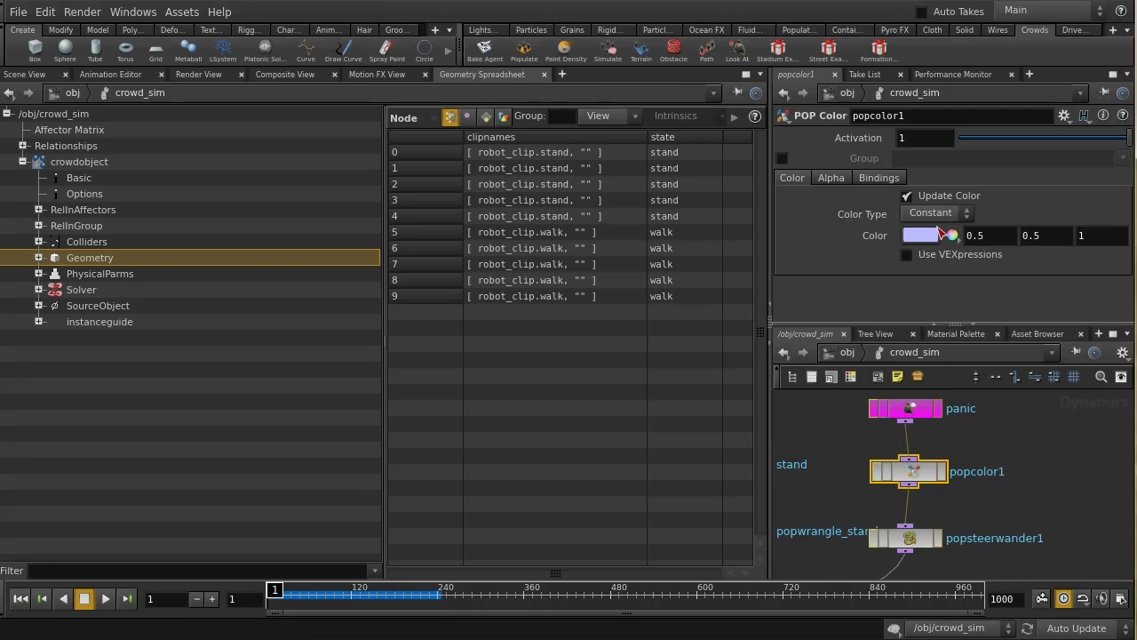
# Step: Set the POP Color node's constant color to red (0.9, 0, 0)
pyautogui.click(921, 235)
pyautogui.click(890, 115)
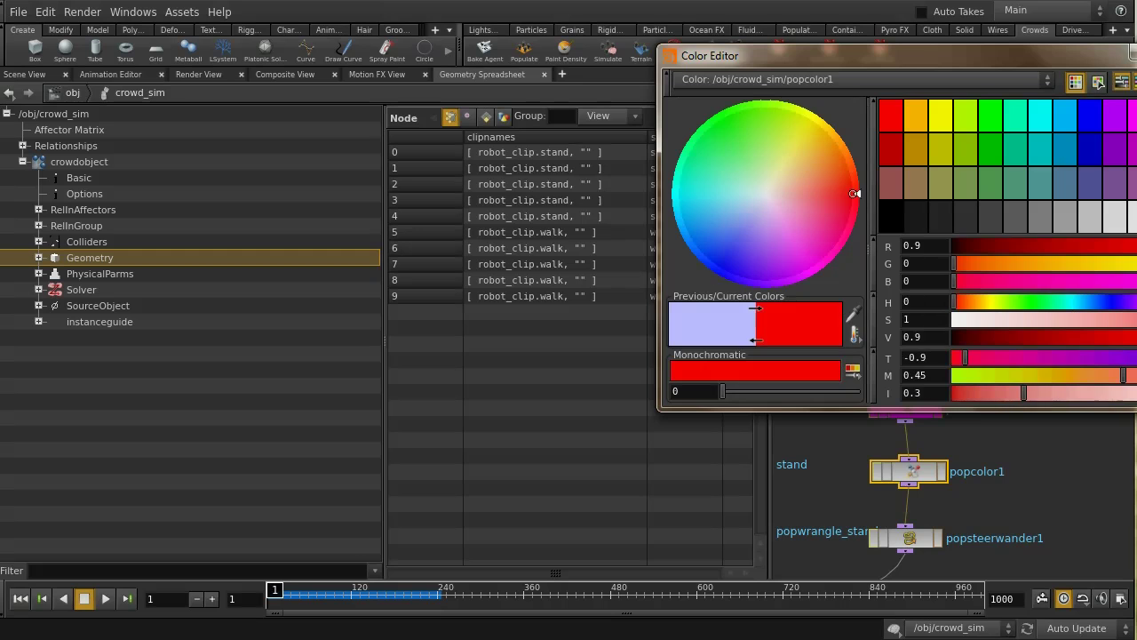
pyautogui.click(1129, 51)
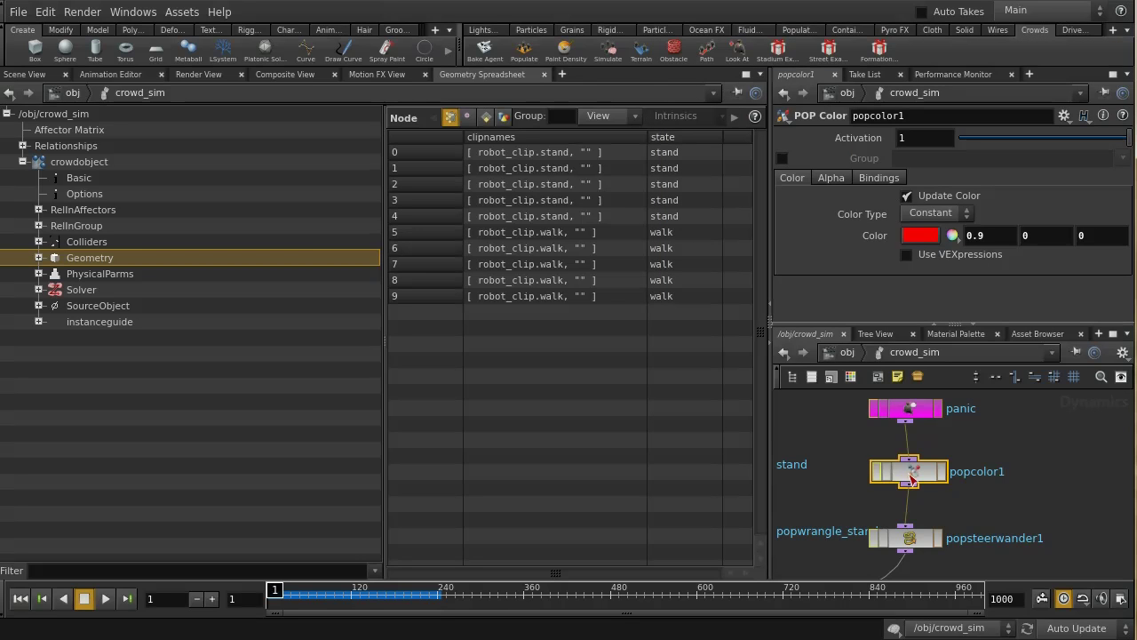
# Step: Return to the 3D scene, play the simulation to check the color of agents entering panic_box, and return to frame 1
pyautogui.click(25, 75)
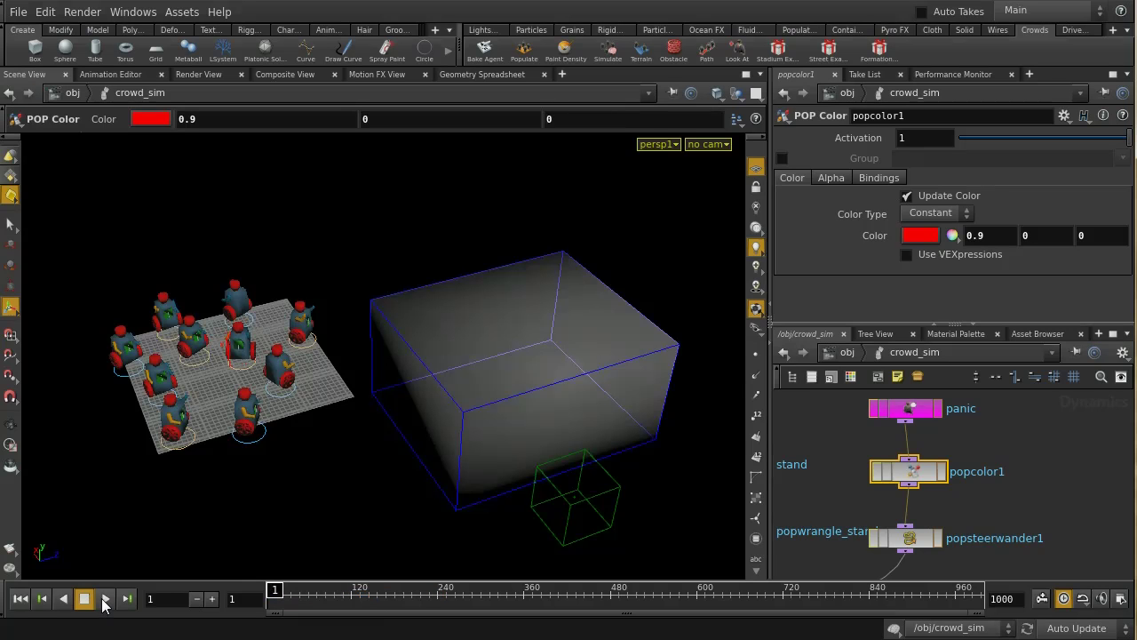
pyautogui.click(105, 598)
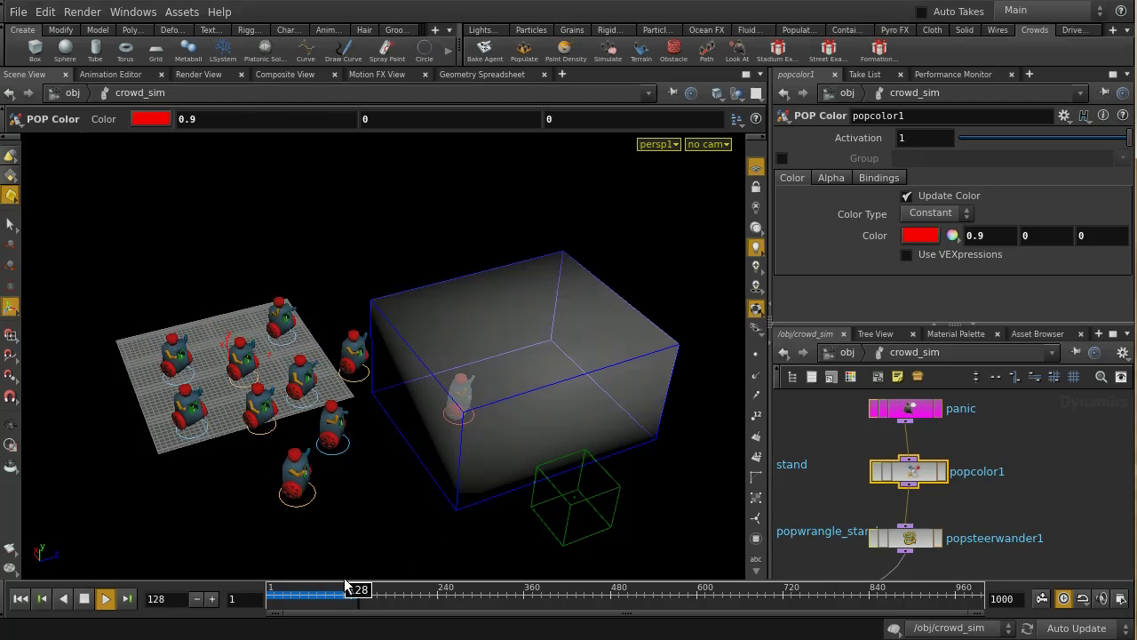
pyautogui.click(84, 598)
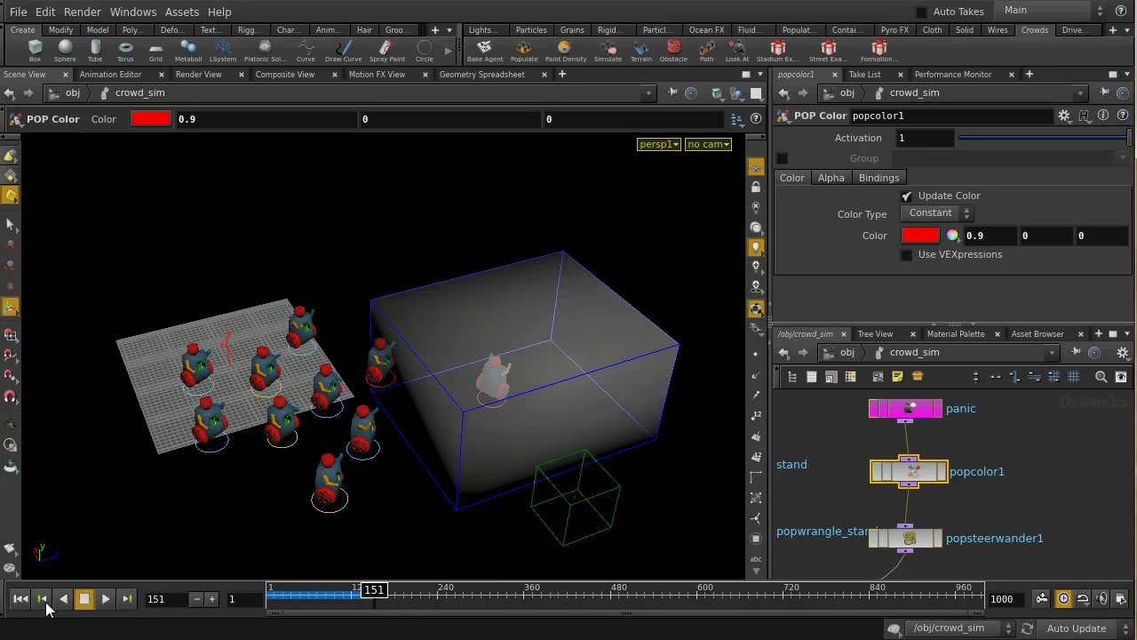
pyautogui.click(20, 599)
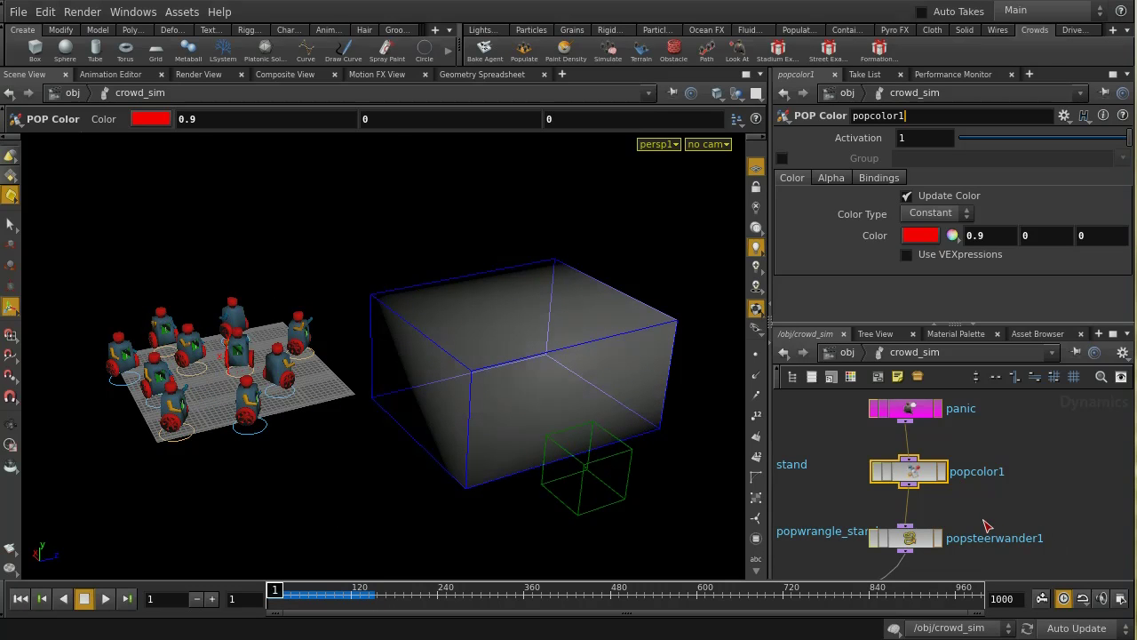
pyautogui.moveTo(985, 520); pyautogui.dragTo(1004, 448, button='middle')
pyautogui.click(846, 352)
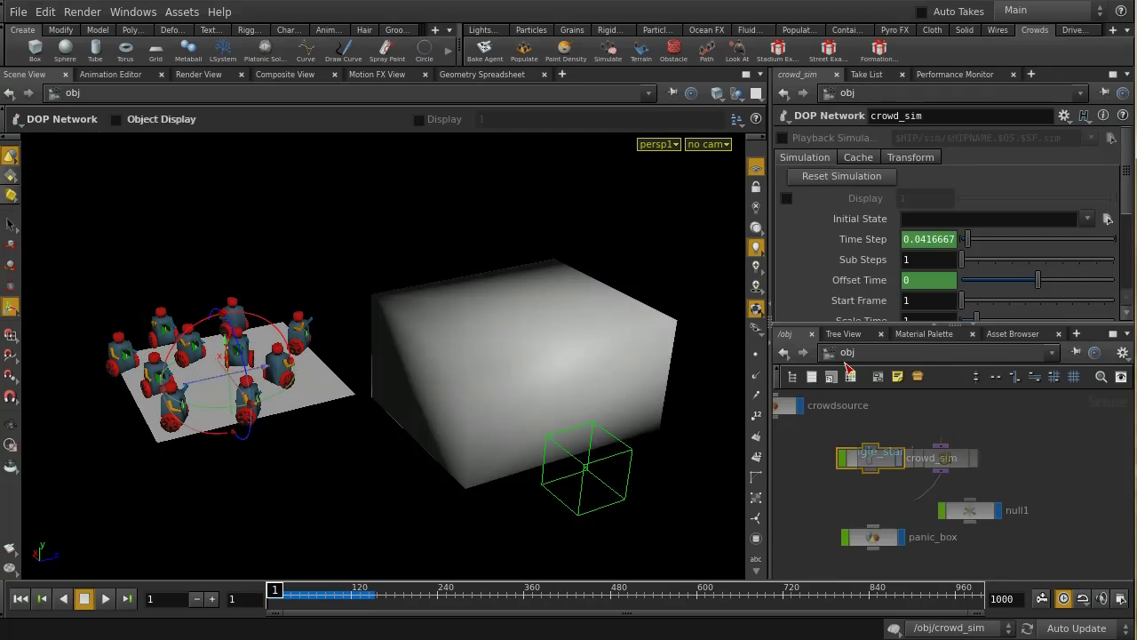
pyautogui.doubleClick(878, 462)
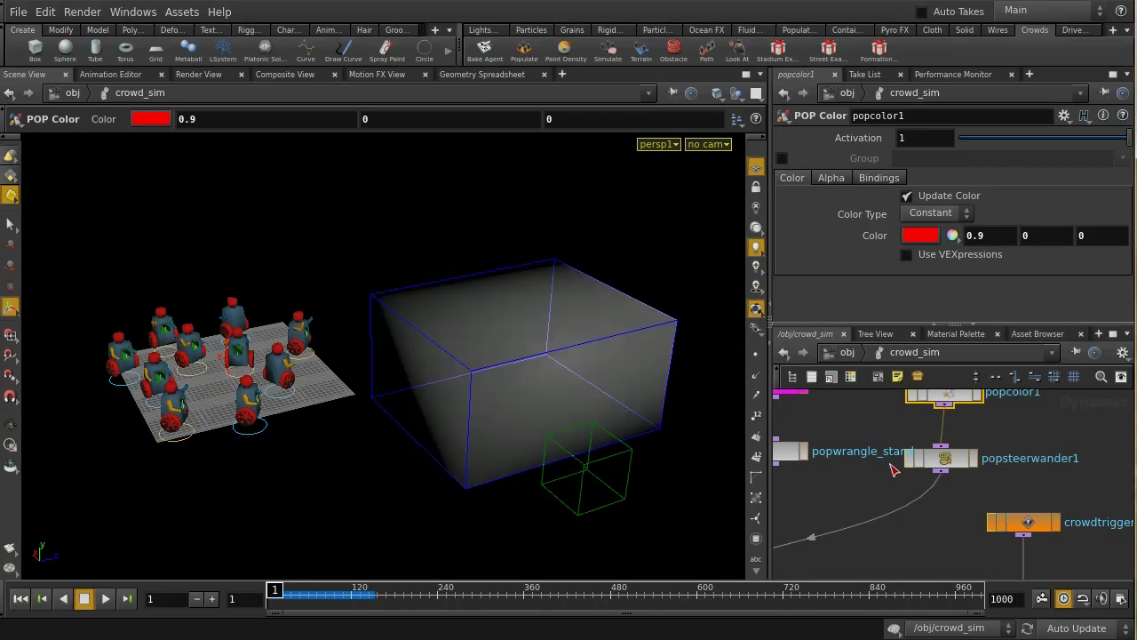
# Step: Go up to the object level, enter the crowdsource network and select its crowd_sim_import node
pyautogui.click(845, 352)
pyautogui.press('l')
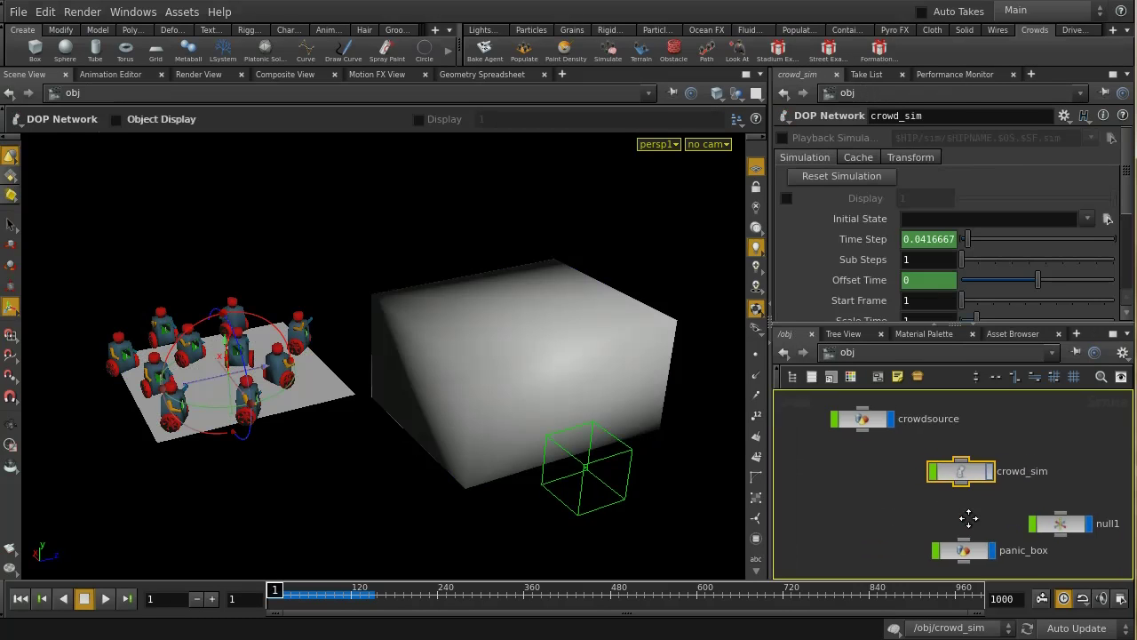
pyautogui.click(887, 422)
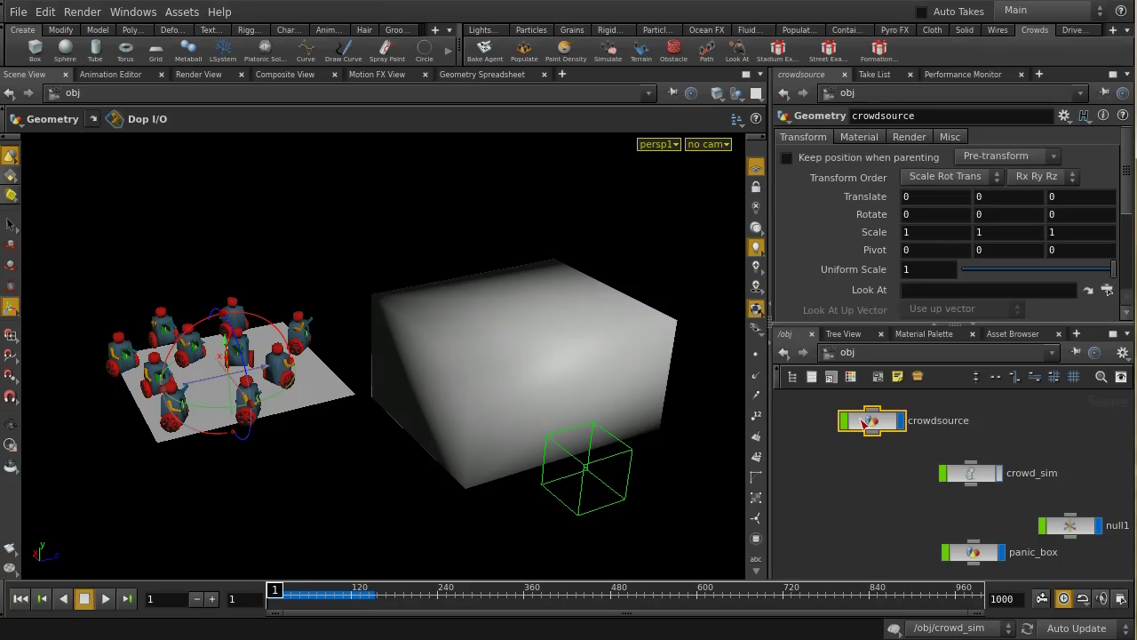
pyautogui.doubleClick(876, 427)
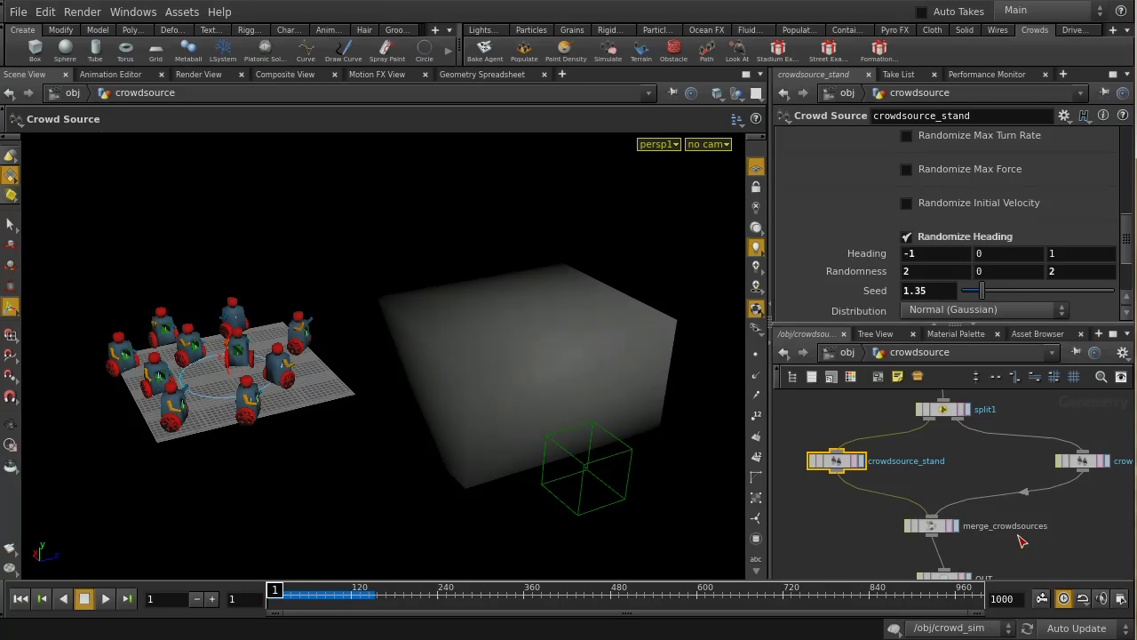
pyautogui.moveTo(961, 506); pyautogui.dragTo(979, 436, button='middle')
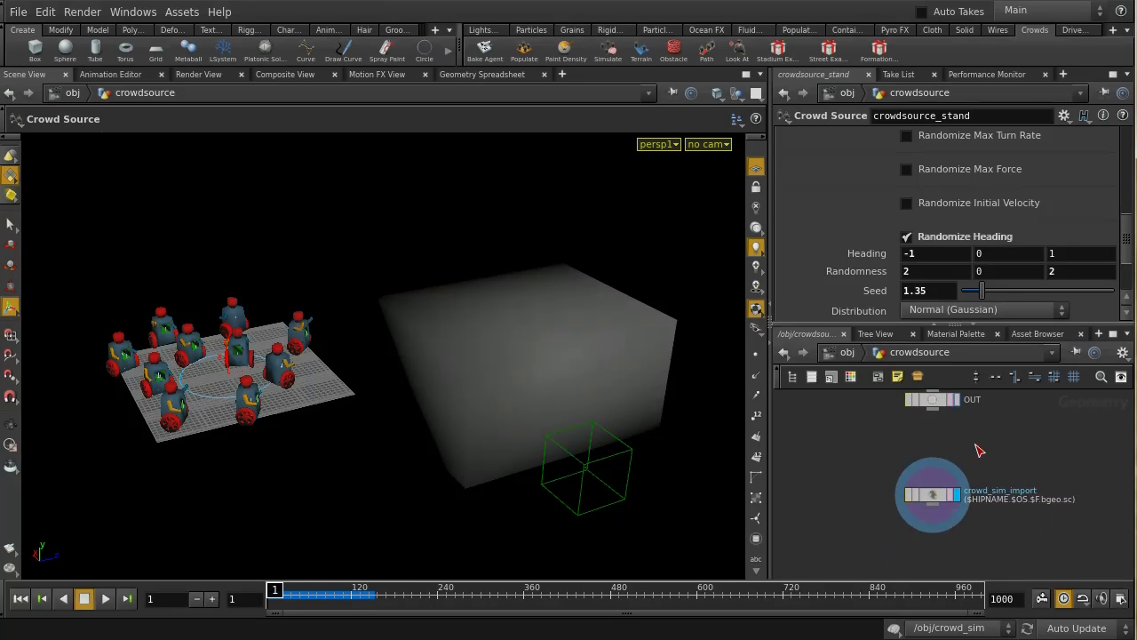
pyautogui.scroll(4, 942, 512)
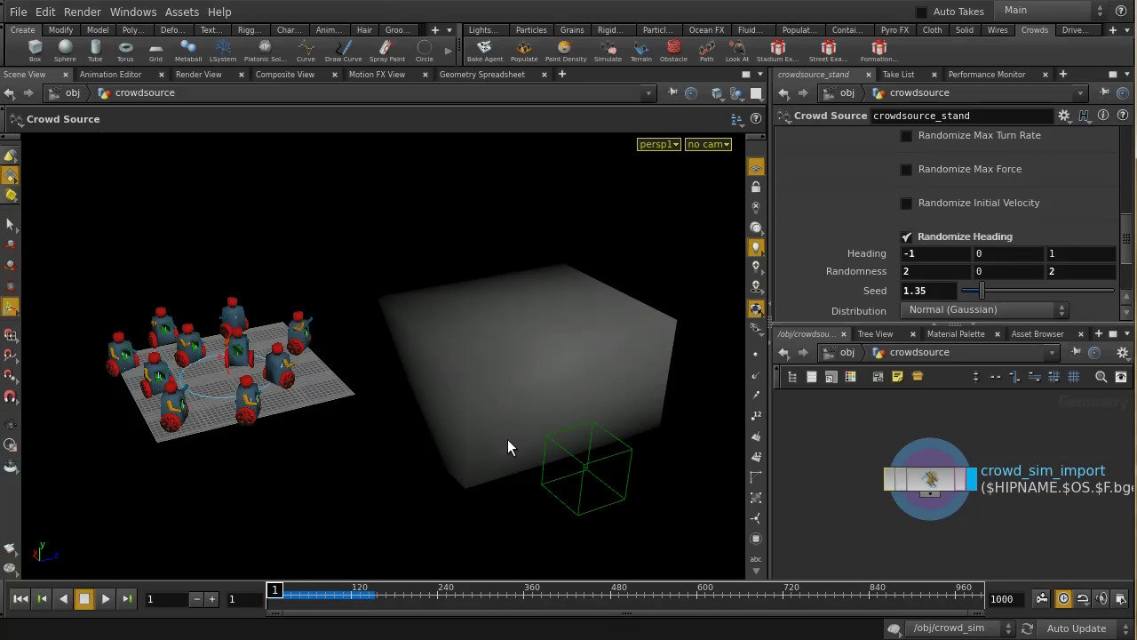
pyautogui.click(939, 483)
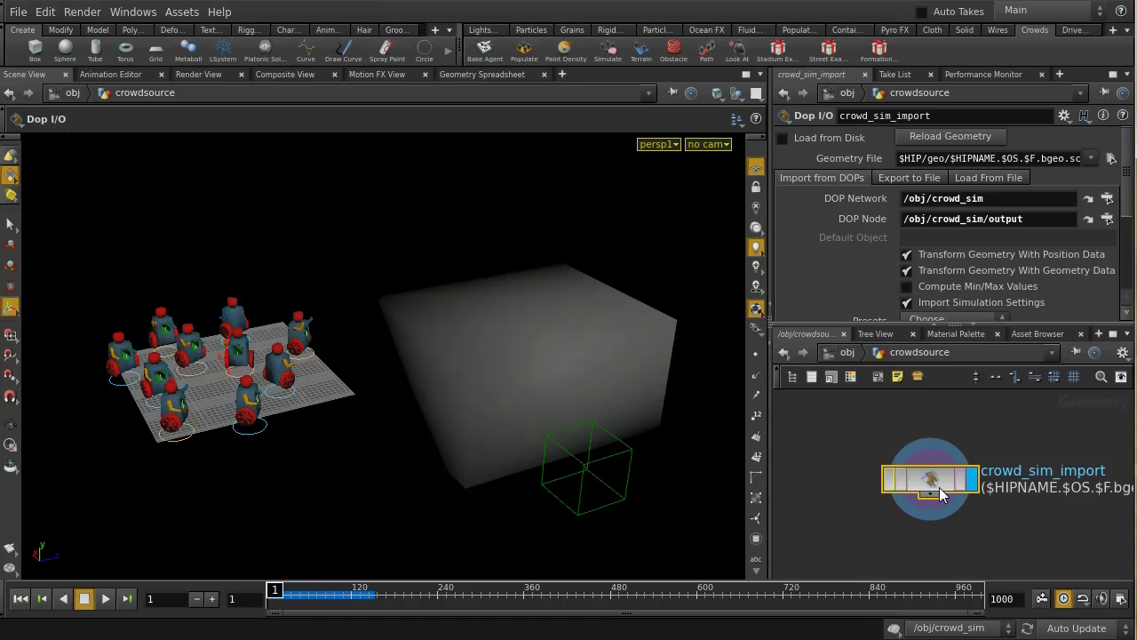
pyautogui.middleClick(937, 482)
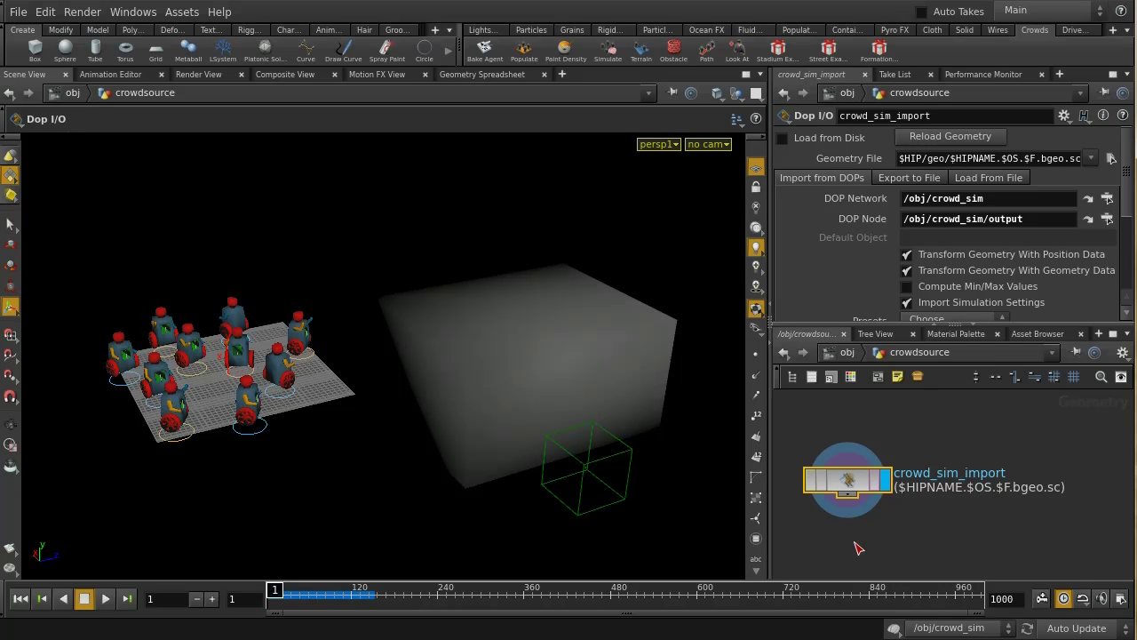
# Step: Add an Attribute Delete node below crowd_sim_import, display it, and set its Point Attributes to "* ^clip*"
pyautogui.press('Tab')
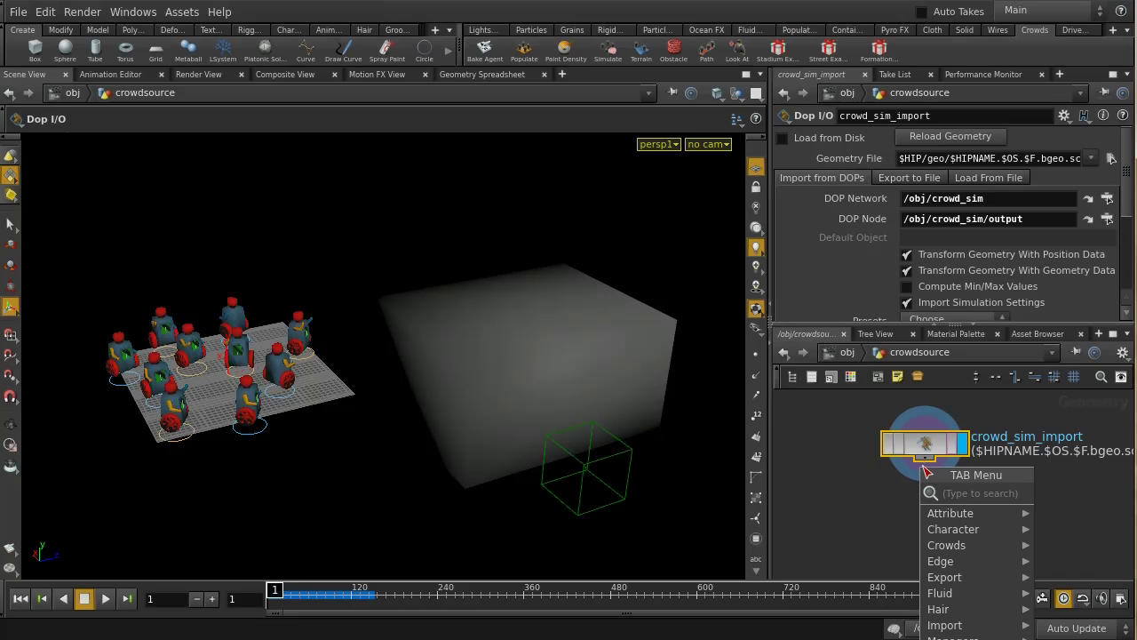
pyautogui.write('att')
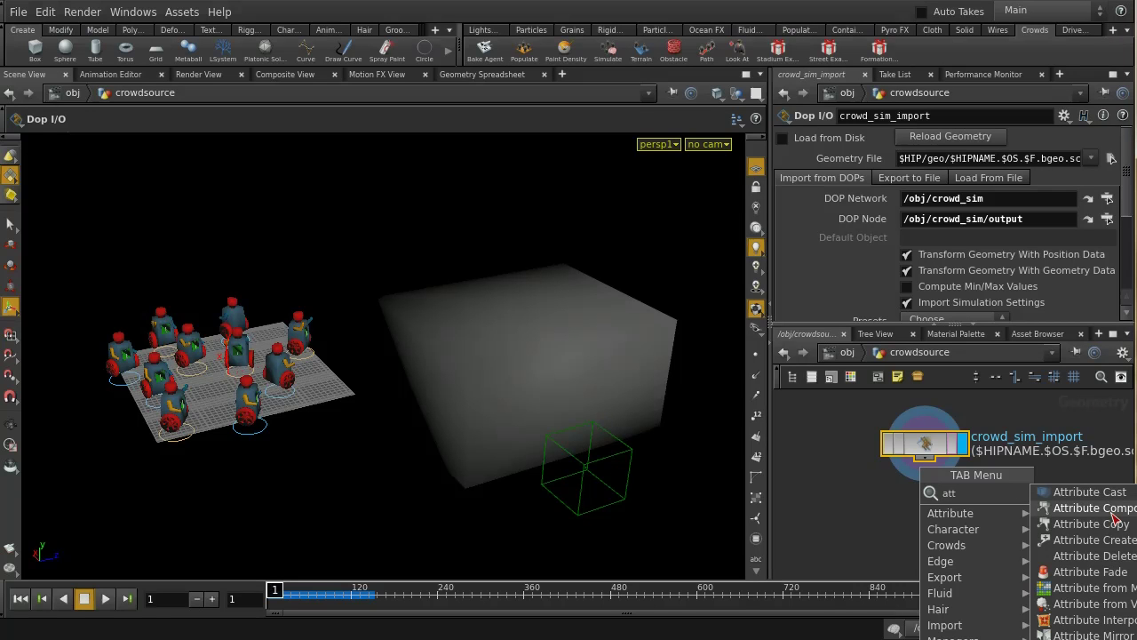
pyautogui.click(1088, 555)
pyautogui.click(927, 527)
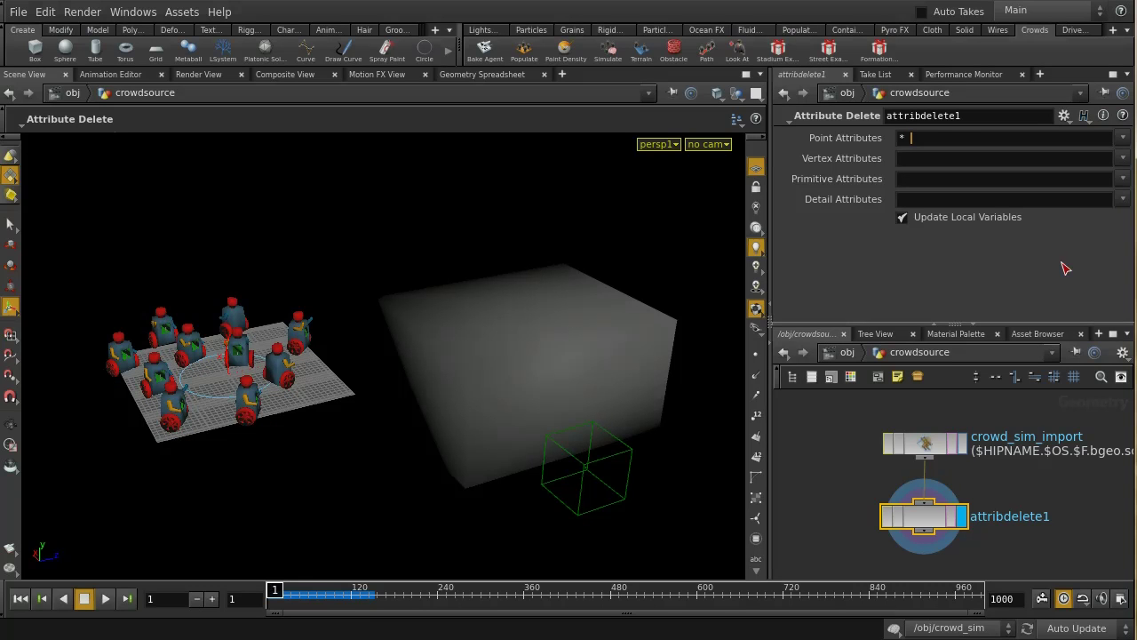
pyautogui.write('* ^cl')
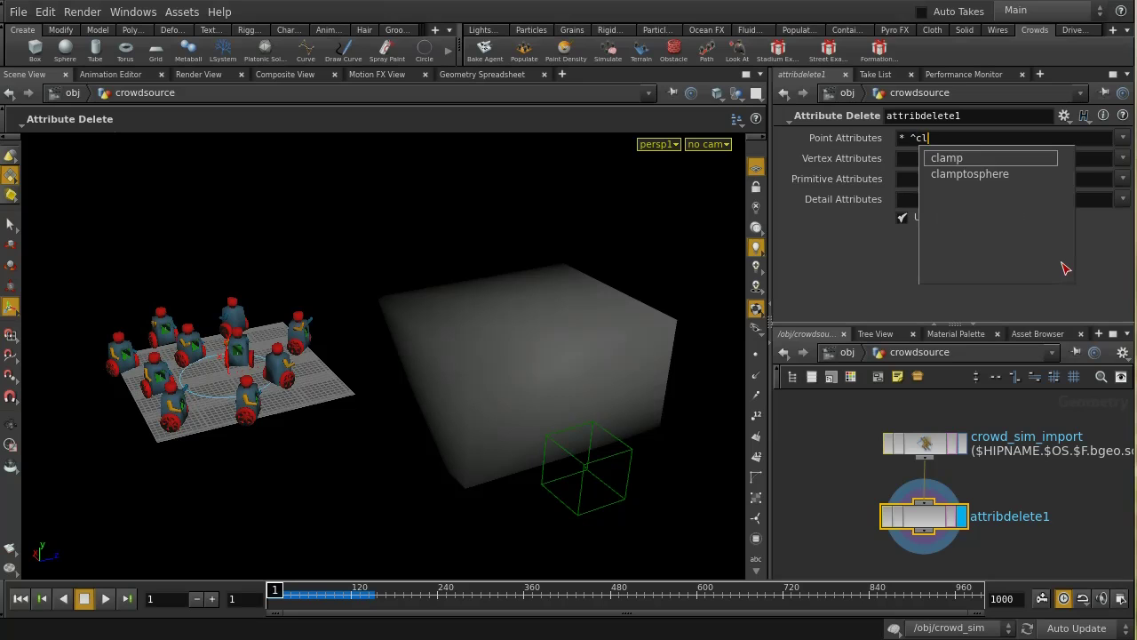
pyautogui.press('Escape')
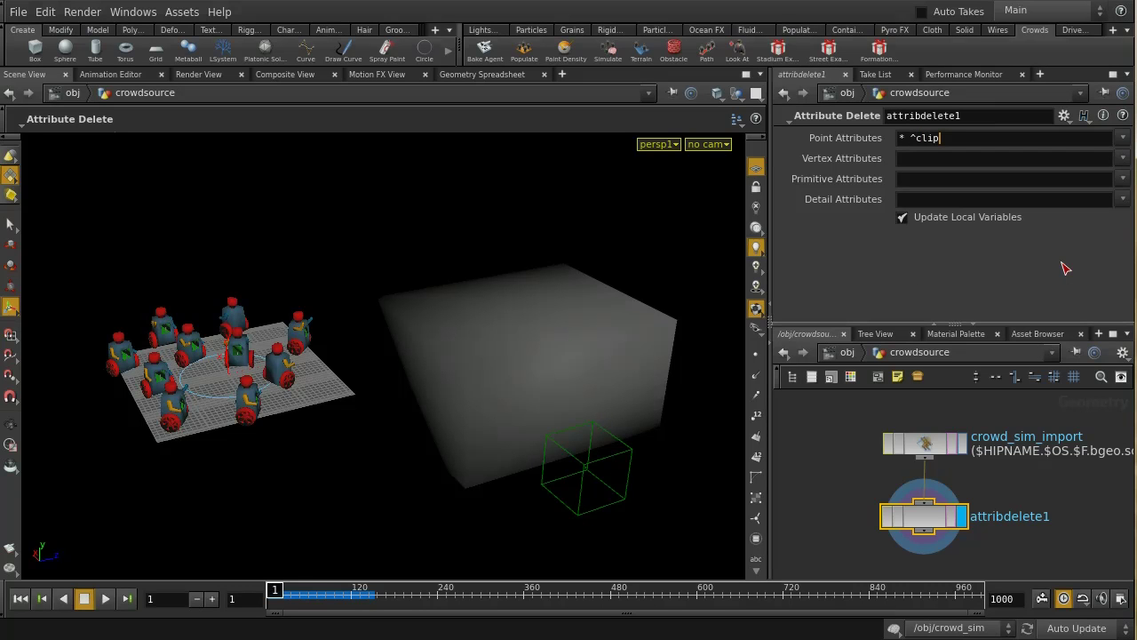
pyautogui.press('Return')
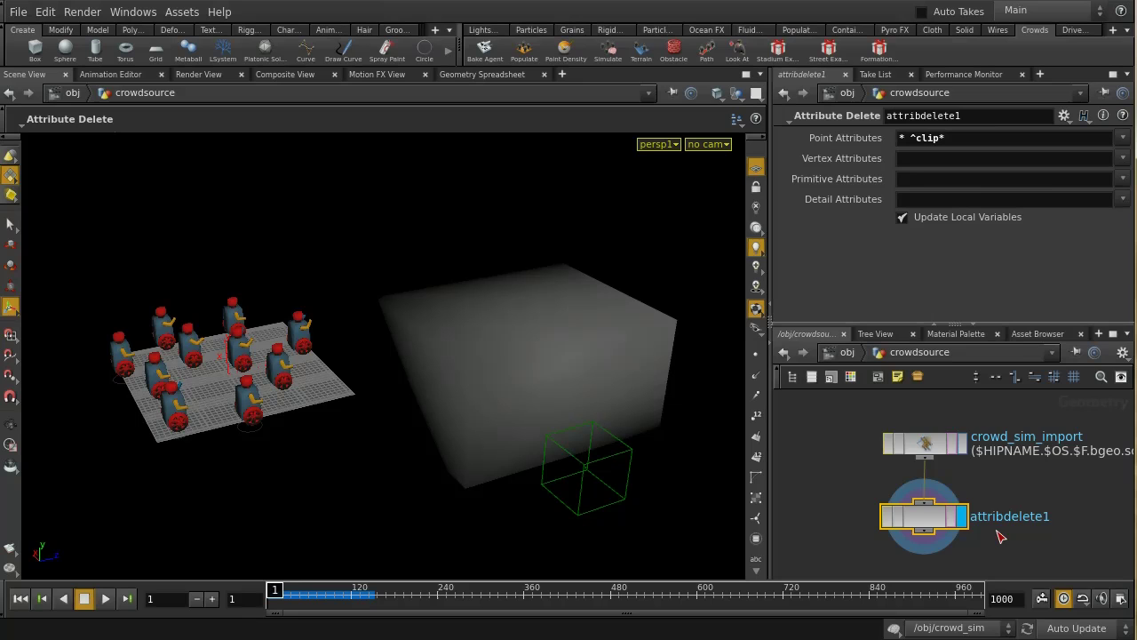
# Step: Inspect the Attribute Delete node's information for its groups and remaining point attributes
pyautogui.middleClick(926, 518)
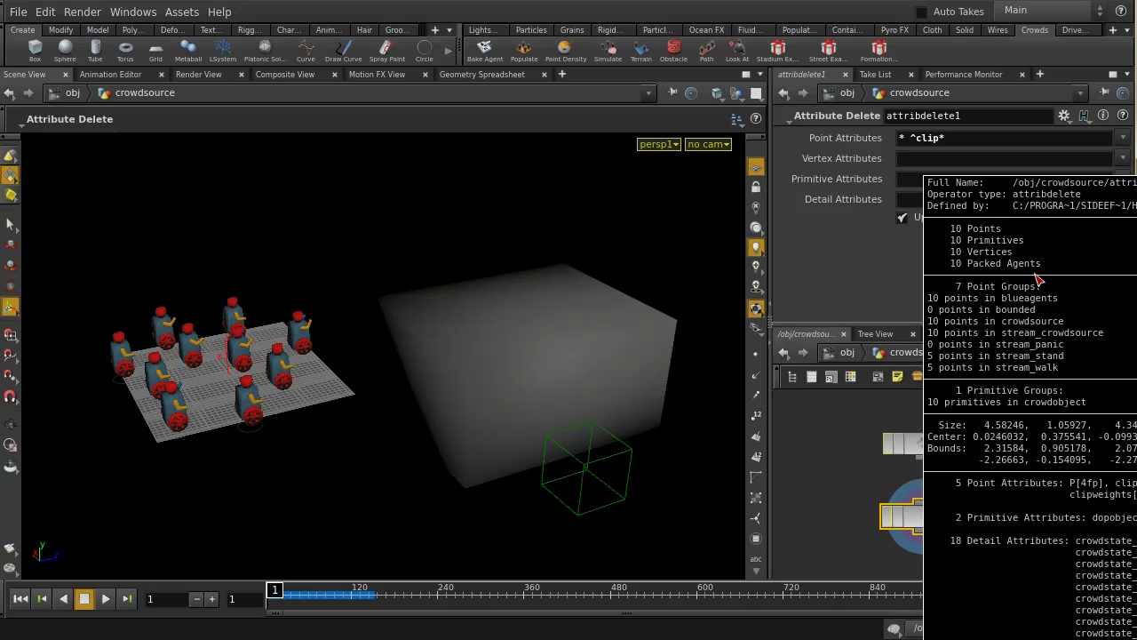
pyautogui.moveTo(1038, 280); pyautogui.dragTo(1038, 282, button='middle')
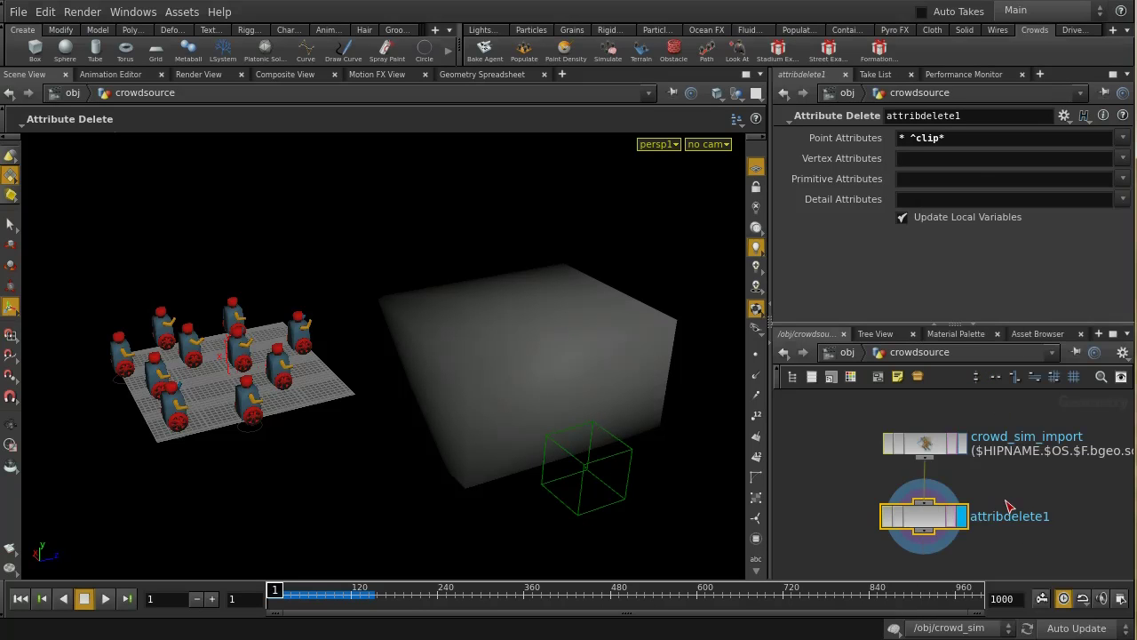
pyautogui.moveTo(1009, 506); pyautogui.dragTo(1013, 469, button='middle')
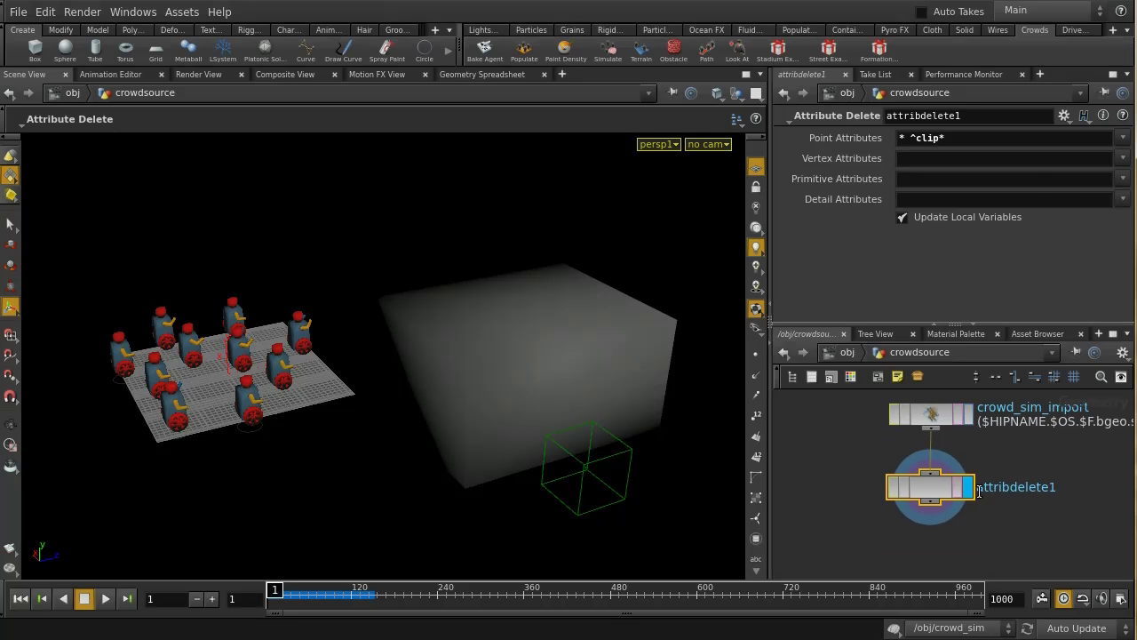
pyautogui.middleClick(943, 494)
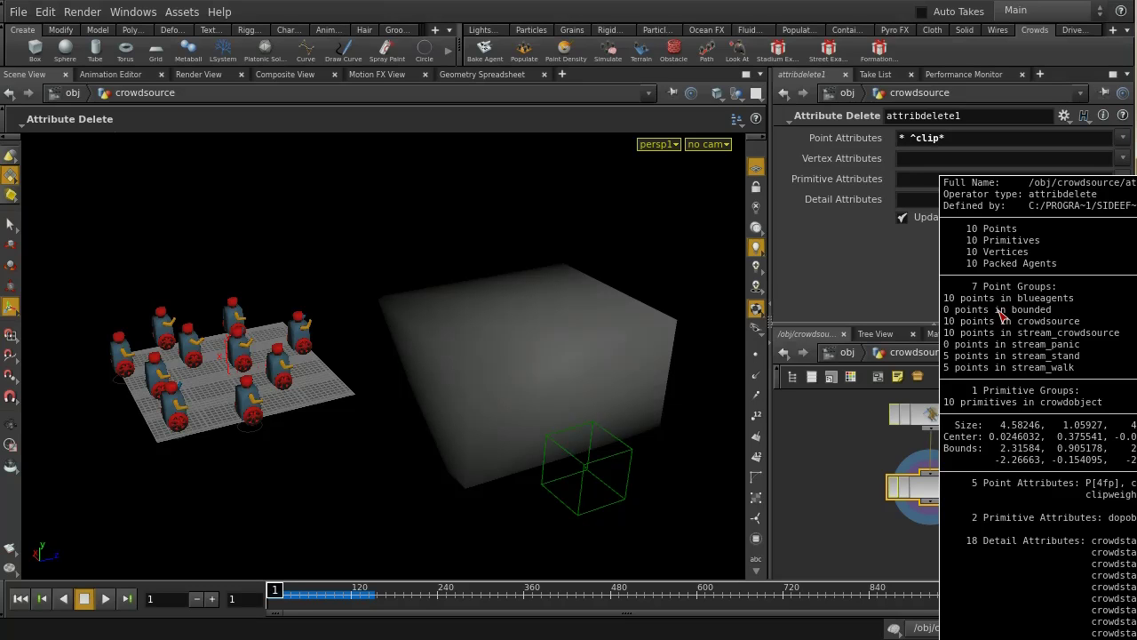
pyautogui.moveTo(1011, 266); pyautogui.dragTo(1020, 284, button='middle')
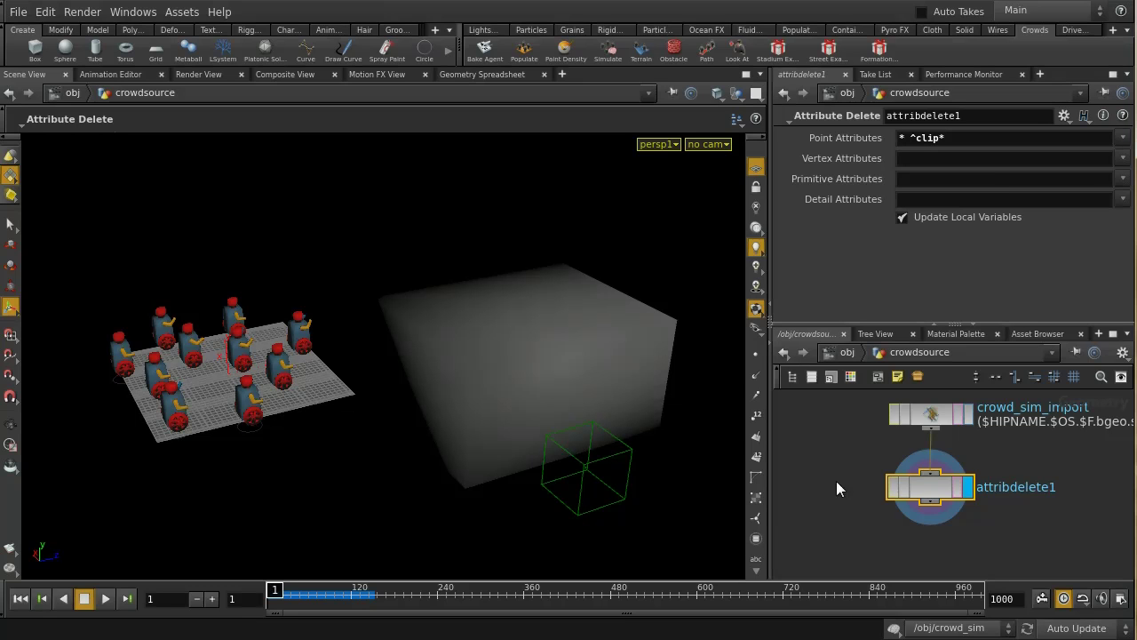
# Step: Select the crowd_sim_import node and inspect its information for the attributes and custom variable mappings
pyautogui.click(933, 418)
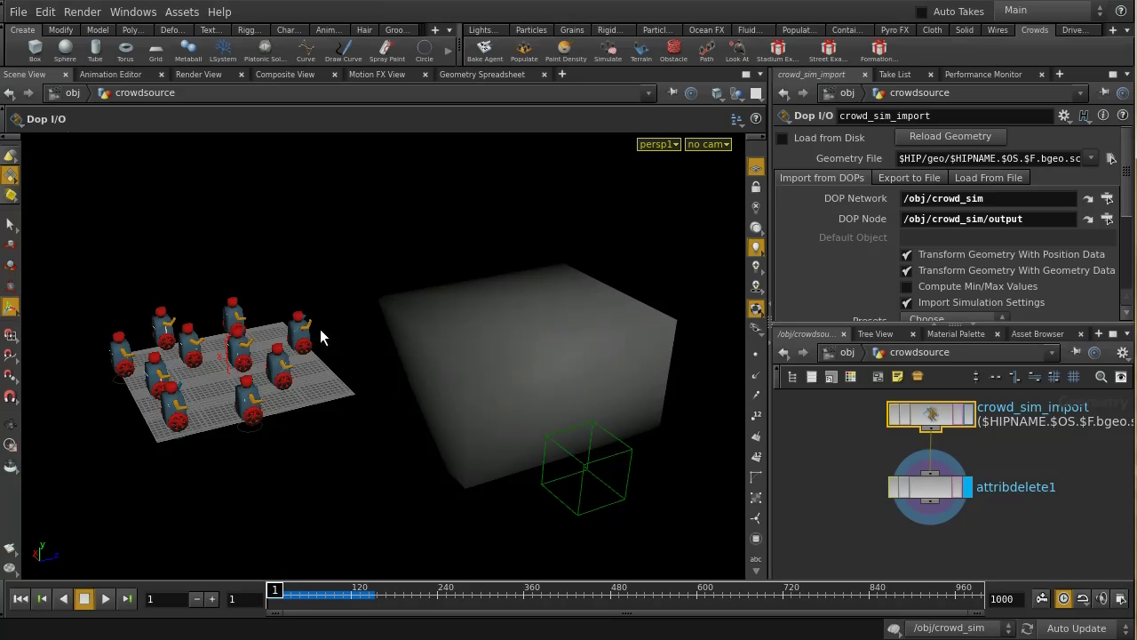
pyautogui.press('Escape')
pyautogui.moveTo(312, 330); pyautogui.dragTo(268, 339)
pyautogui.press('Return')
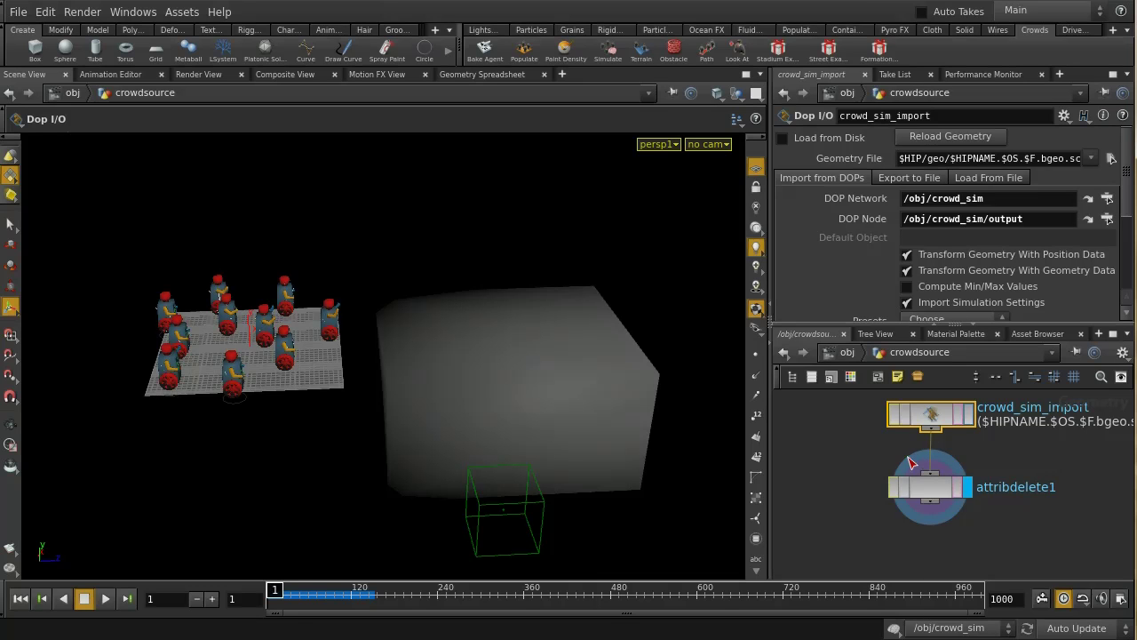
pyautogui.middleClick(931, 418)
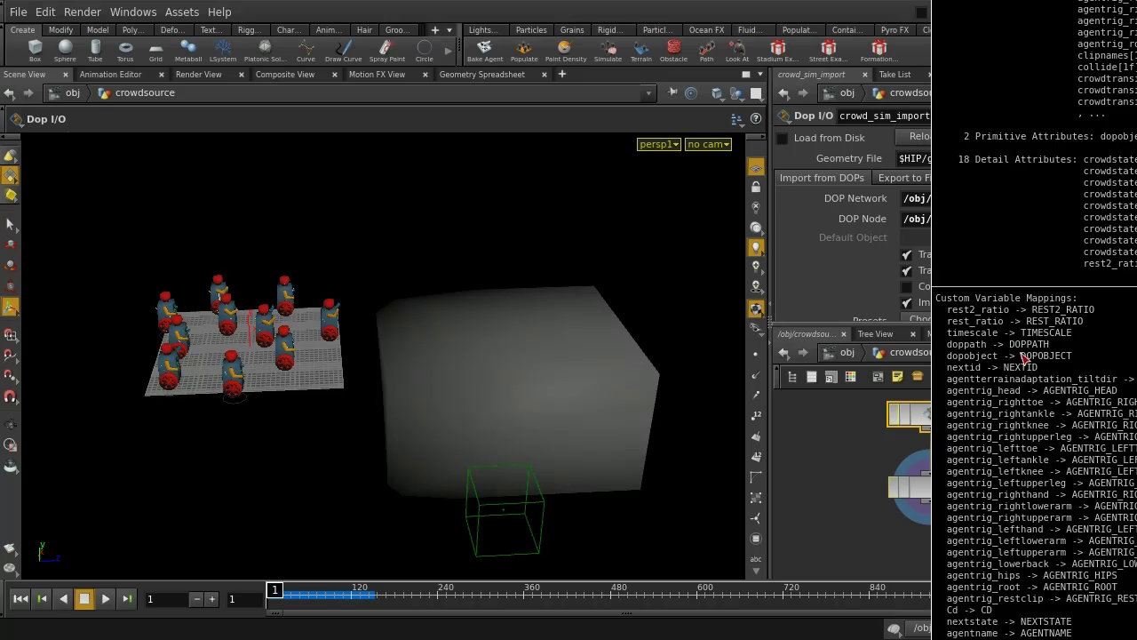